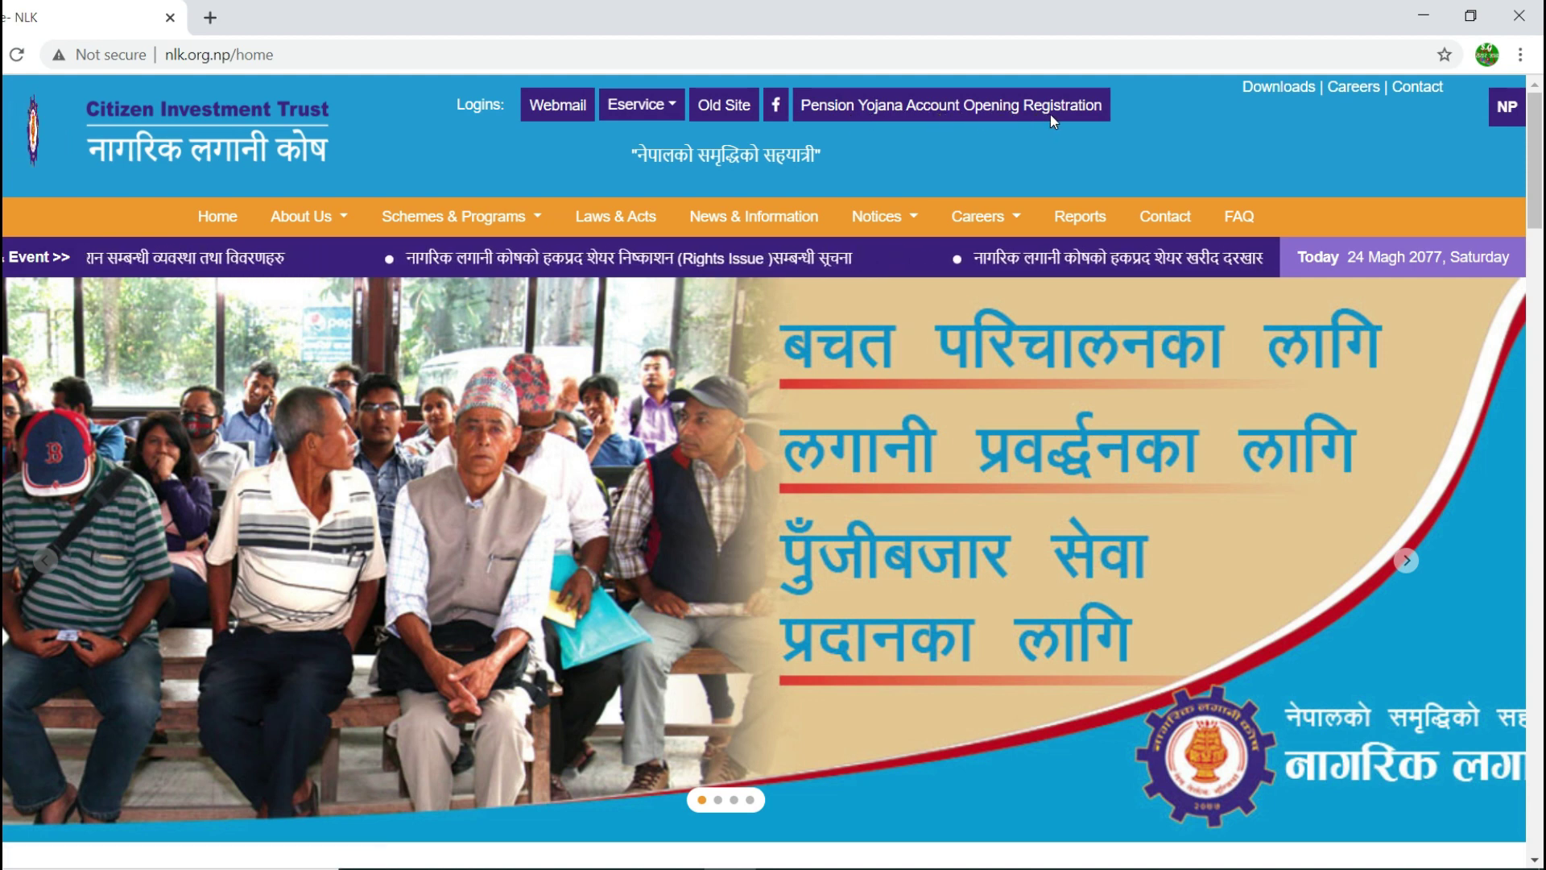
# Step: Open the Eservice login options on the NLK homepage
pyautogui.click(665, 109)
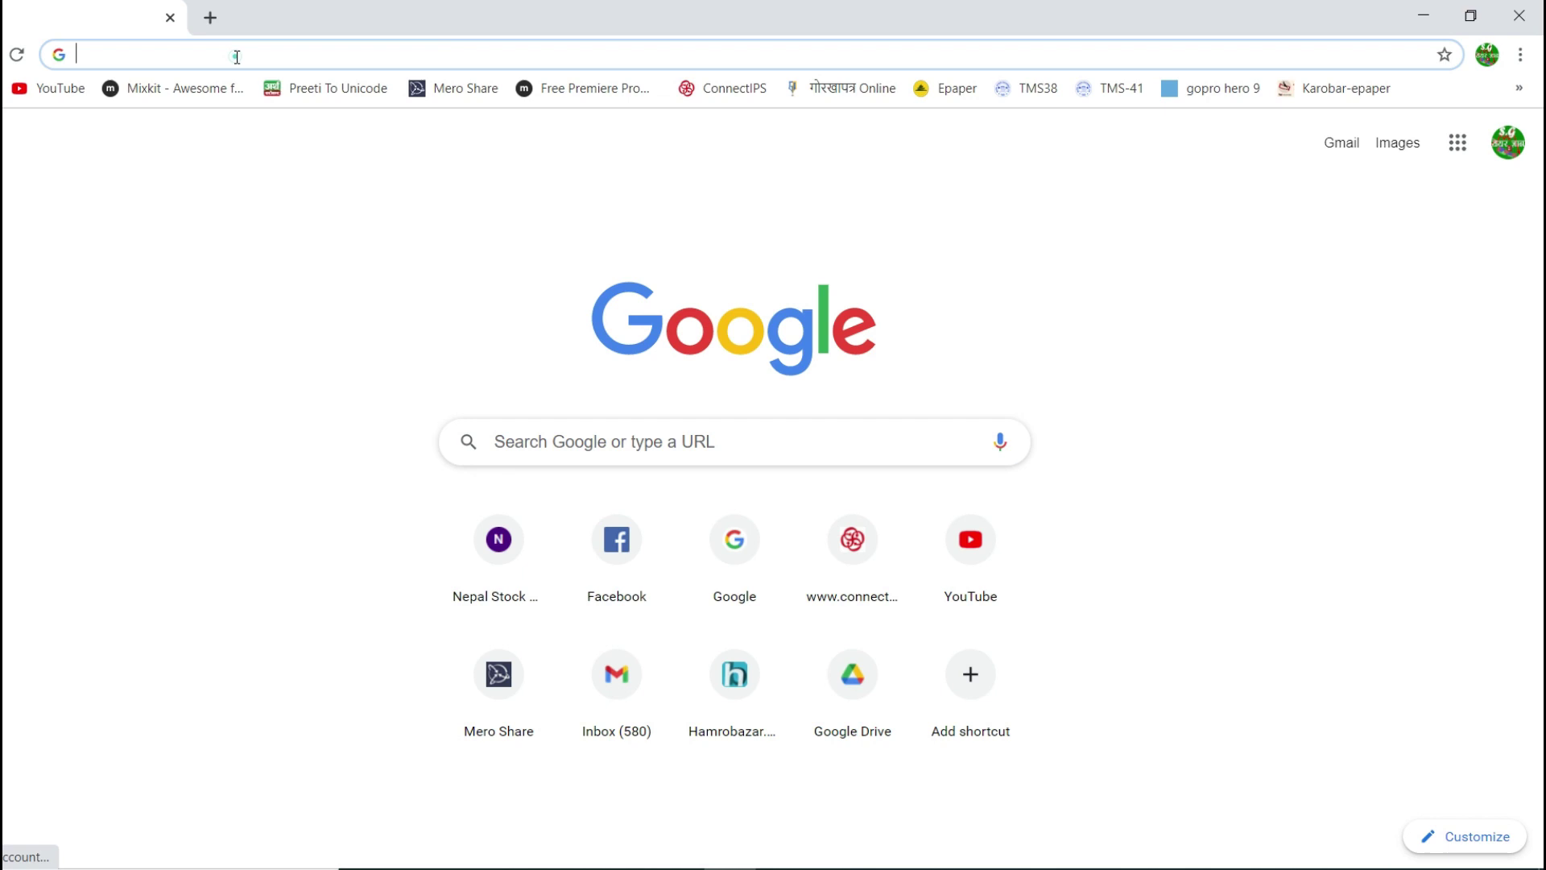
# Step: Go to nlk.org.np and open Register For Nagarik Pension Yojana via Eservice > New E-Service Login
pyautogui.click(237, 57)
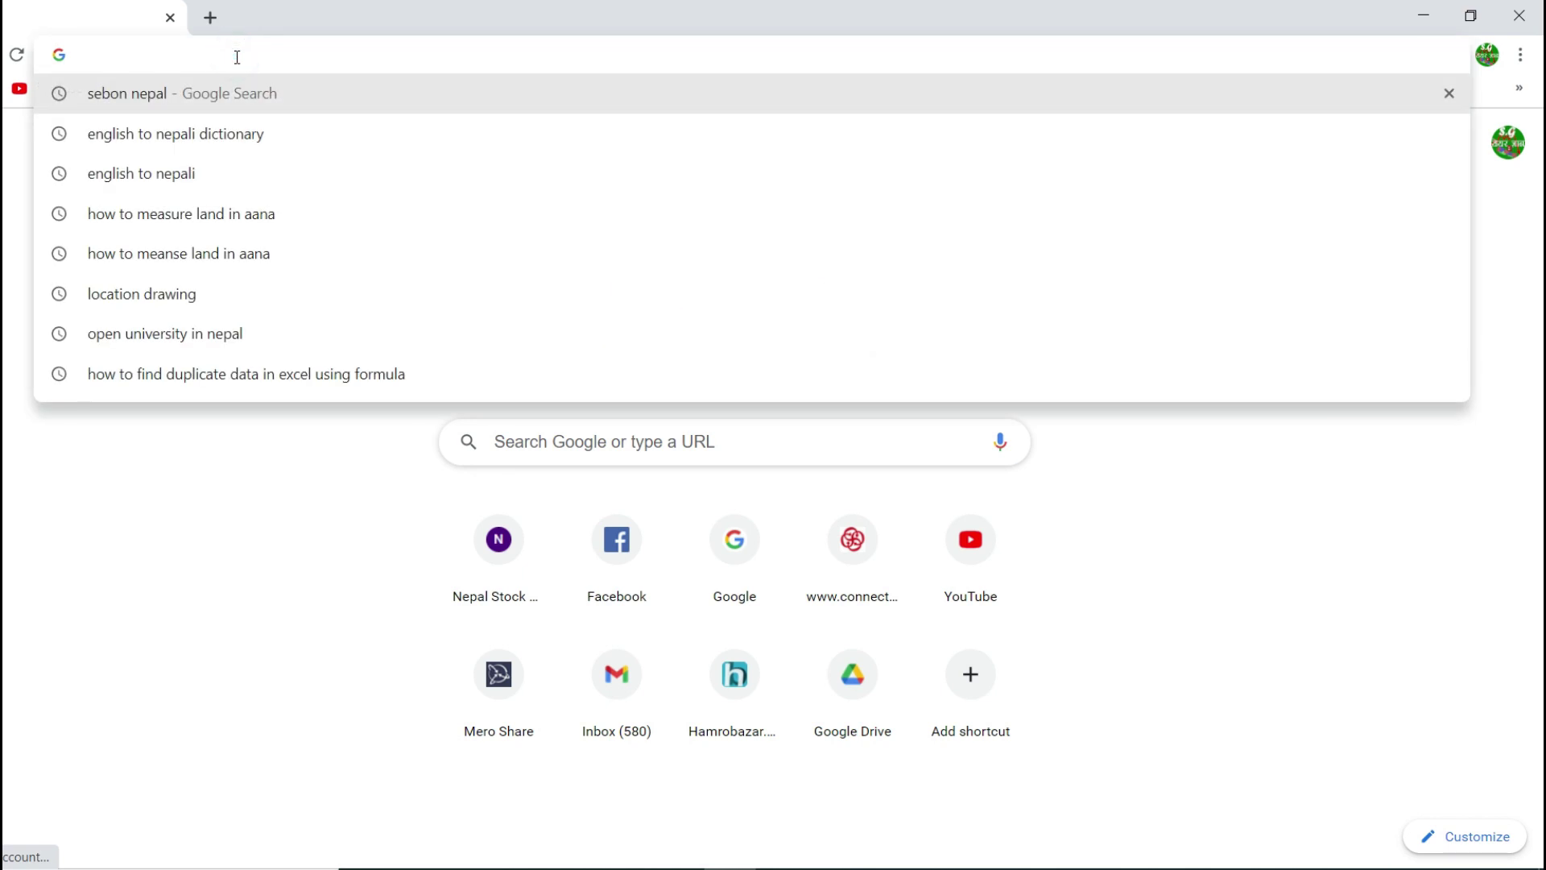
pyautogui.write('nlk.org.np')
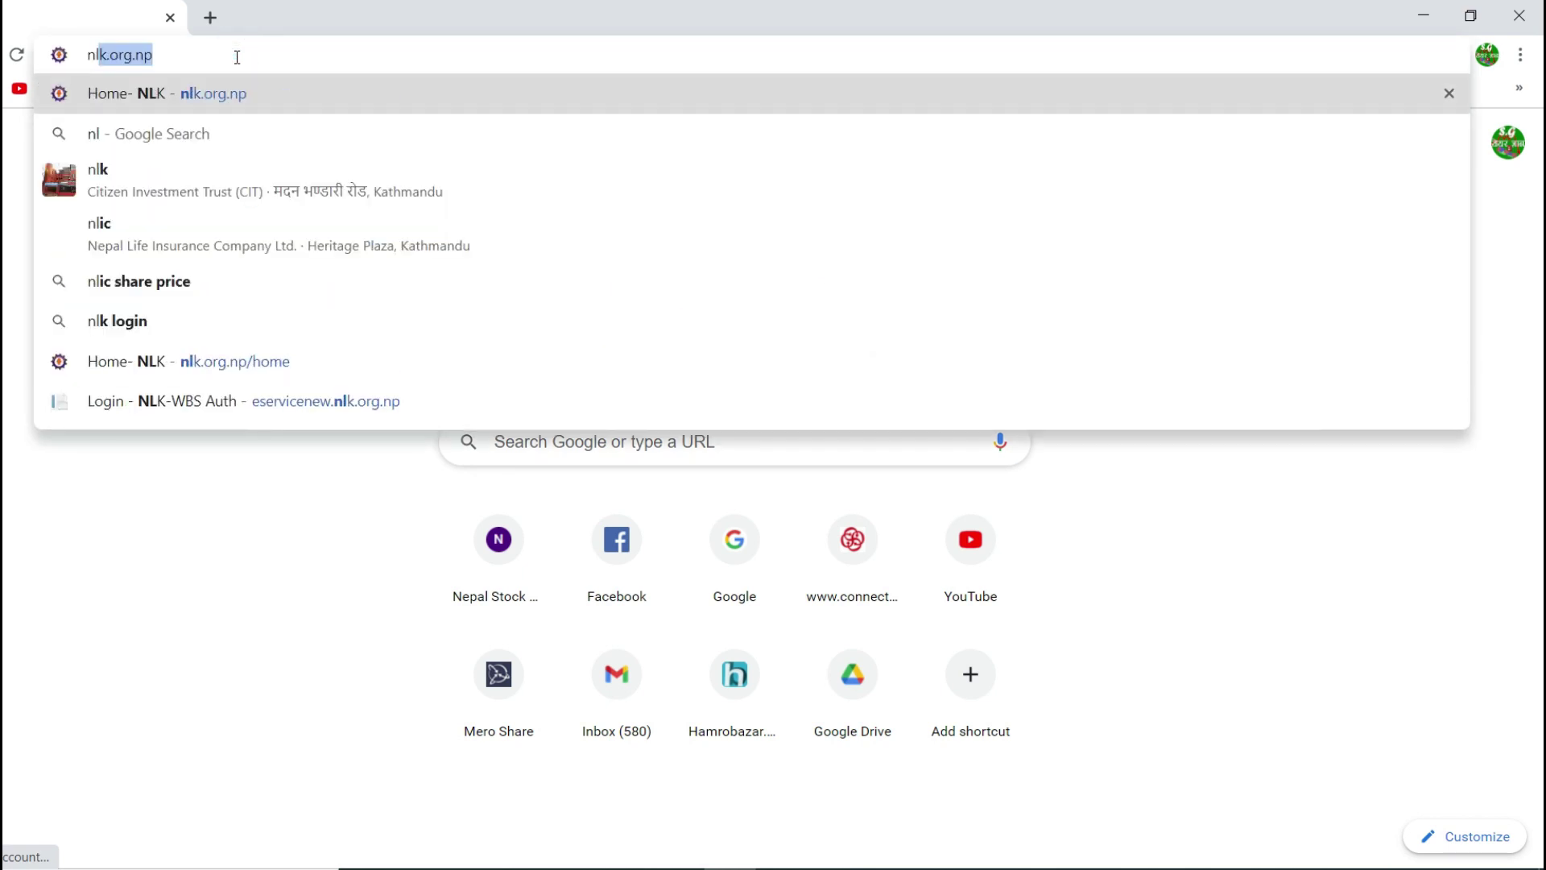
pyautogui.press('Return')
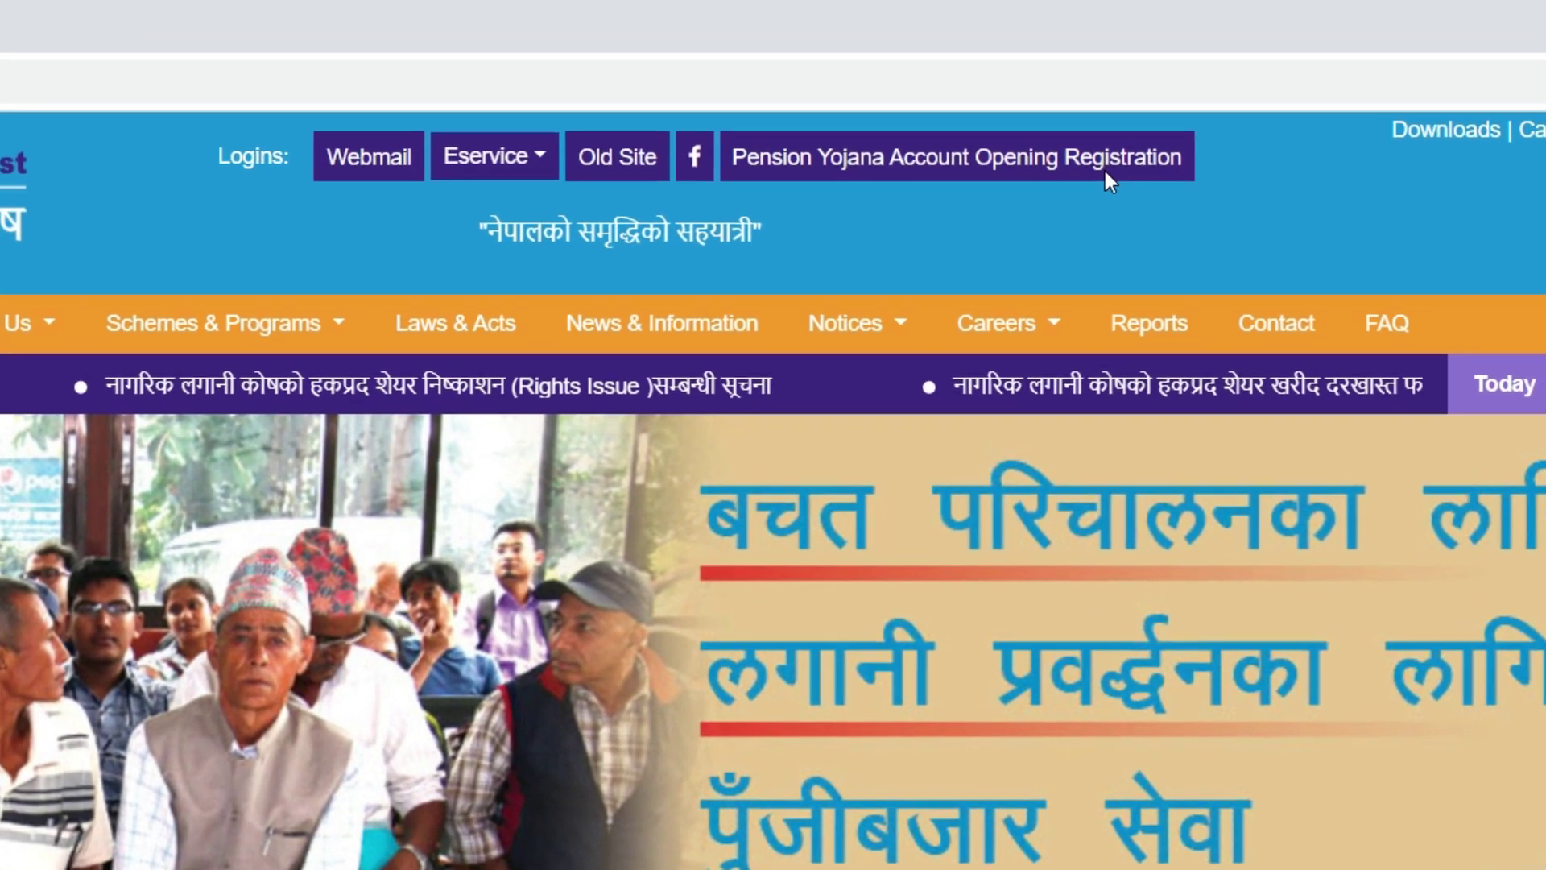
pyautogui.click(507, 175)
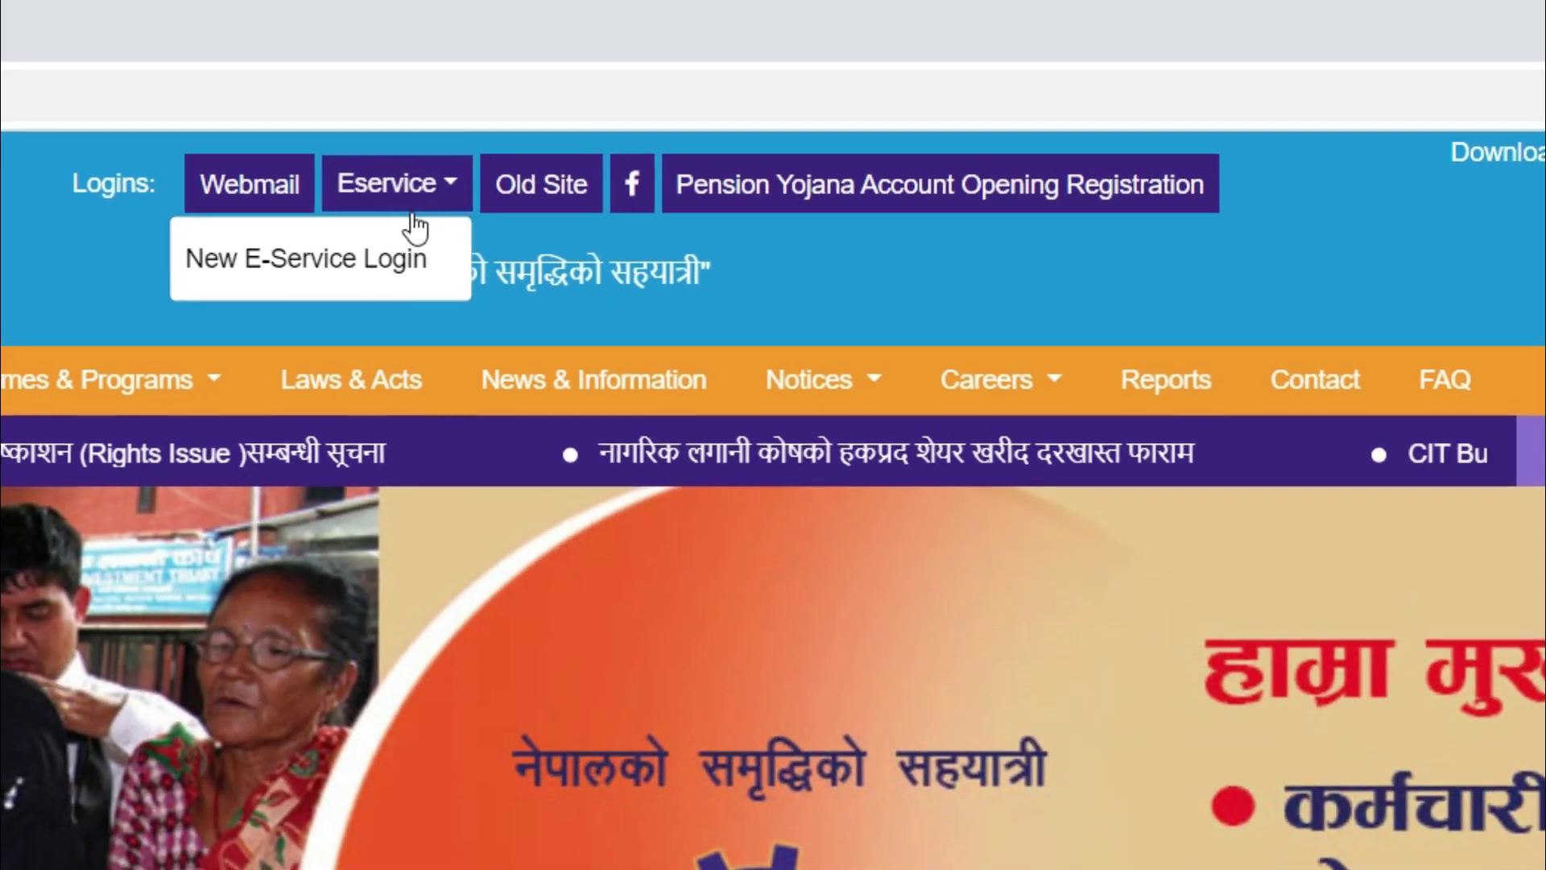
pyautogui.click(379, 264)
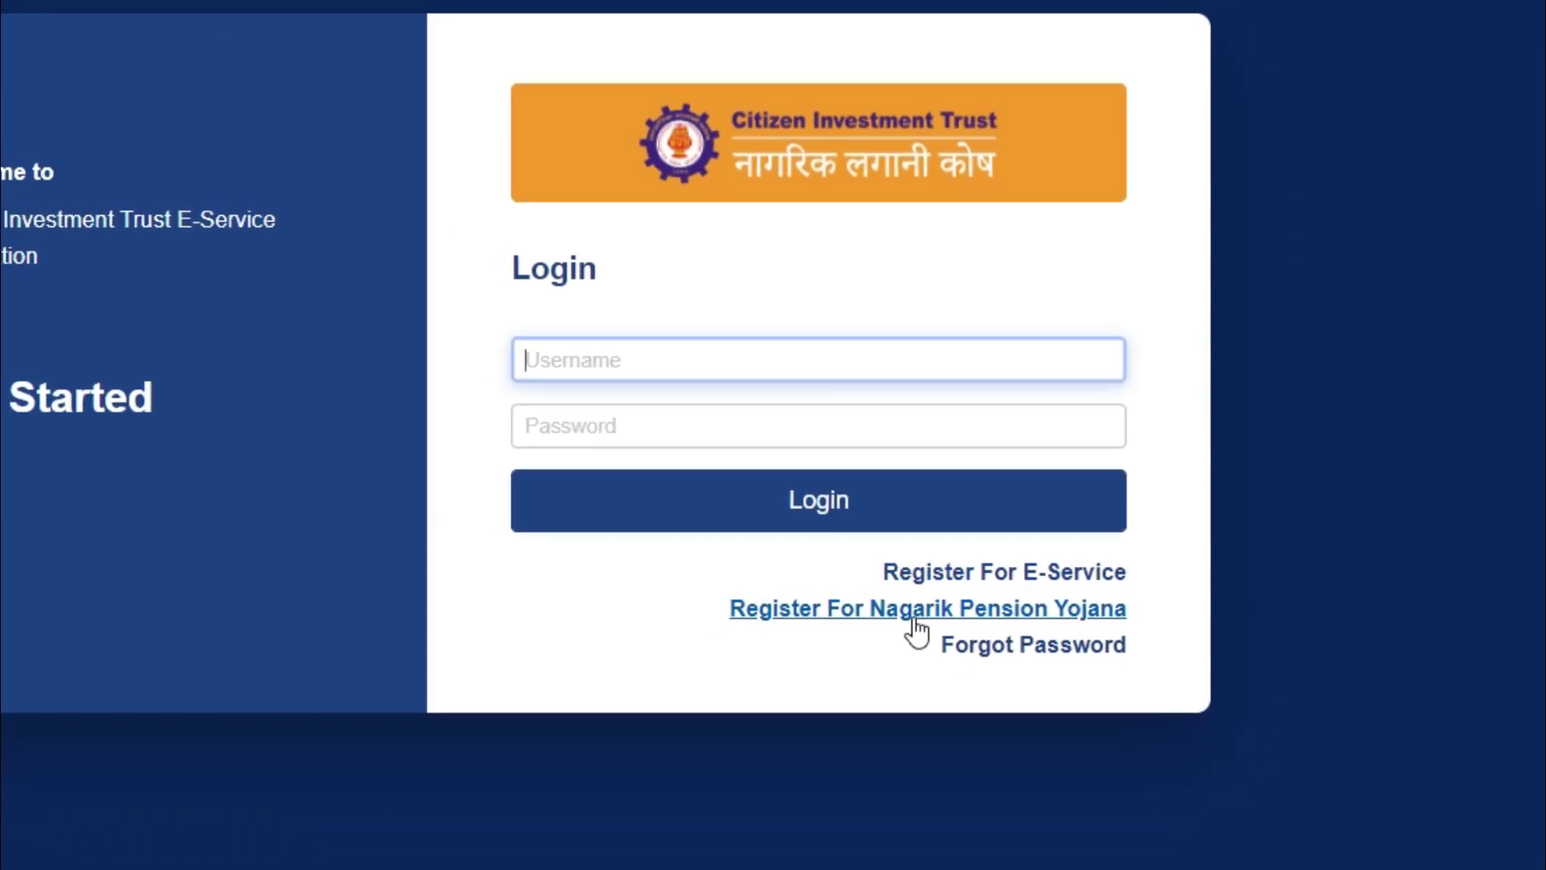
pyautogui.click(1110, 609)
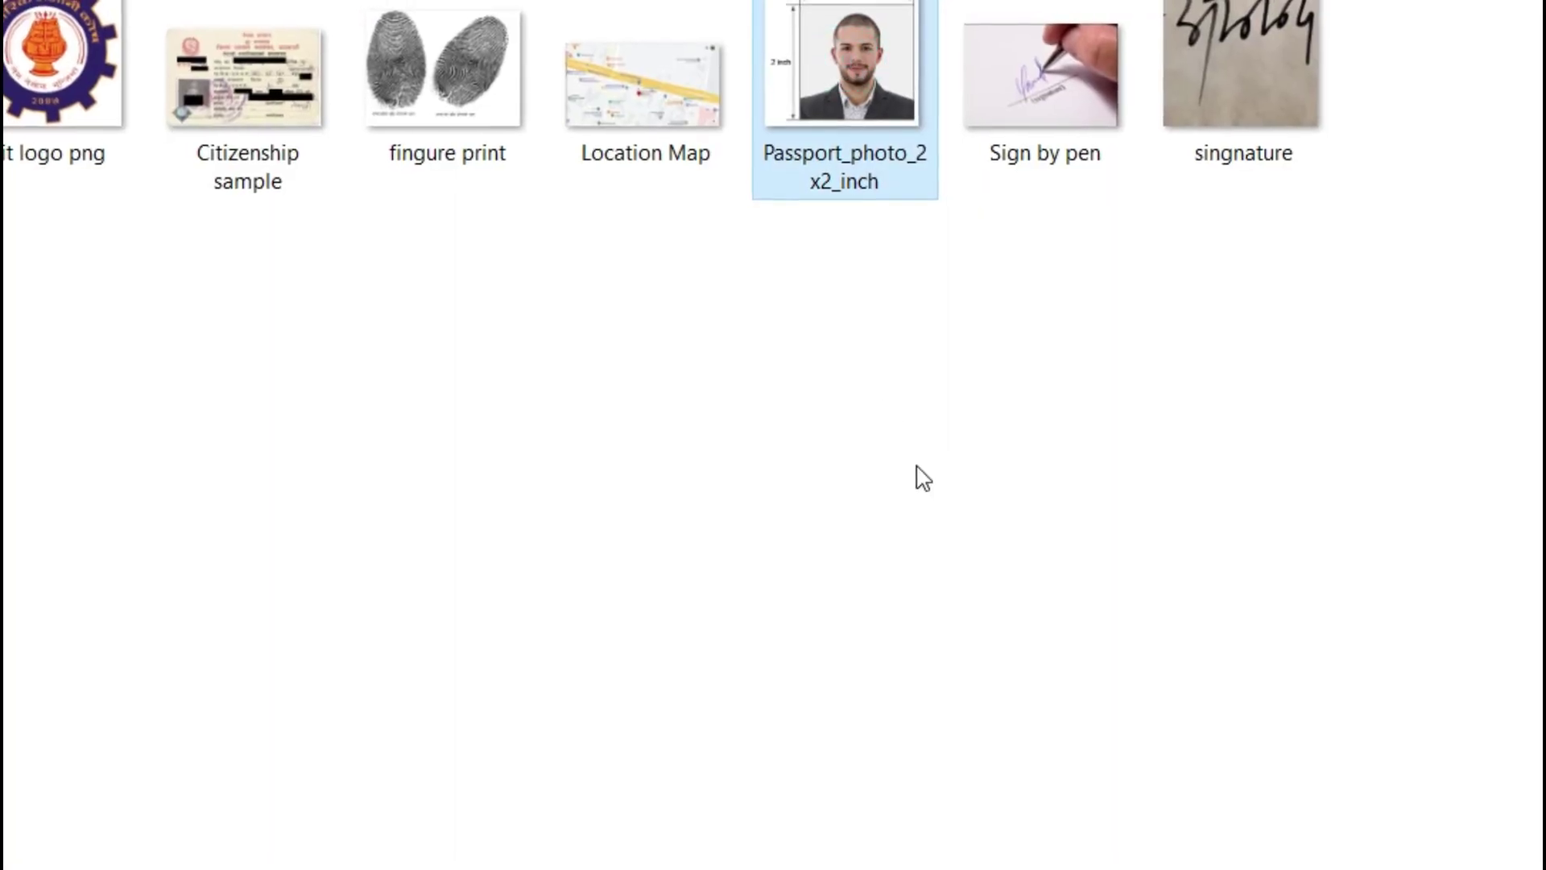
# Step: Choose Passport_photo_2x2_inch as the applicant's profile image
pyautogui.doubleClick(853, 60)
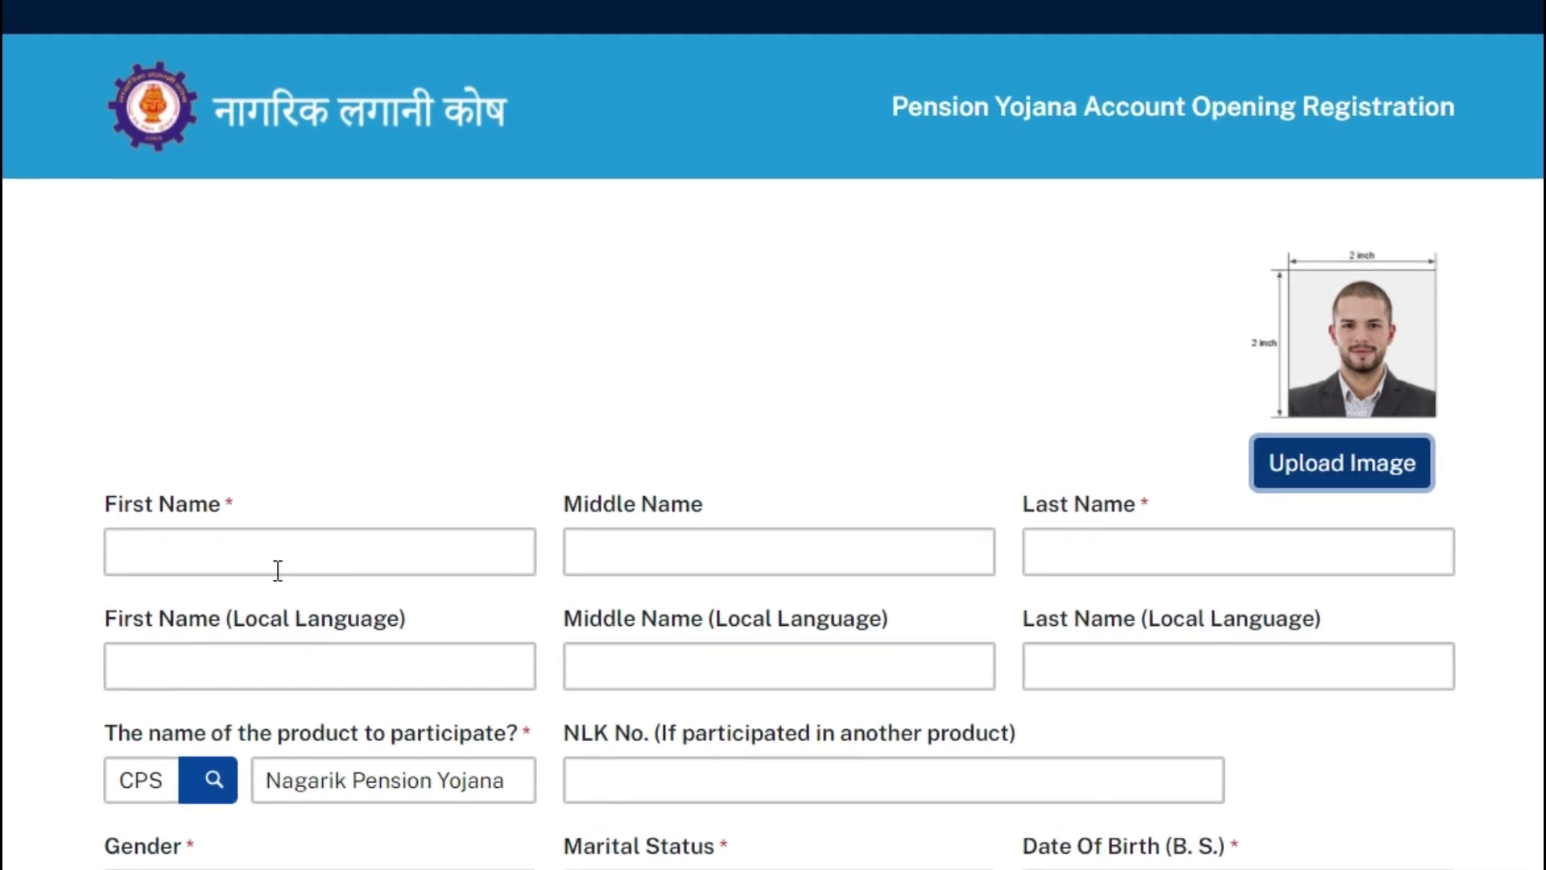
# Step: Enter the applicant's first name in the English First Name field
pyautogui.click(262, 565)
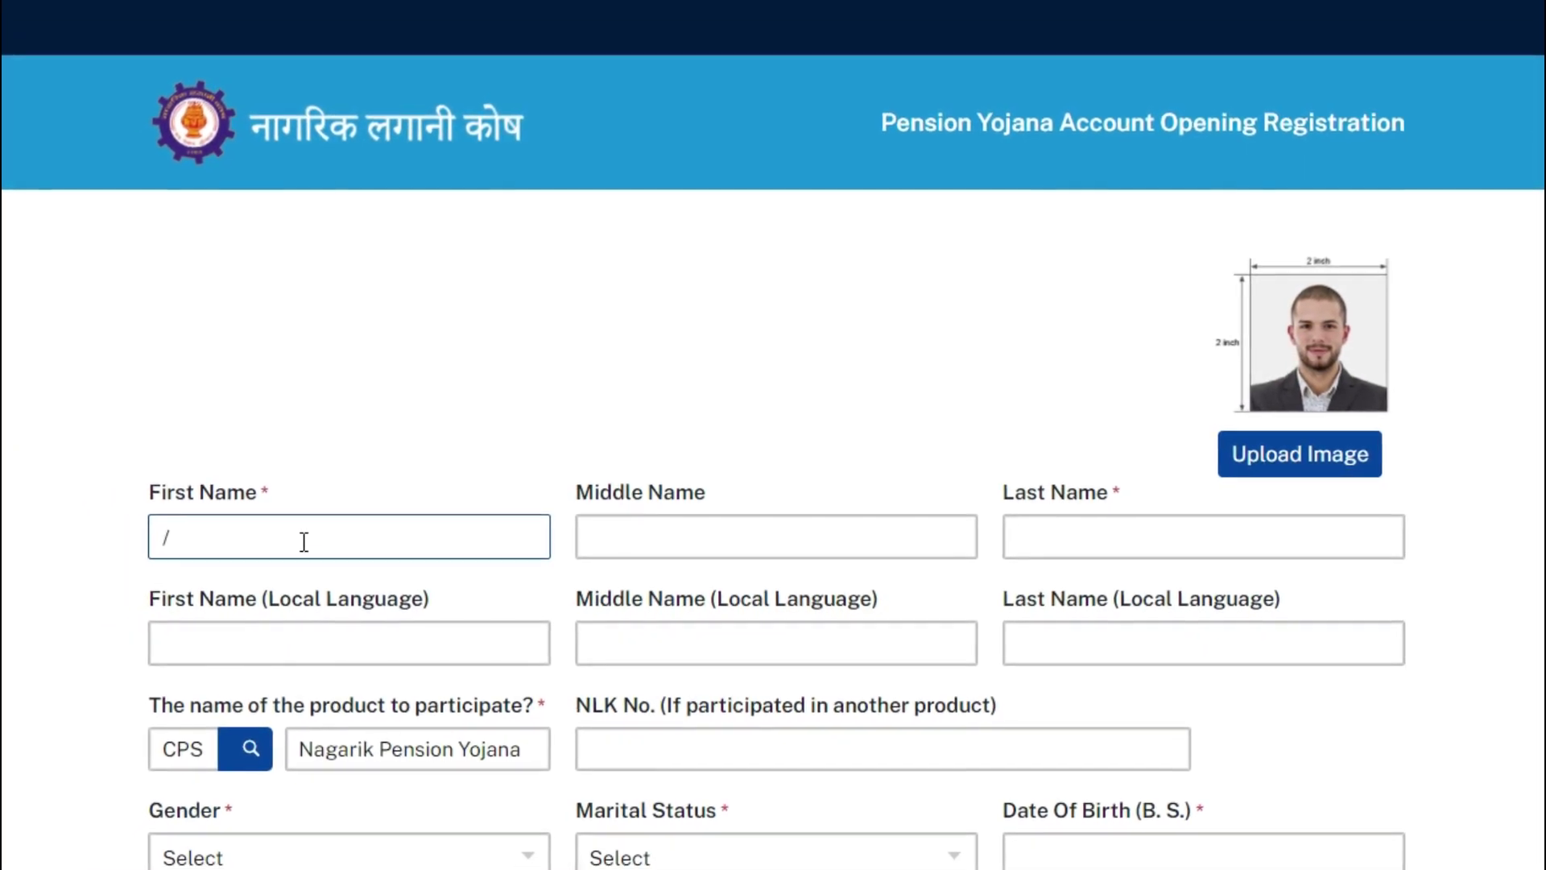
pyautogui.write('Ram')
pyautogui.press('Tab')
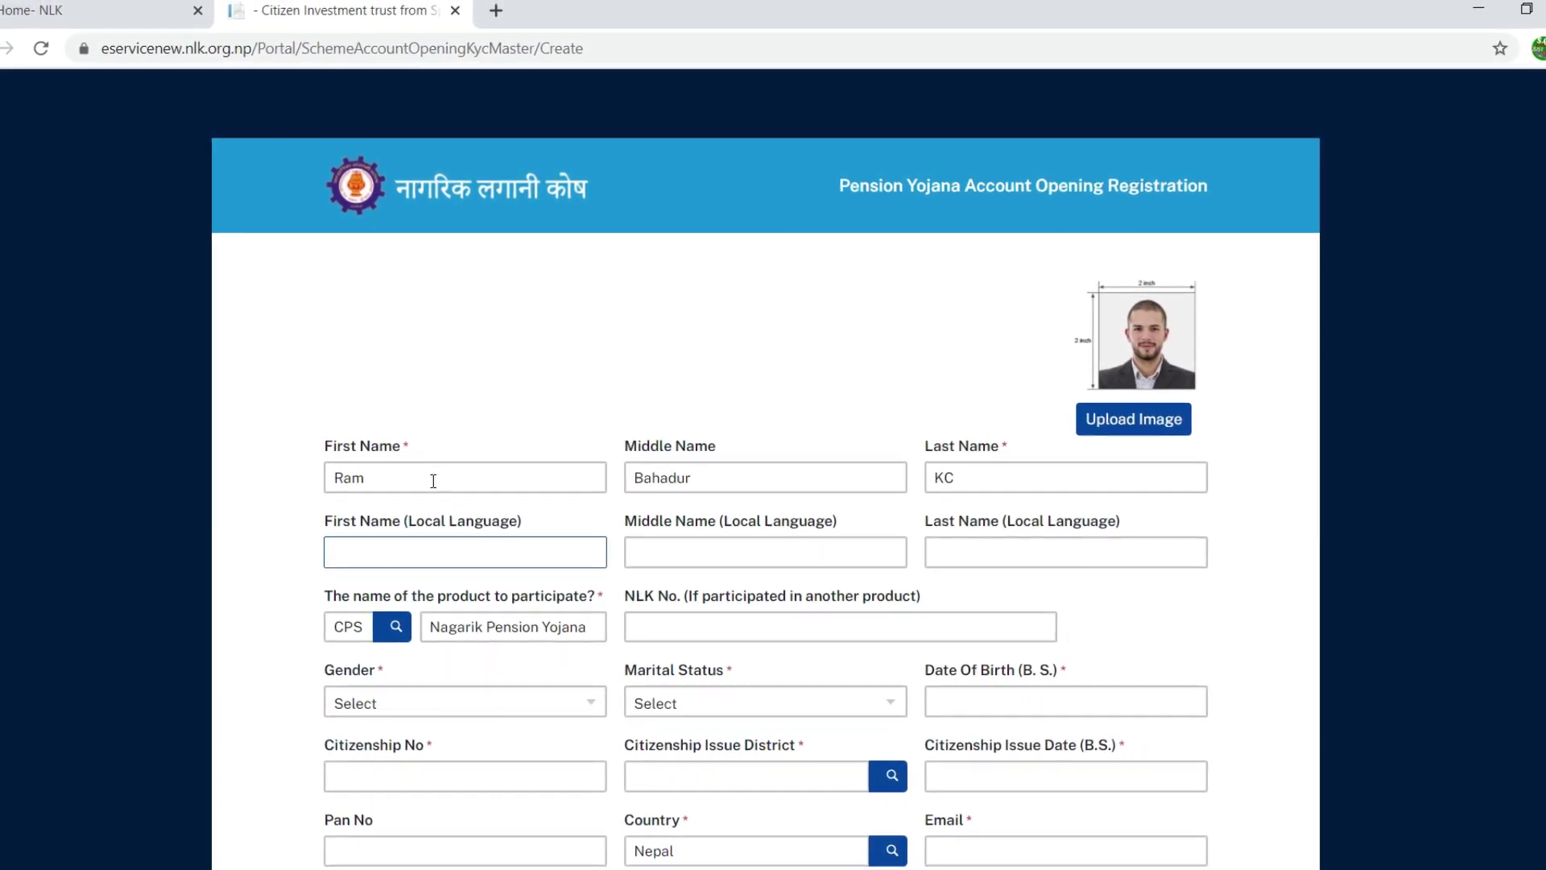
# Step: Enter the applicant's middle and last names in Devanagari in the local-language fields
pyautogui.press('Tab')
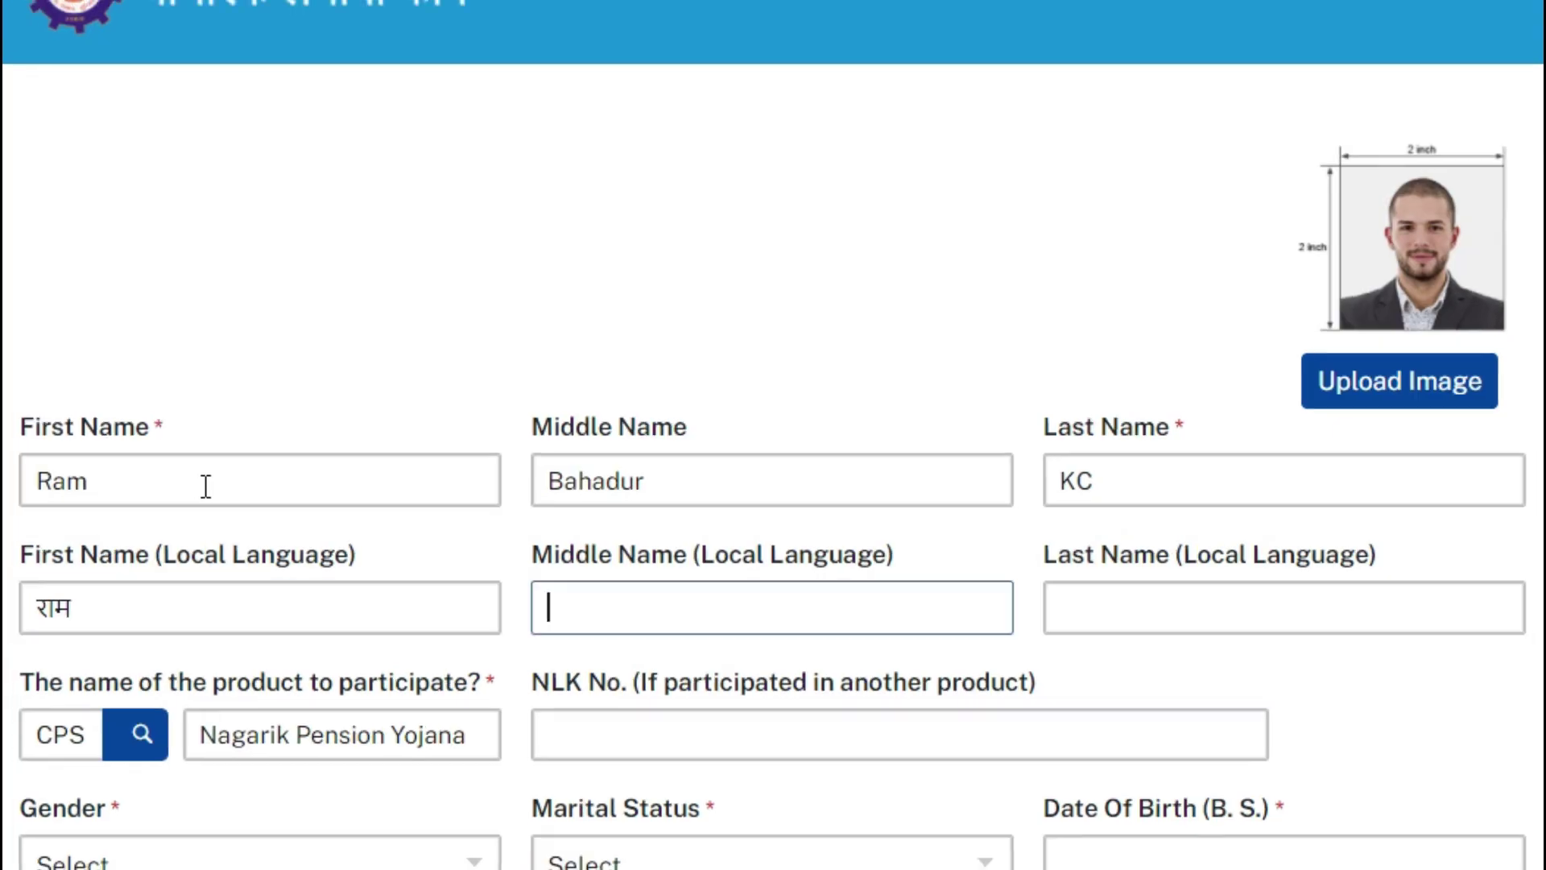
pyautogui.press('Tab')
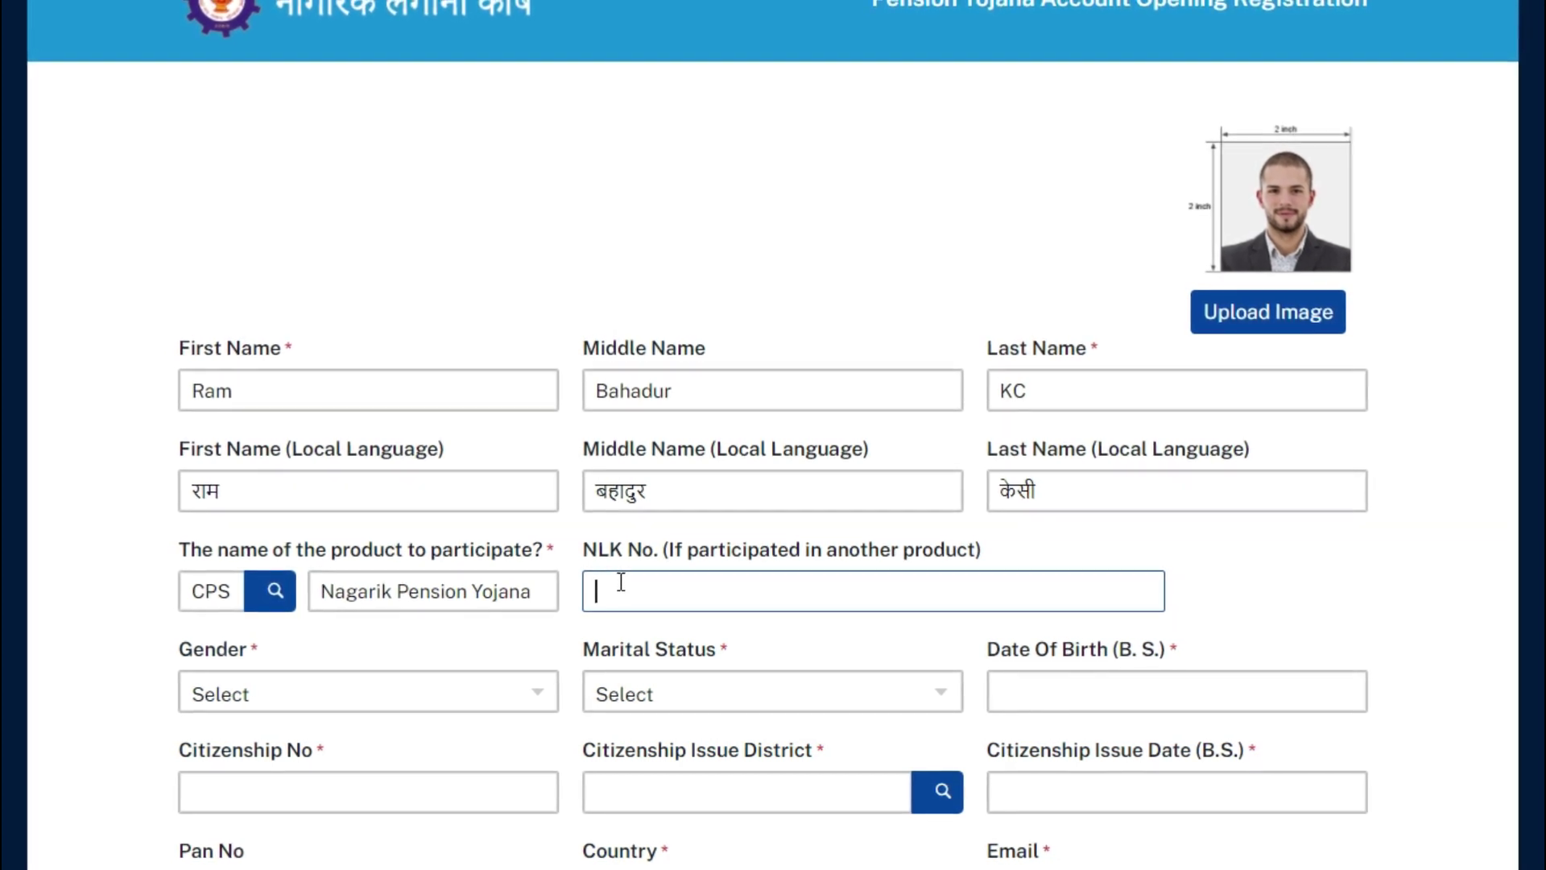
# Step: Set gender to Male and marital status to Married
pyautogui.scroll(-3, 622, 584)
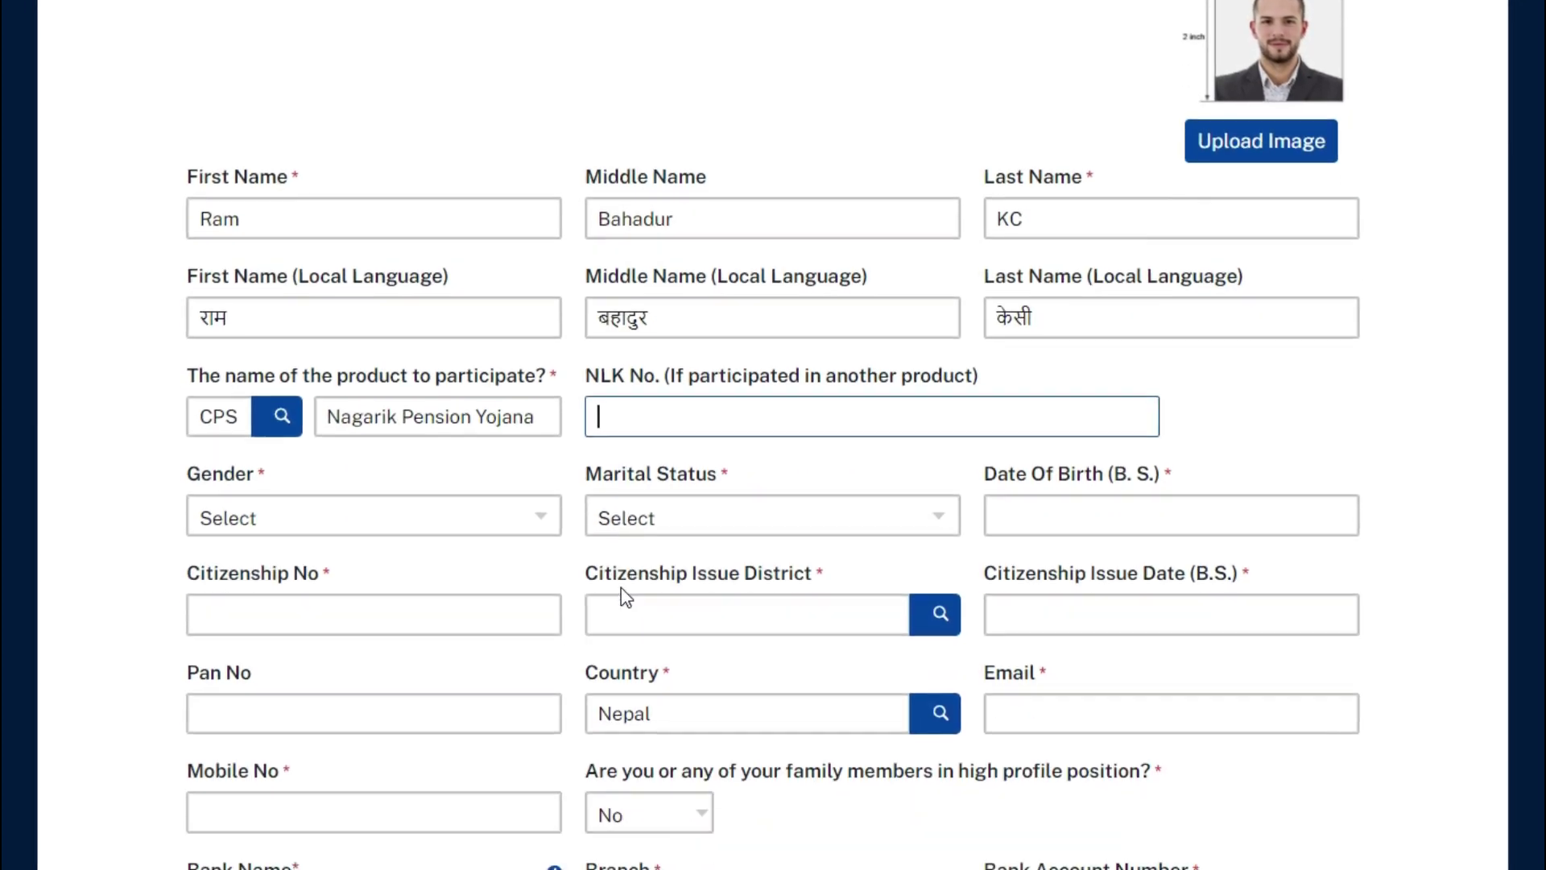
pyautogui.click(291, 412)
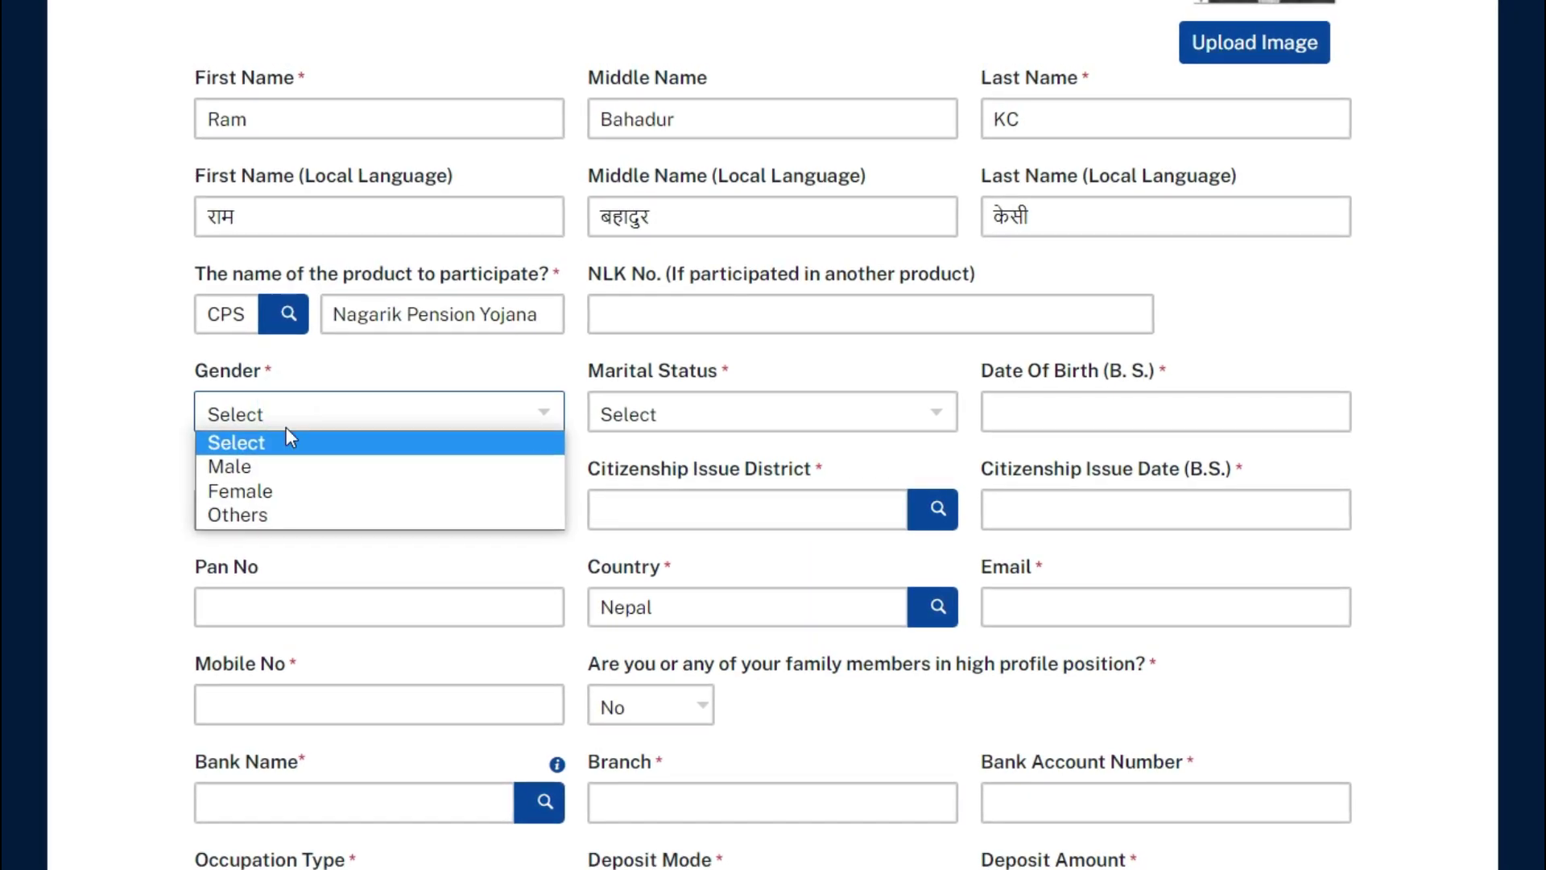
pyautogui.click(293, 469)
pyautogui.click(705, 414)
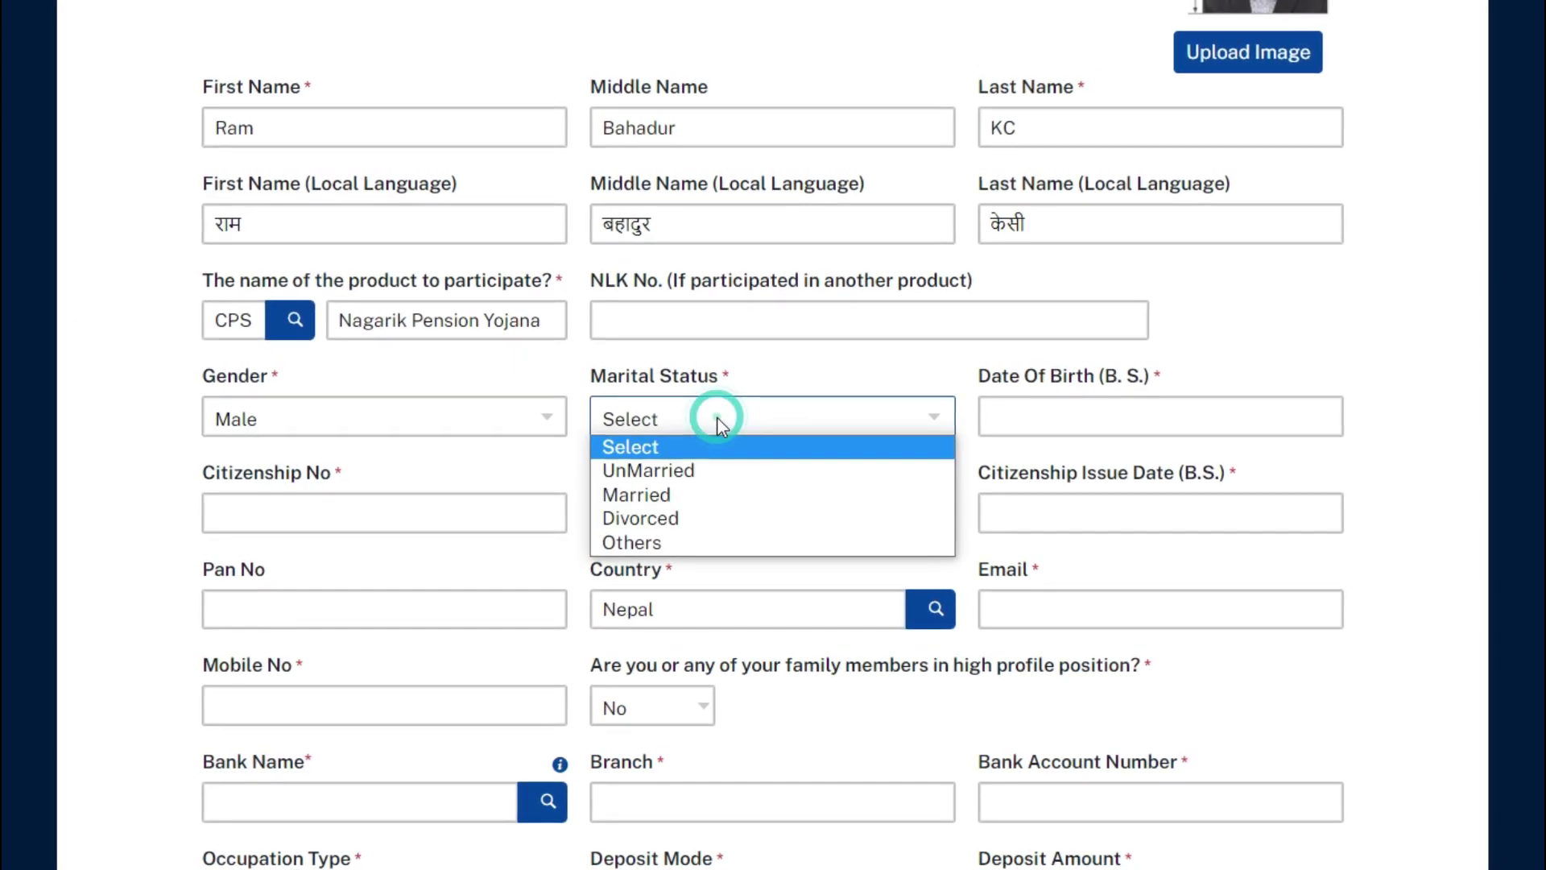
pyautogui.click(719, 497)
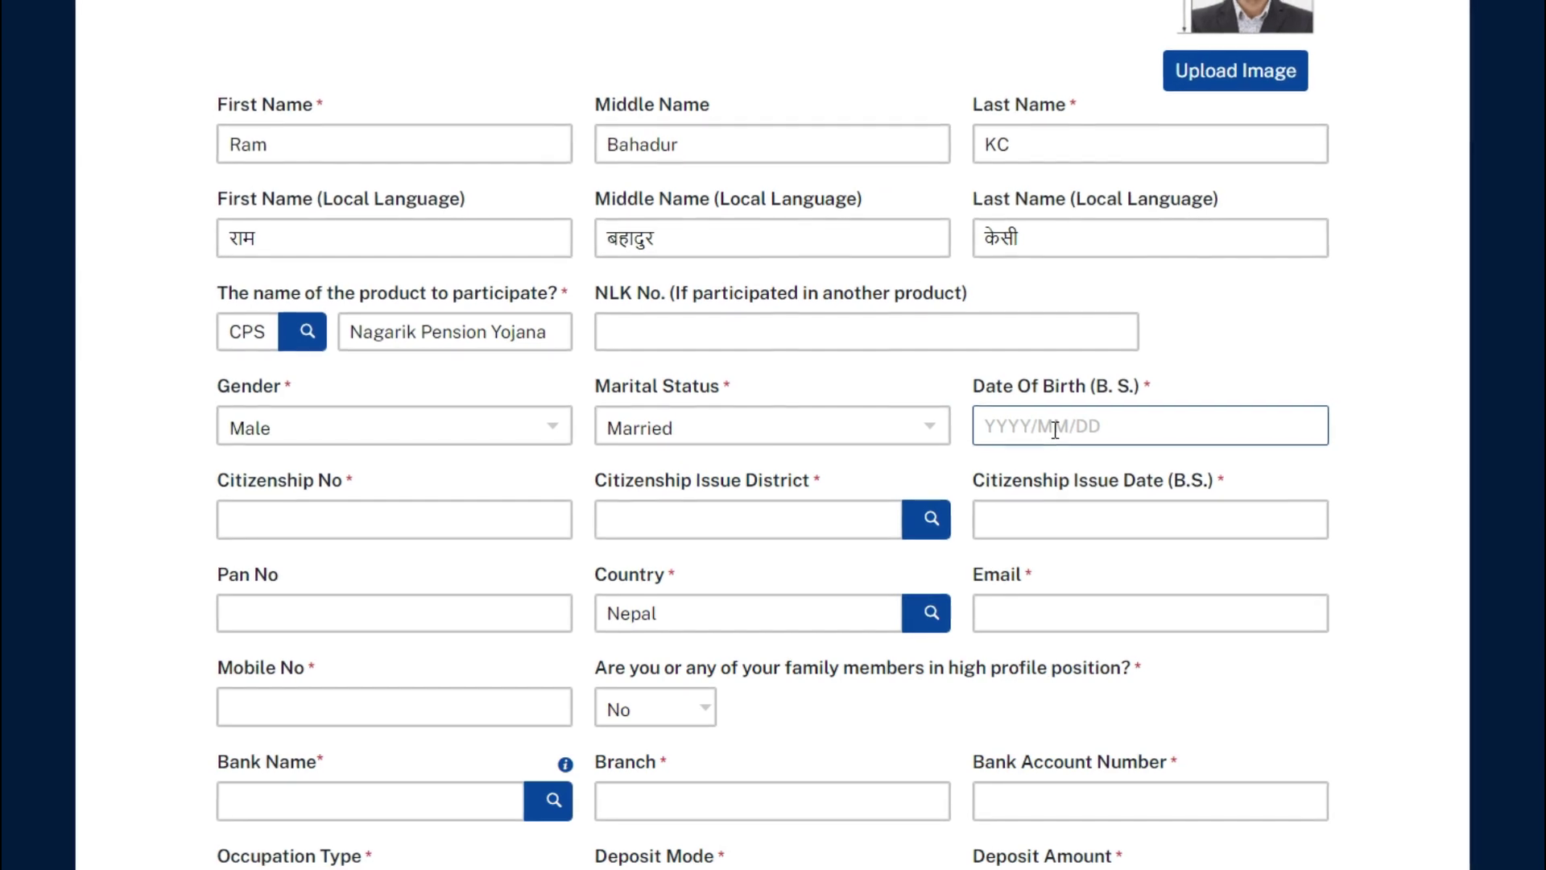
# Step: Enter birth date 2045/01/01 and the applicant's citizenship number
pyautogui.write('2')
pyautogui.write('045/01/01')
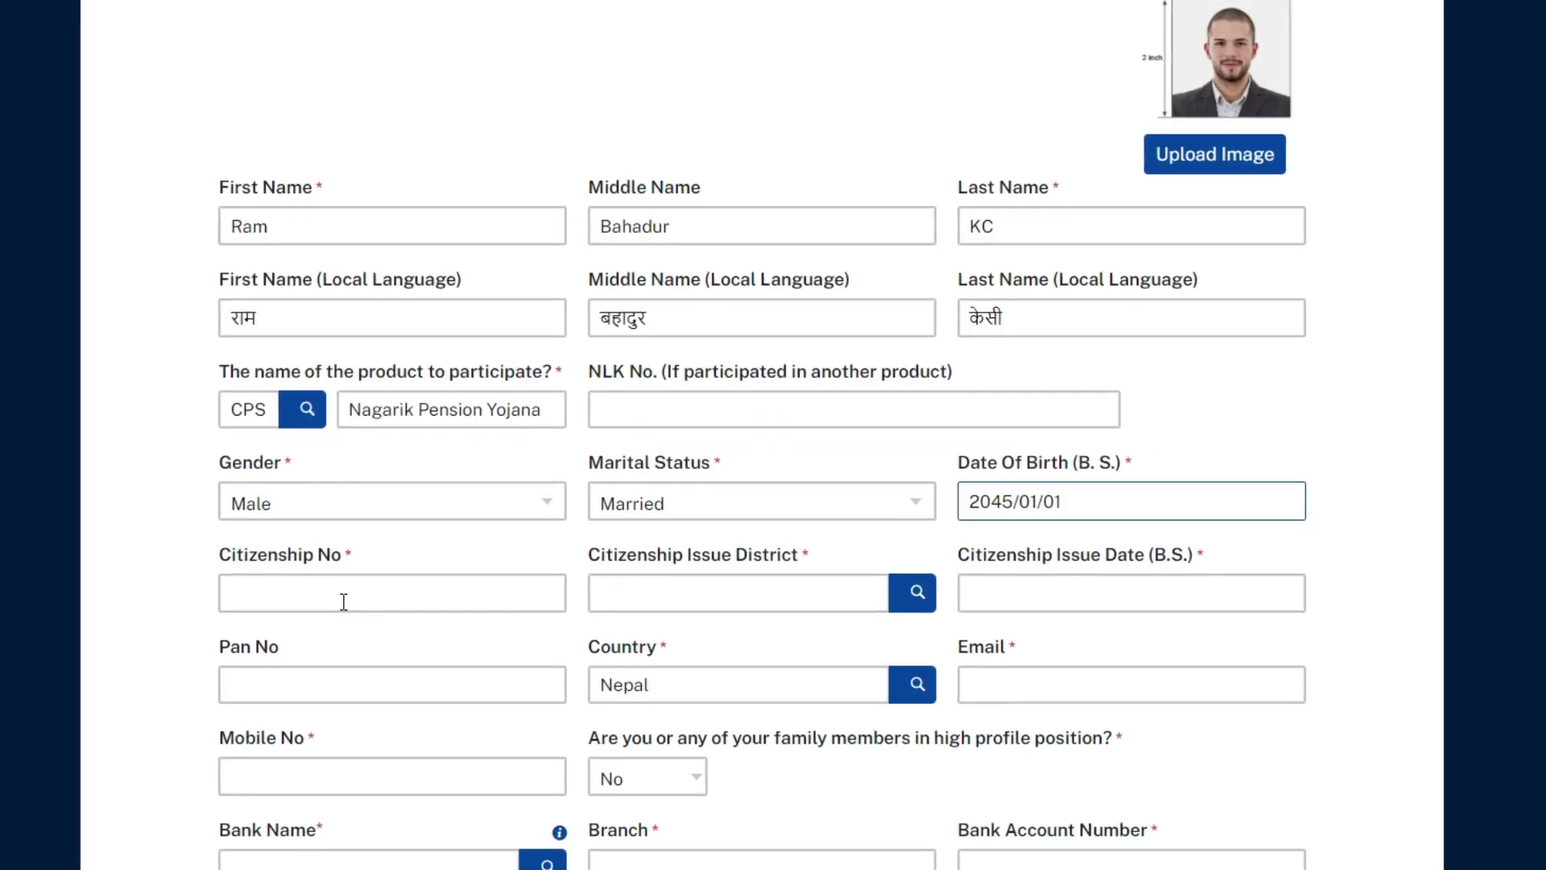
pyautogui.click(414, 563)
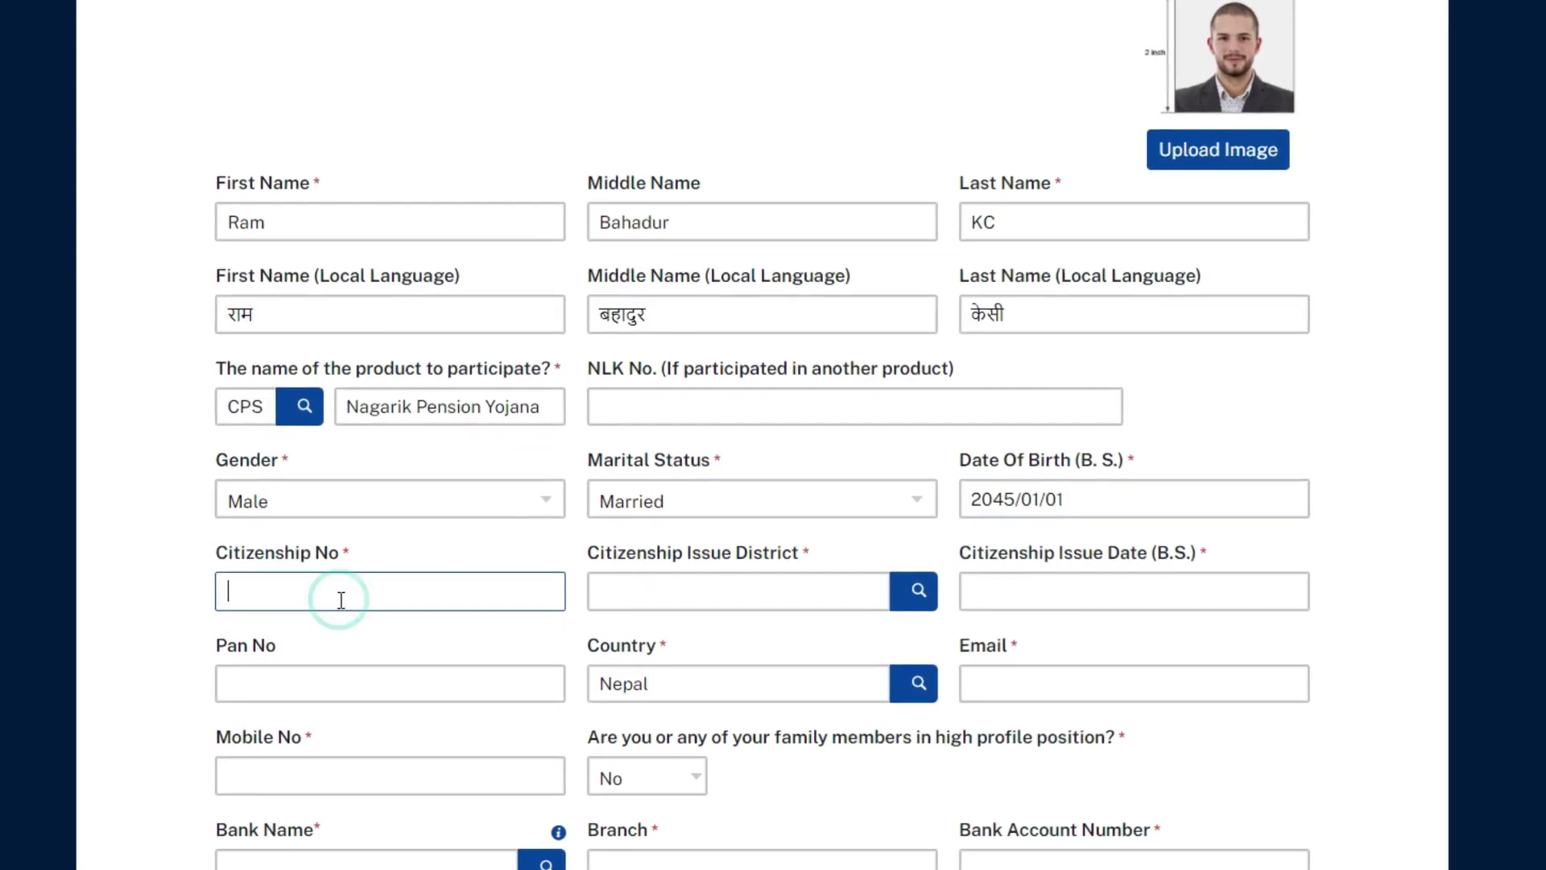
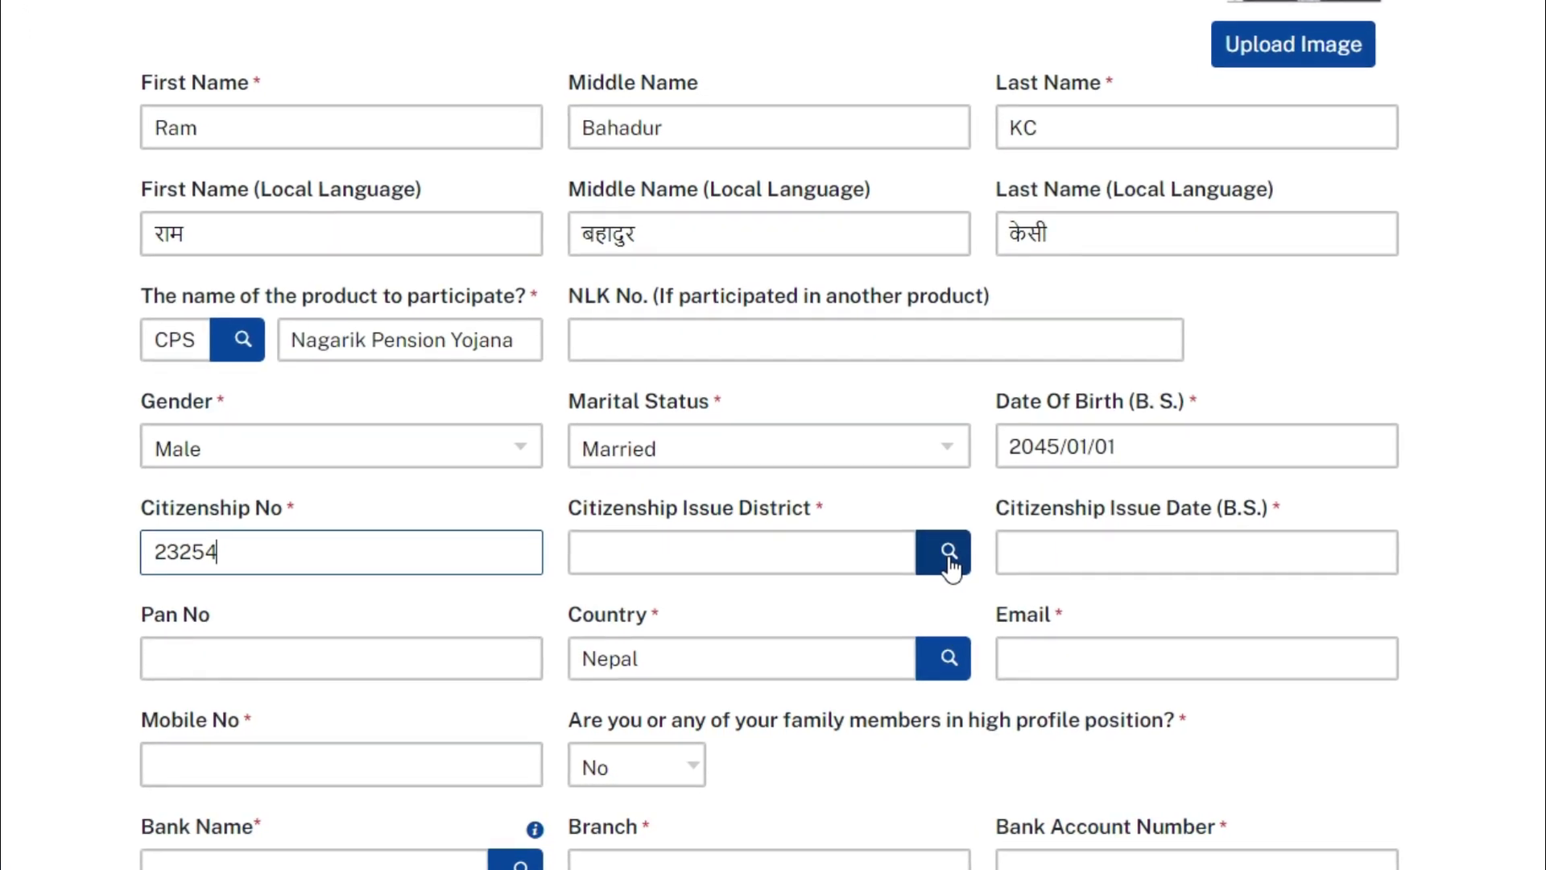
pyautogui.click(945, 561)
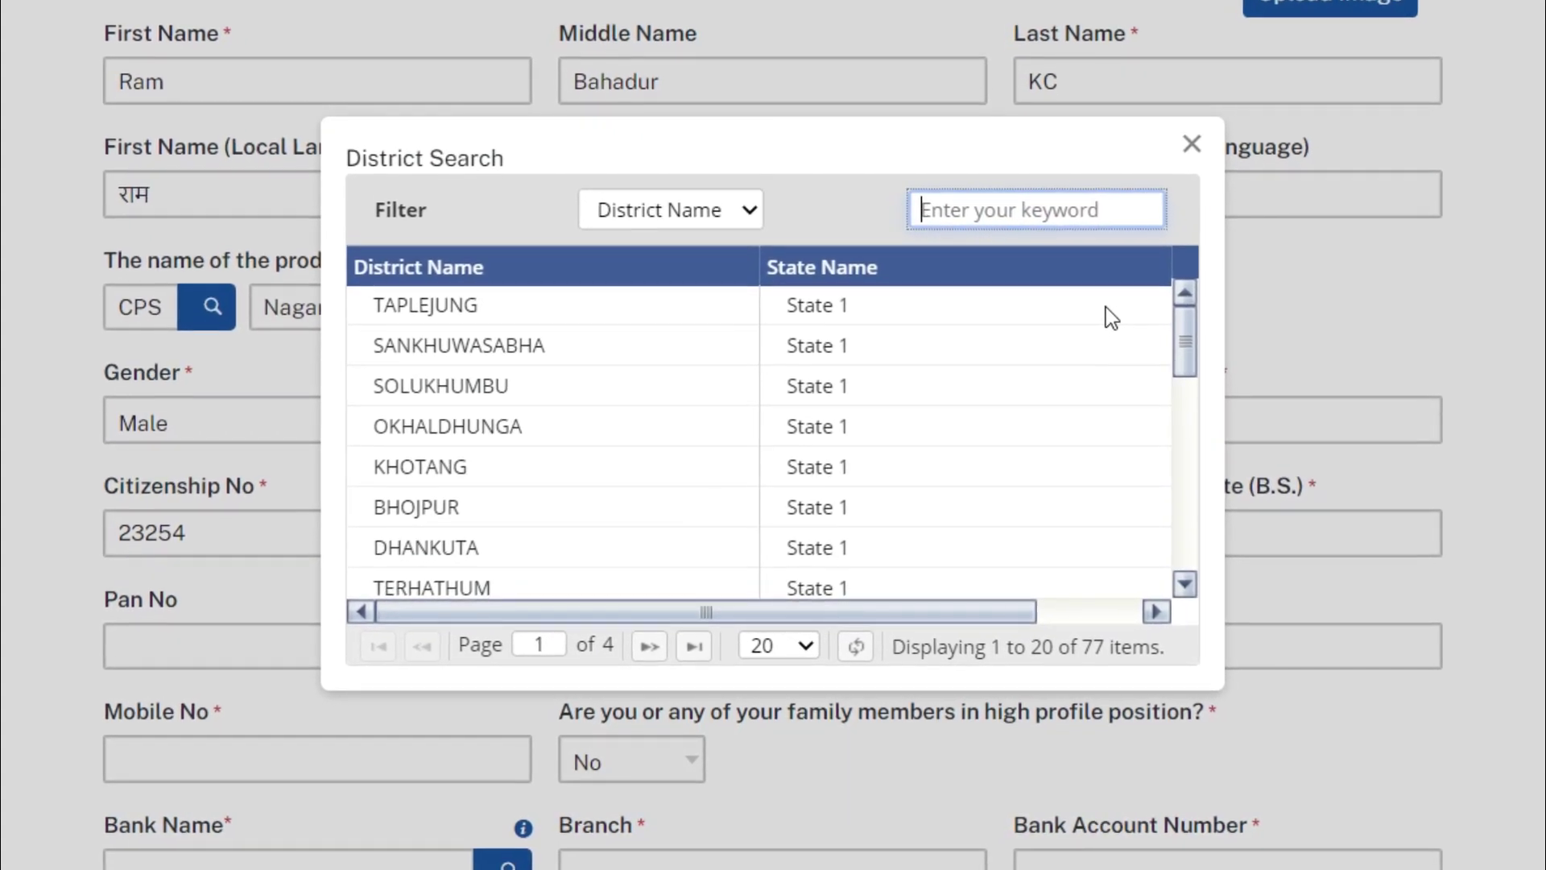
# Step: Set the citizenship issue district to KATHMANDU and issue date to 2068/01/02
pyautogui.write('kathmandu')
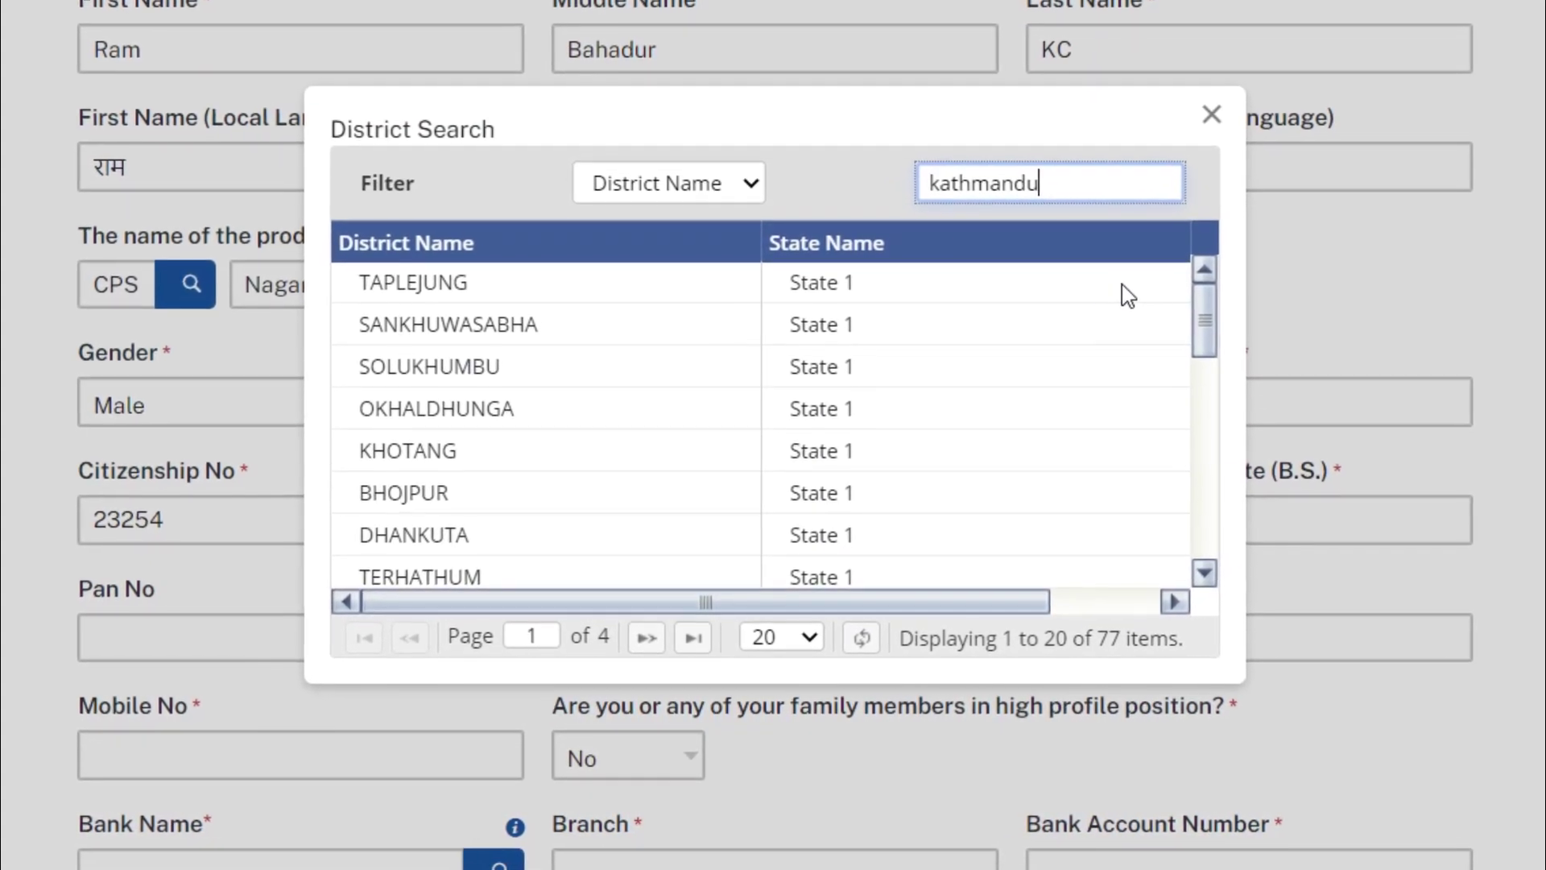
pyautogui.press('Return')
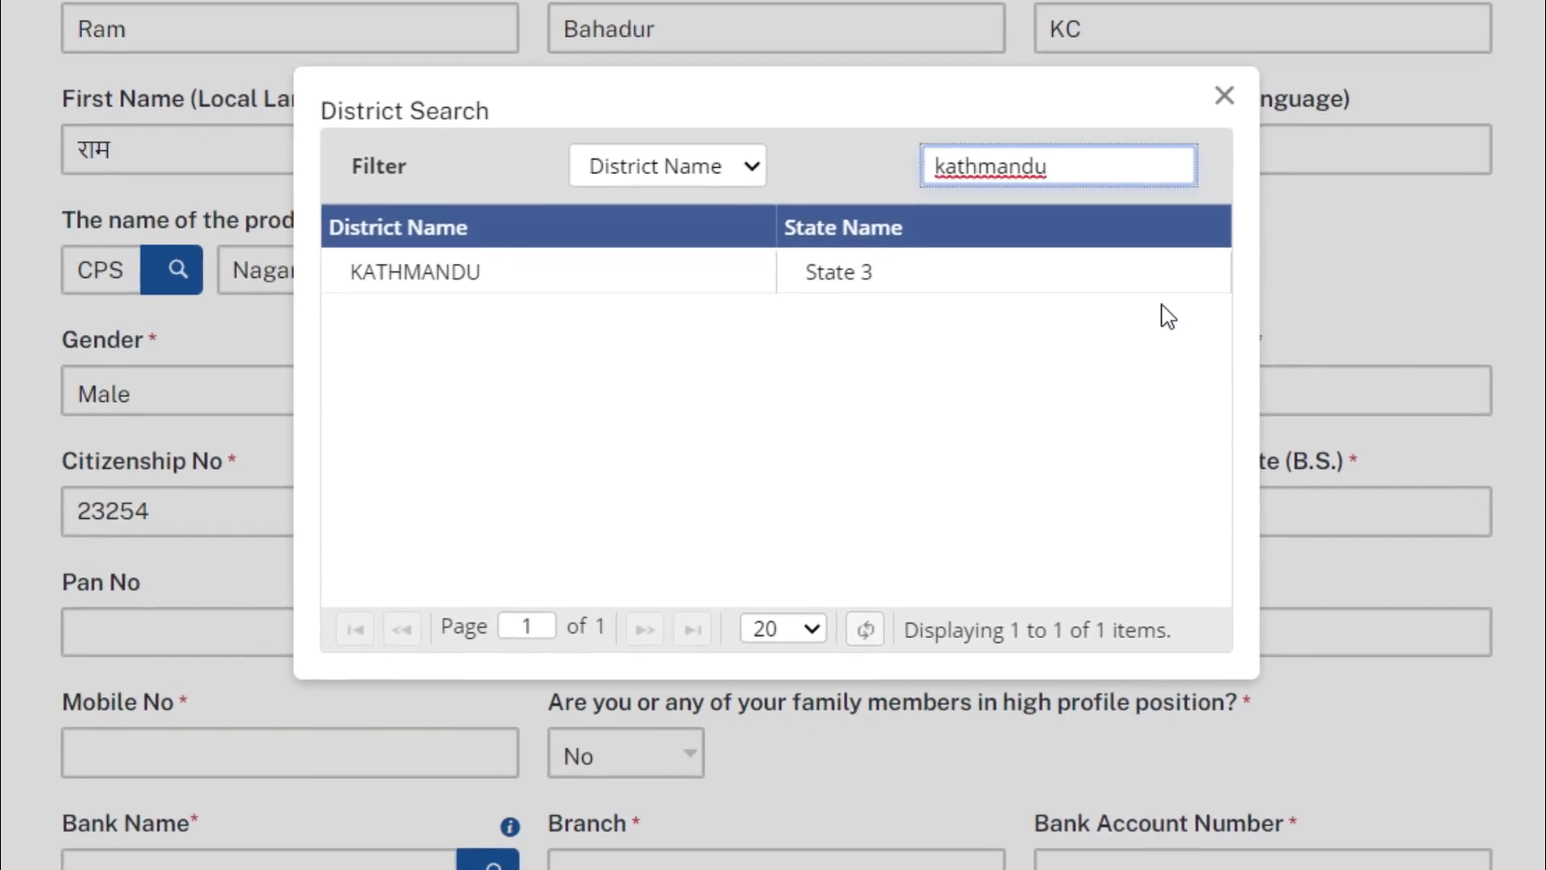
pyautogui.doubleClick(554, 274)
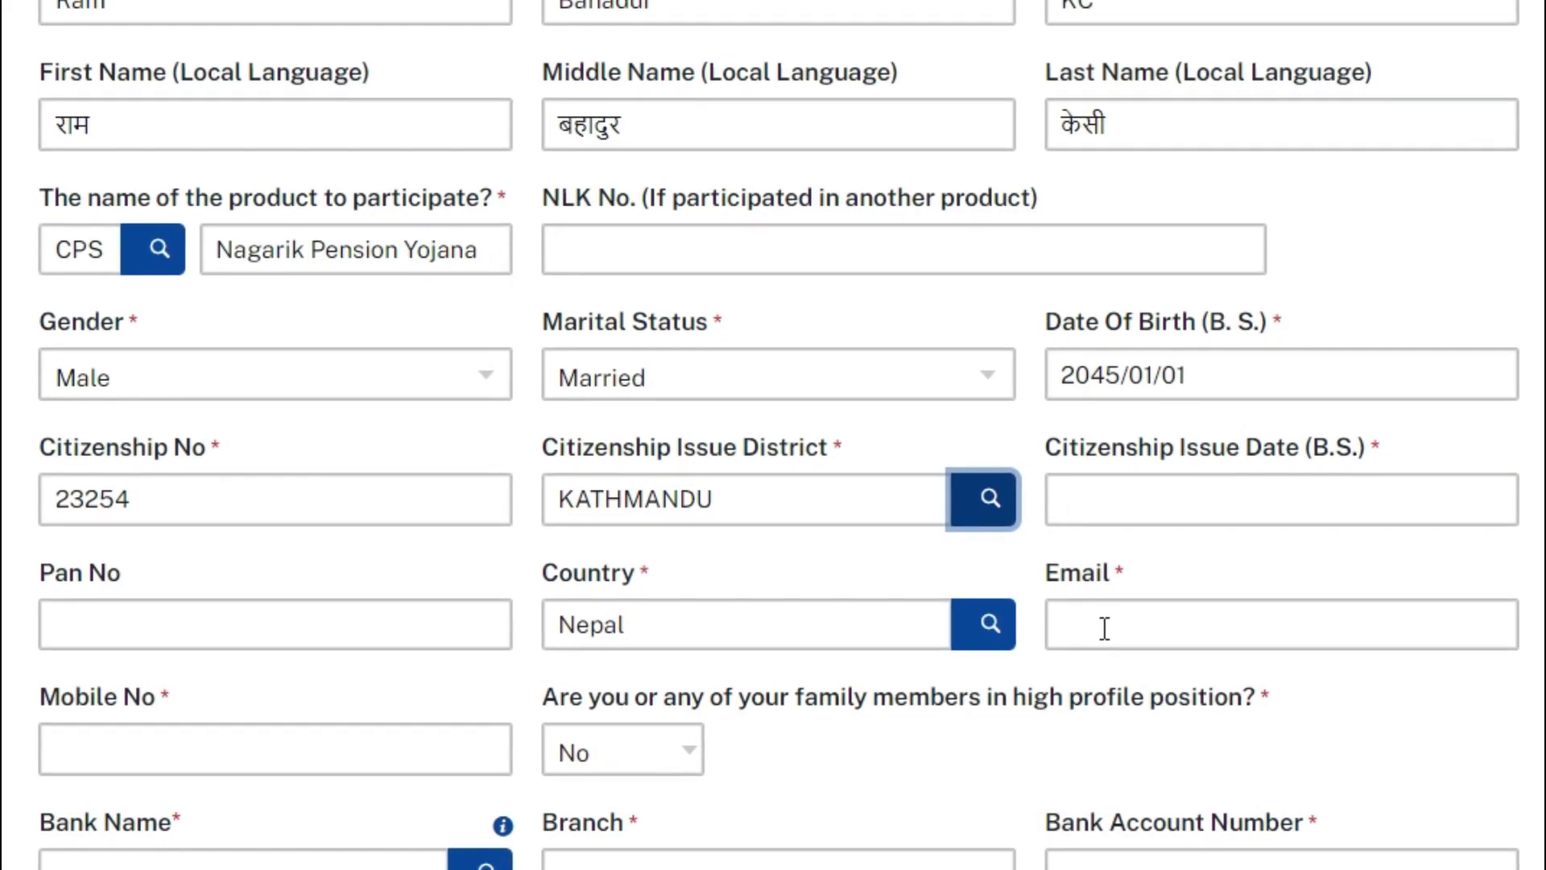
pyautogui.click(1252, 489)
pyautogui.write('20')
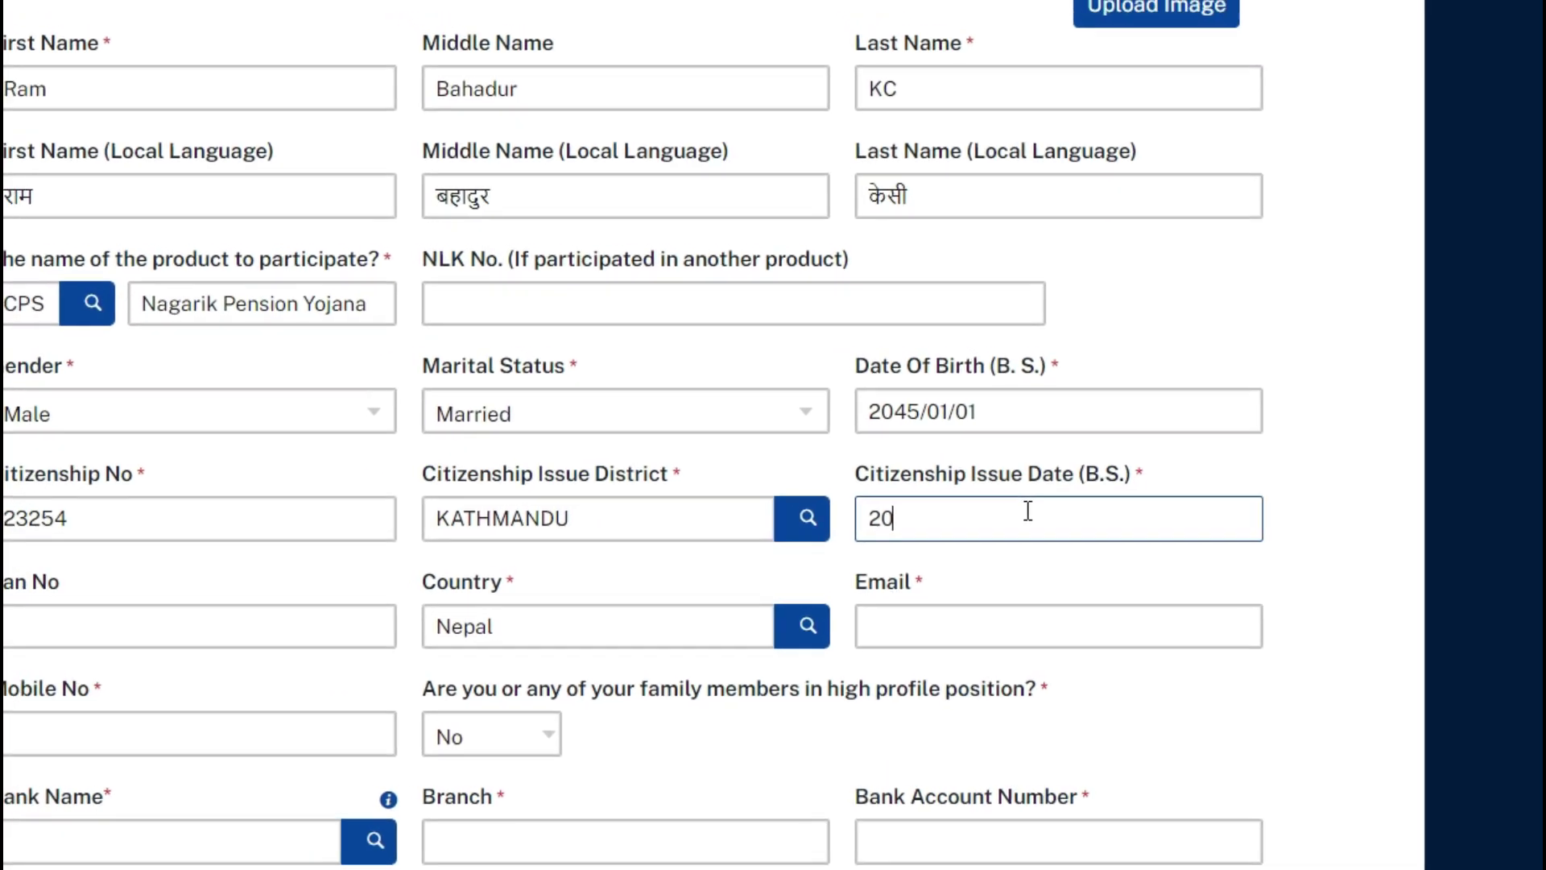
pyautogui.write('68')
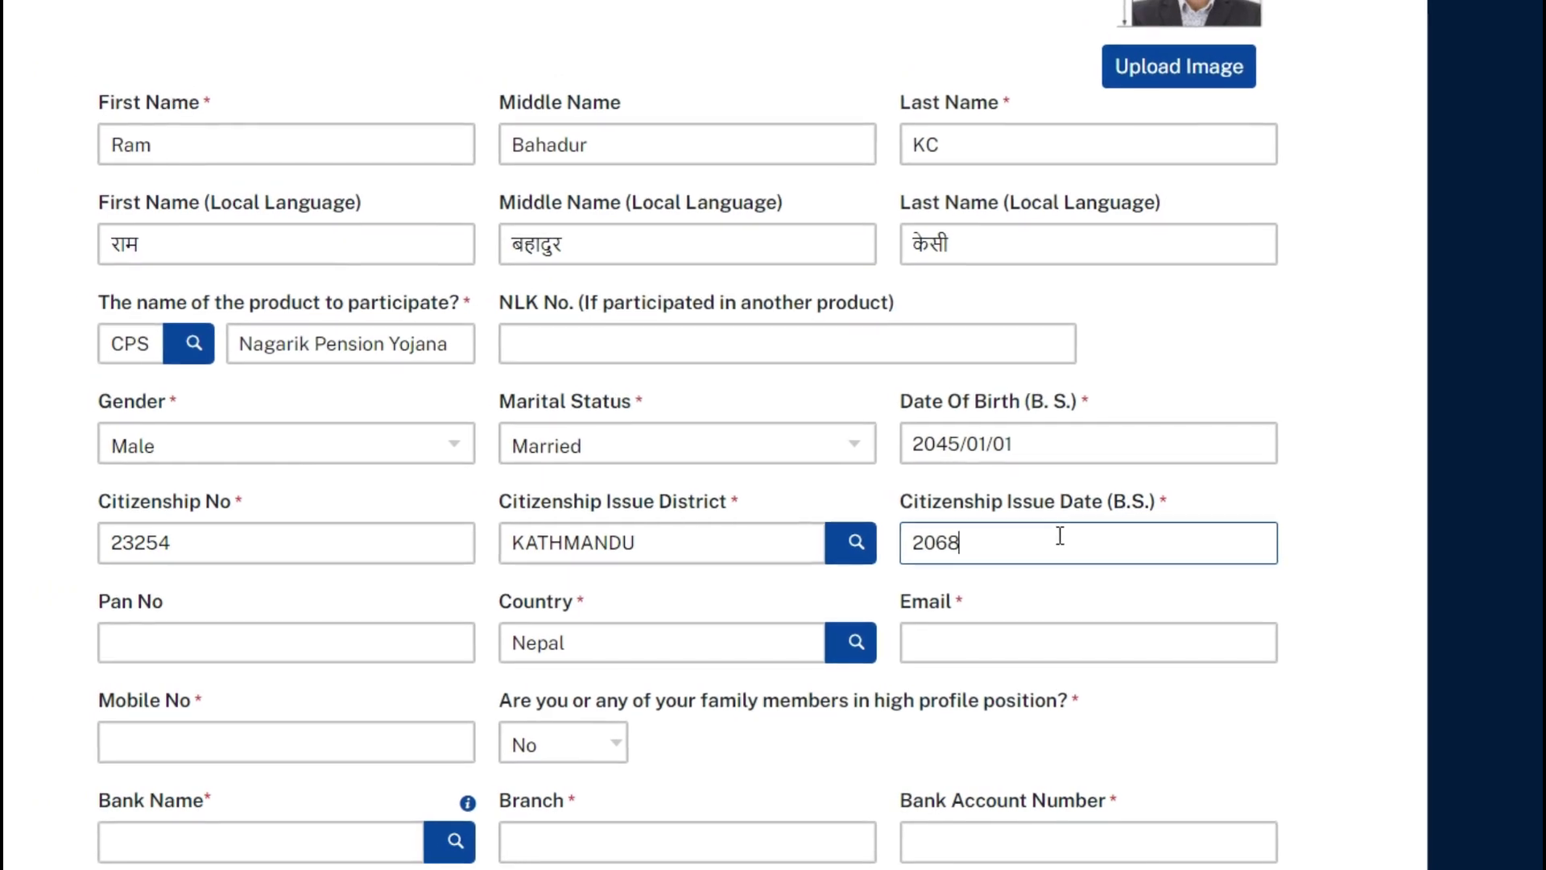
pyautogui.write('/01/02')
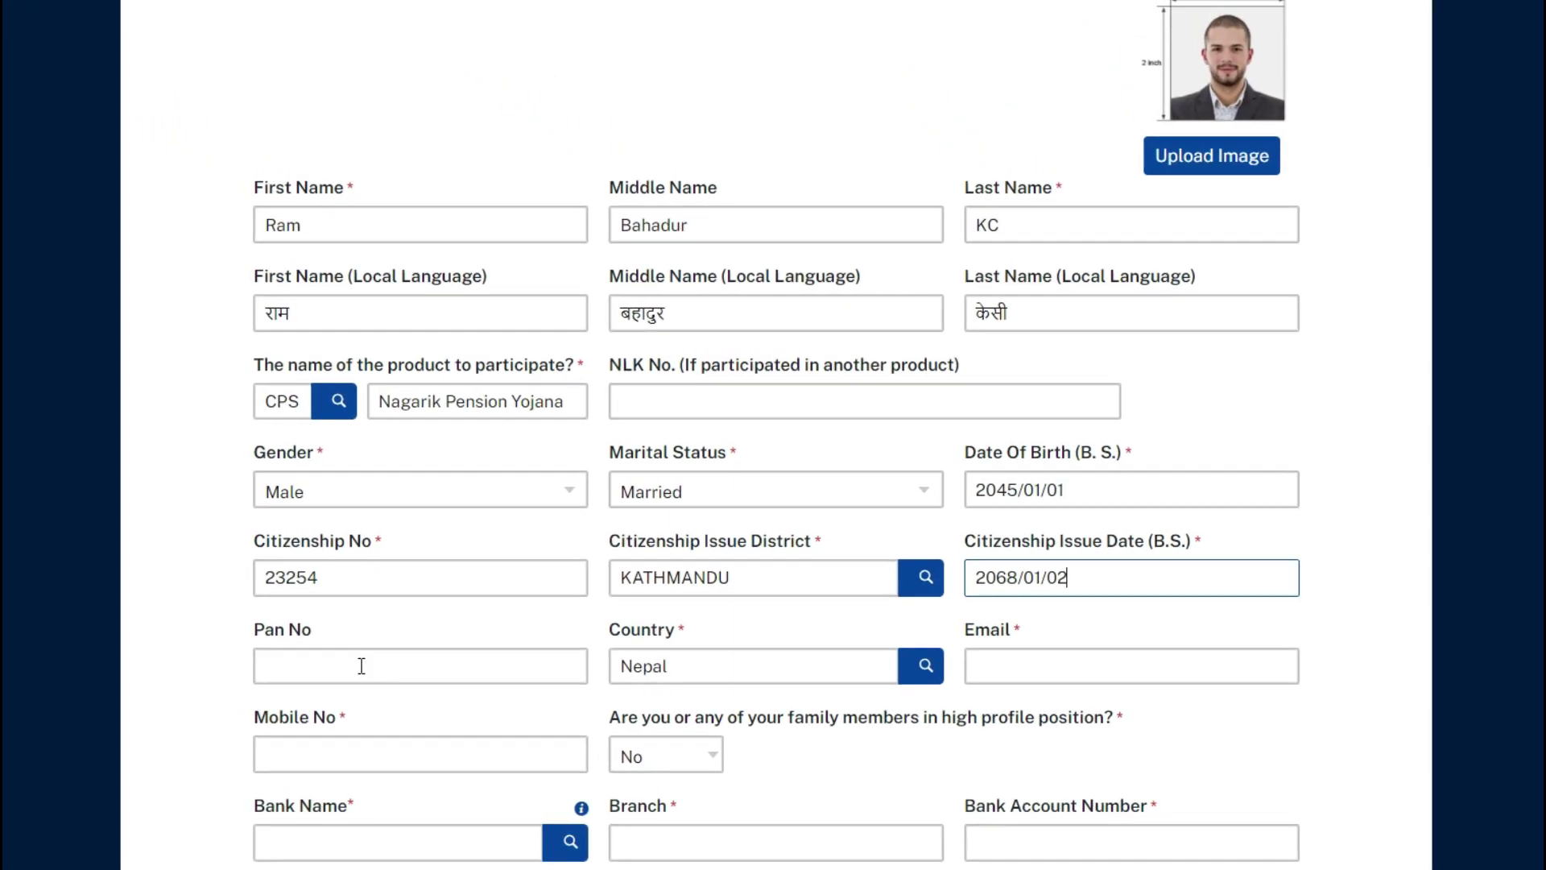
# Step: Enter a PAN number, then clear the Pan No field so it stays blank
pyautogui.click(310, 663)
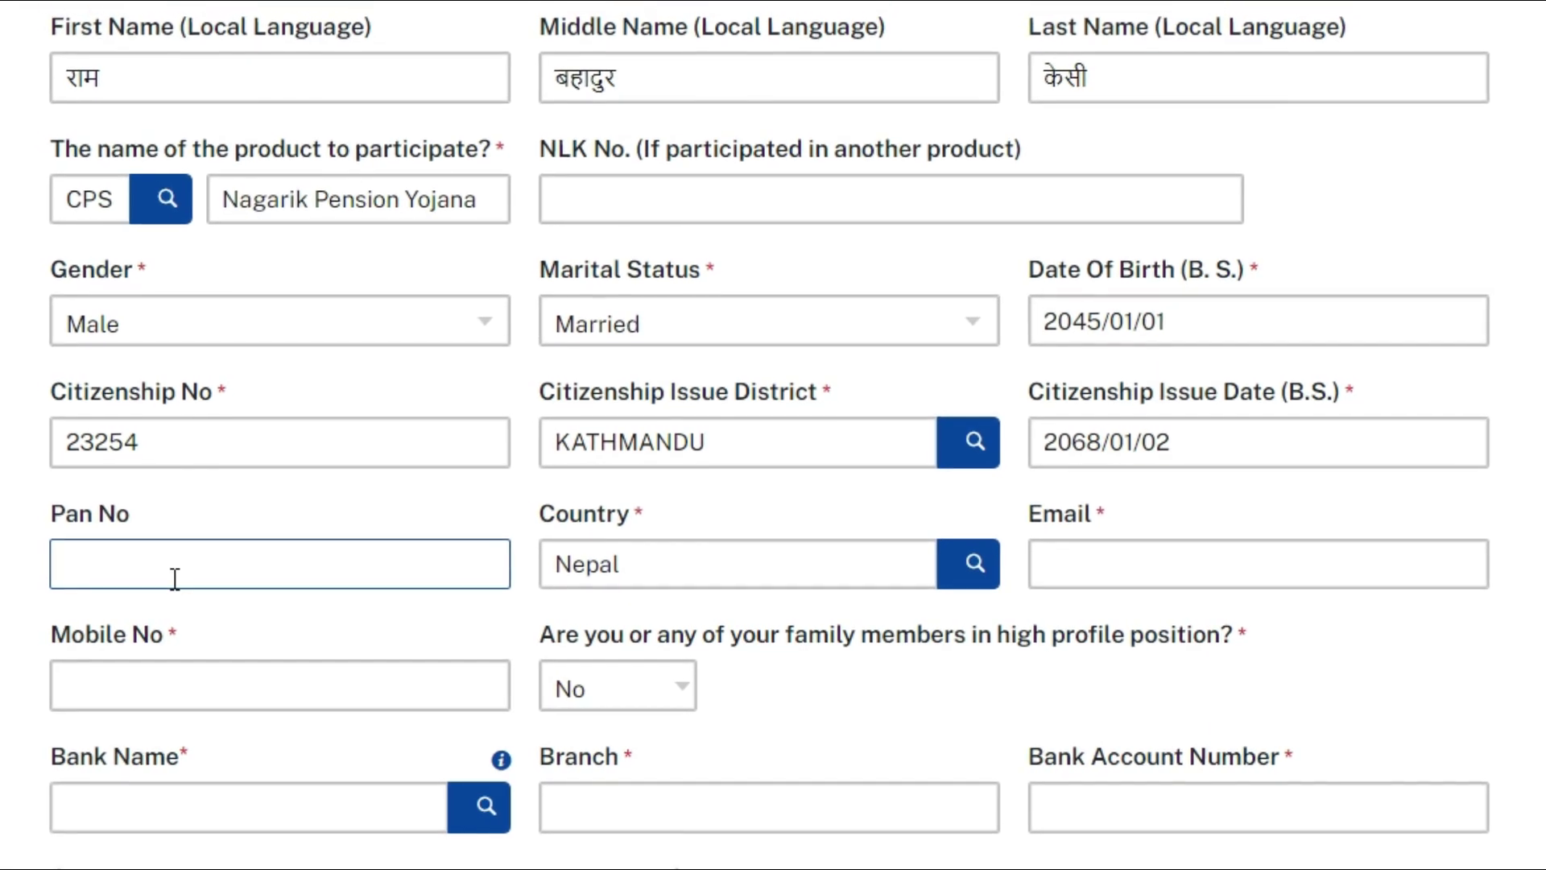
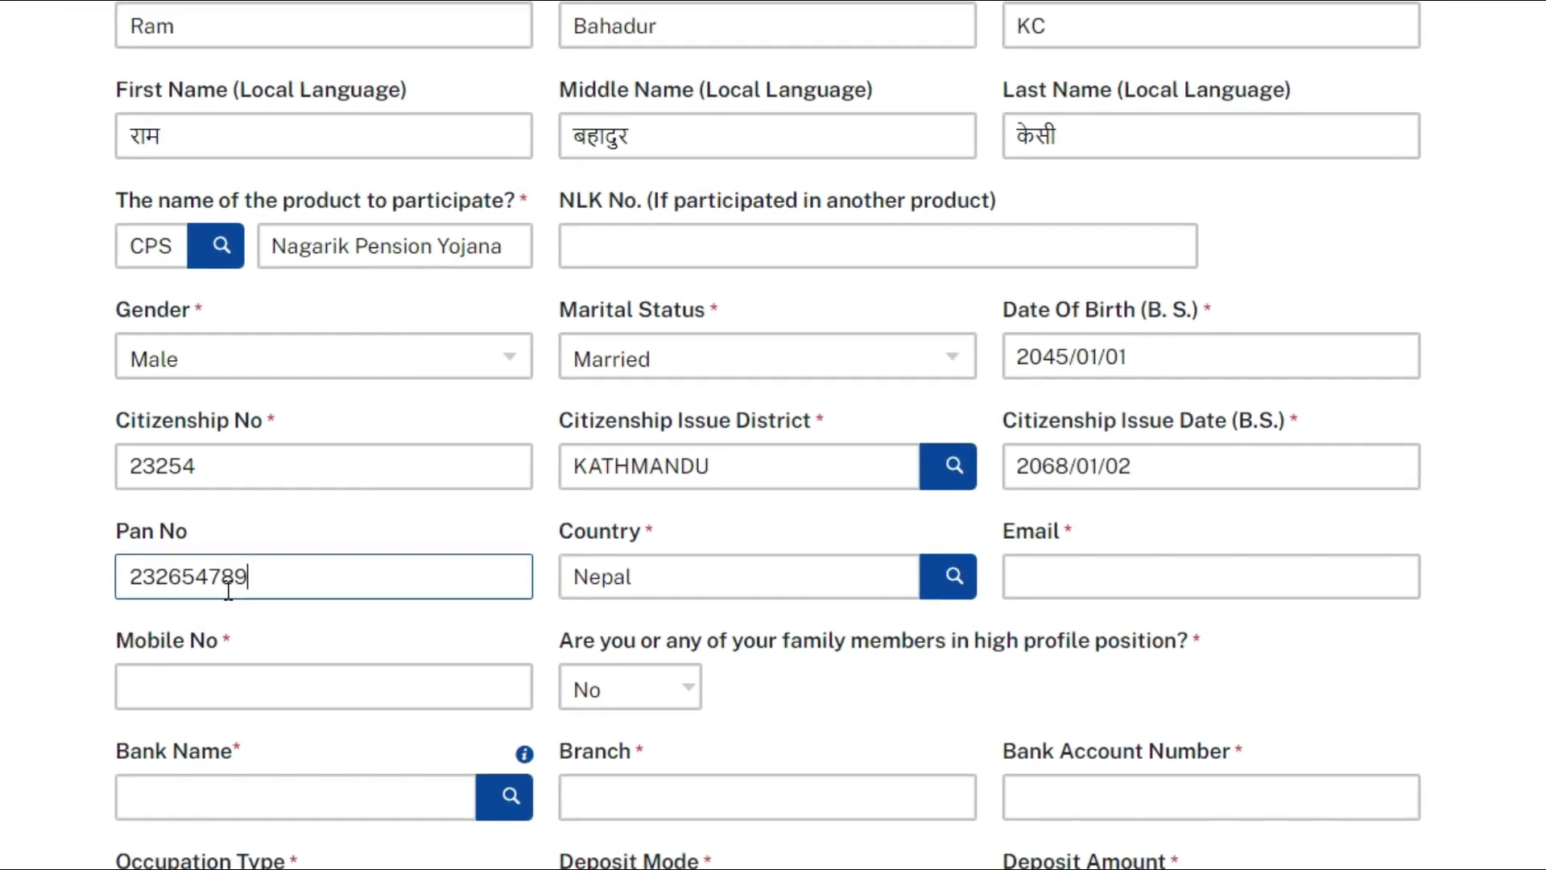
pyautogui.moveTo(290, 590); pyautogui.dragTo(109, 578)
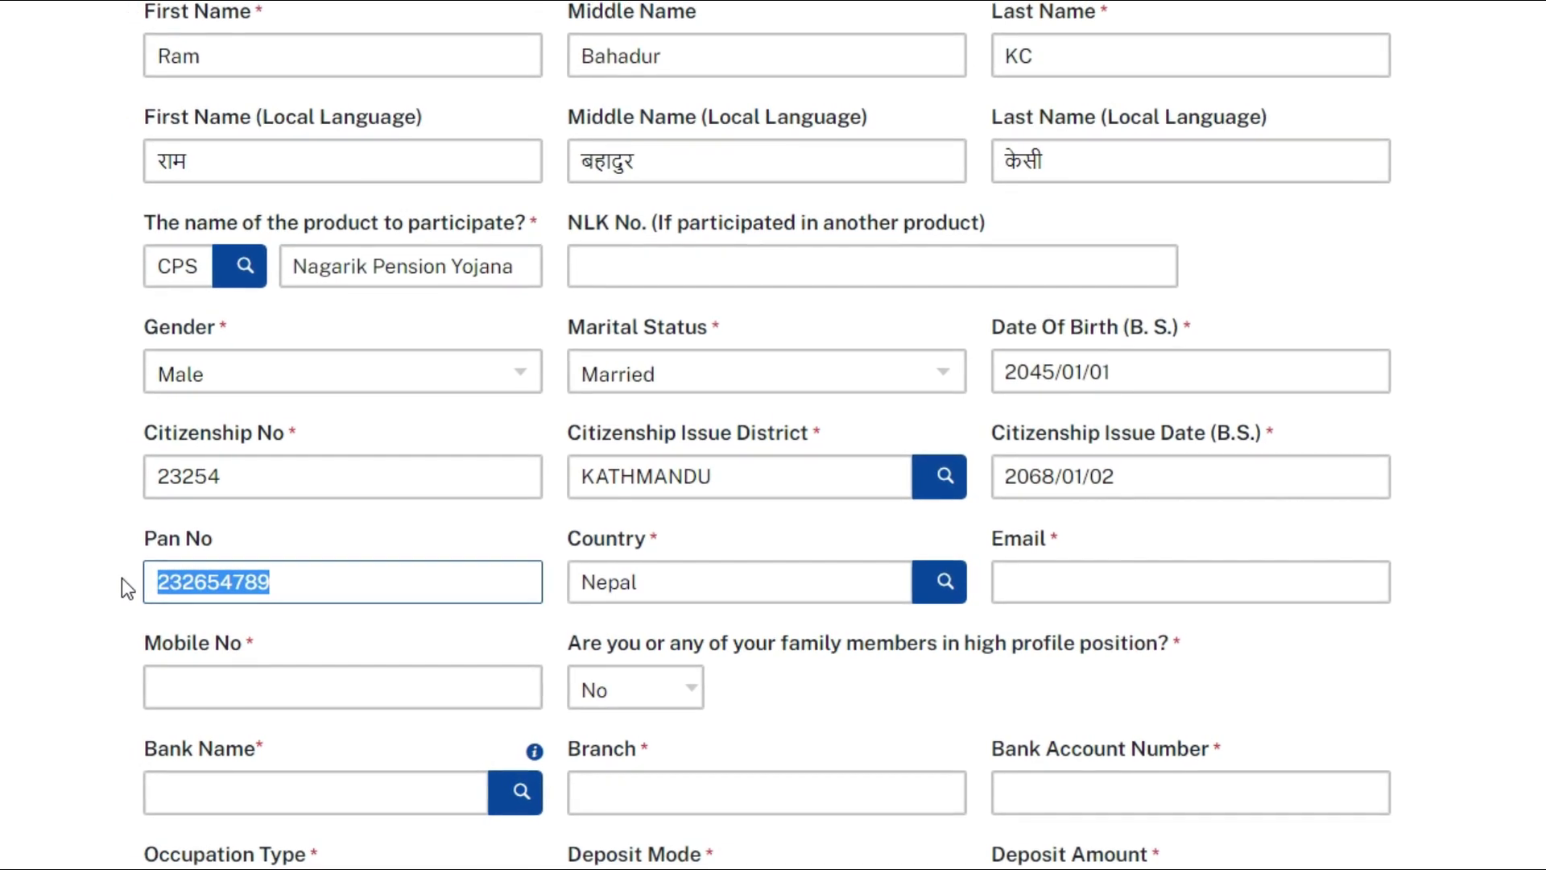
pyautogui.press('BackSpace')
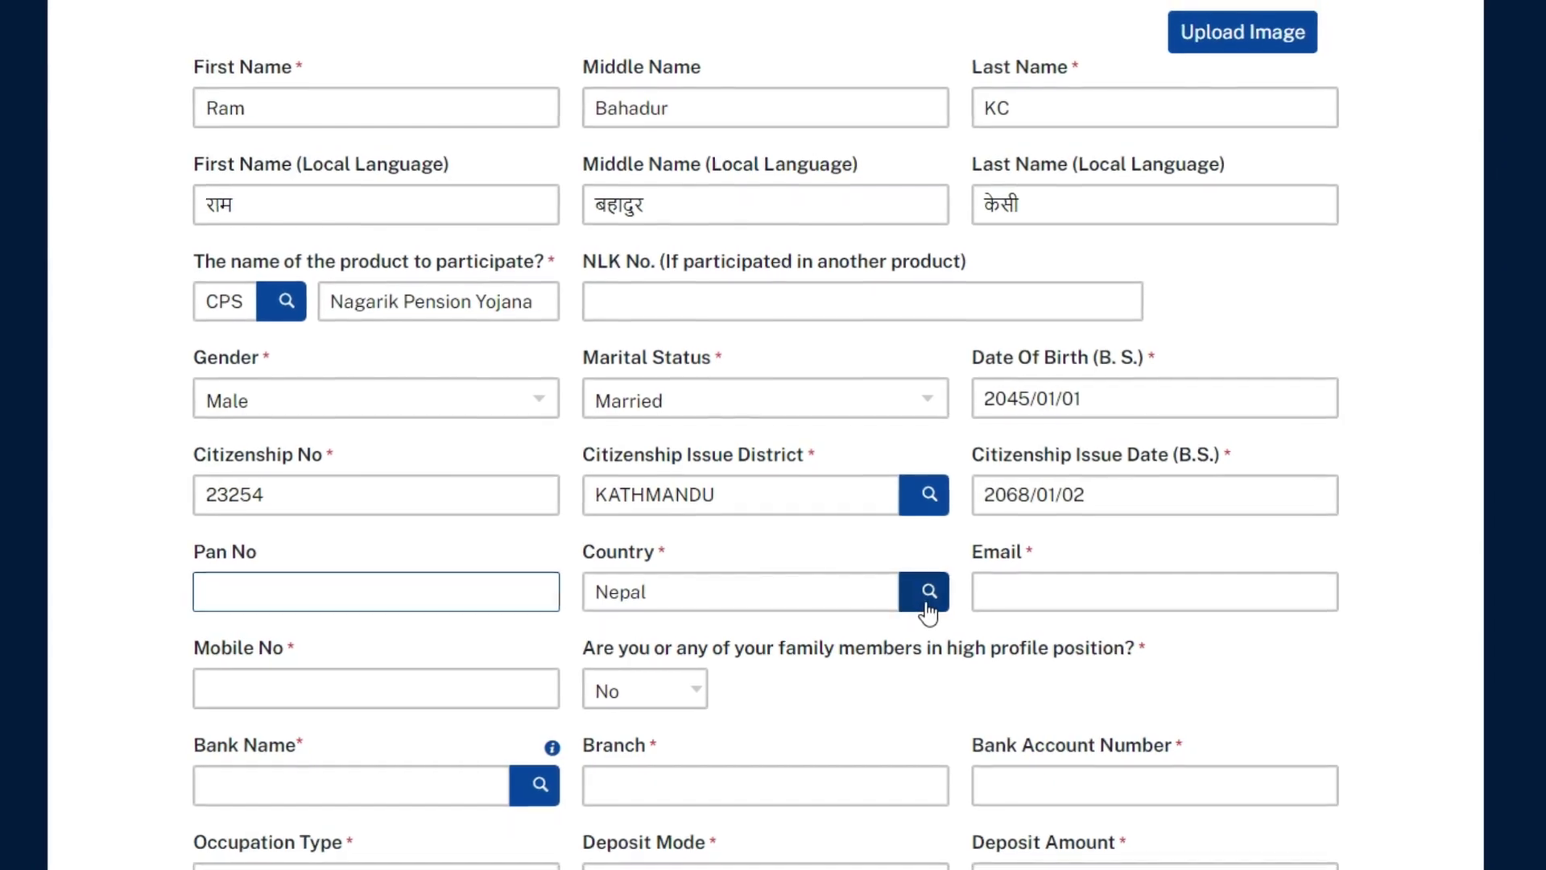
# Step: Set the country to NEPAL and enter the applicant's e-mail and mobile number
pyautogui.click(932, 600)
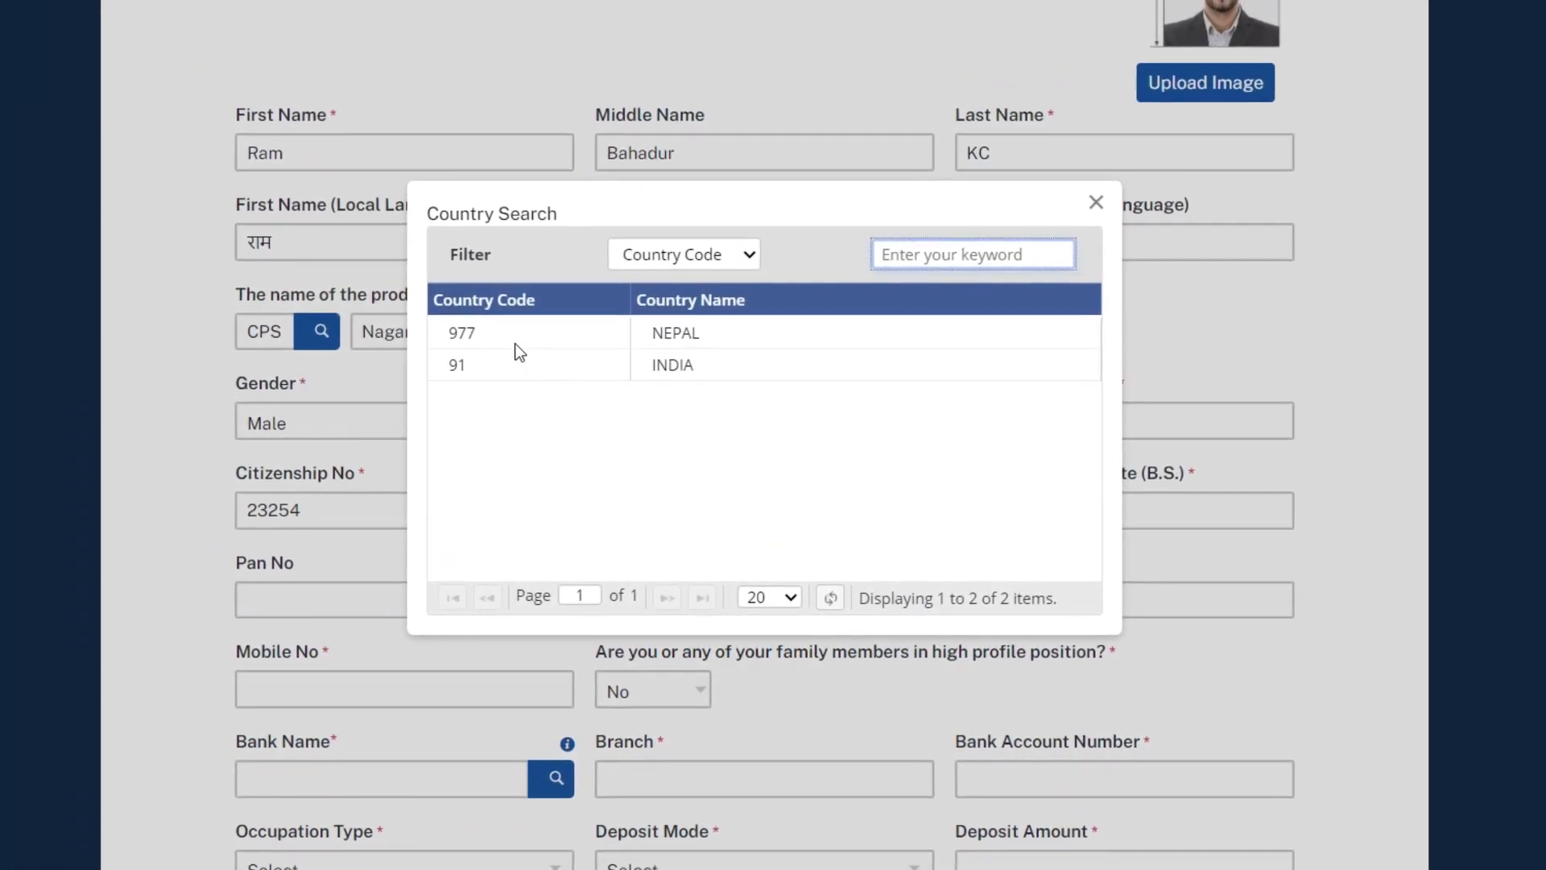
pyautogui.click(516, 346)
pyautogui.click(1043, 599)
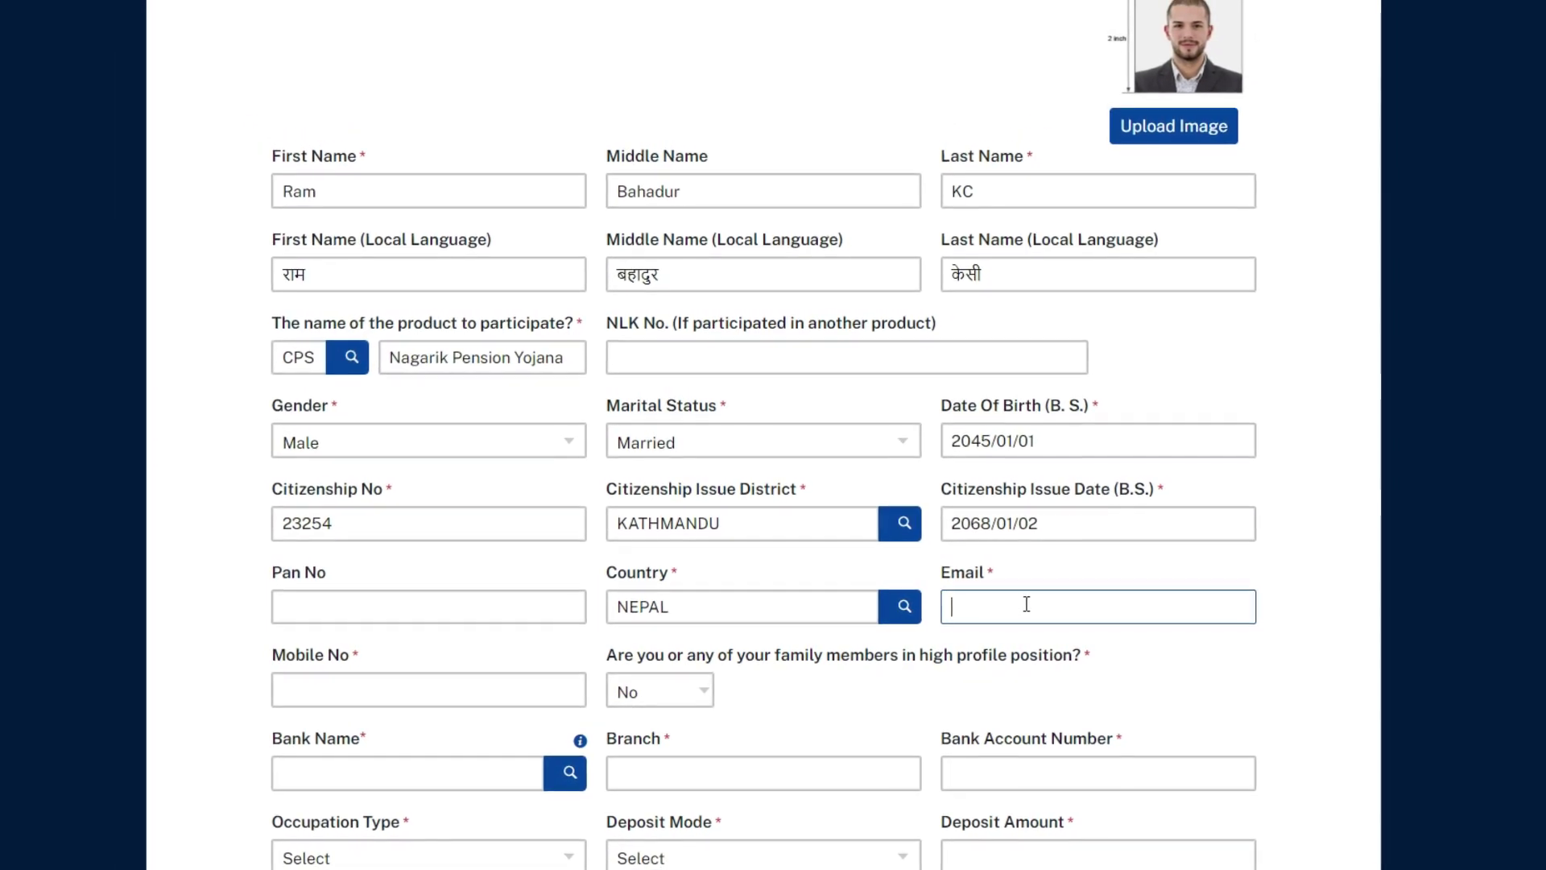
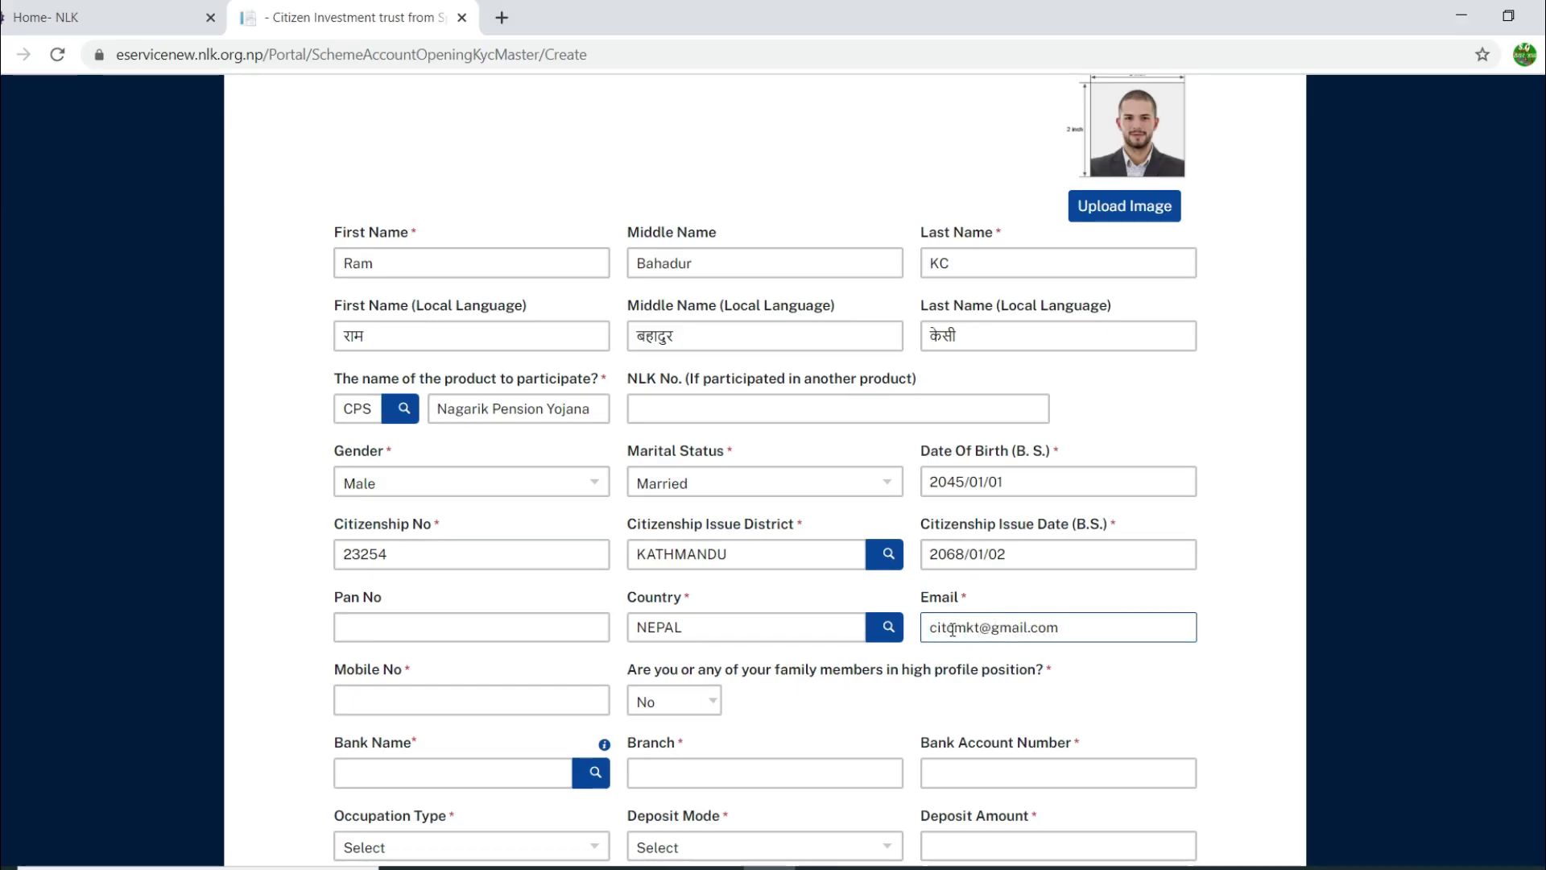
pyautogui.scroll(-1, 953, 629)
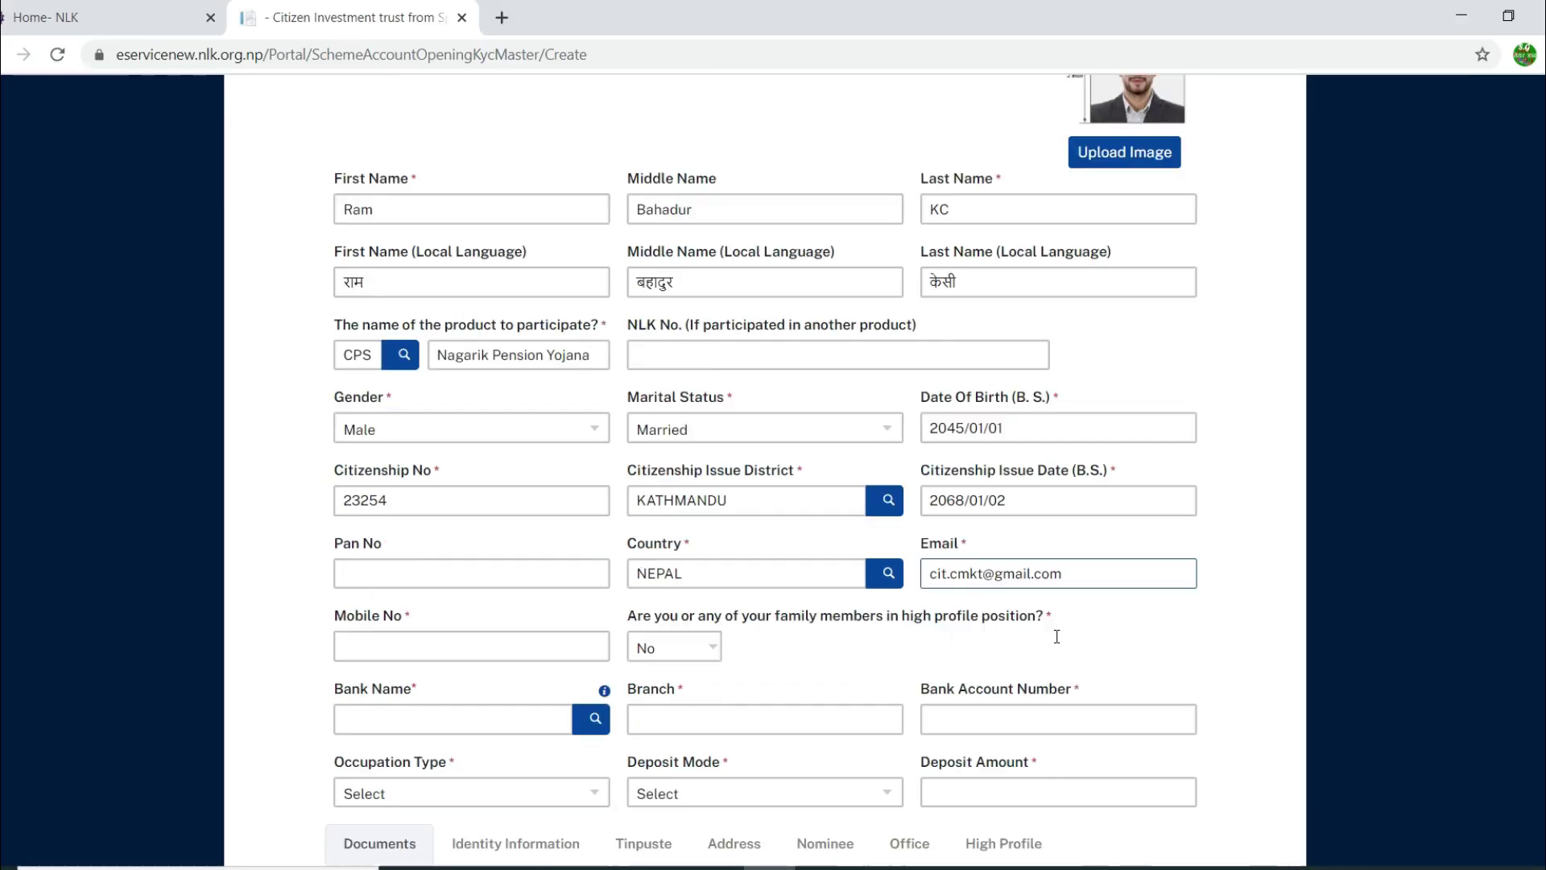
pyautogui.click(511, 603)
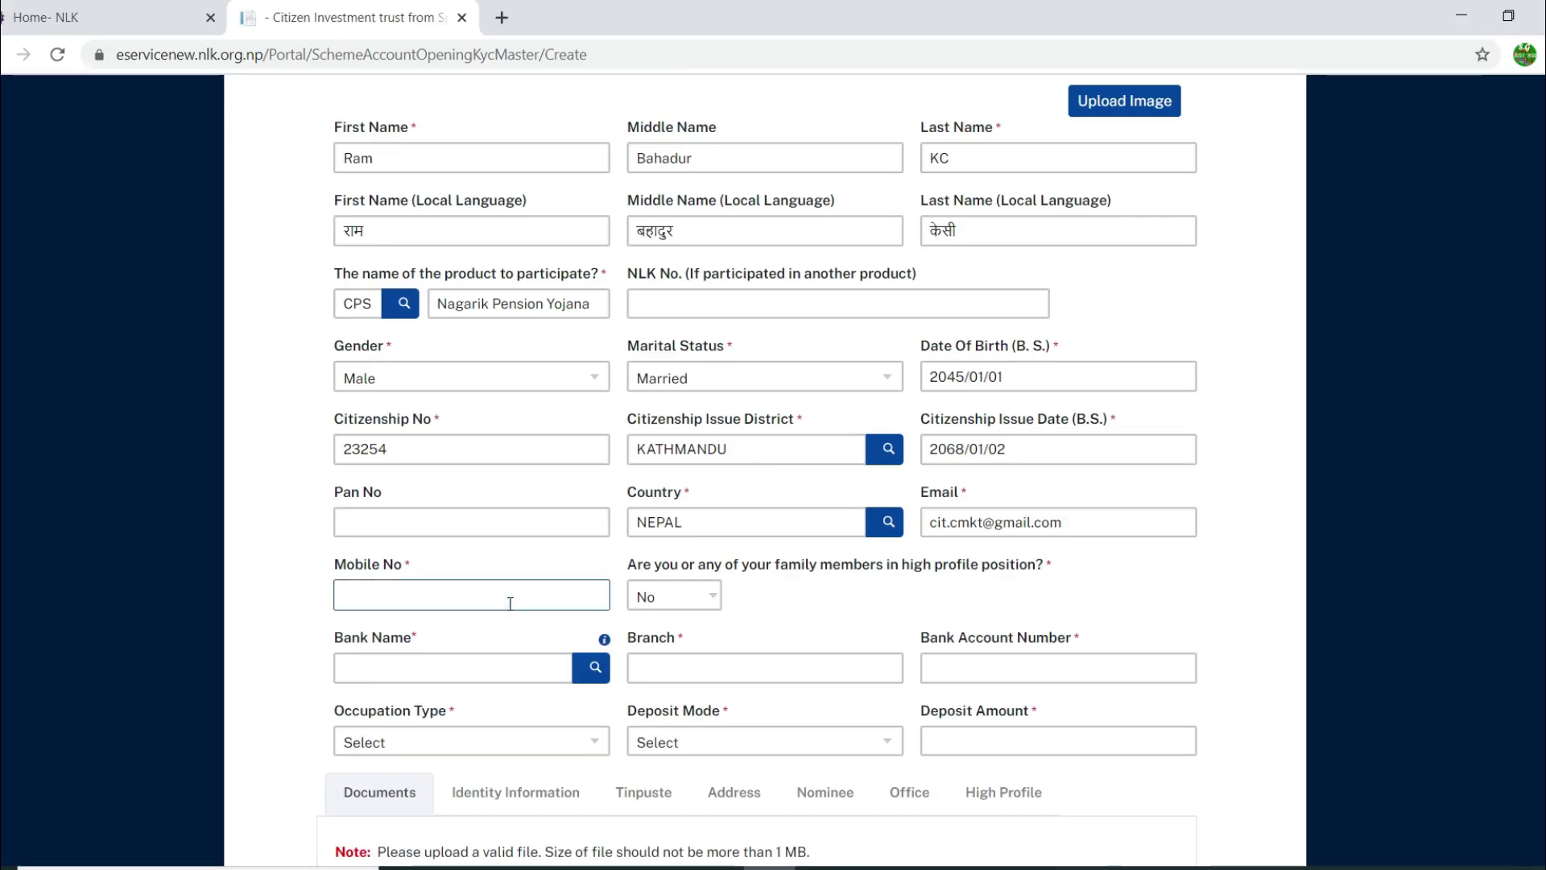
pyautogui.write('98')
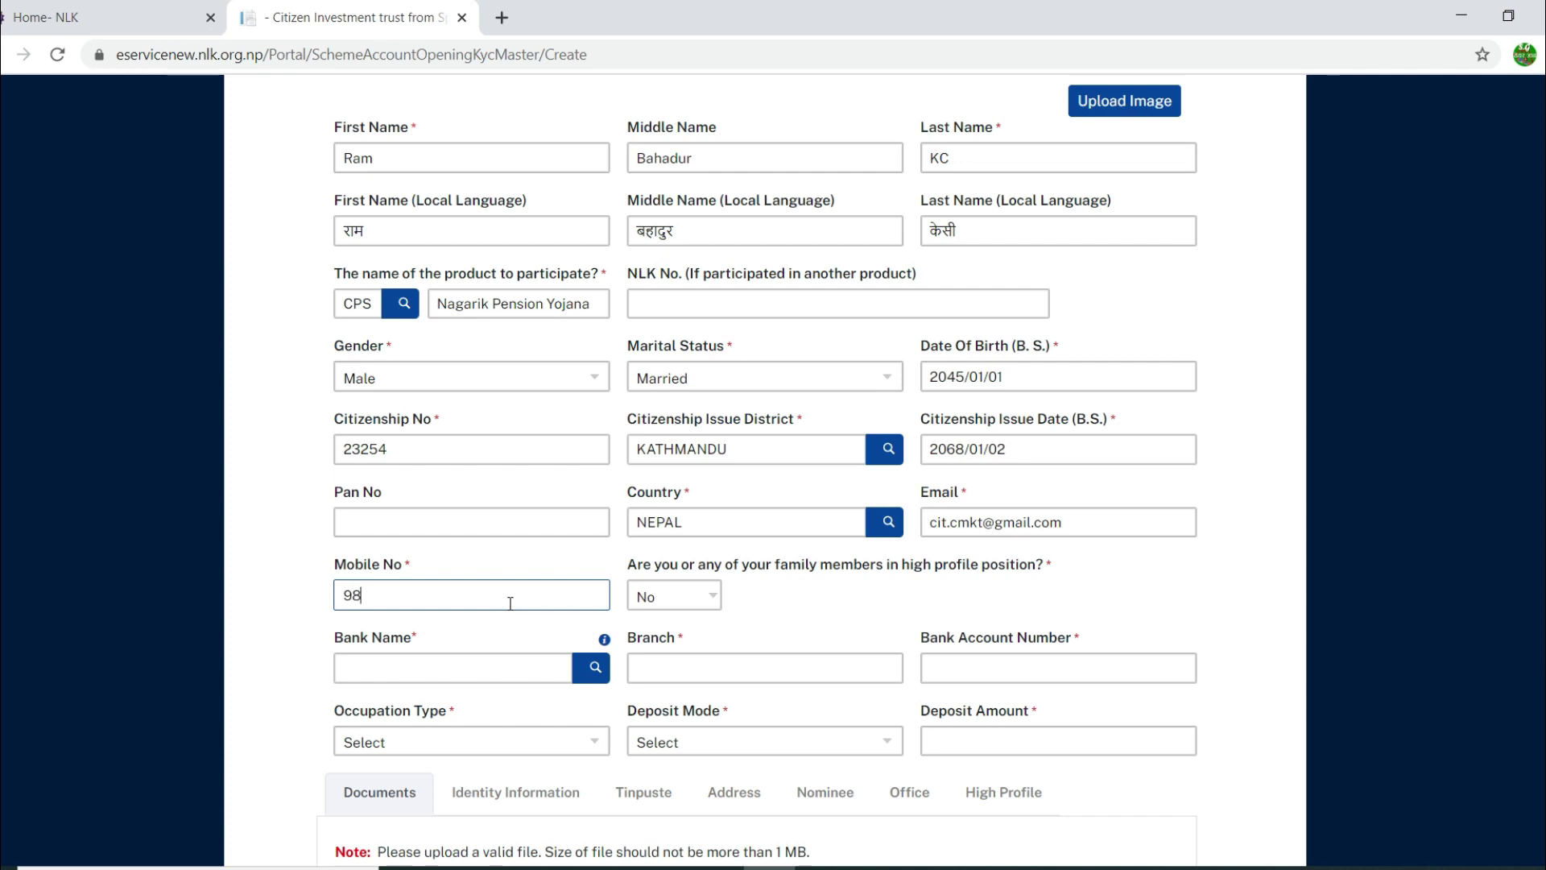
pyautogui.write('41000000')
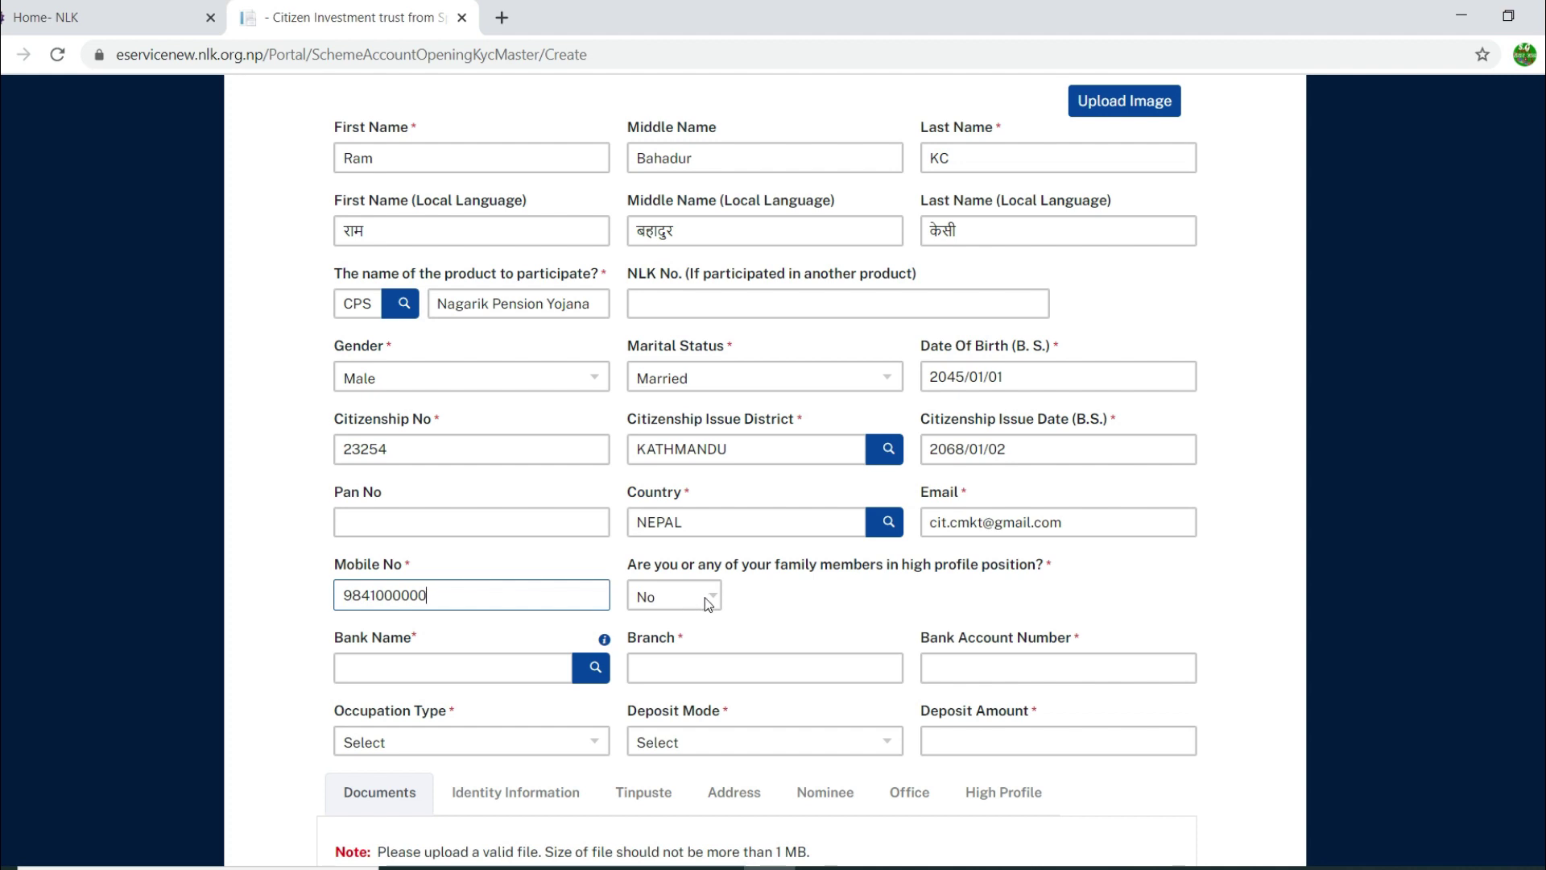
# Step: Toggle the high-profile position answer between Yes and No and view the High Profile details table
pyautogui.click(705, 596)
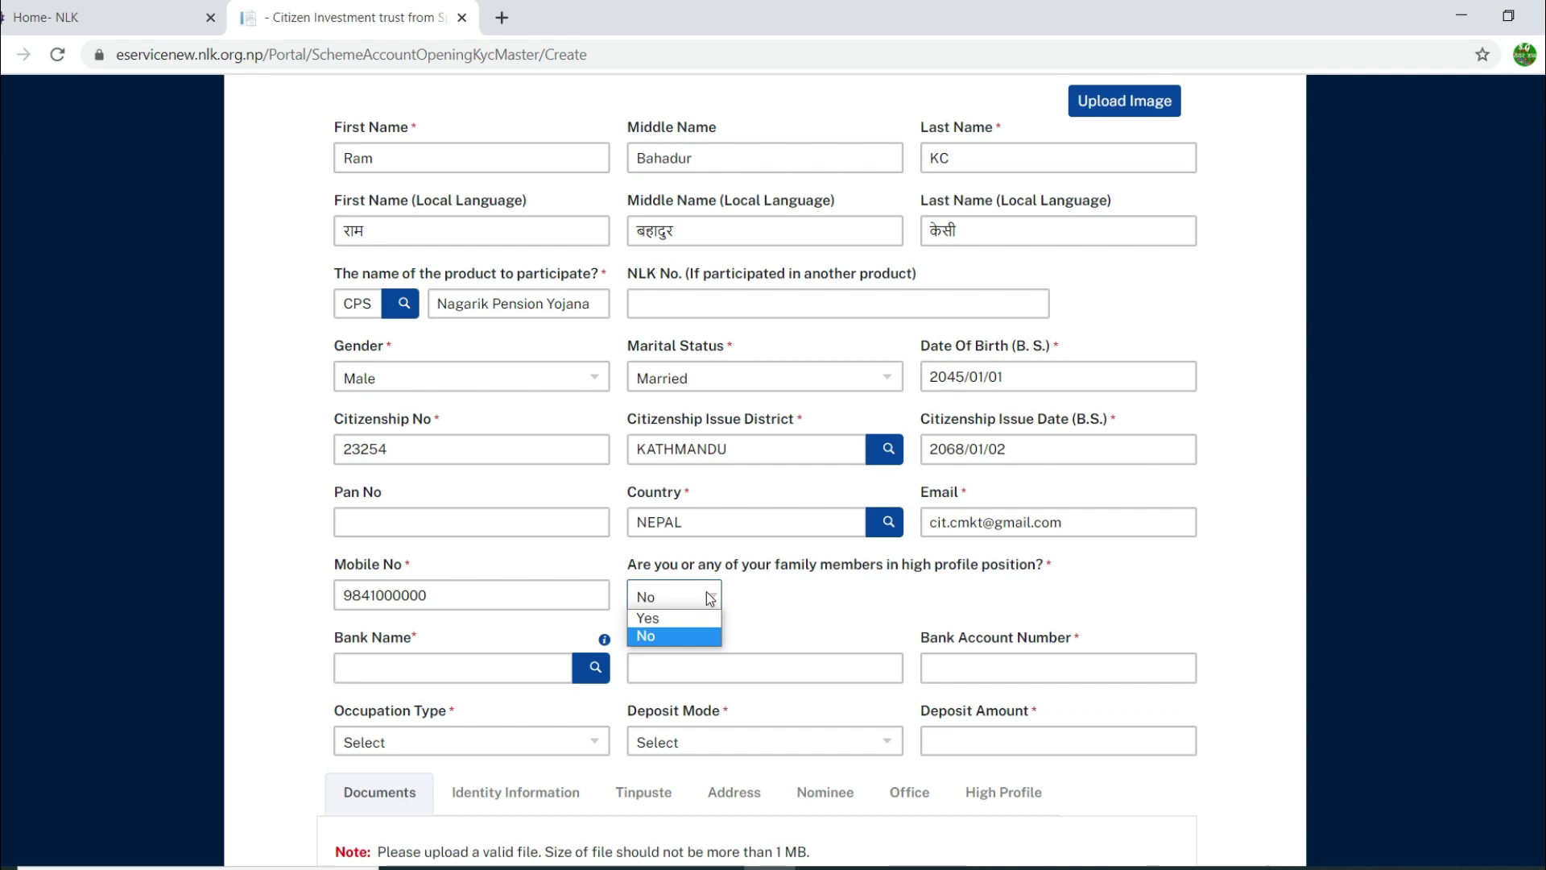
pyautogui.click(706, 620)
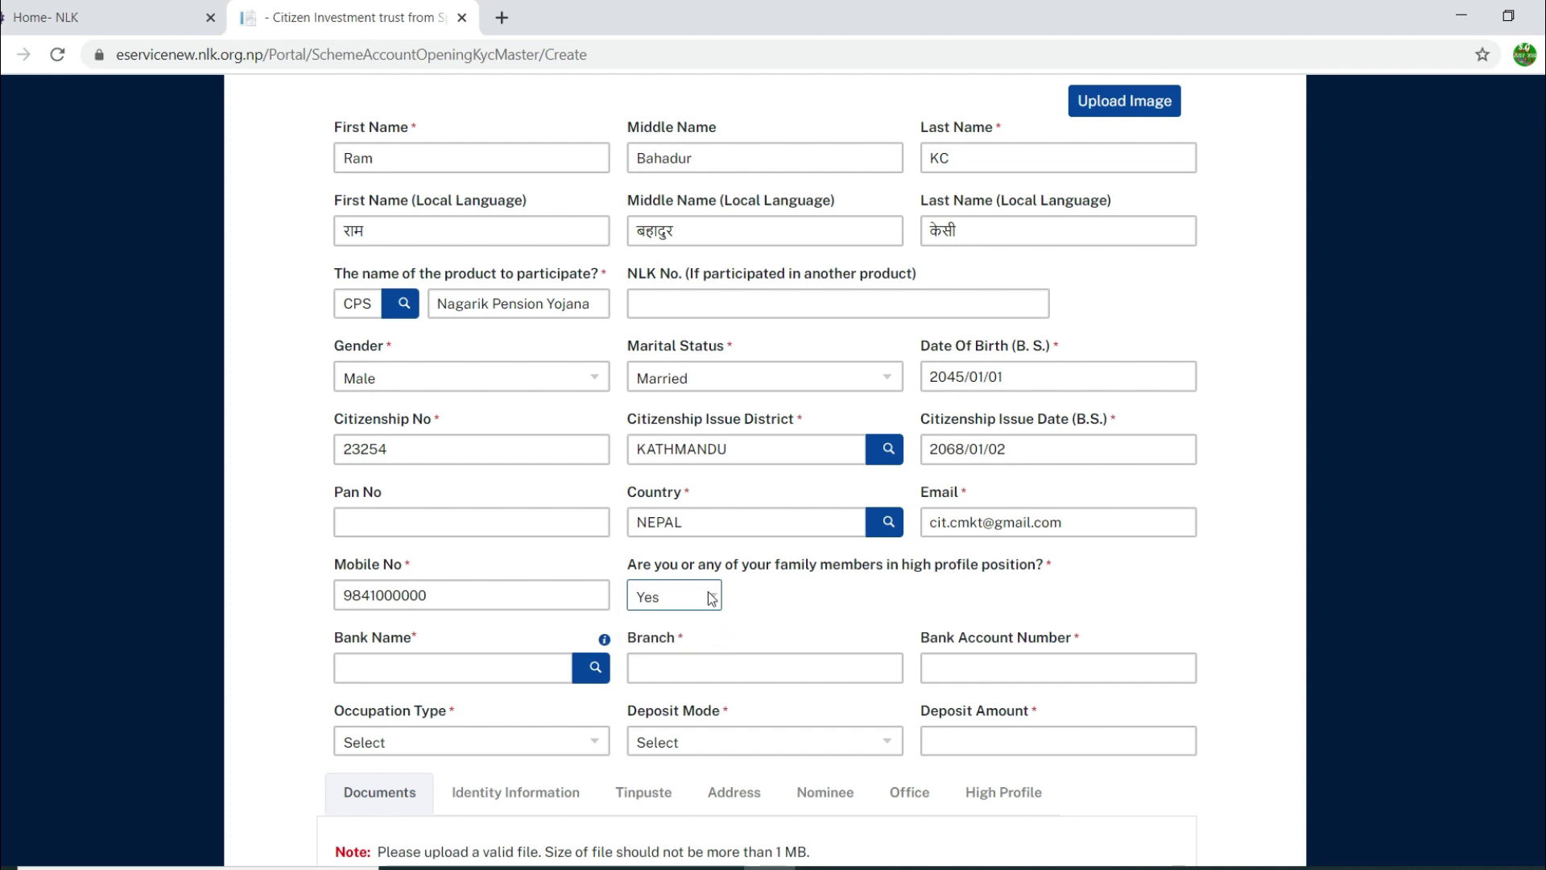
pyautogui.click(707, 598)
pyautogui.click(703, 637)
pyautogui.click(707, 598)
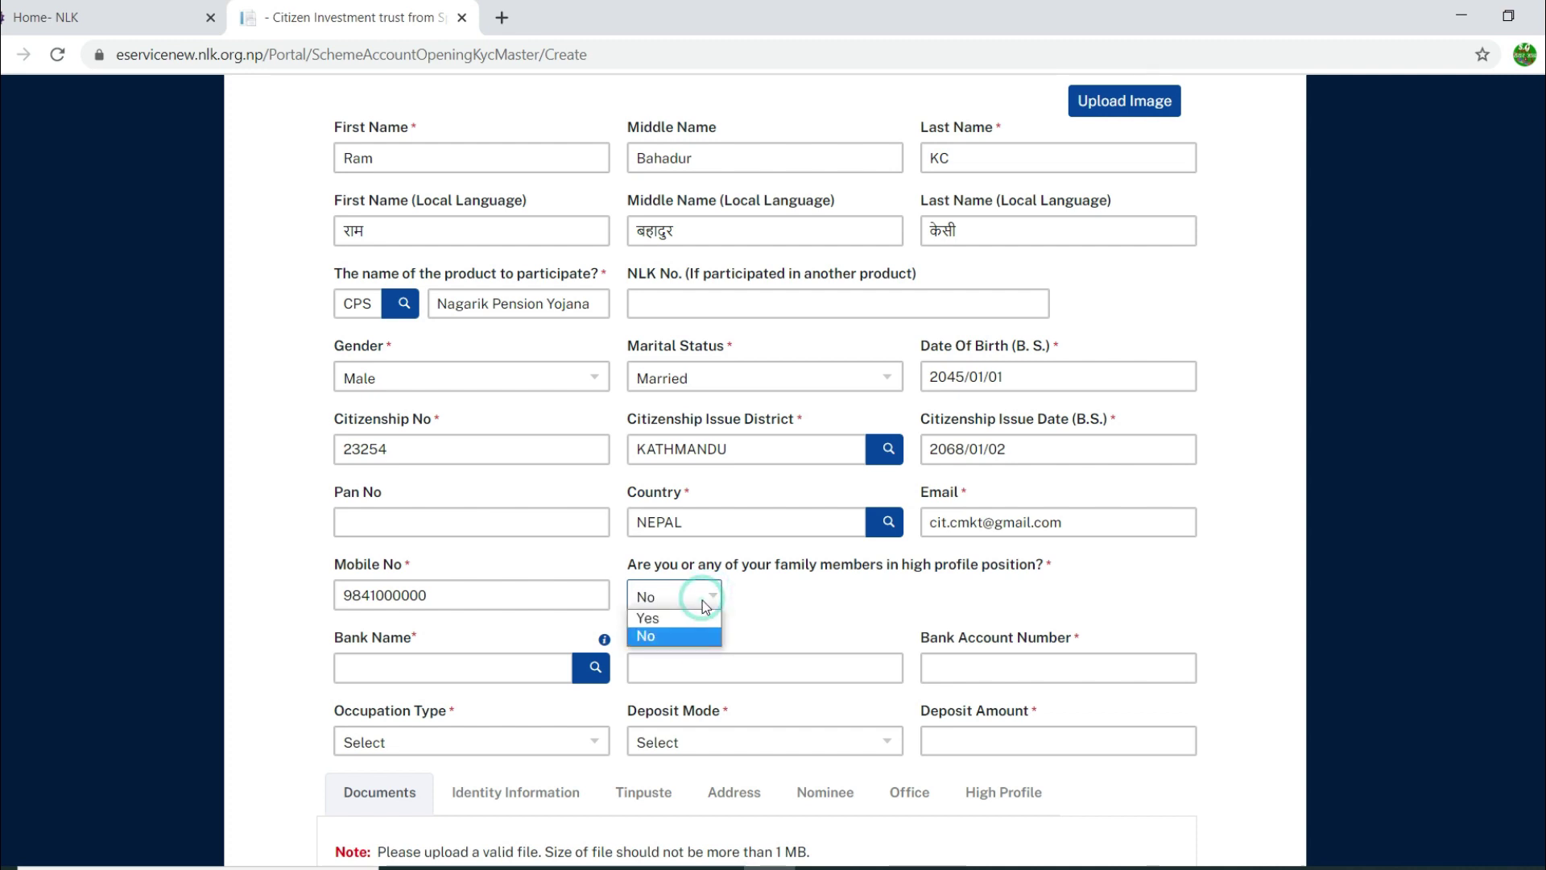
pyautogui.click(704, 621)
pyautogui.scroll(-1, 812, 595)
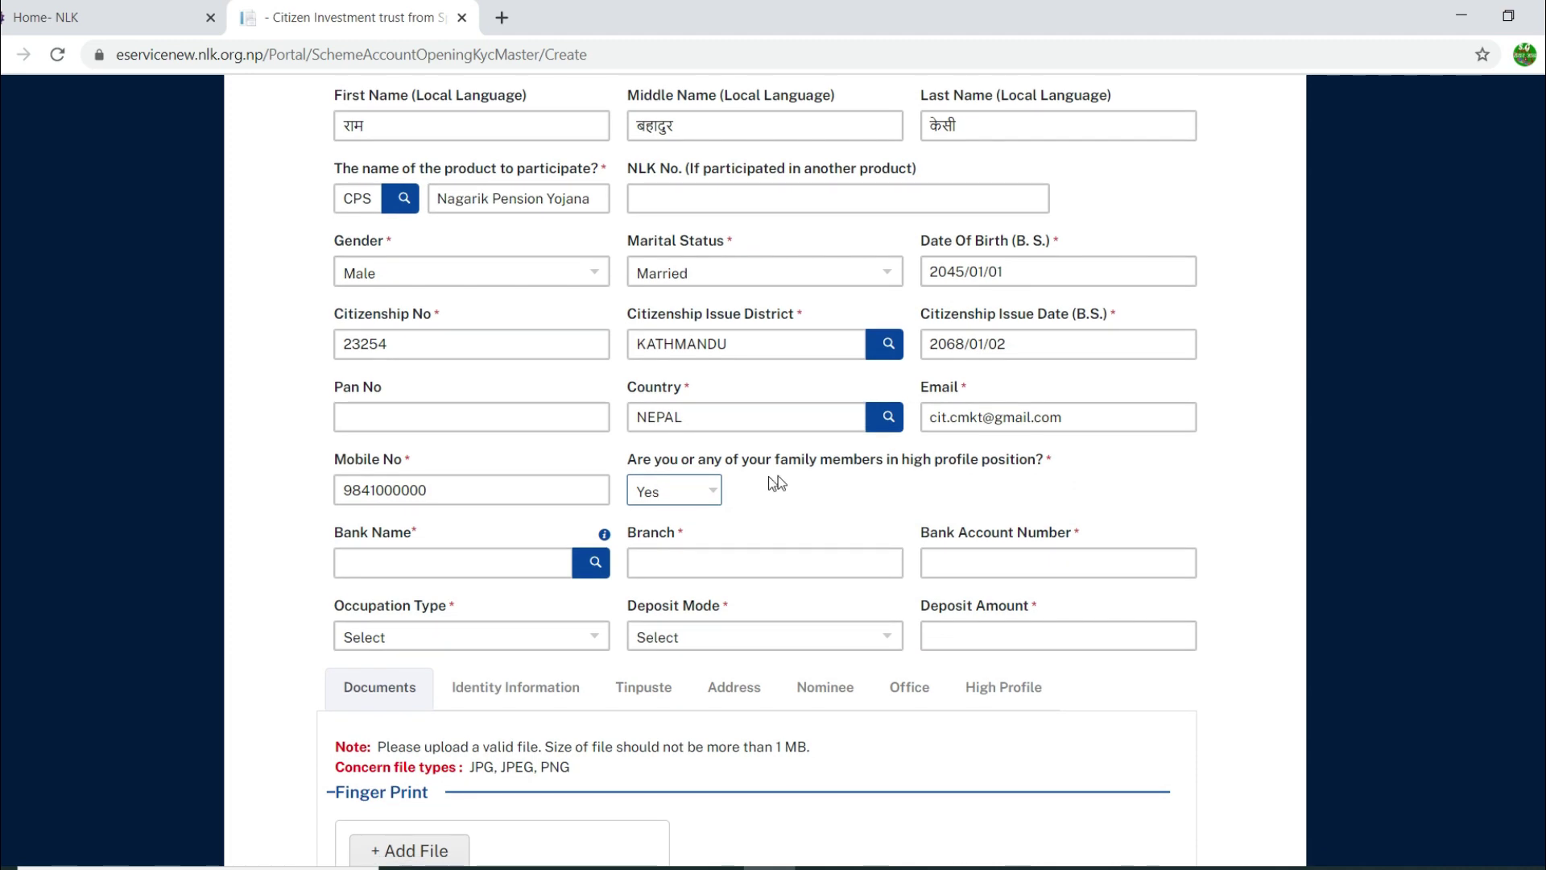
pyautogui.click(1008, 694)
pyautogui.scroll(-2, 1009, 694)
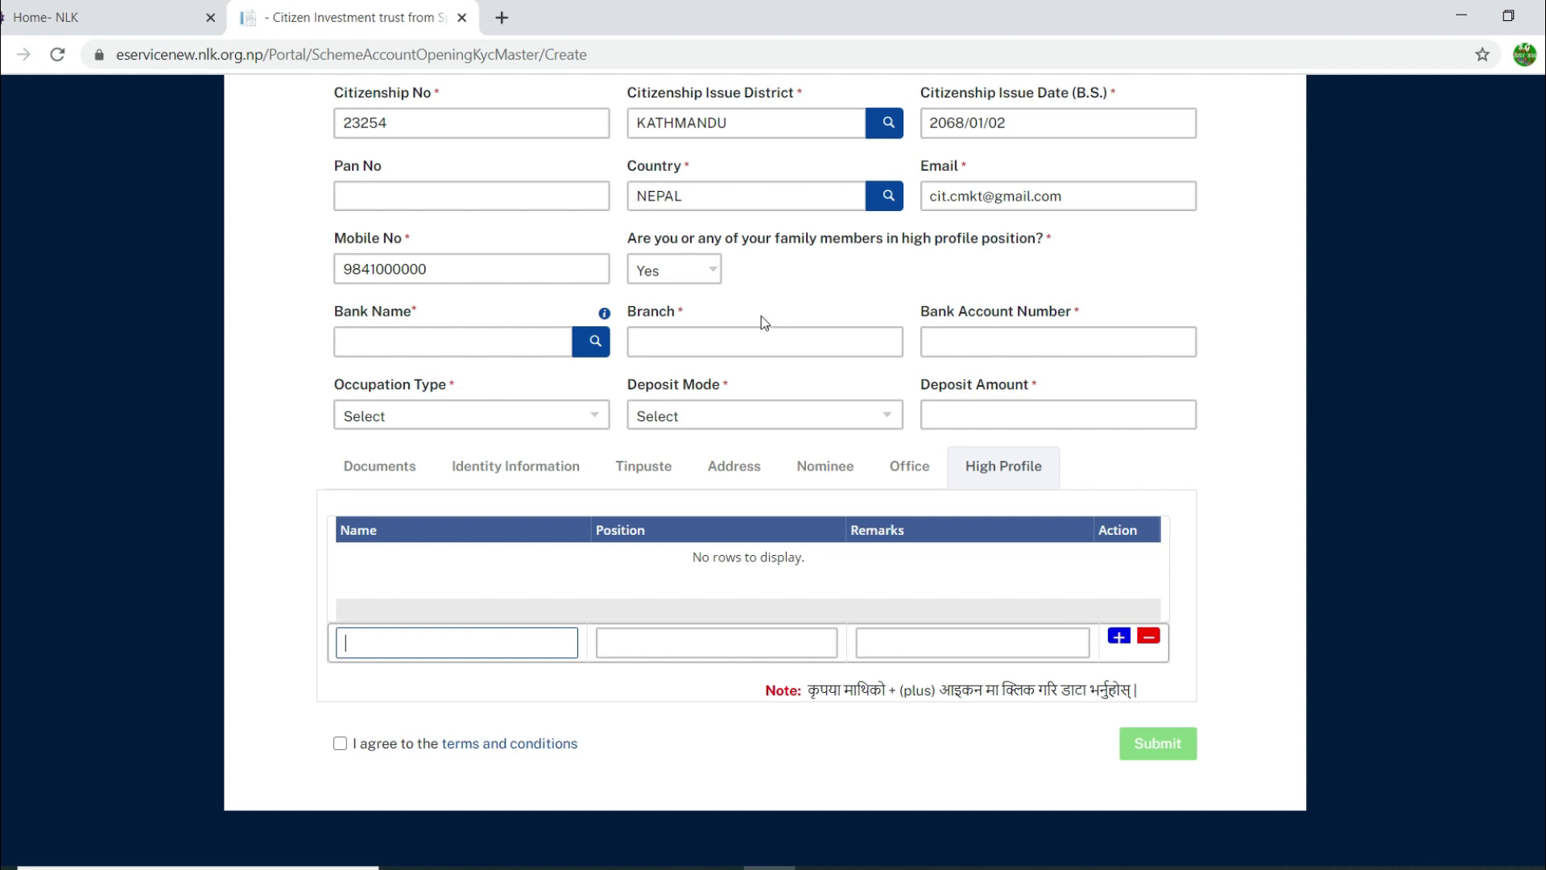
# Step: Set the high-profile position answer to No
pyautogui.click(712, 269)
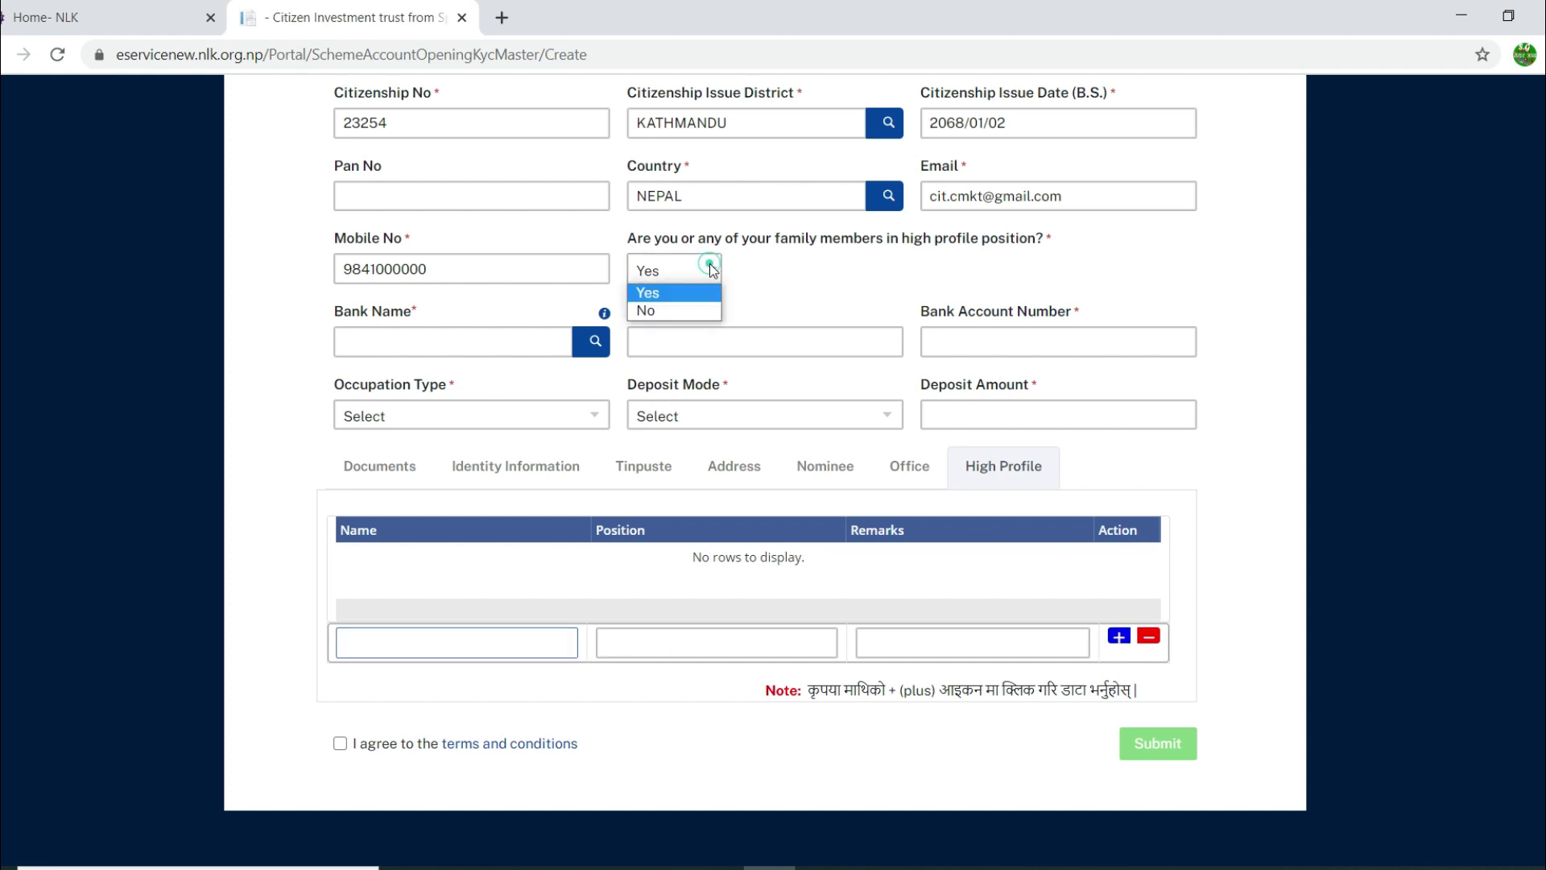
pyautogui.click(692, 310)
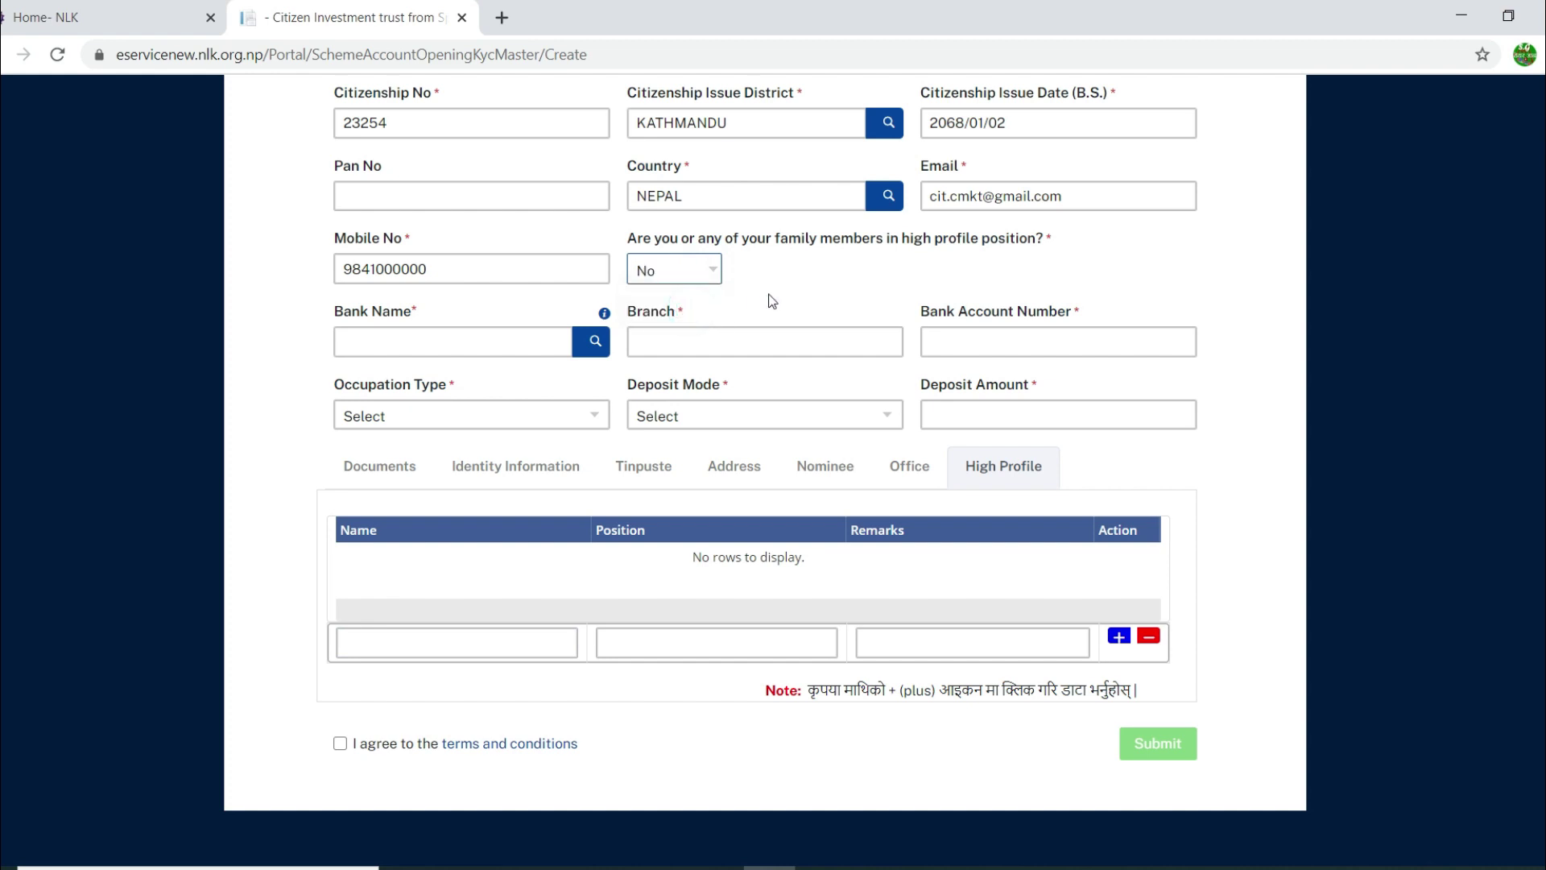
pyautogui.click(450, 339)
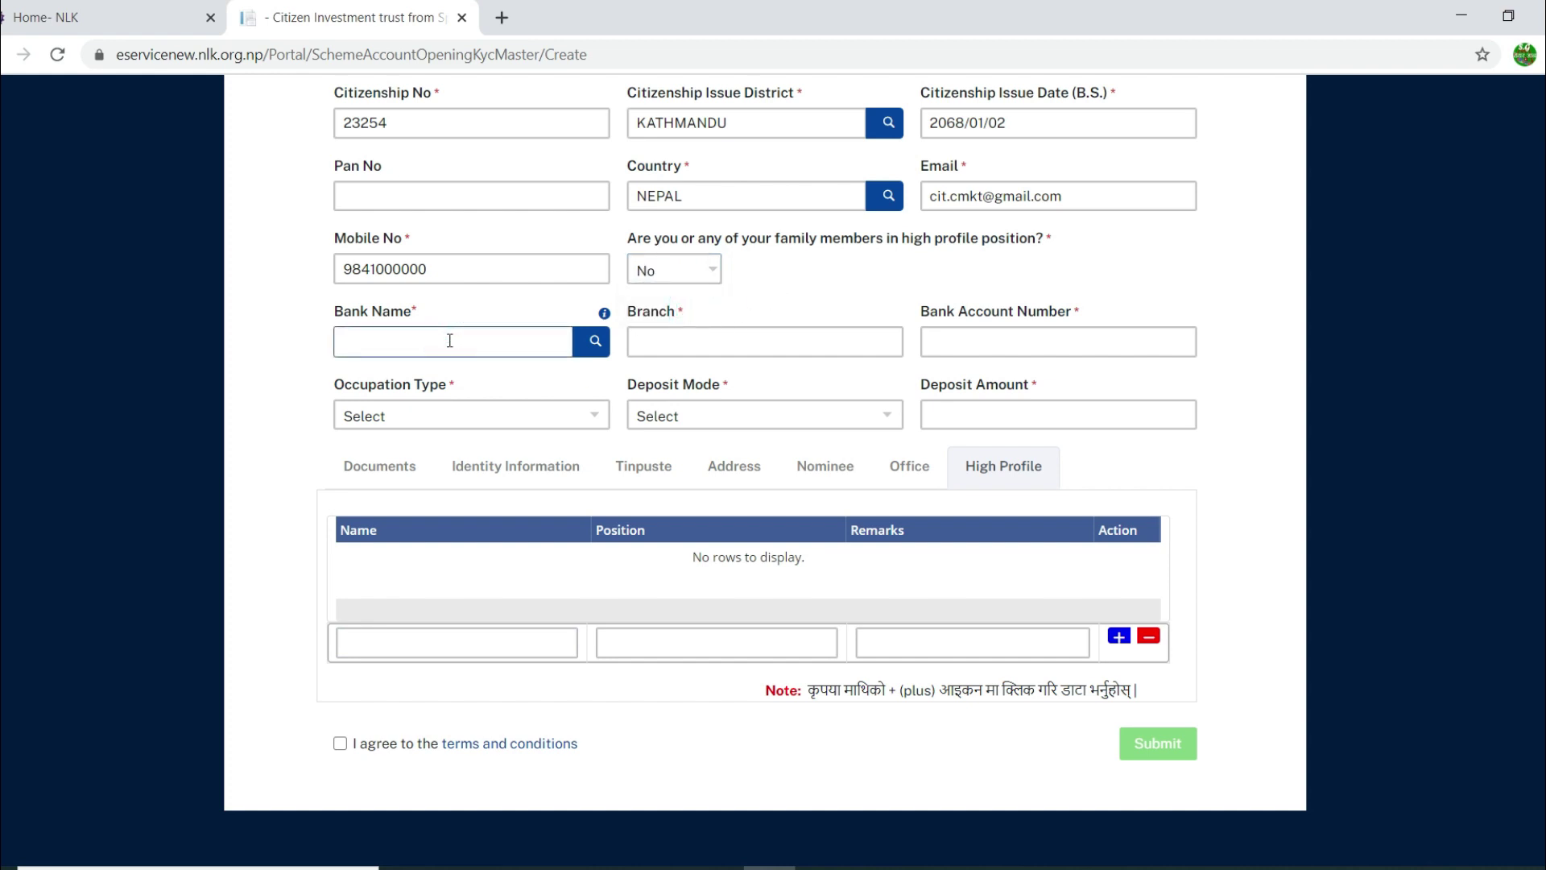
# Step: Search 'himalayan' and select Himalayan Bank Ltd. as the bank
pyautogui.click(594, 341)
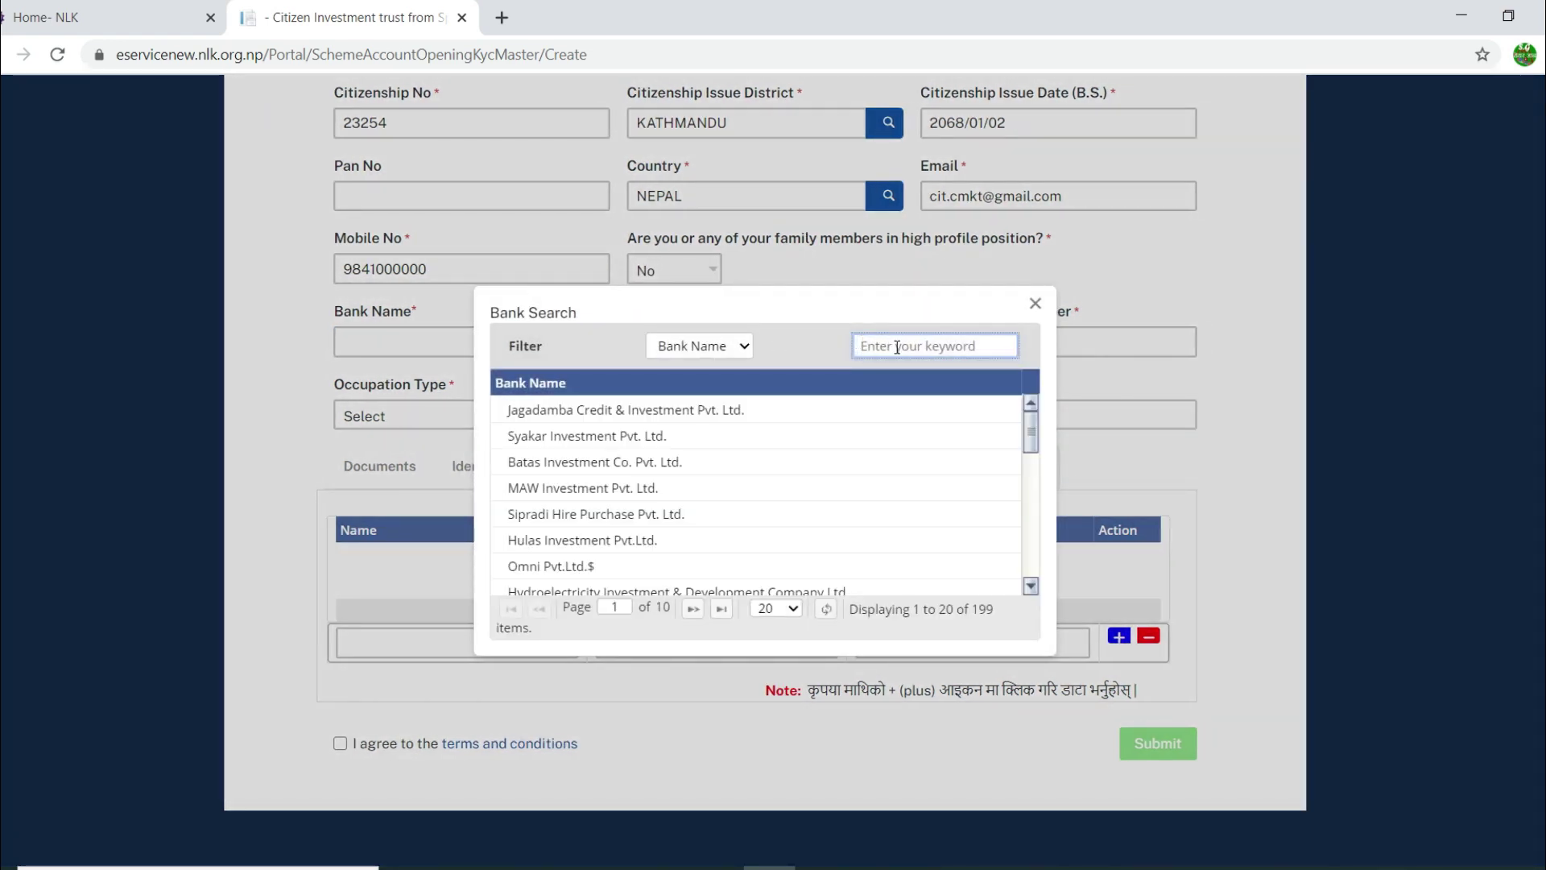
pyautogui.click(895, 346)
pyautogui.write('himalayan')
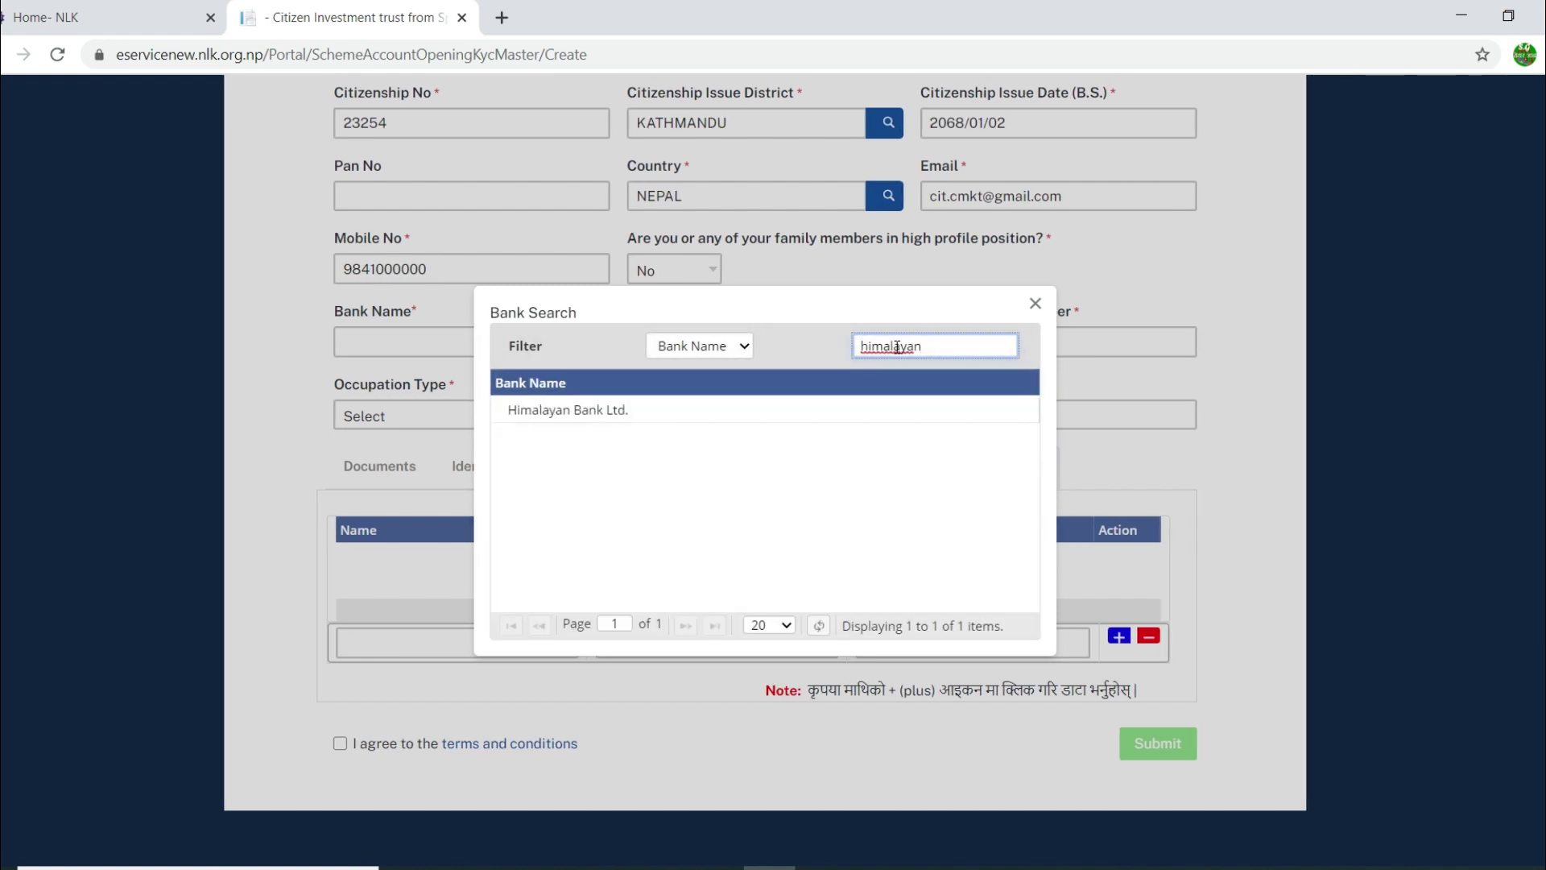
pyautogui.click(584, 410)
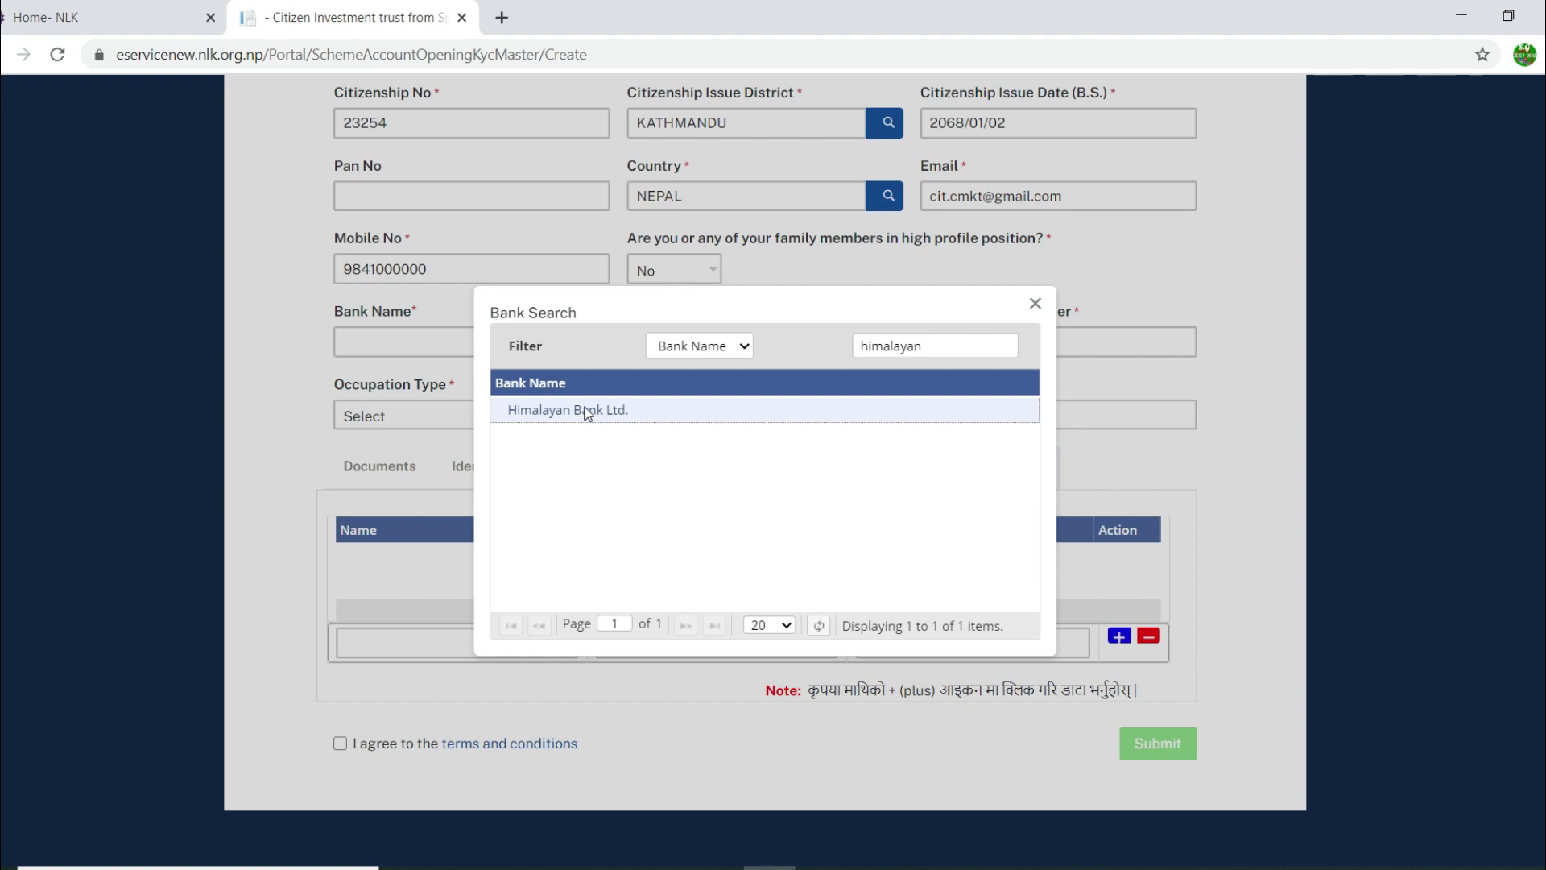
pyautogui.doubleClick(585, 412)
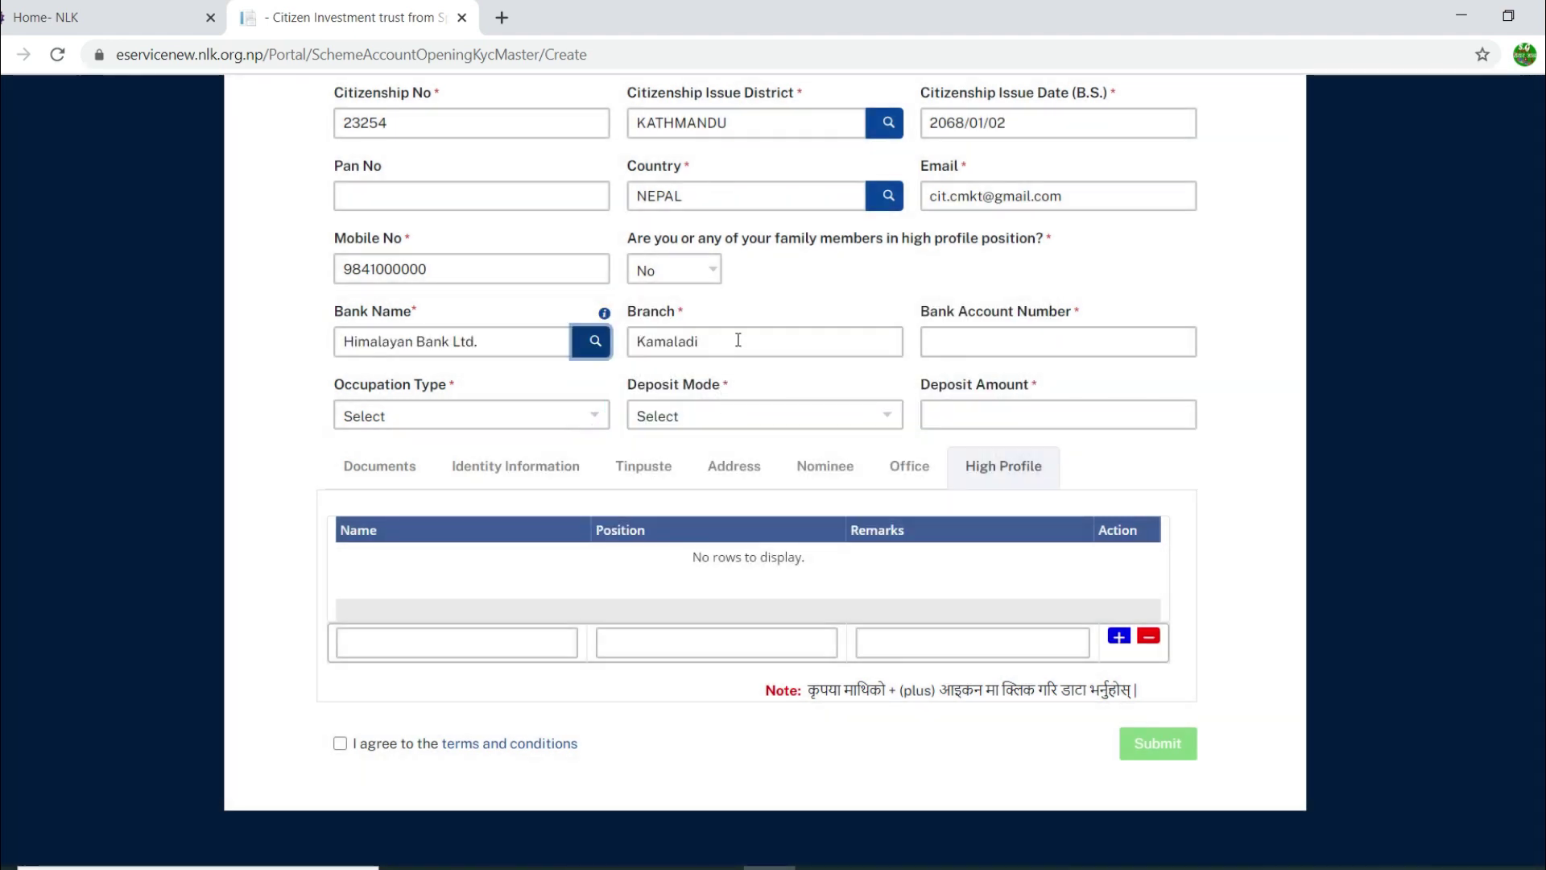
# Step: Change the branch from Kamaladi to Newbaneshwor and enter the bank account number
pyautogui.click(741, 338)
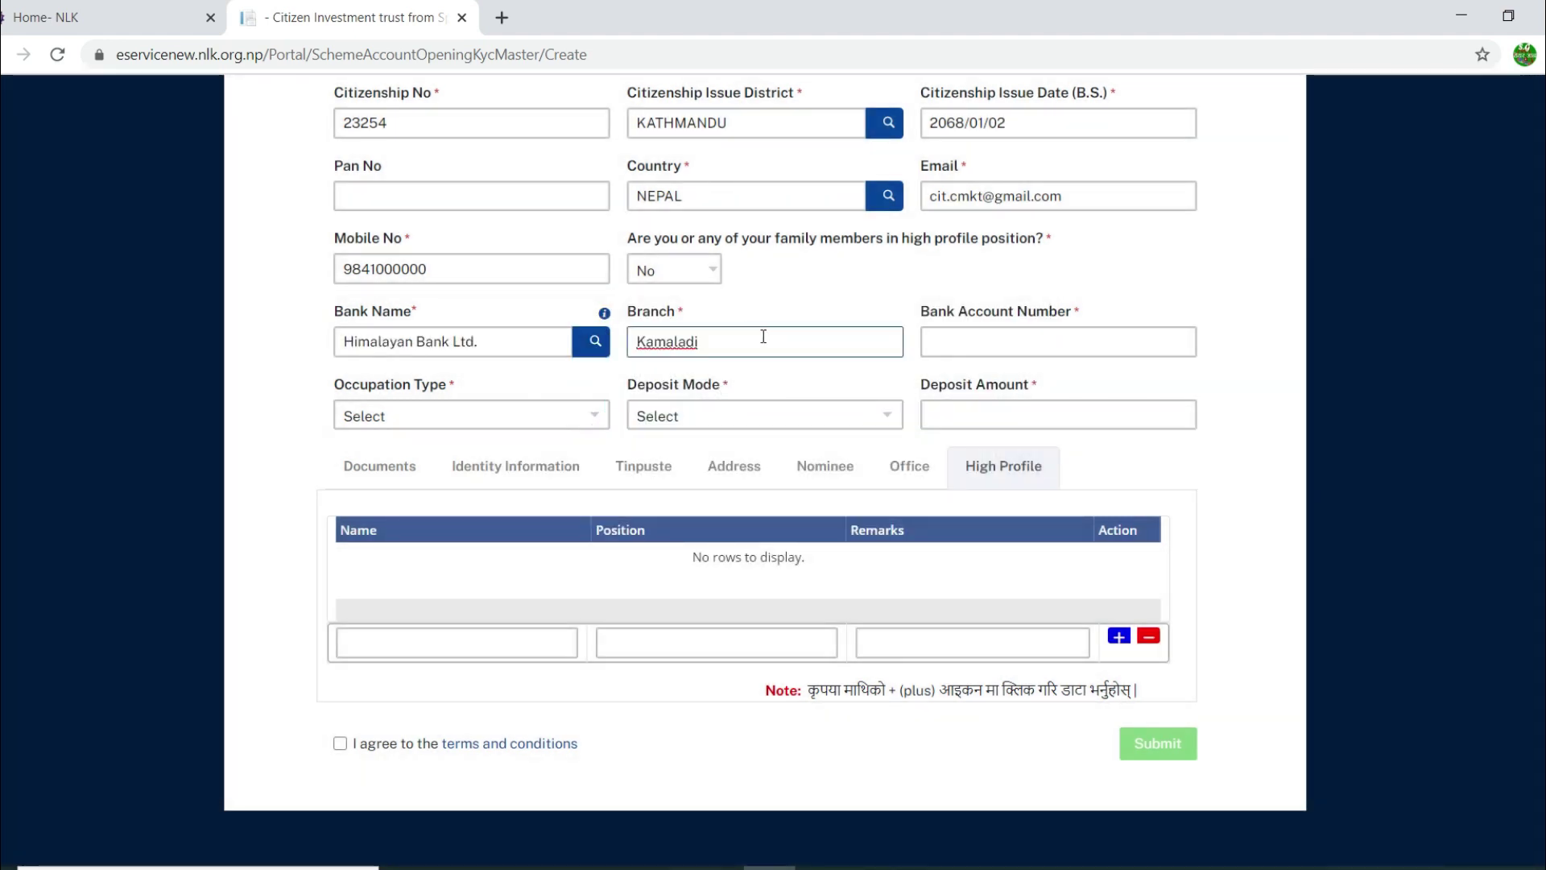
pyautogui.doubleClick(760, 336)
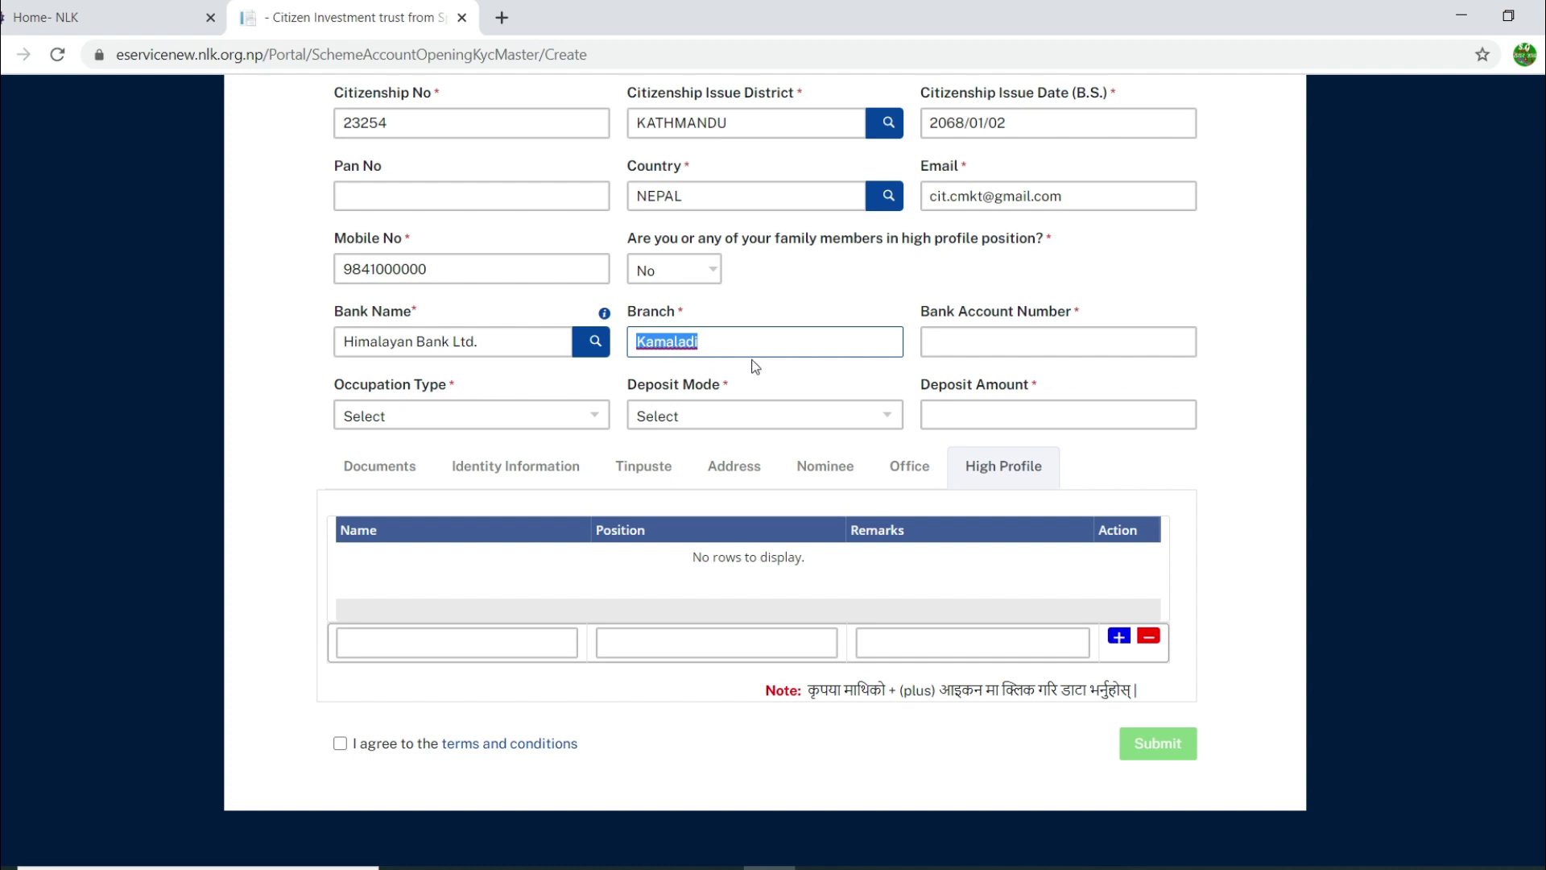
pyautogui.write('Newbaneshwor')
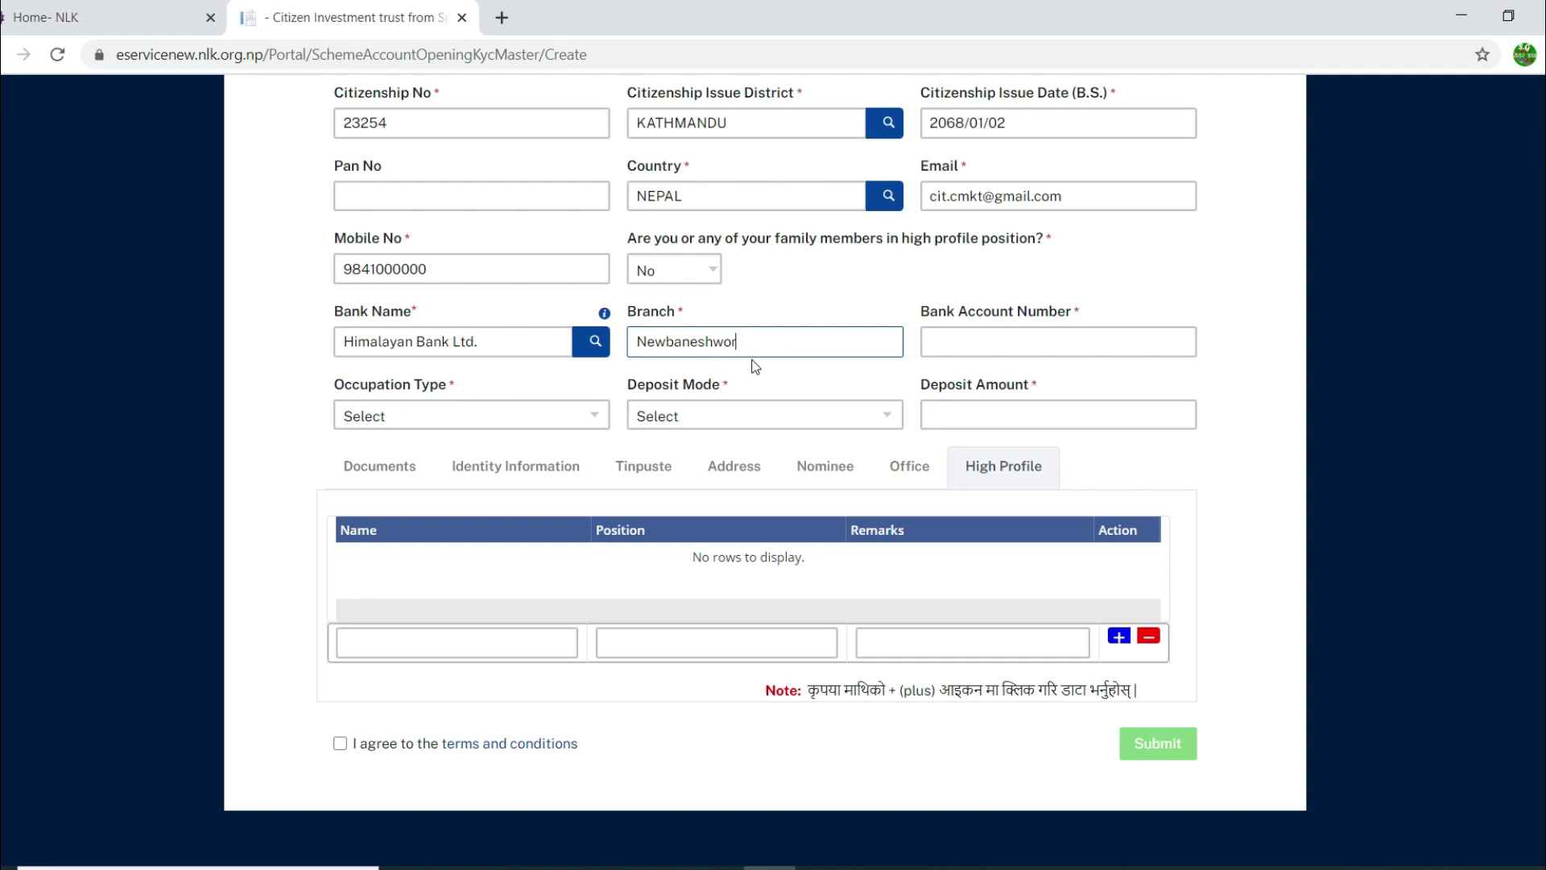
pyautogui.press('Tab')
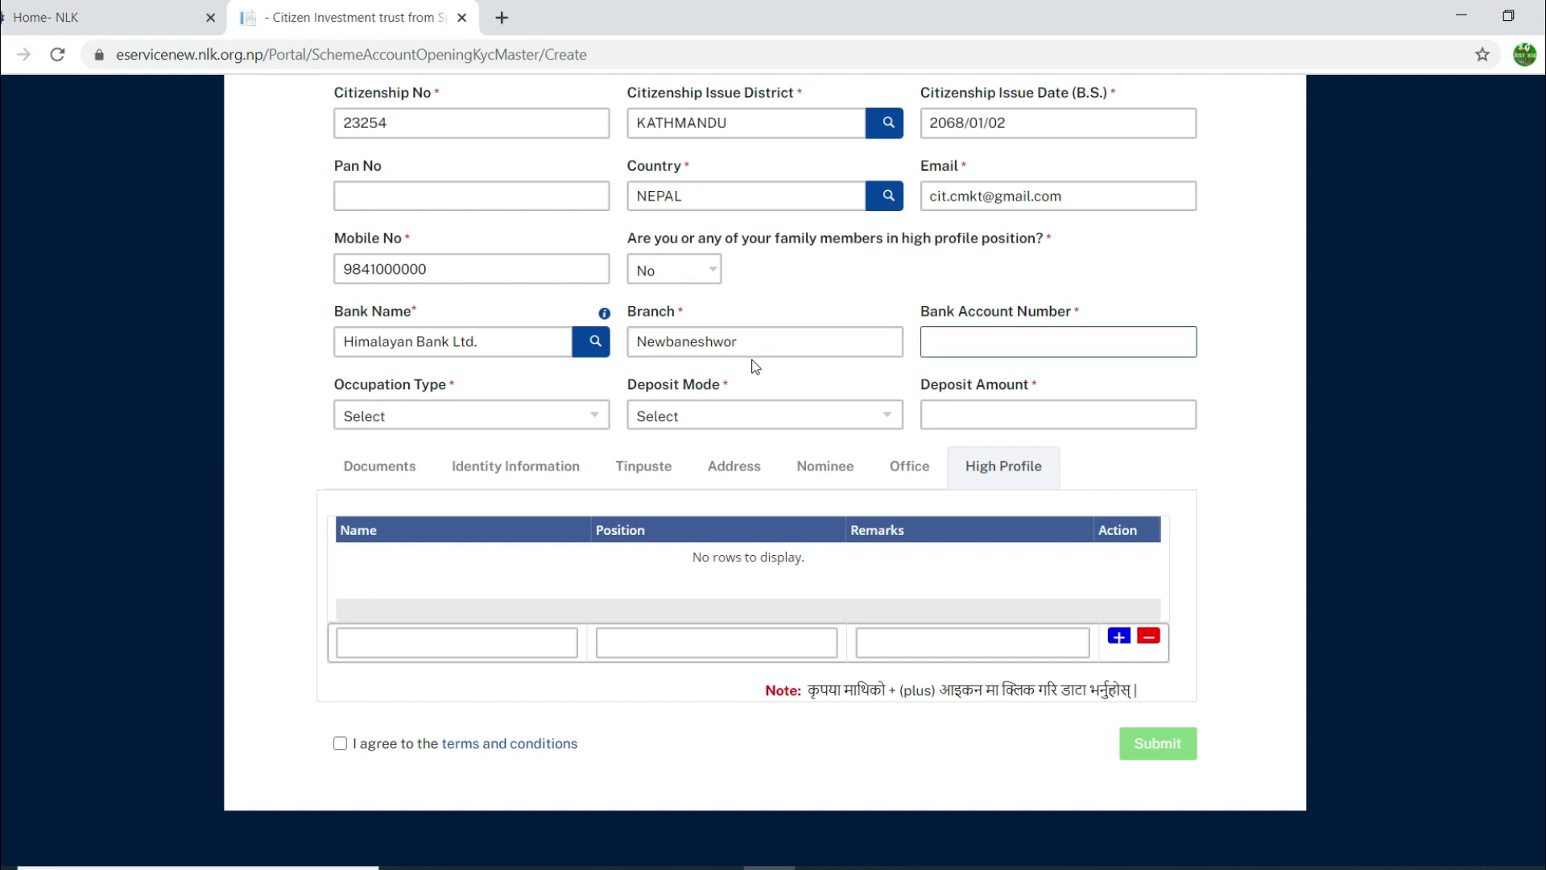
pyautogui.click(432, 416)
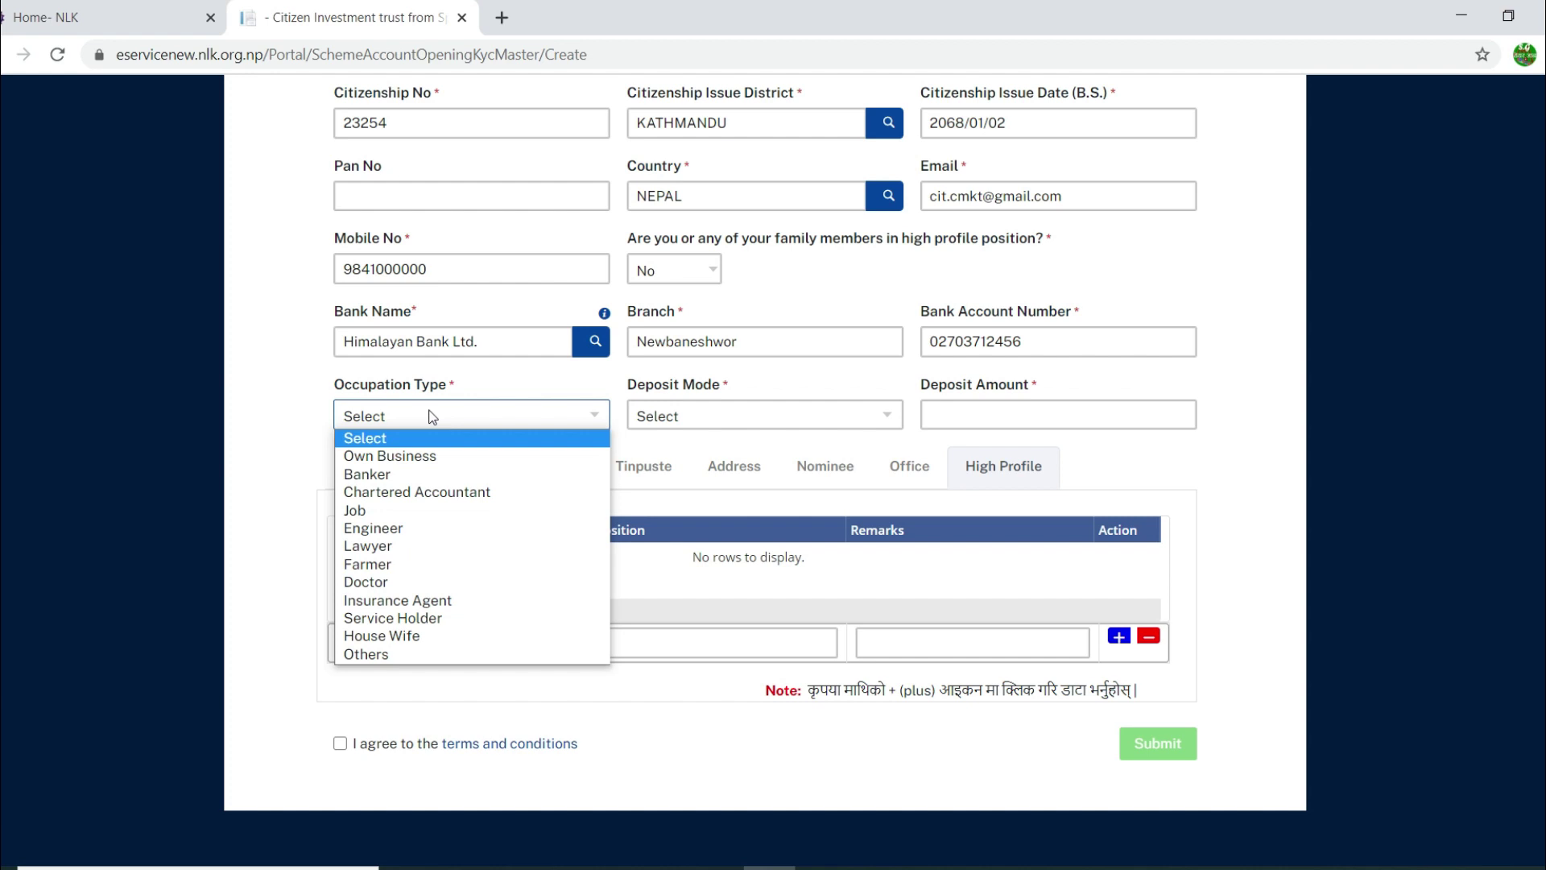
# Step: Set the occupation type to Others and the deposit mode initially to Quarterly
pyautogui.press('End')
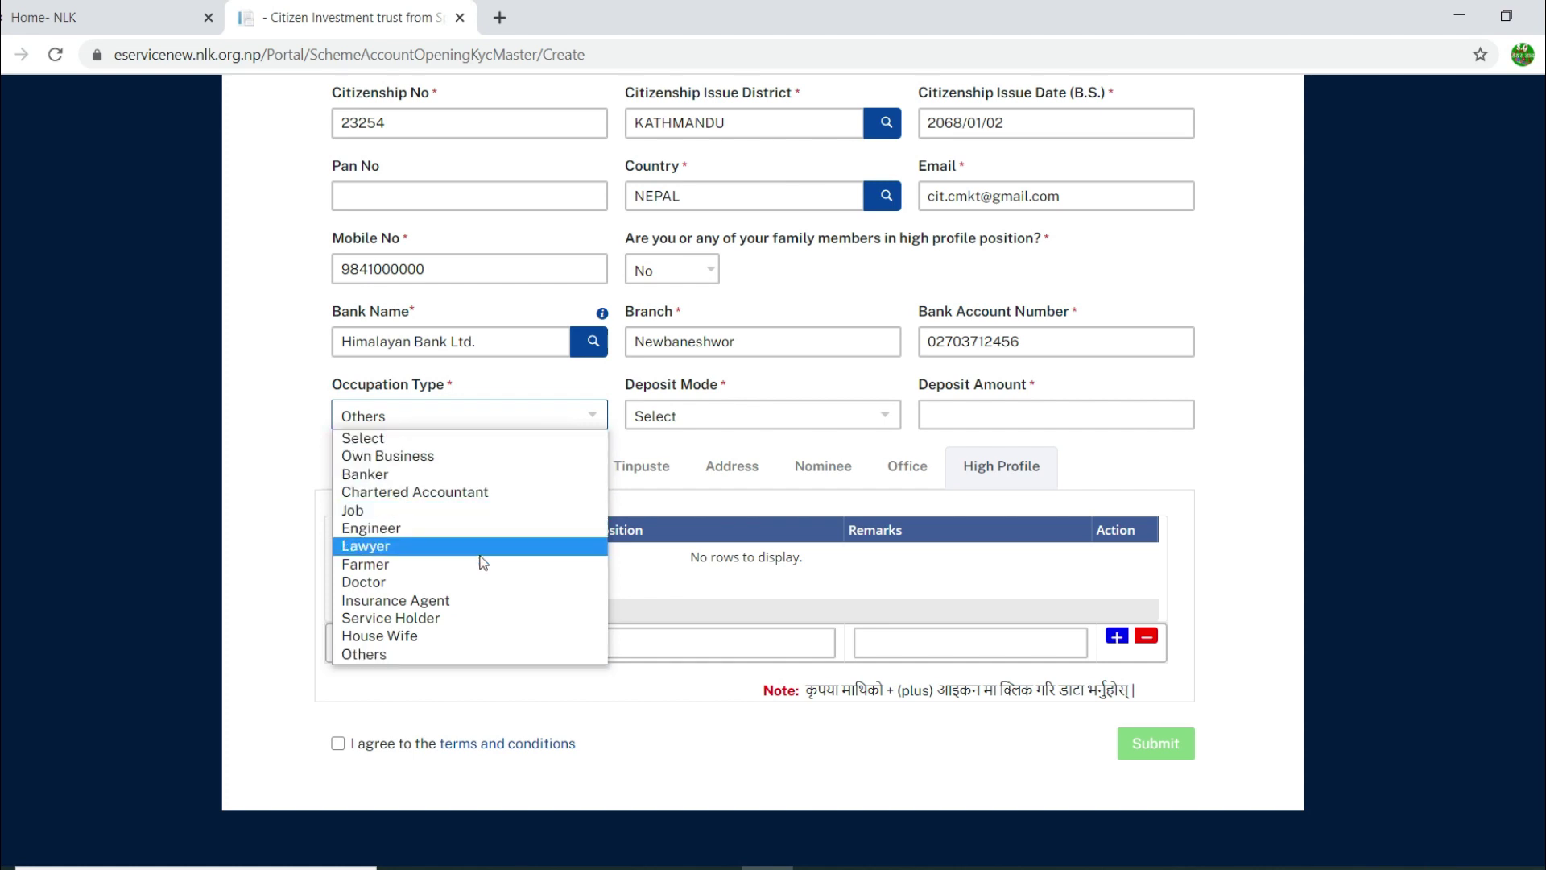
pyautogui.click(479, 653)
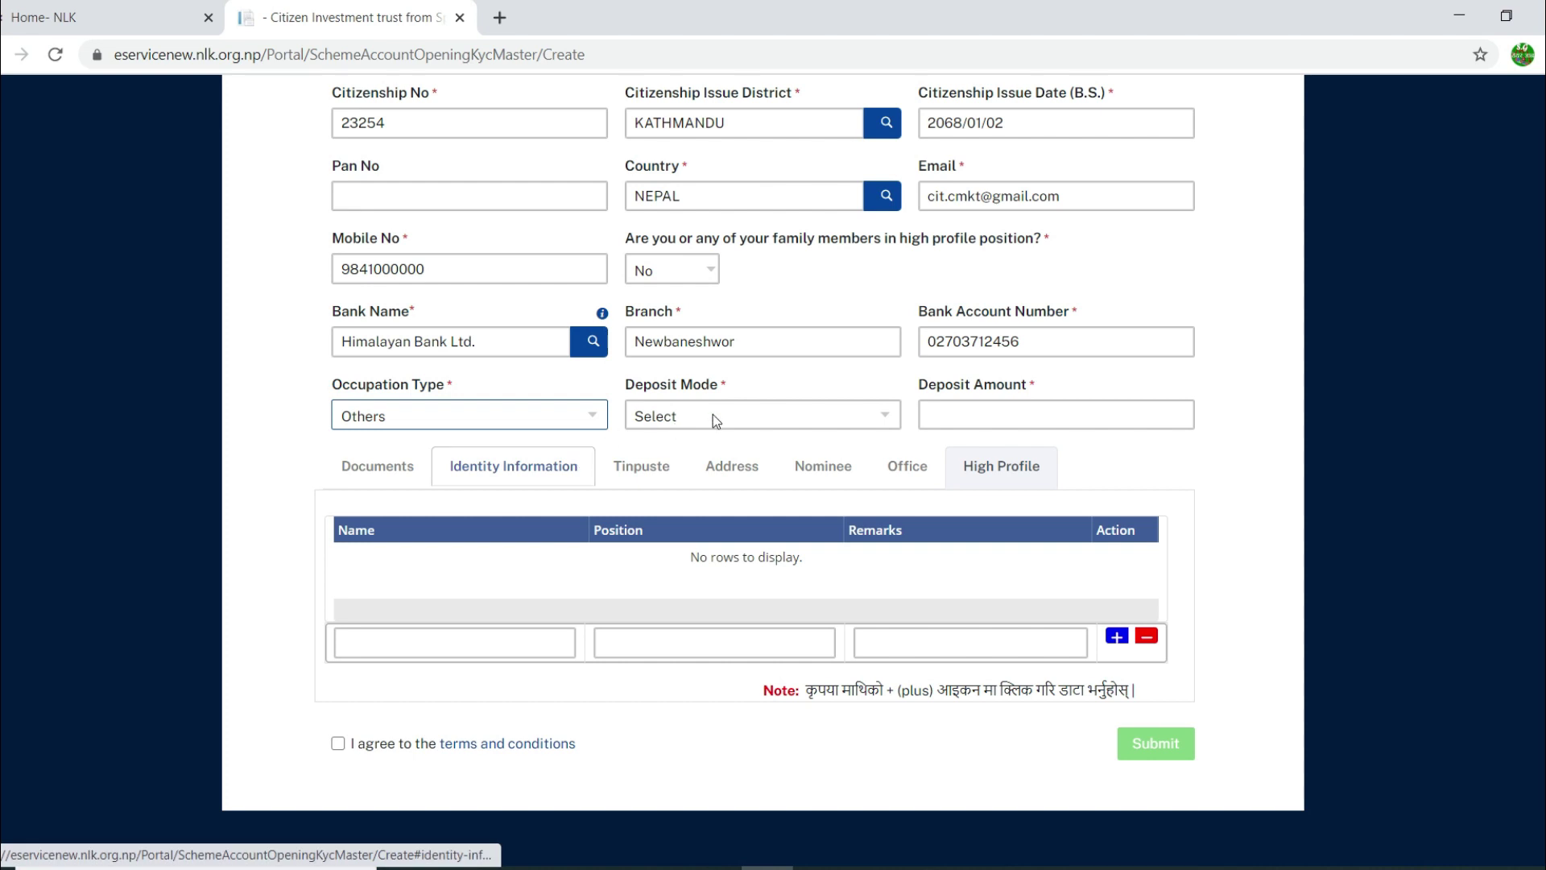
pyautogui.click(746, 421)
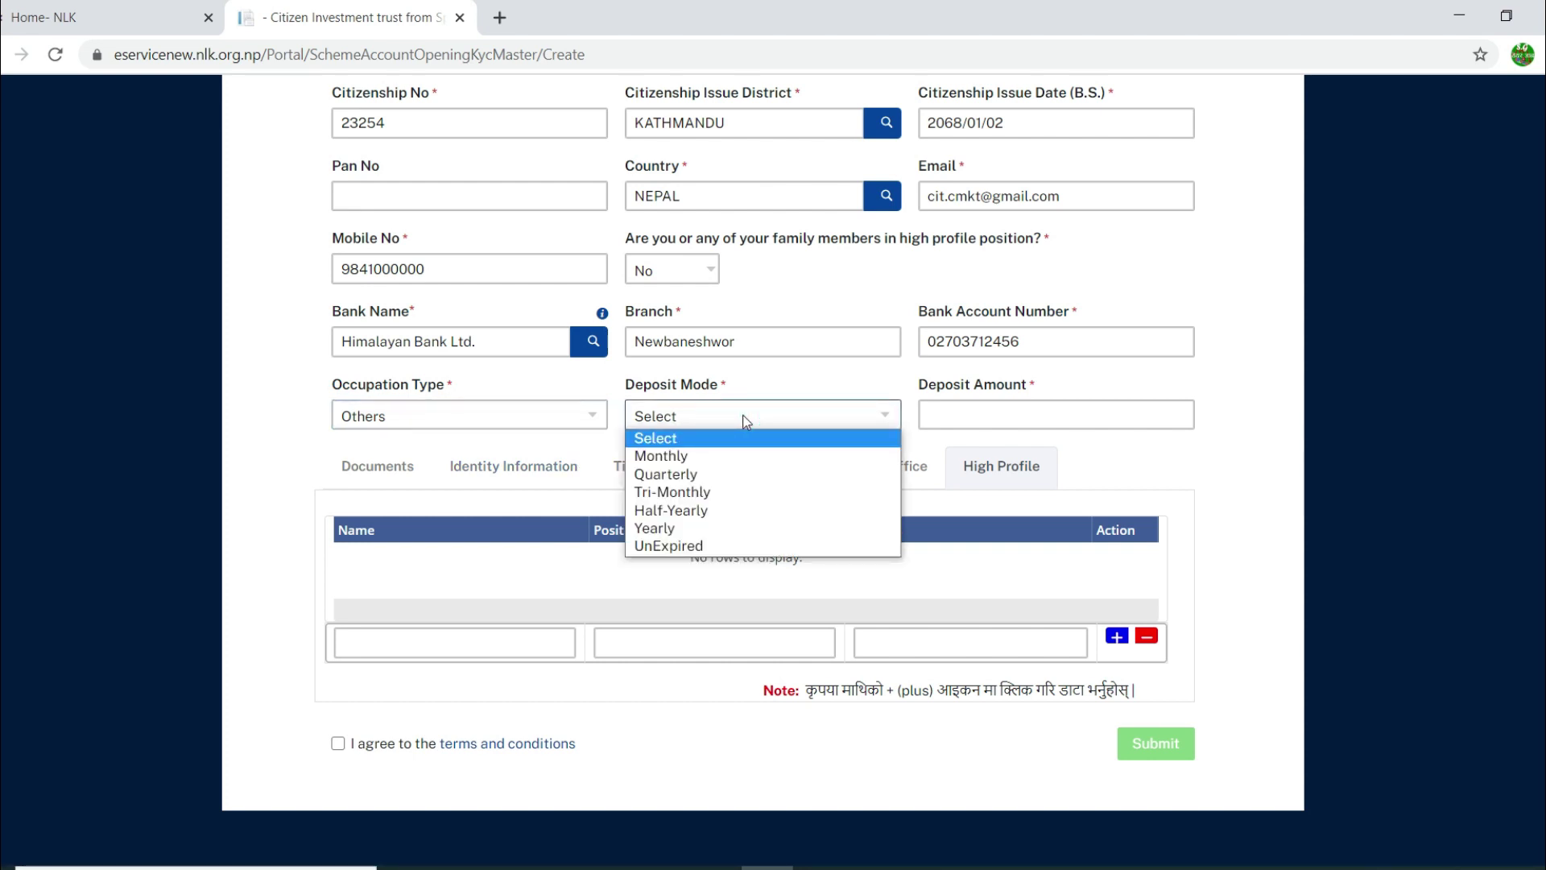
pyautogui.click(747, 421)
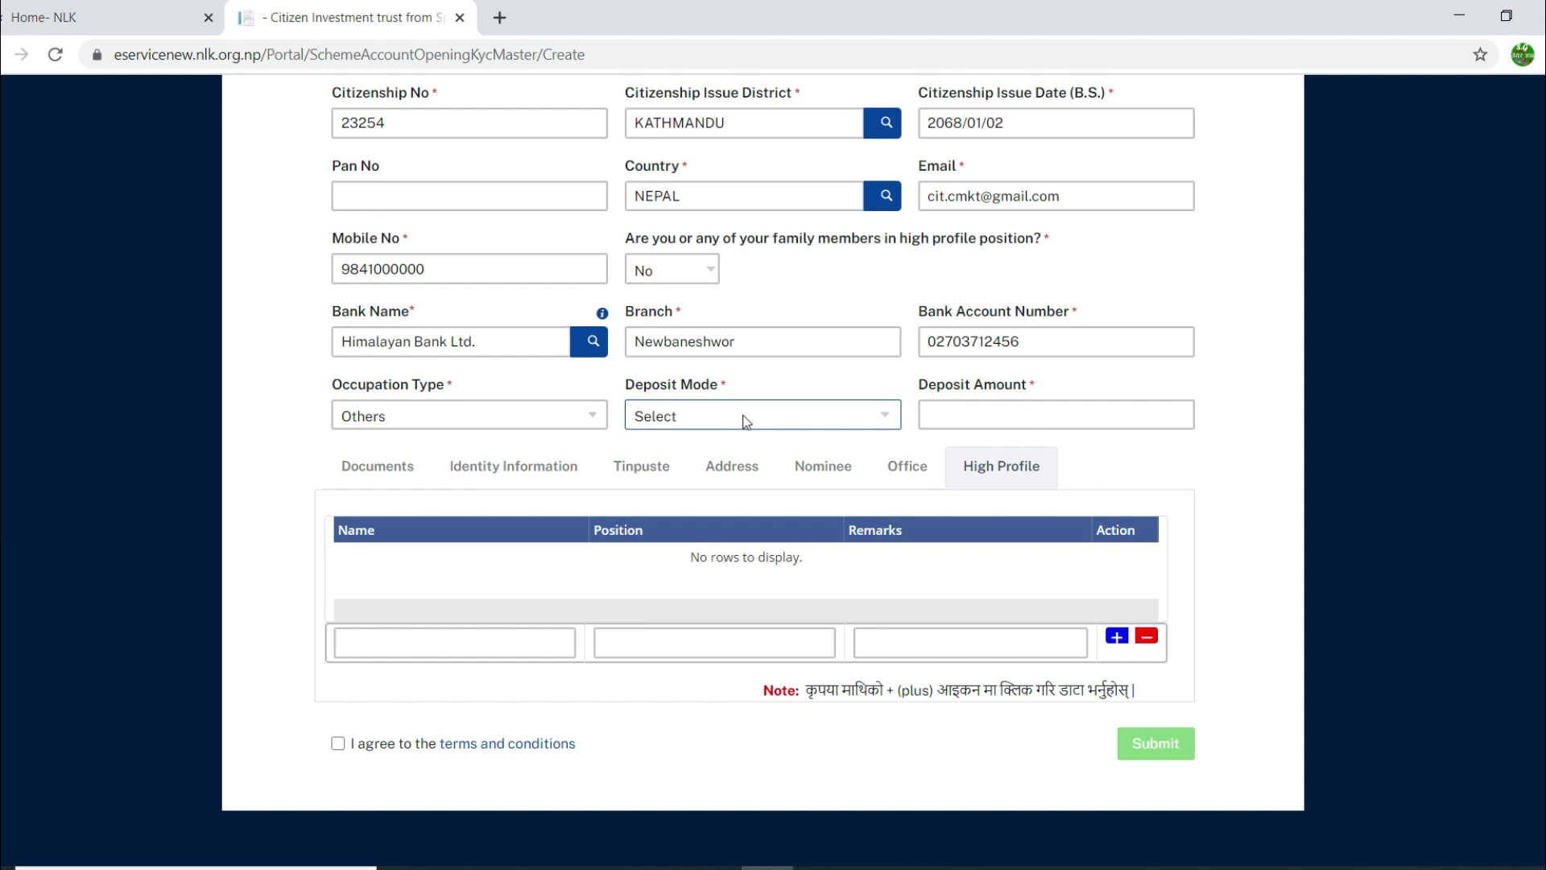
pyautogui.click(747, 421)
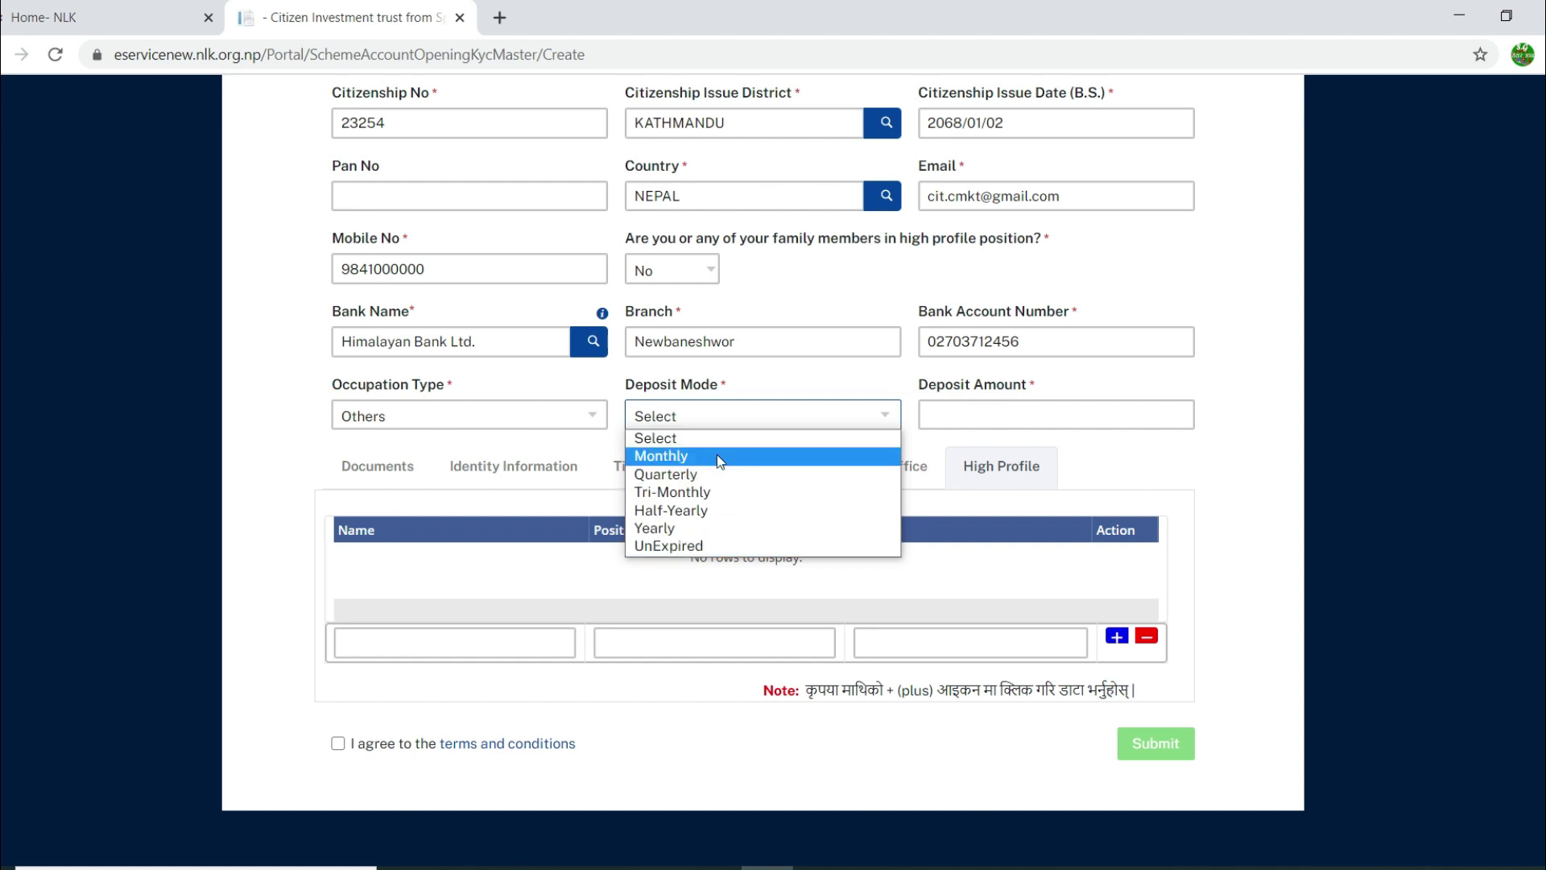
pyautogui.click(719, 474)
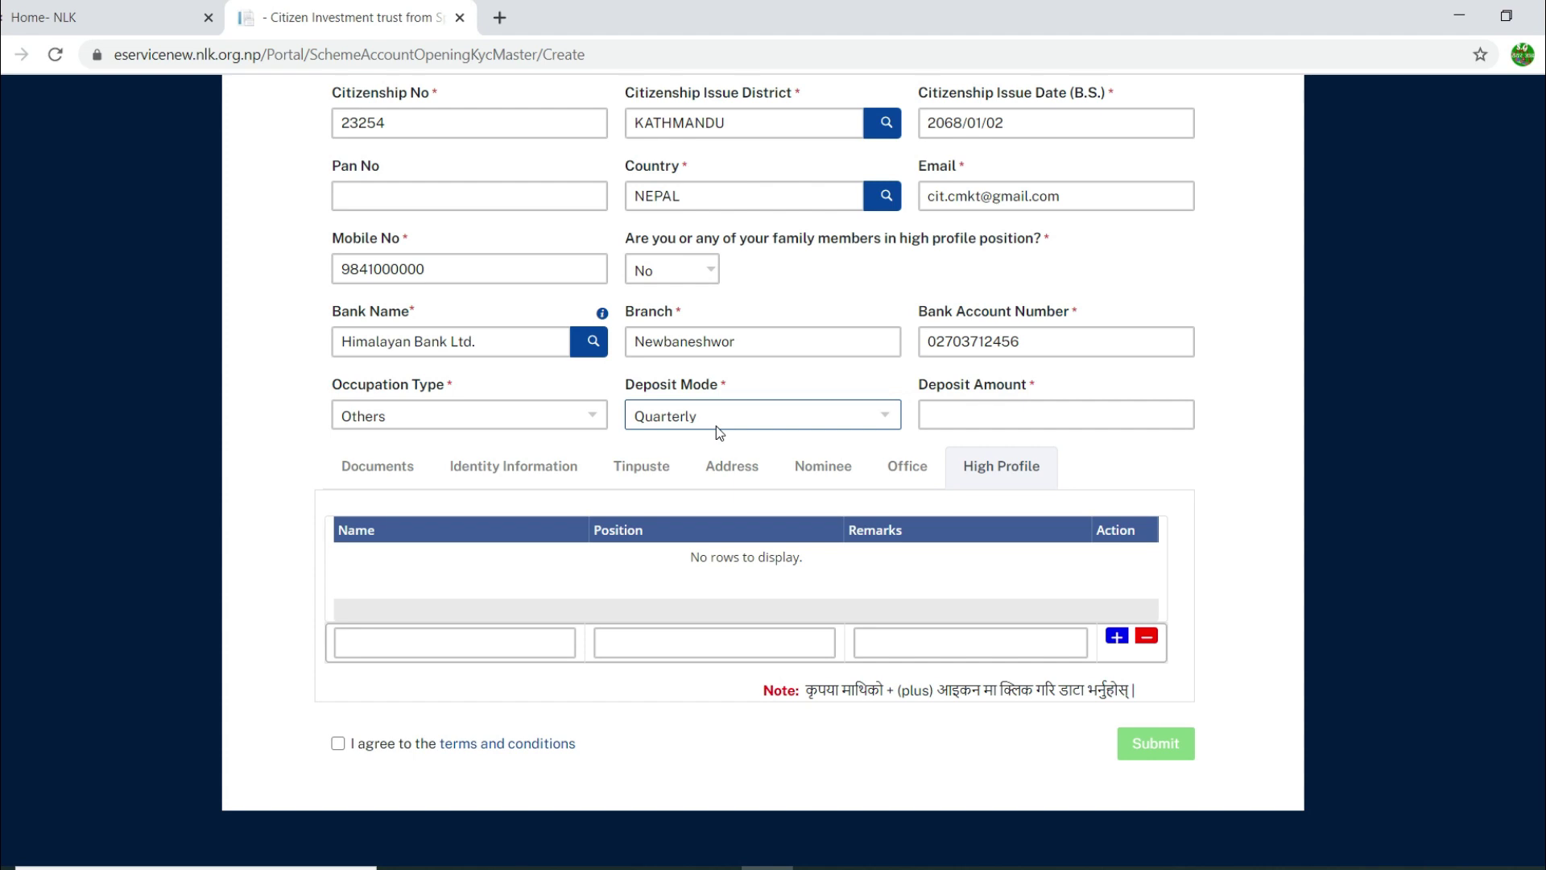
# Step: Change the deposit mode to Monthly and enter a deposit amount of 5000
pyautogui.click(995, 413)
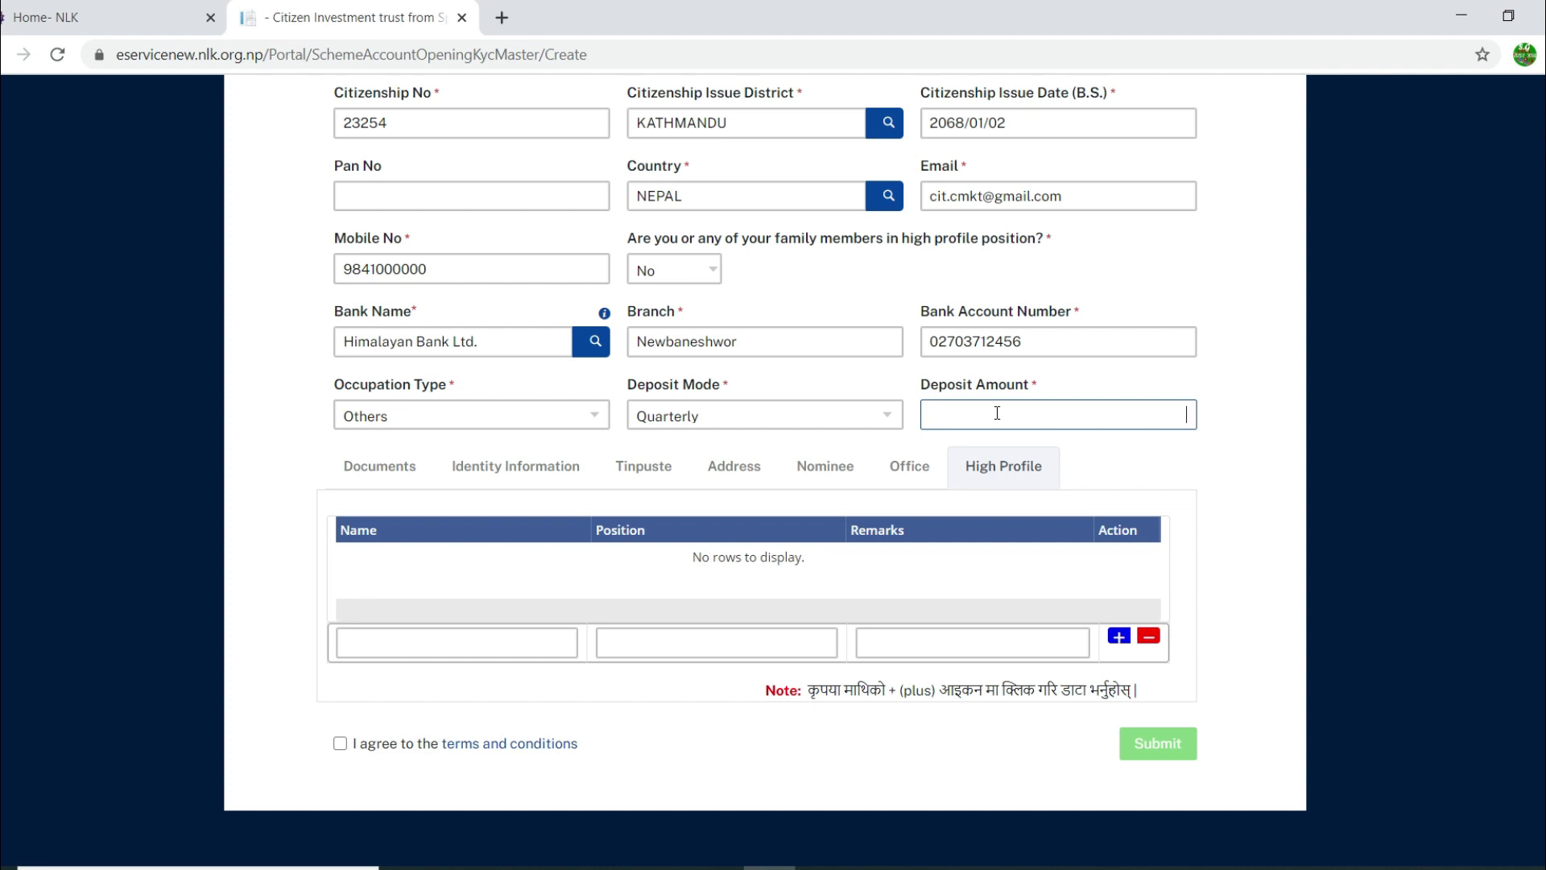
pyautogui.click(885, 415)
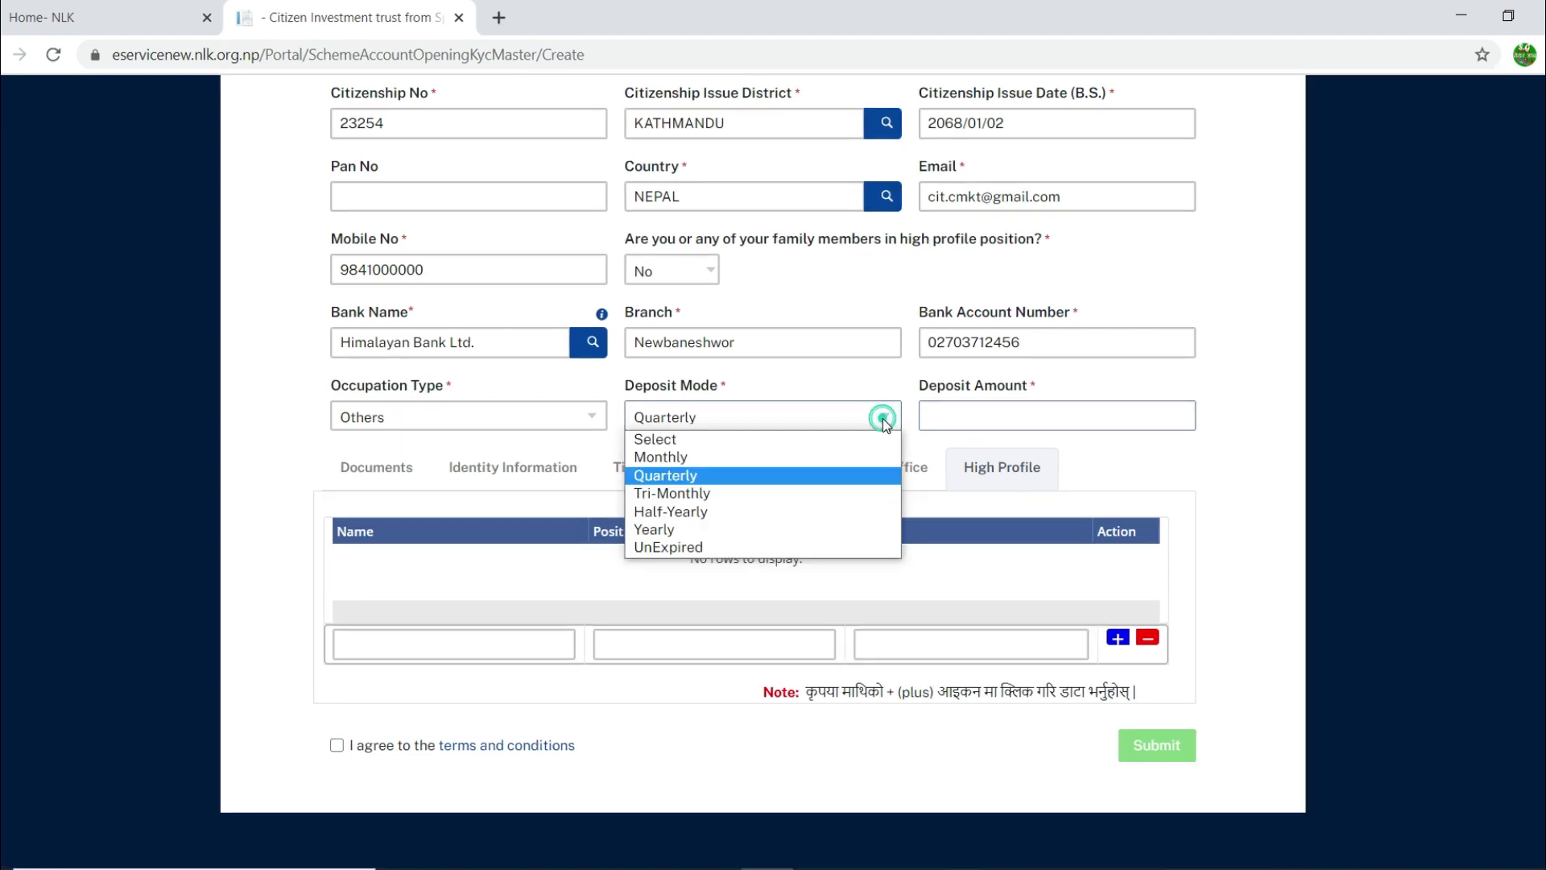
pyautogui.click(717, 445)
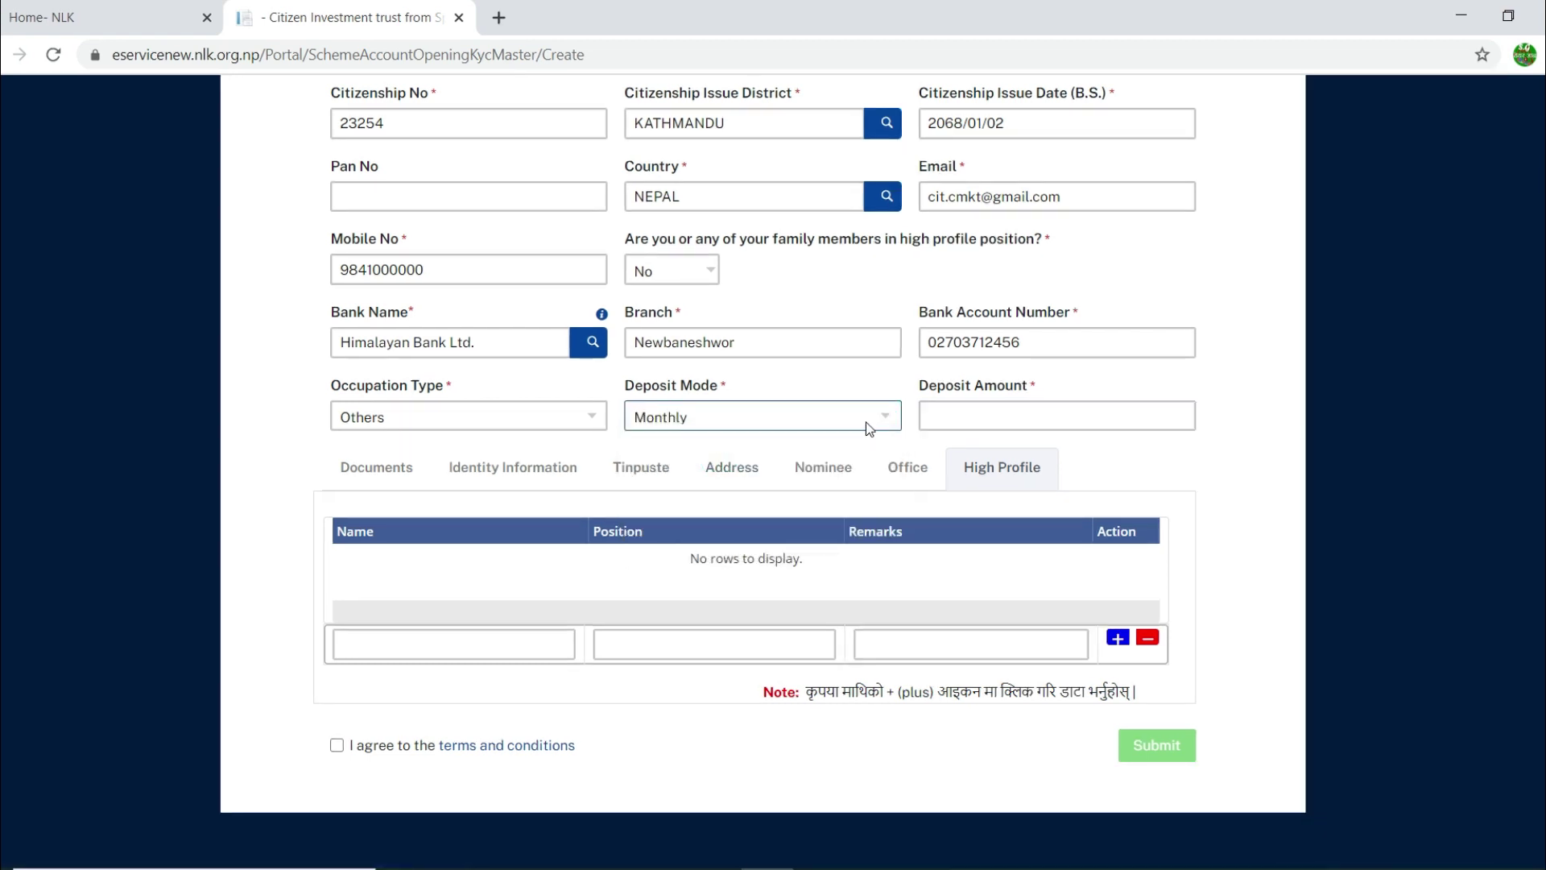
pyautogui.click(1088, 413)
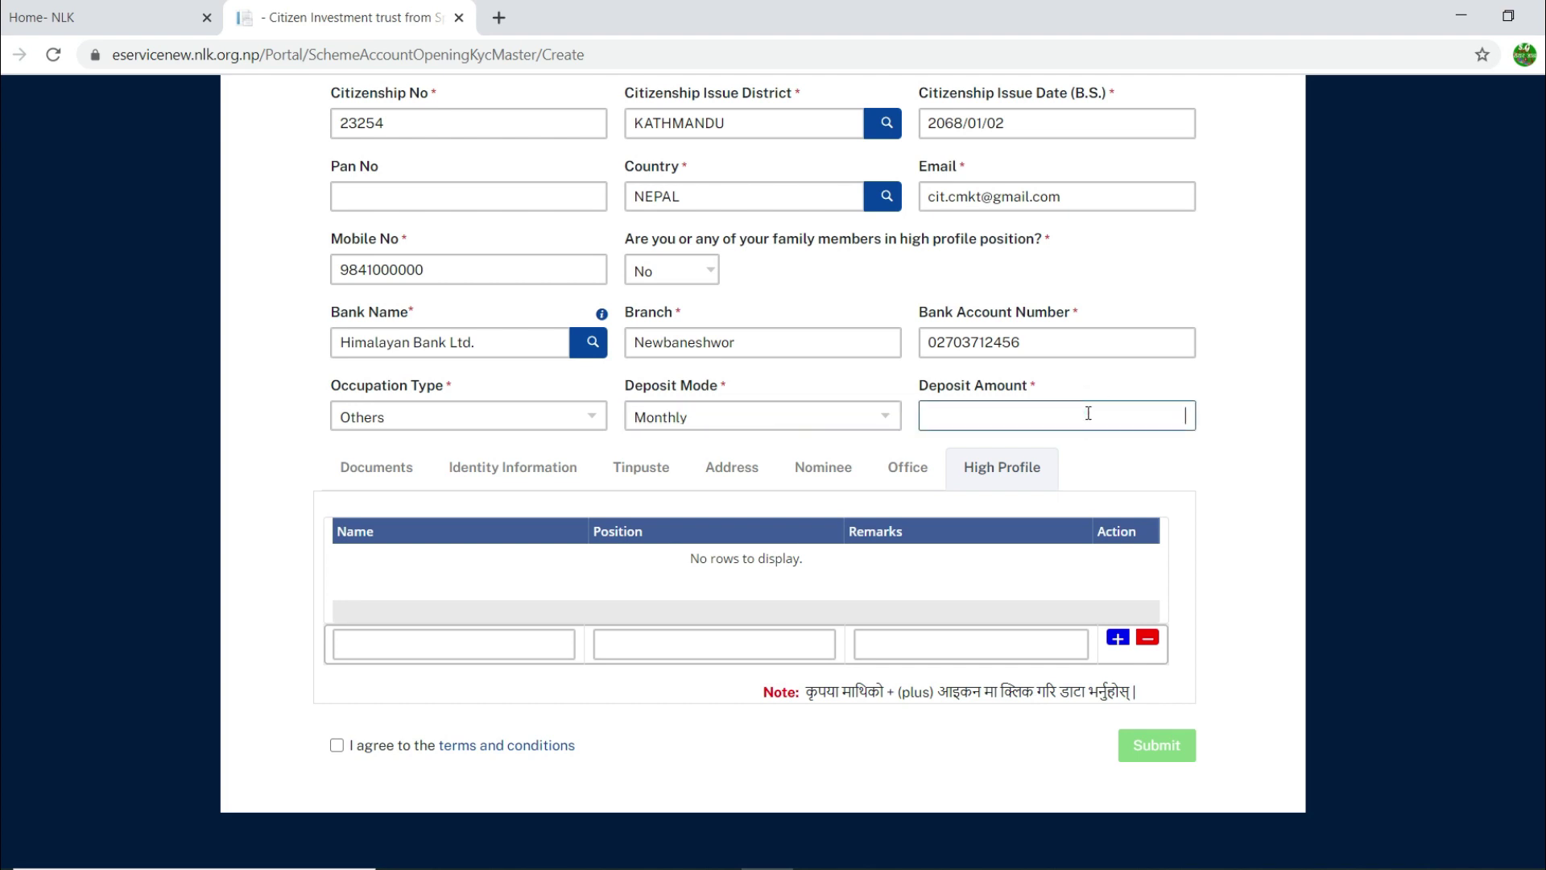
pyautogui.write('5000')
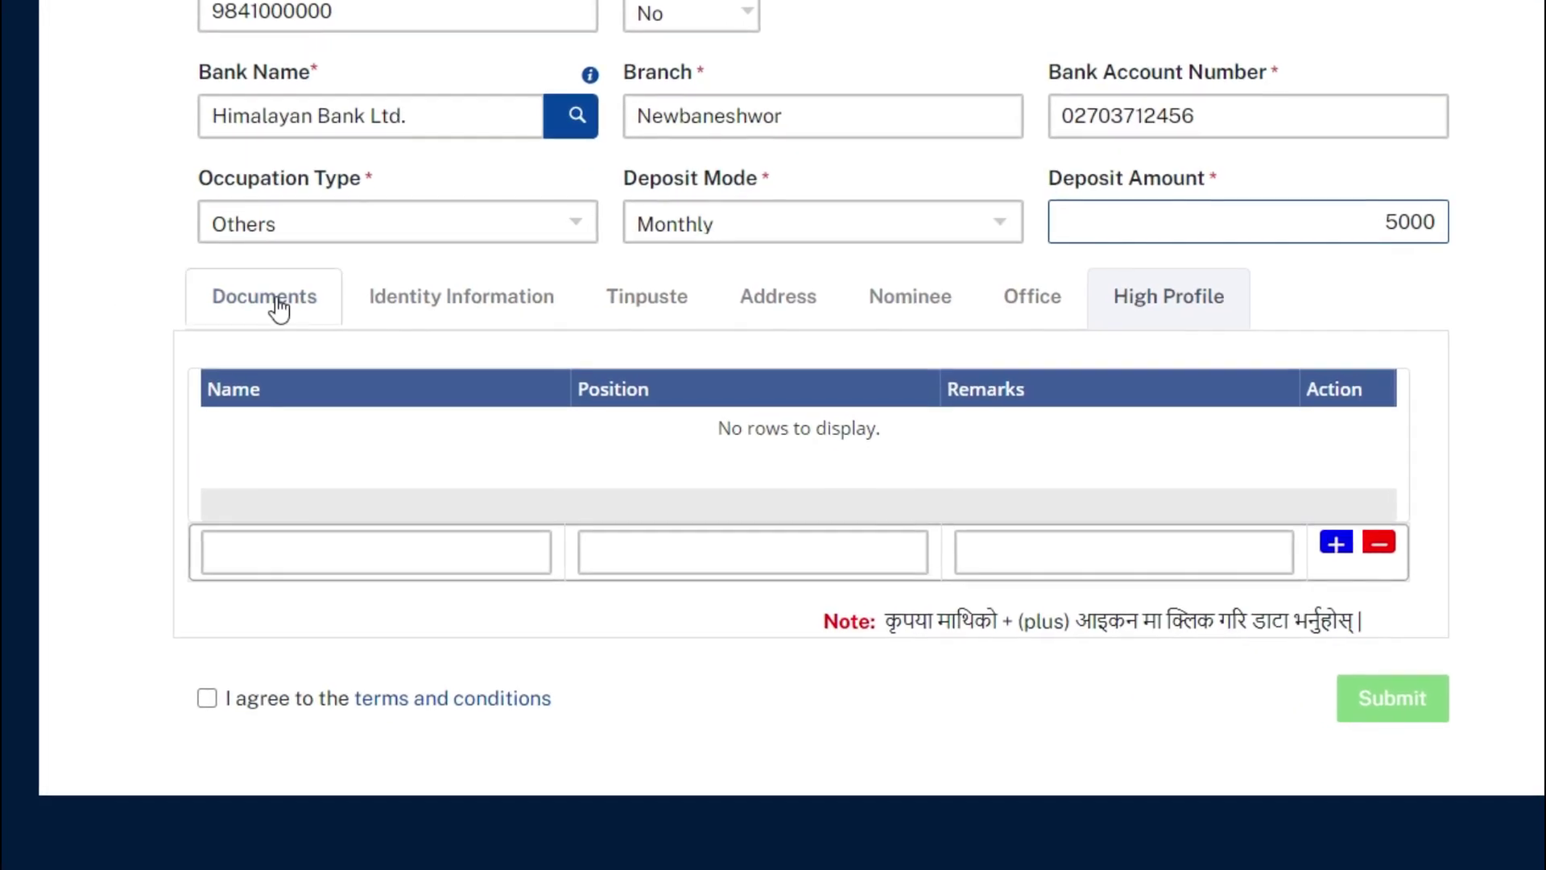
# Step: Upload fingure print.jpg under Finger Print in the Documents section
pyautogui.click(278, 307)
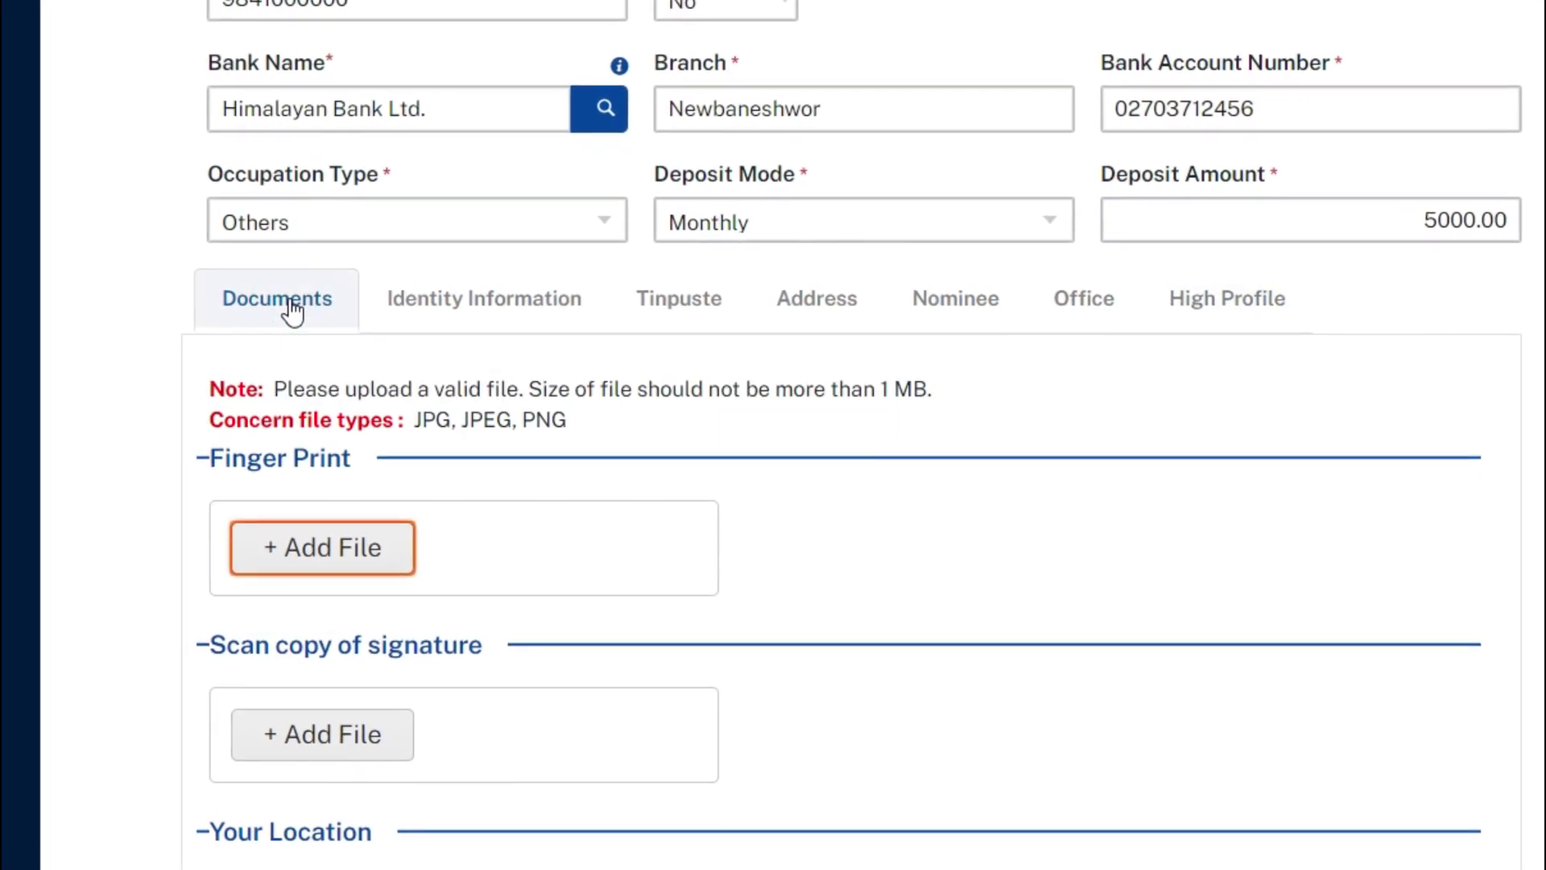
pyautogui.scroll(-2, 292, 310)
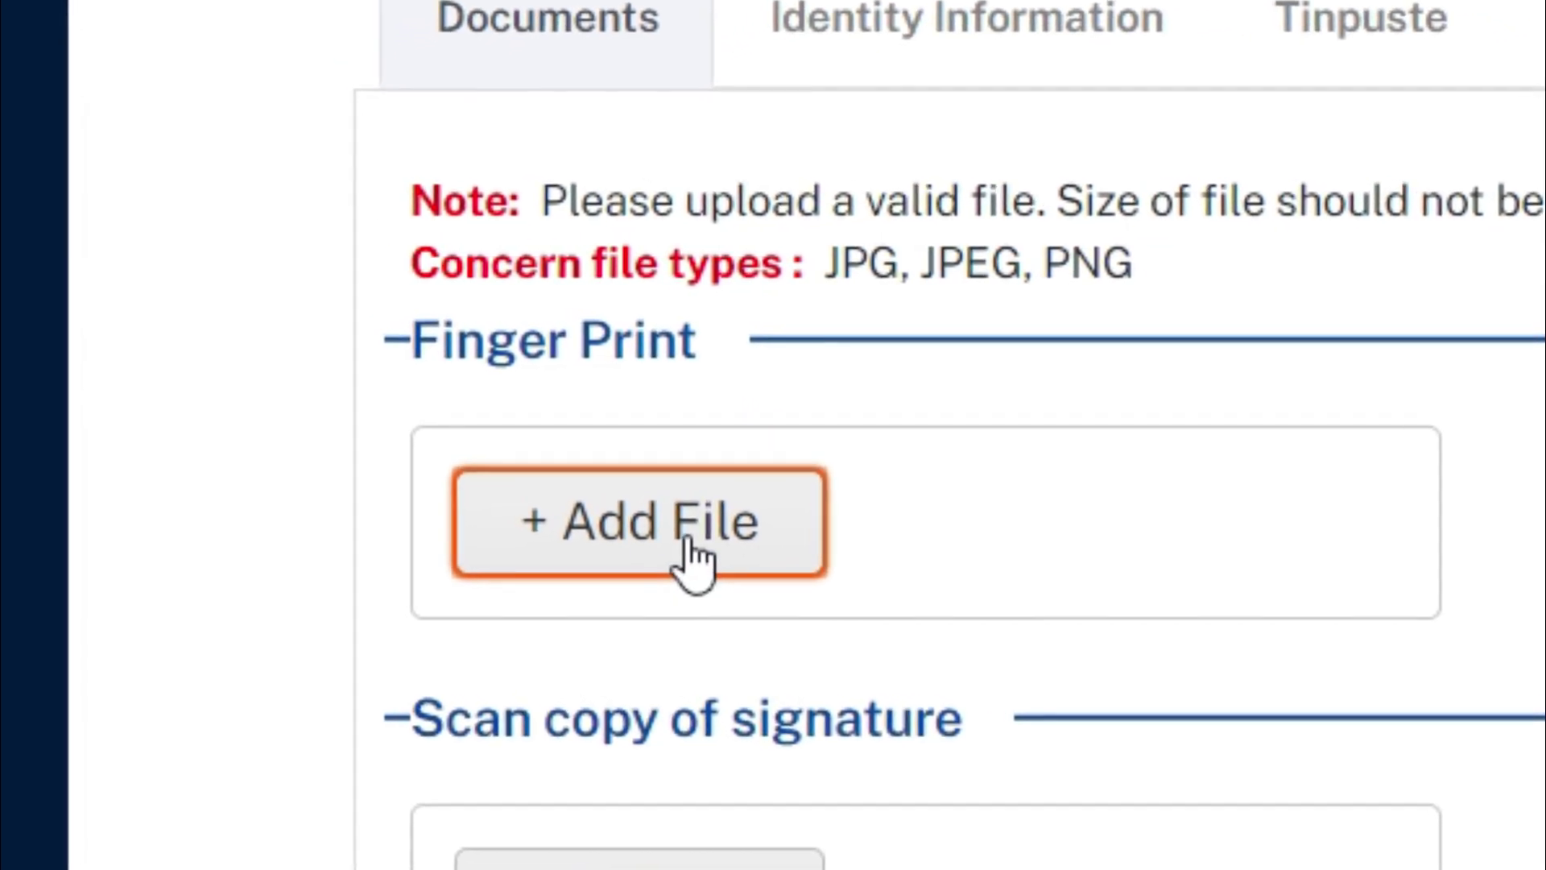
pyautogui.click(692, 559)
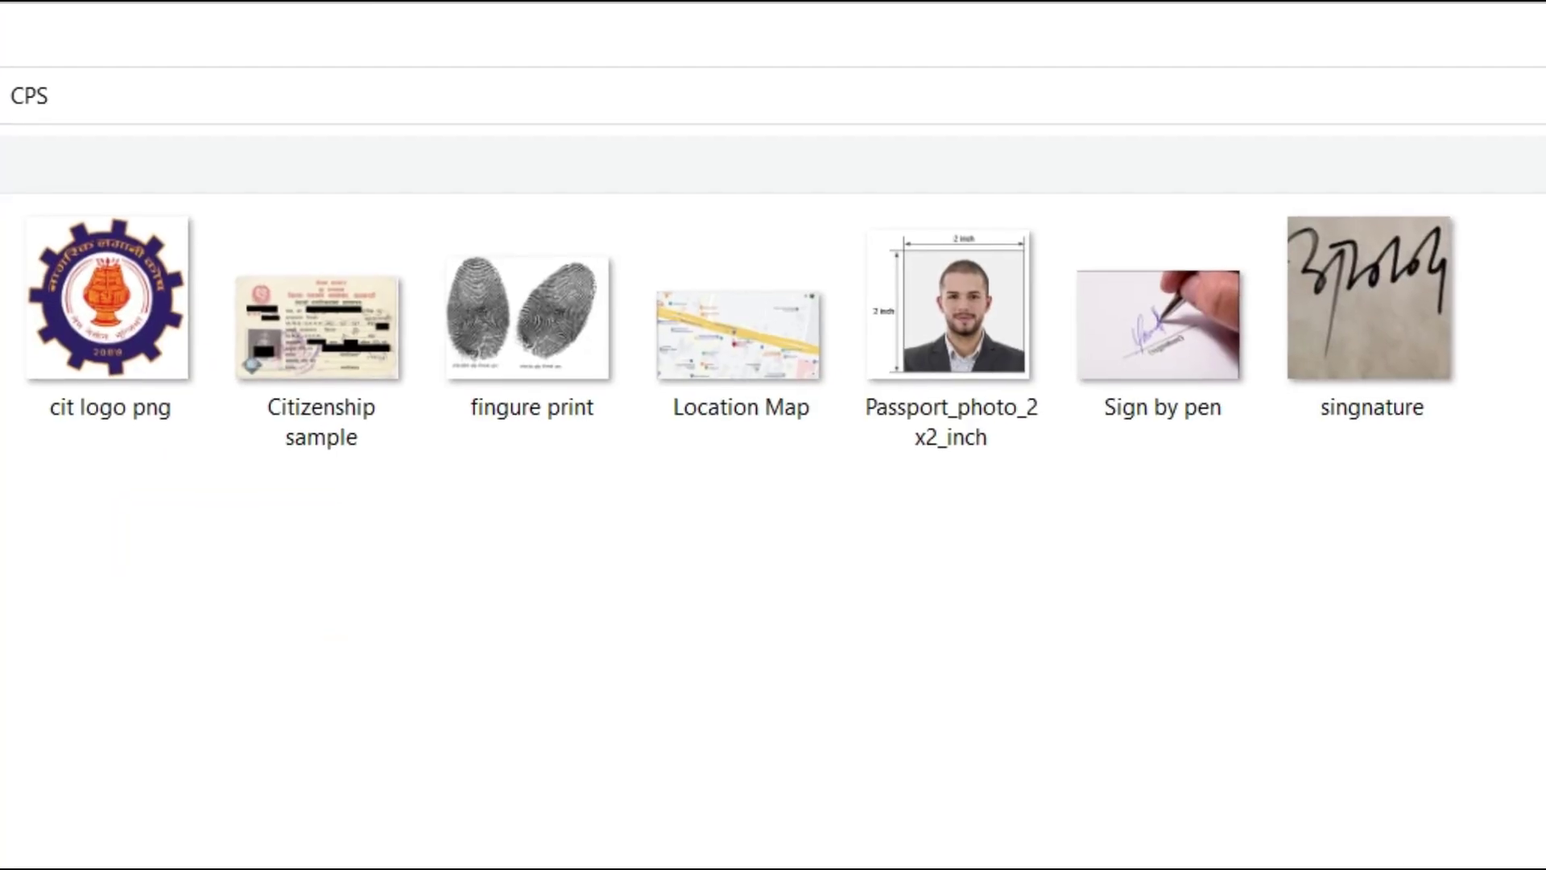
pyautogui.click(529, 319)
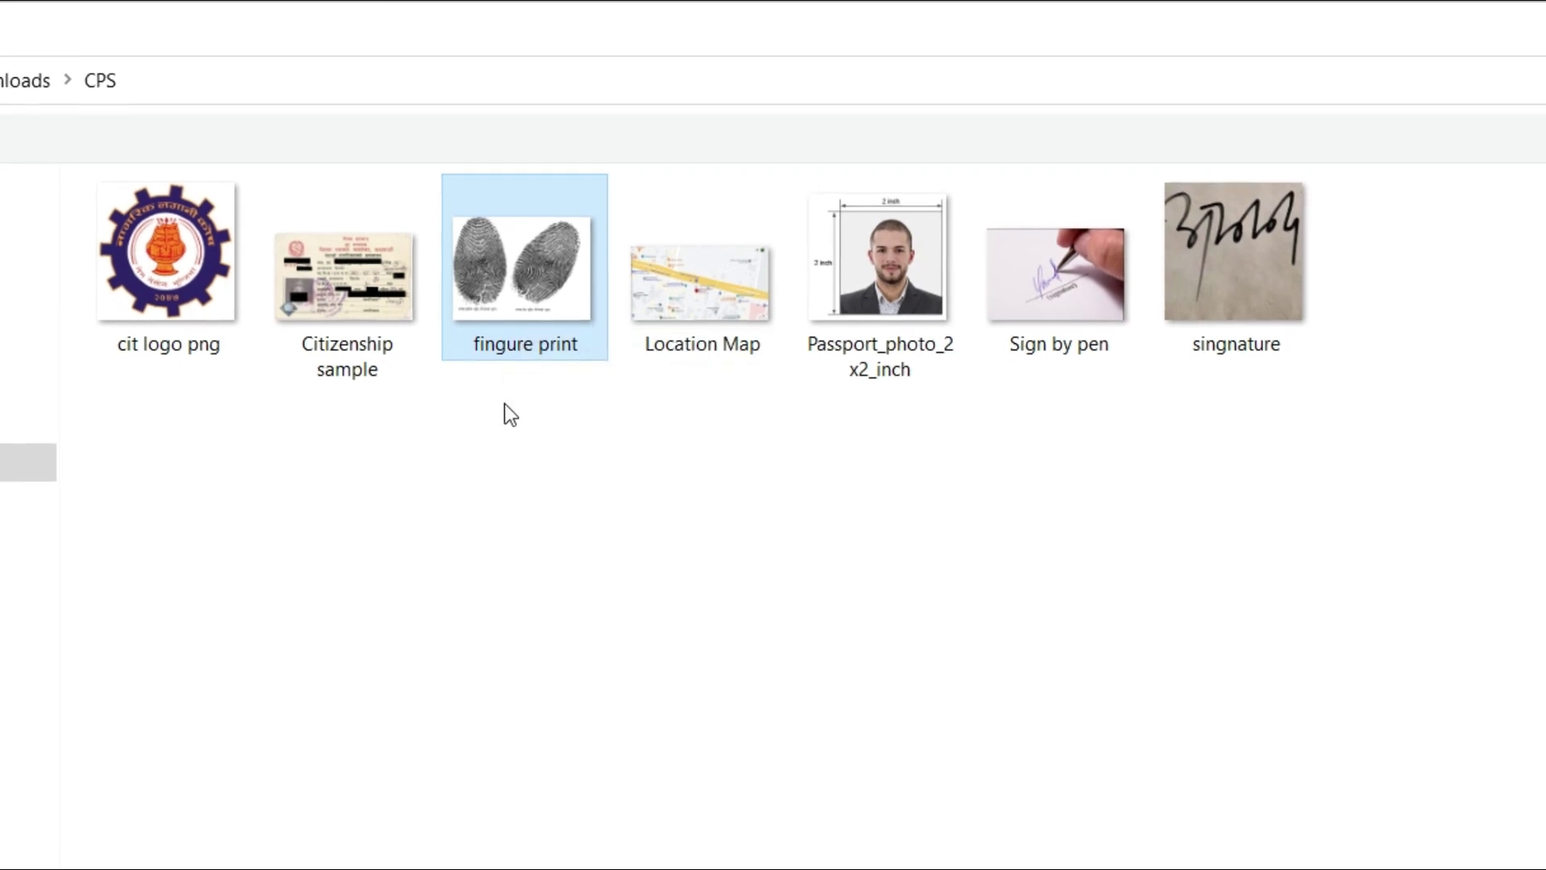
pyautogui.doubleClick(528, 272)
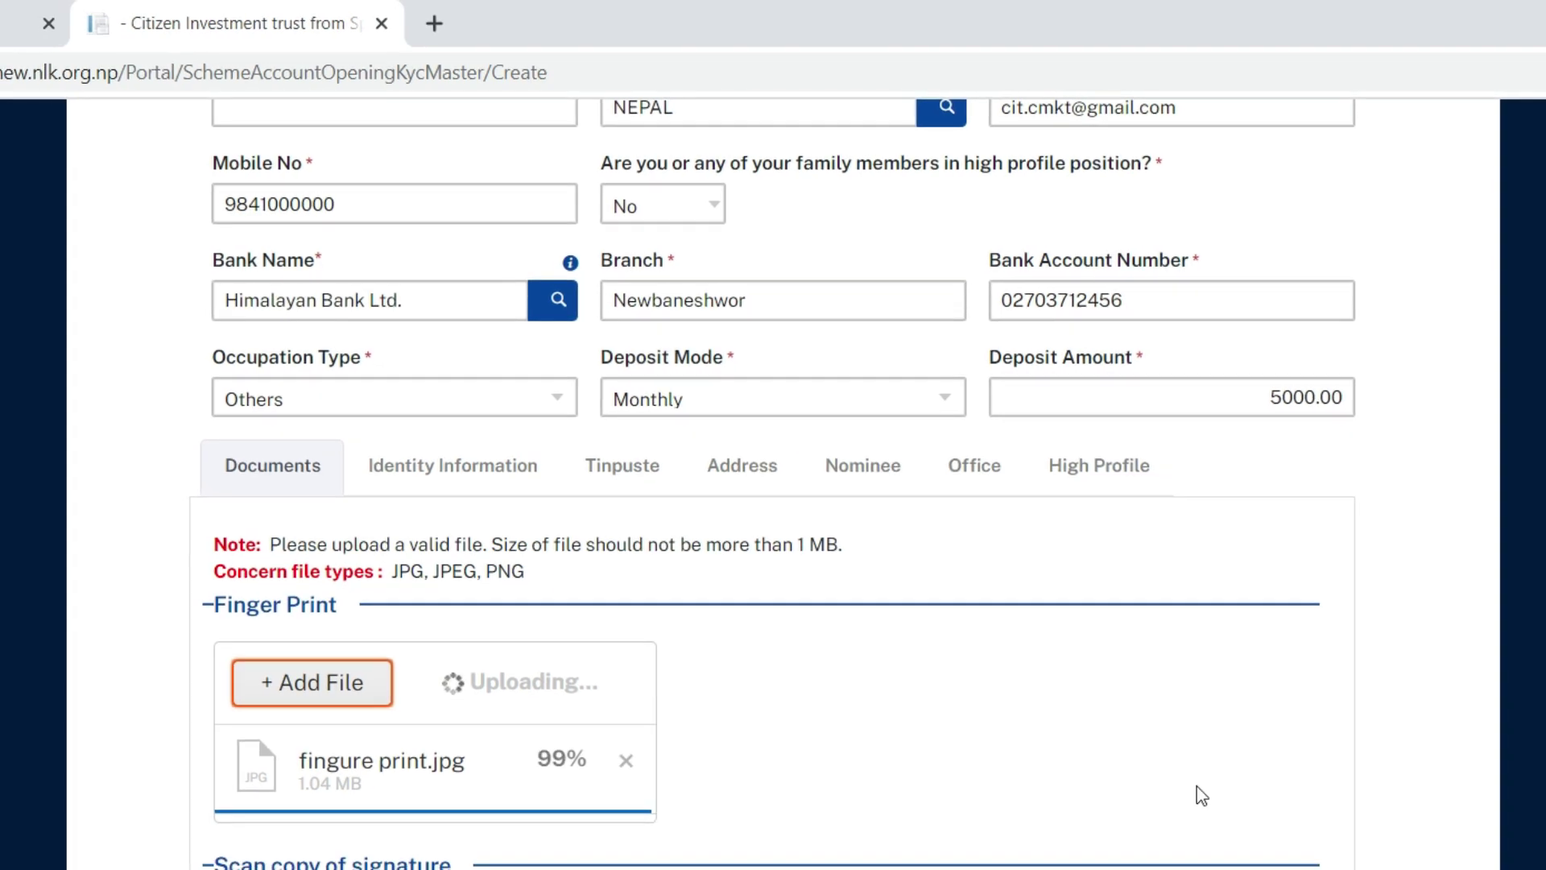
# Step: Upload singnature.jpg as the scan copy of the signature
pyautogui.scroll(-3, 1196, 786)
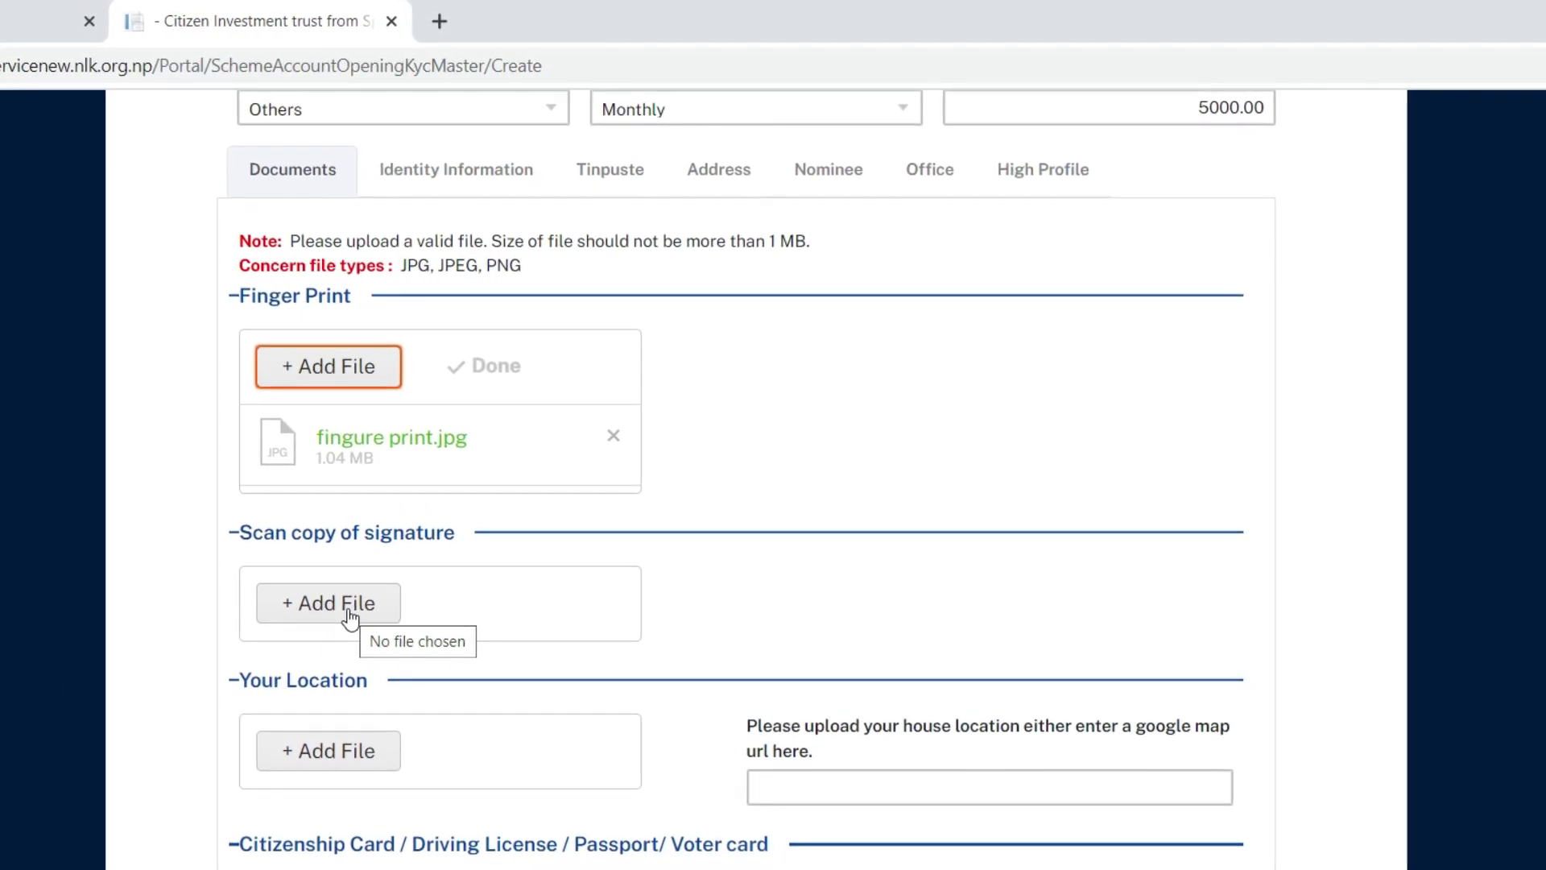
pyautogui.click(353, 593)
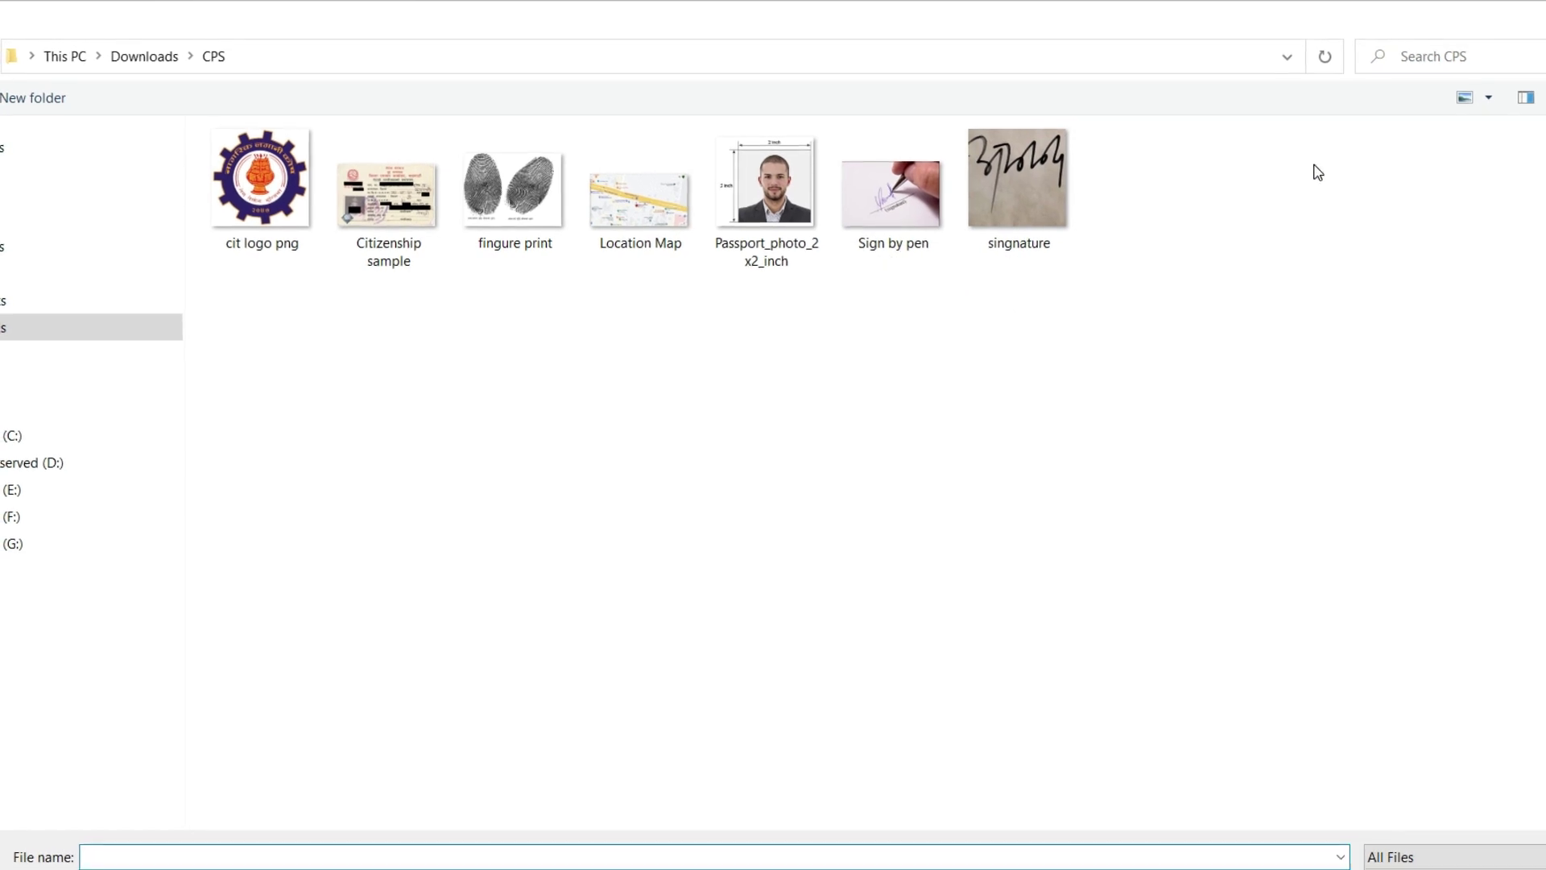
pyautogui.click(1497, 98)
pyautogui.click(1464, 49)
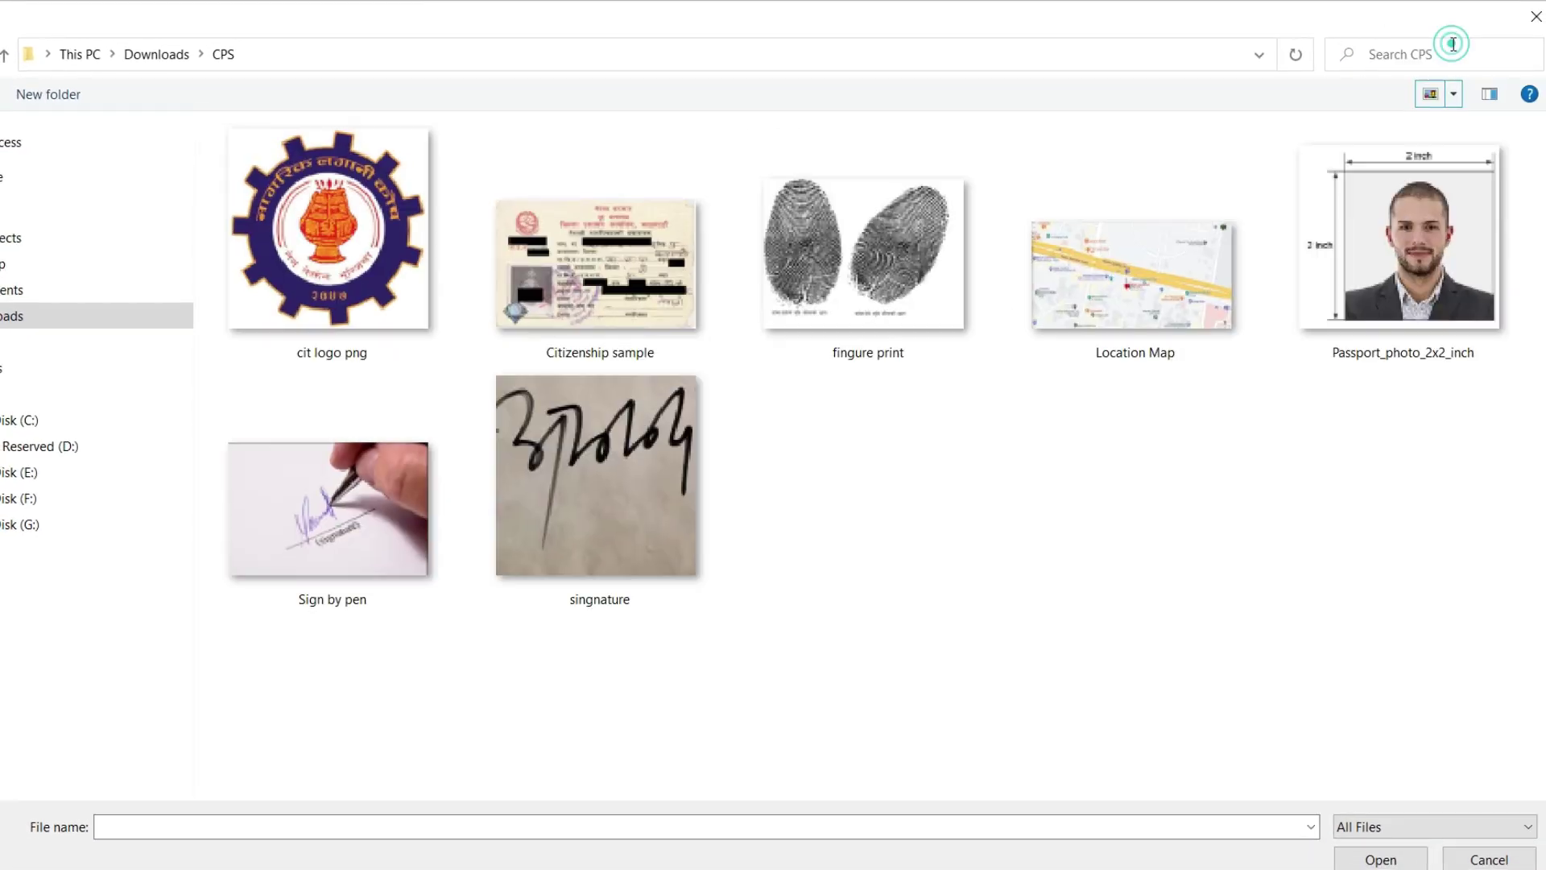
pyautogui.click(332, 535)
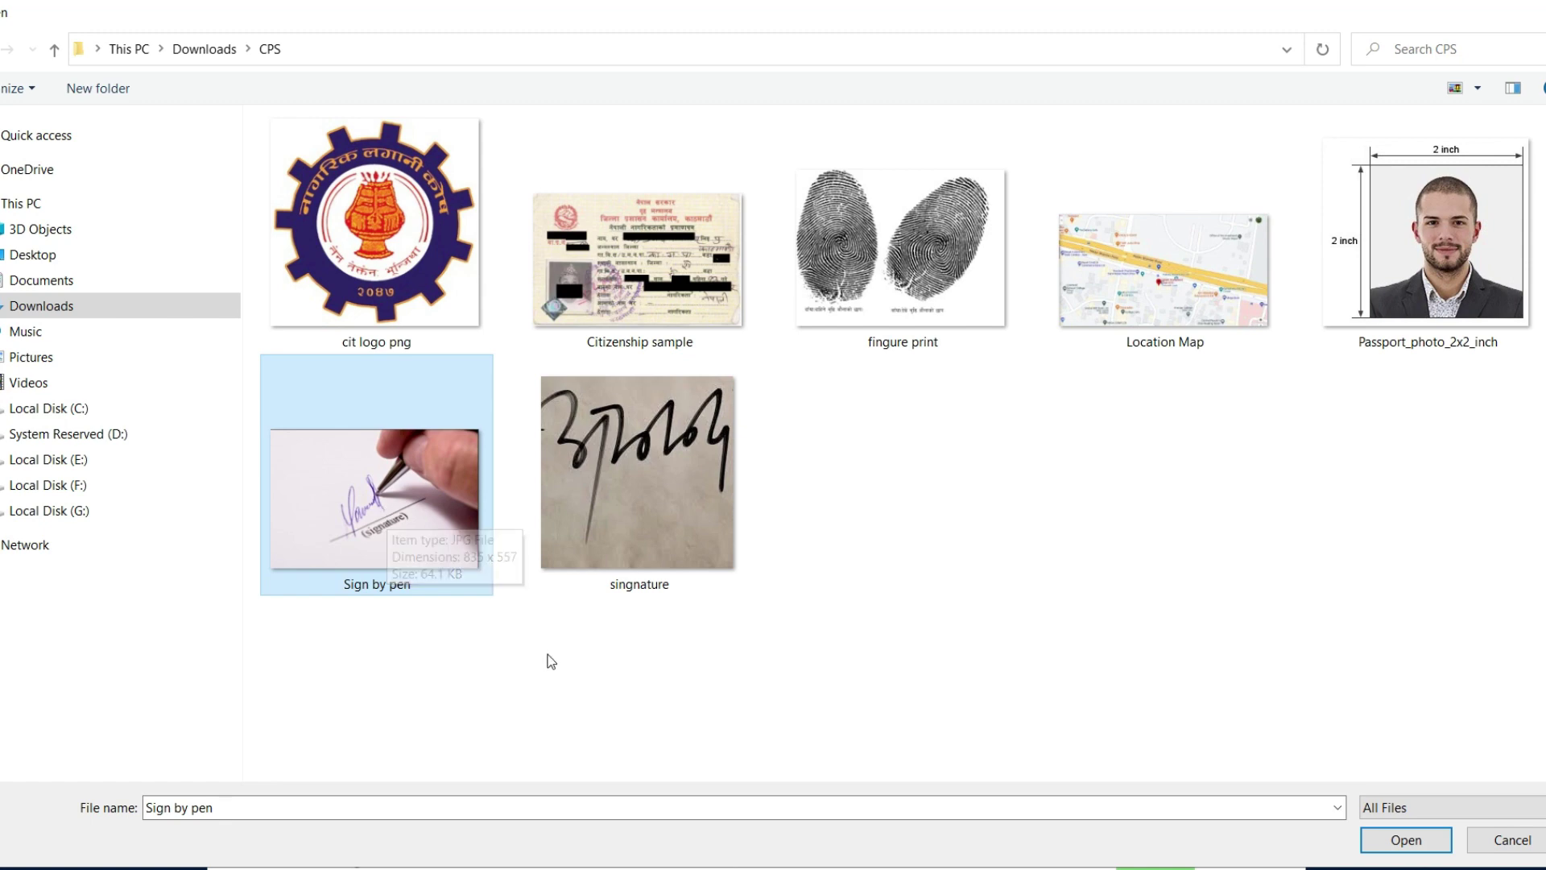
pyautogui.doubleClick(639, 467)
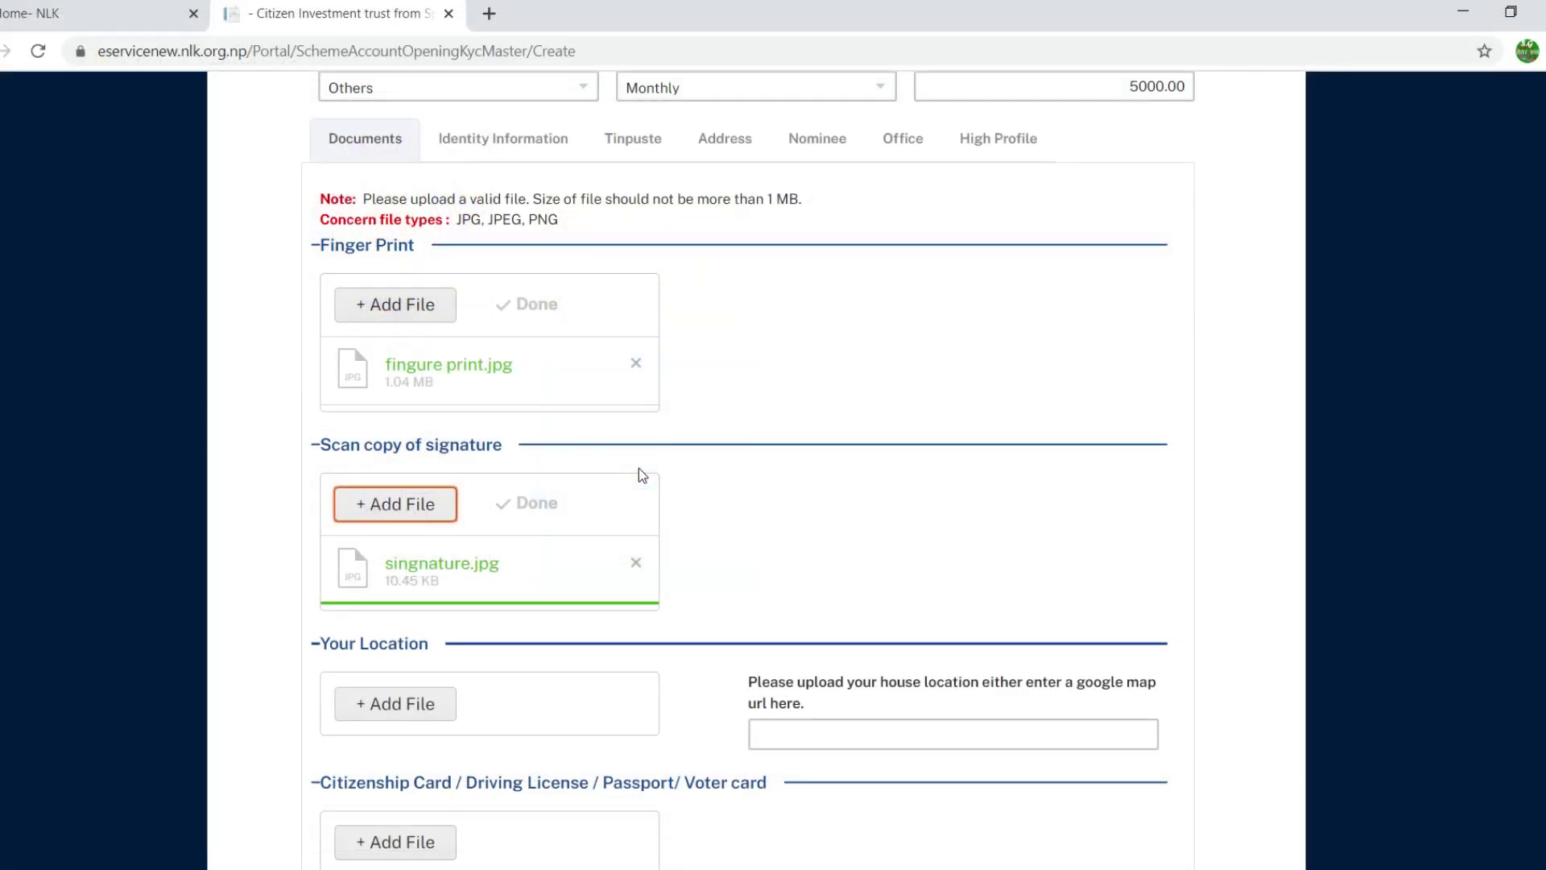
pyautogui.scroll(-1, 642, 477)
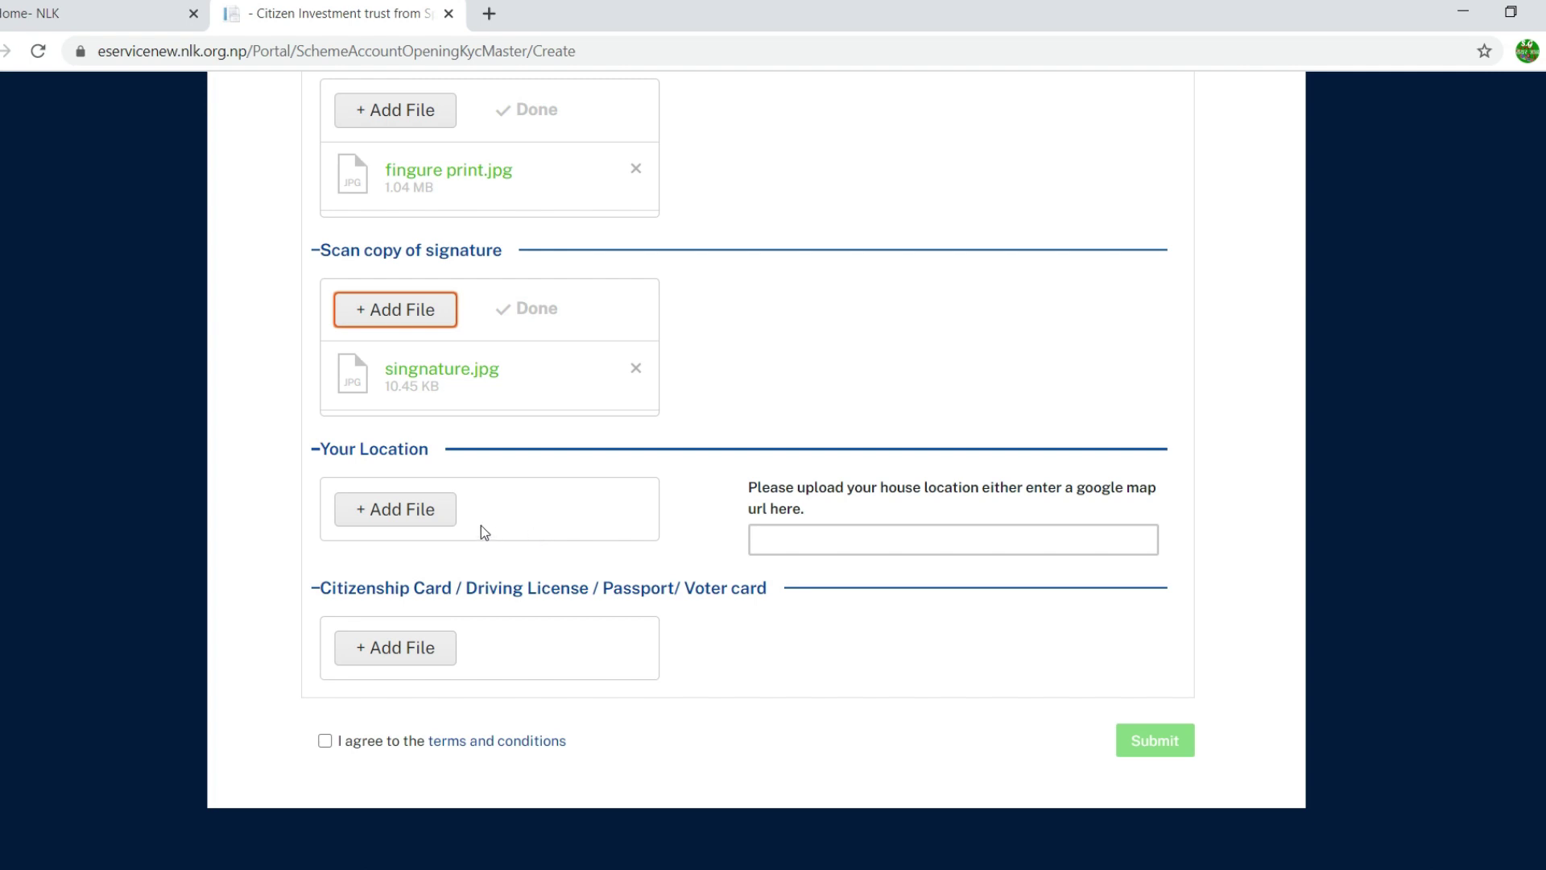
# Step: Upload Location Map.jpg under Your Location, then open a blank new browser tab
pyautogui.click(415, 524)
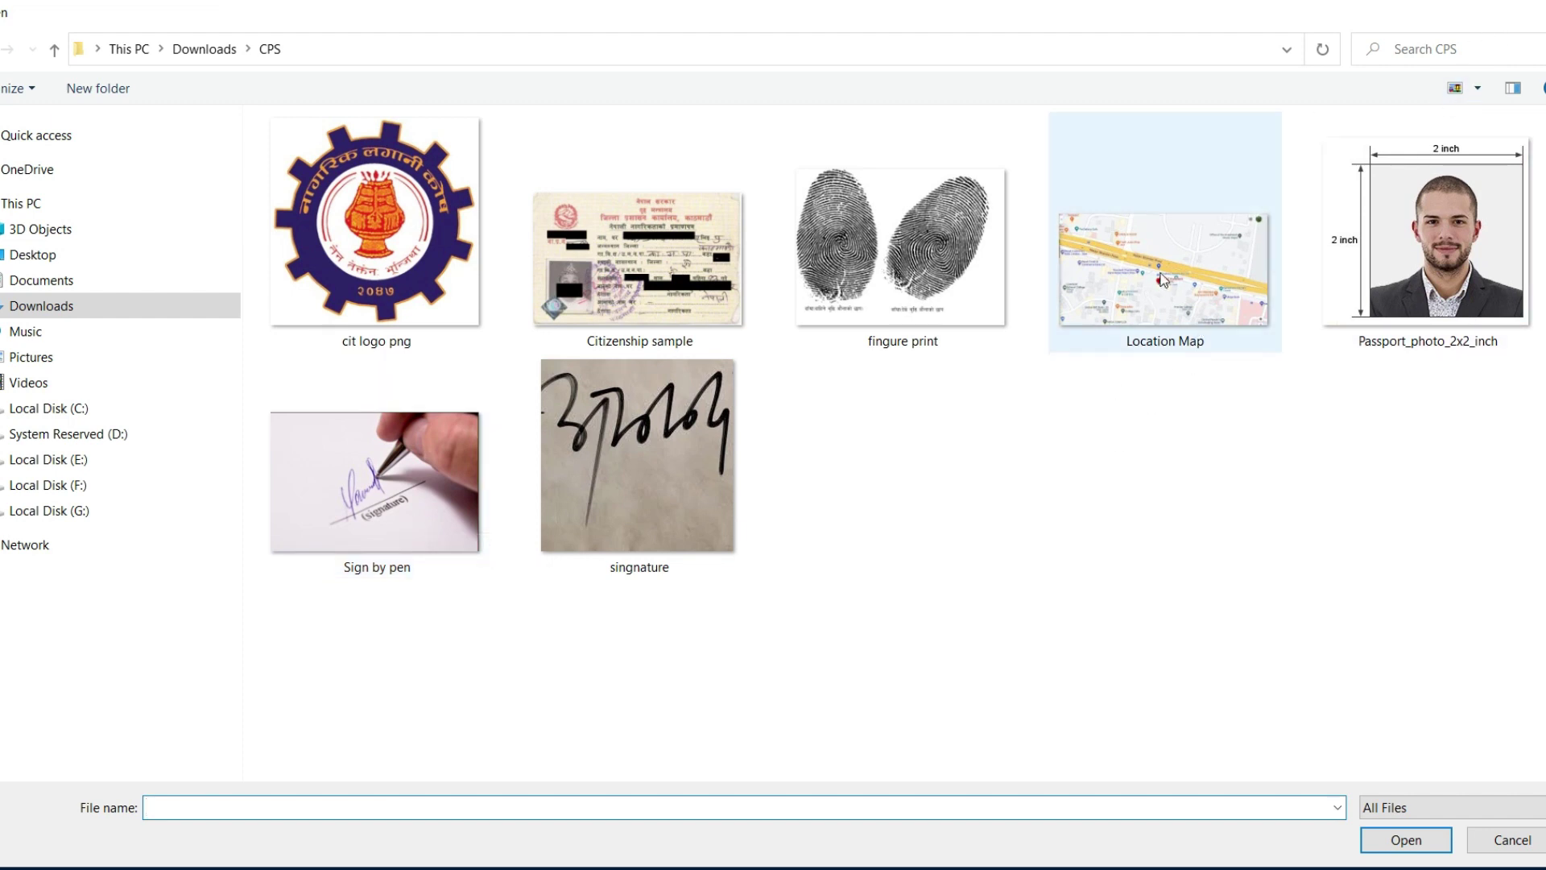
pyautogui.click(1148, 303)
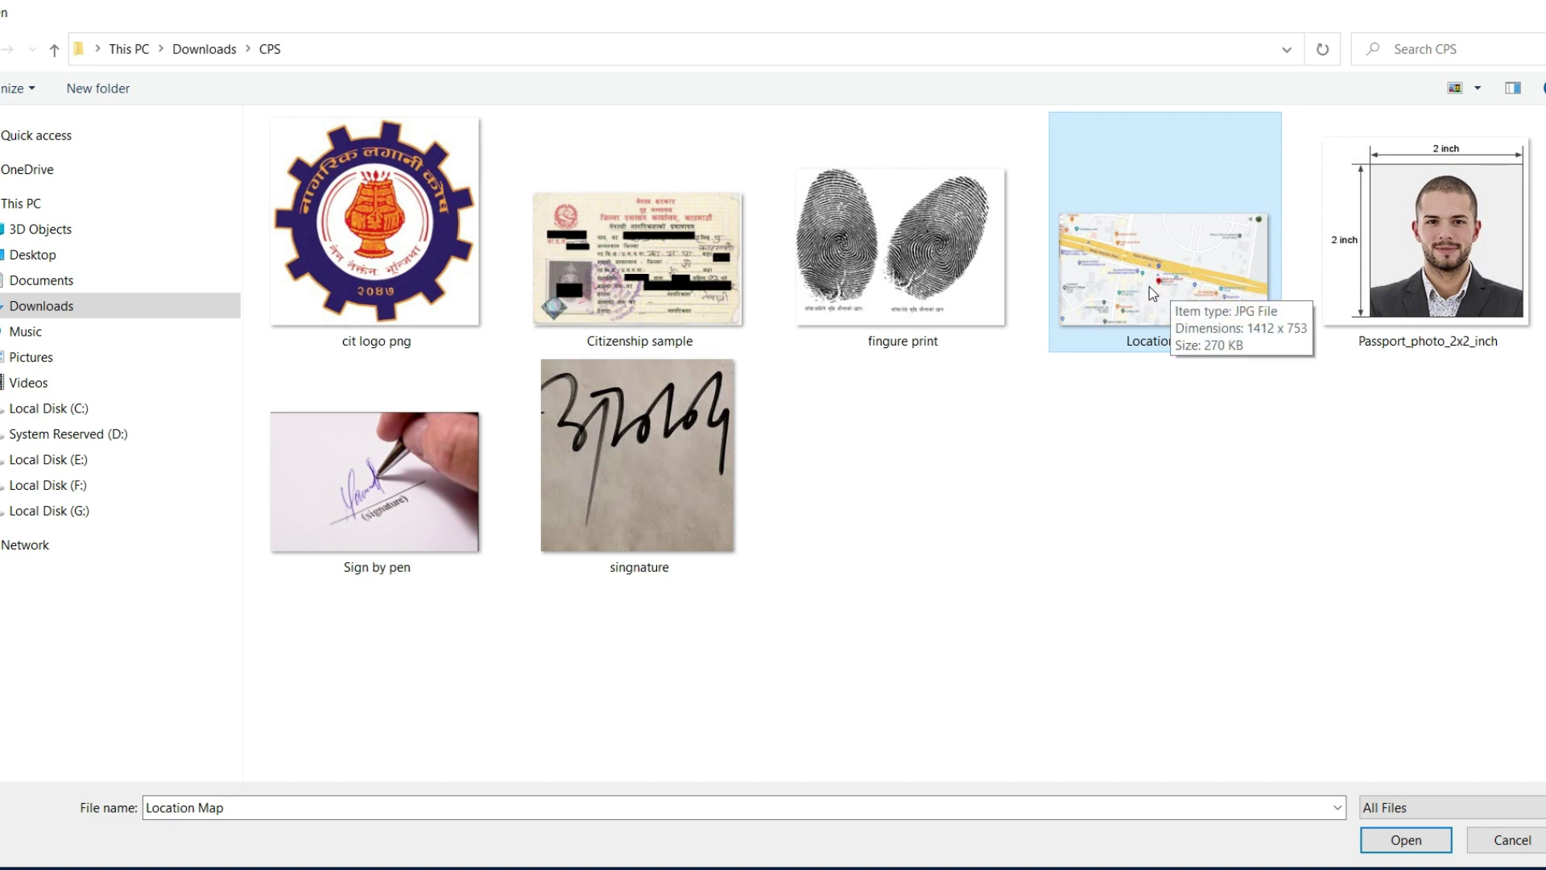
pyautogui.doubleClick(1148, 286)
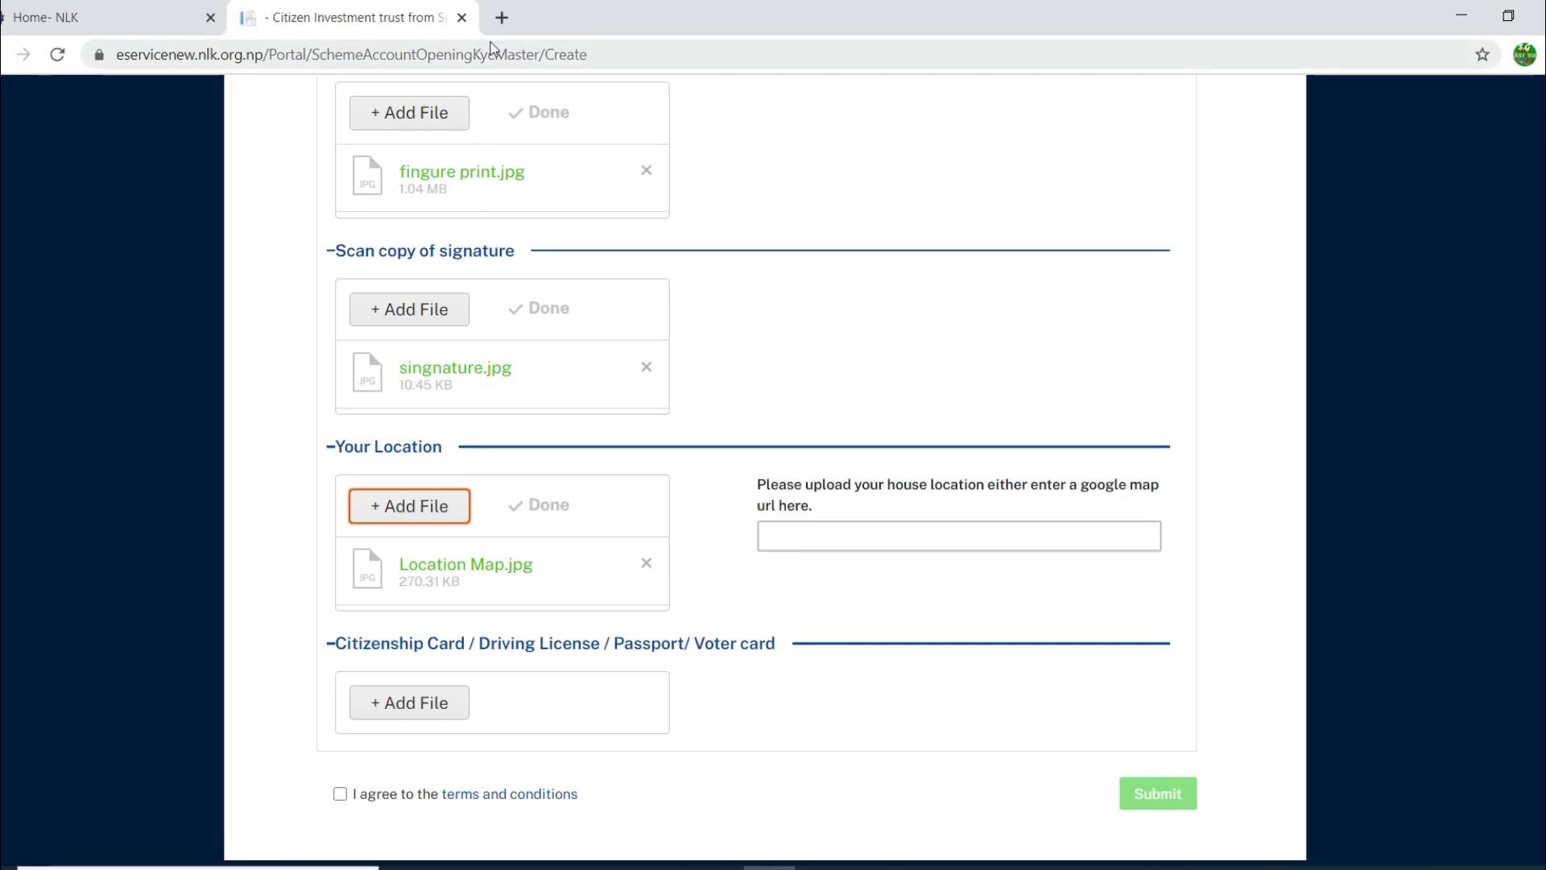
pyautogui.click(501, 19)
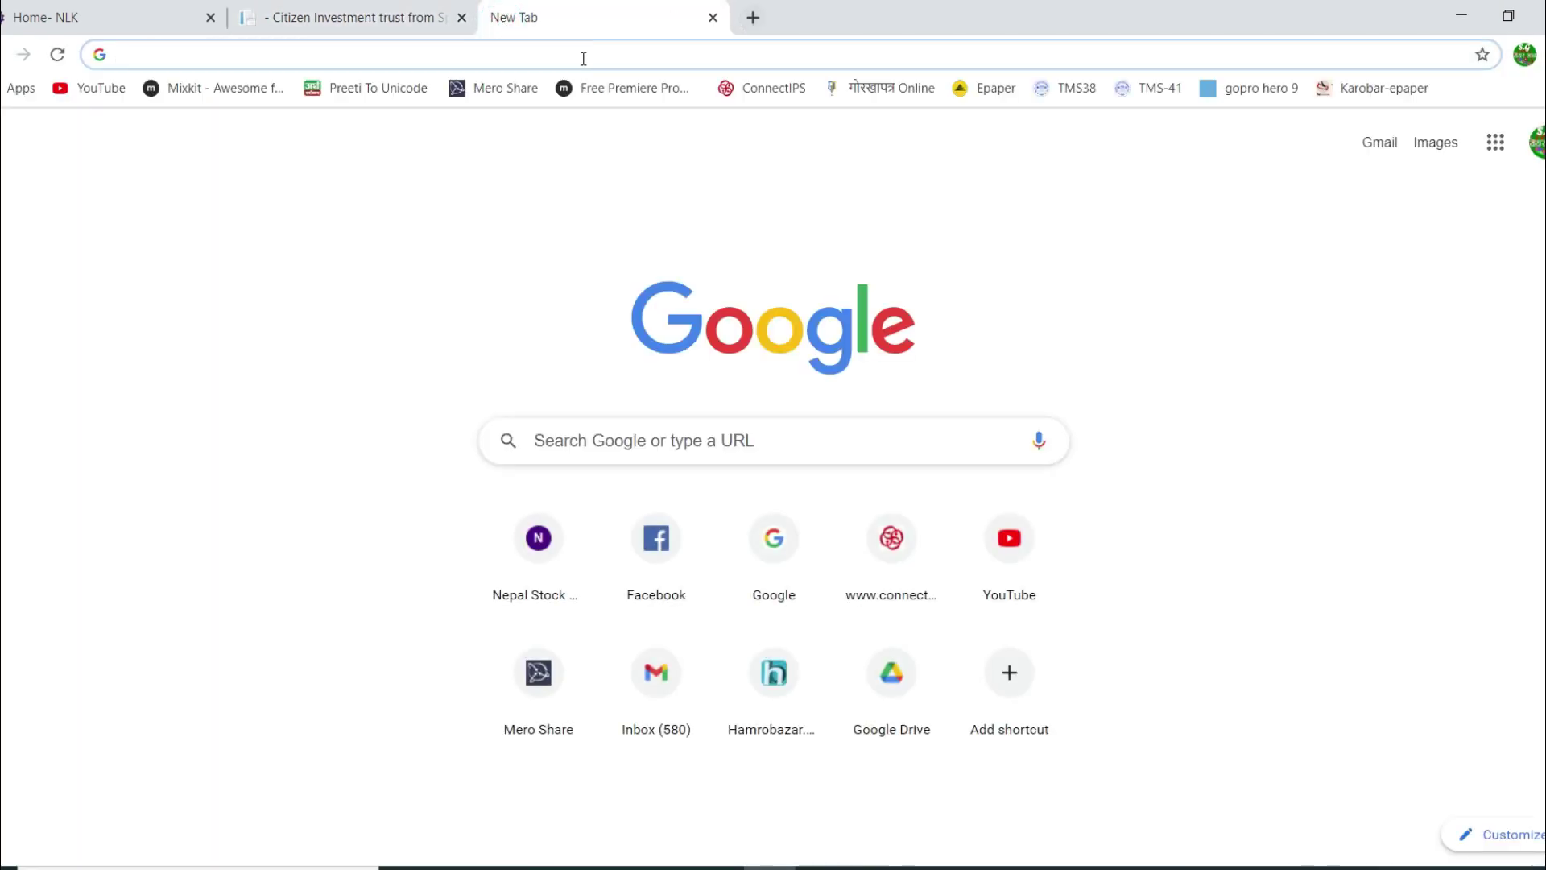
# Step: Search Google Maps for 'cit', show Citizen Investment Trust (CIT), then return to the form
pyautogui.click(1492, 143)
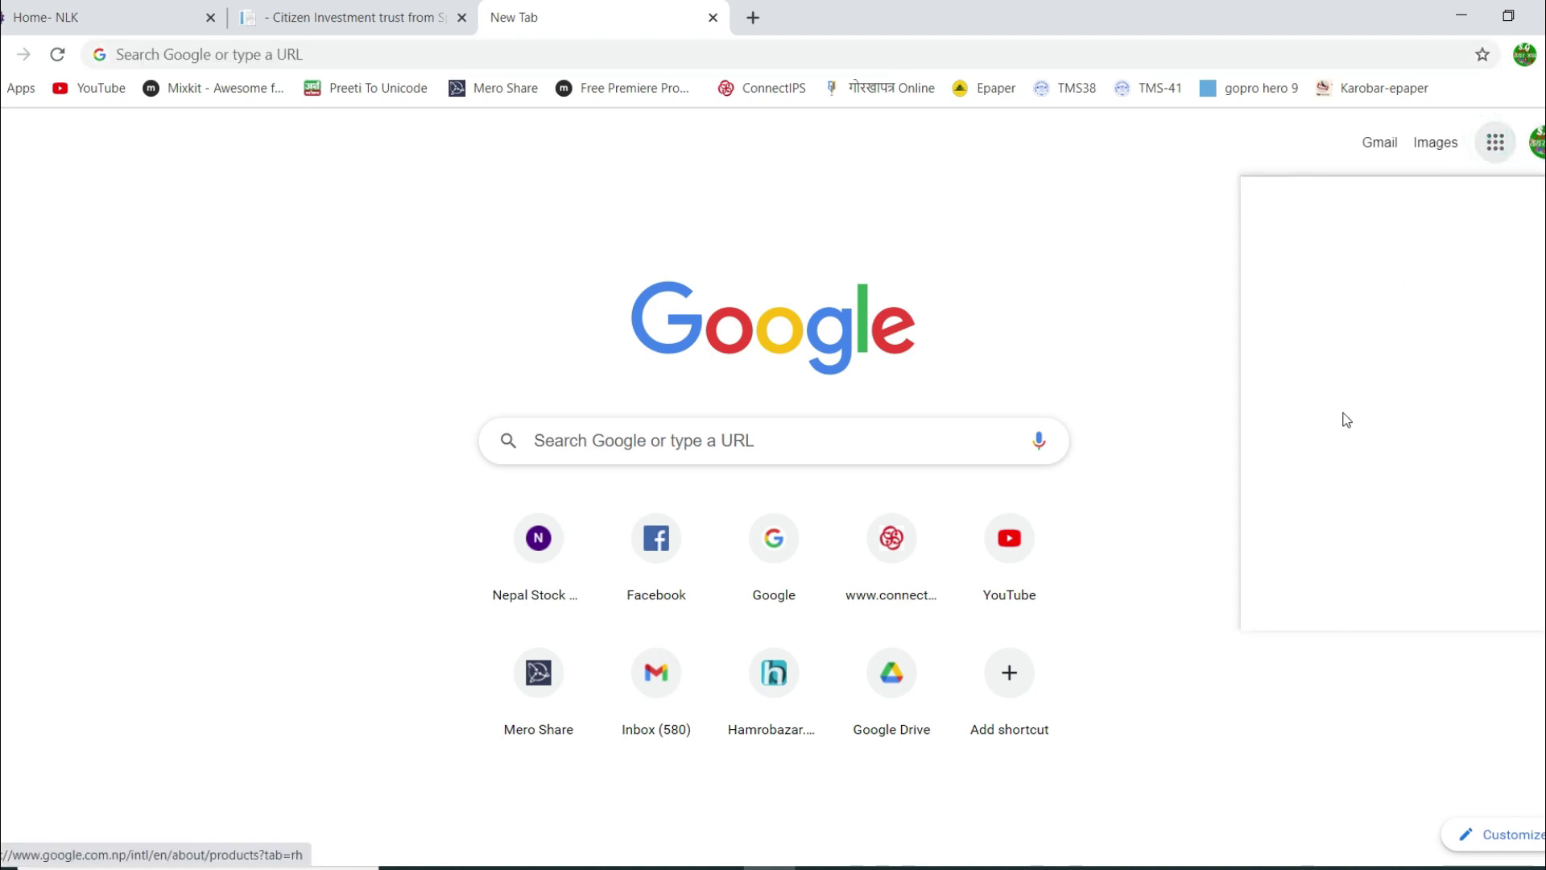
pyautogui.click(1309, 423)
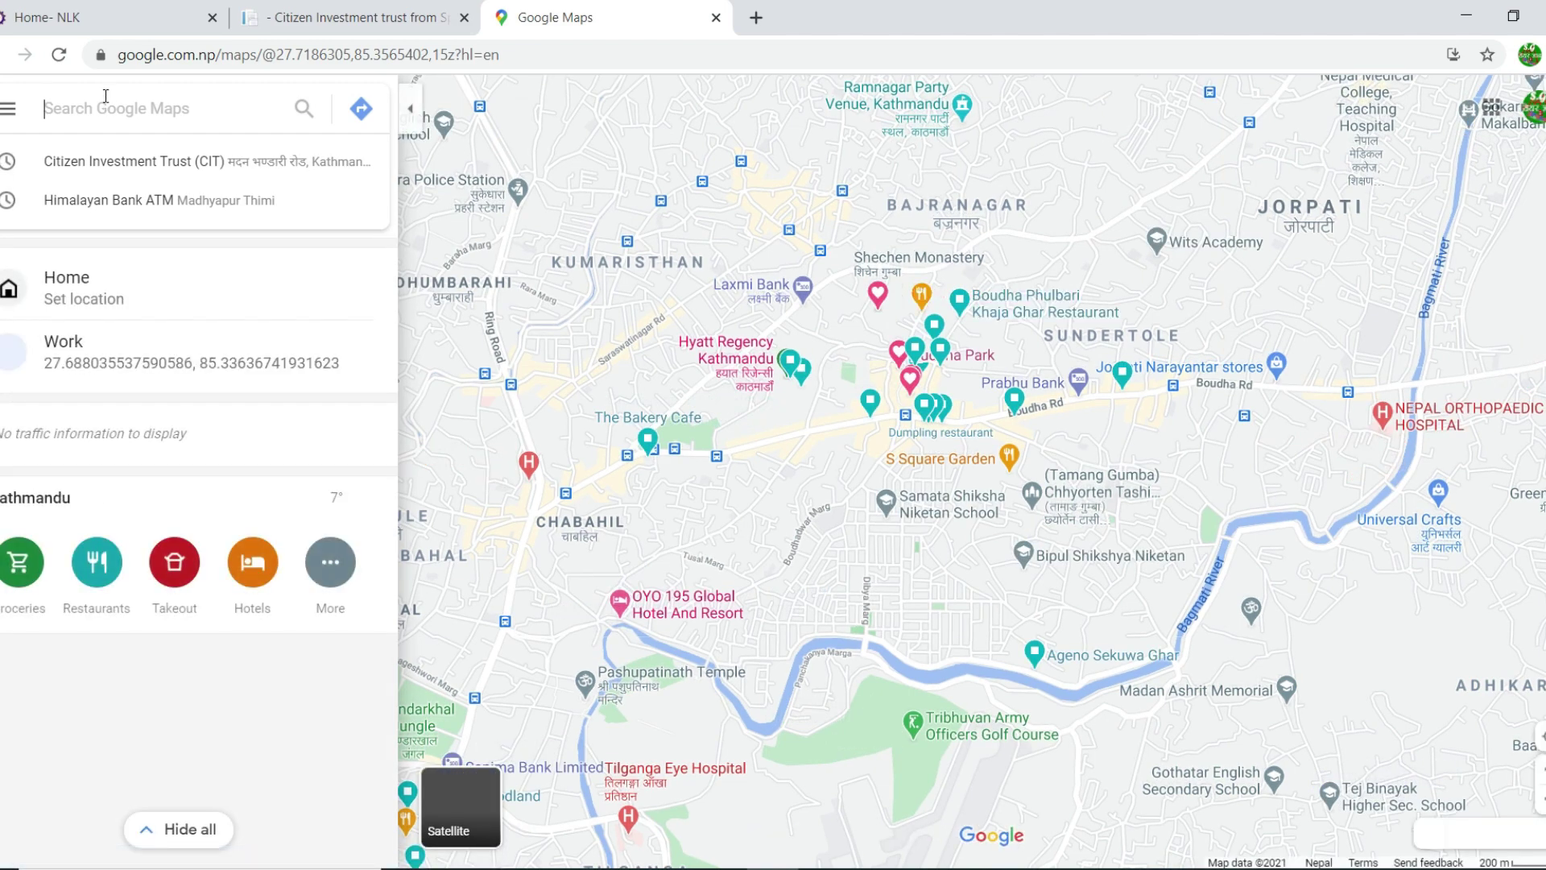
pyautogui.write('cit')
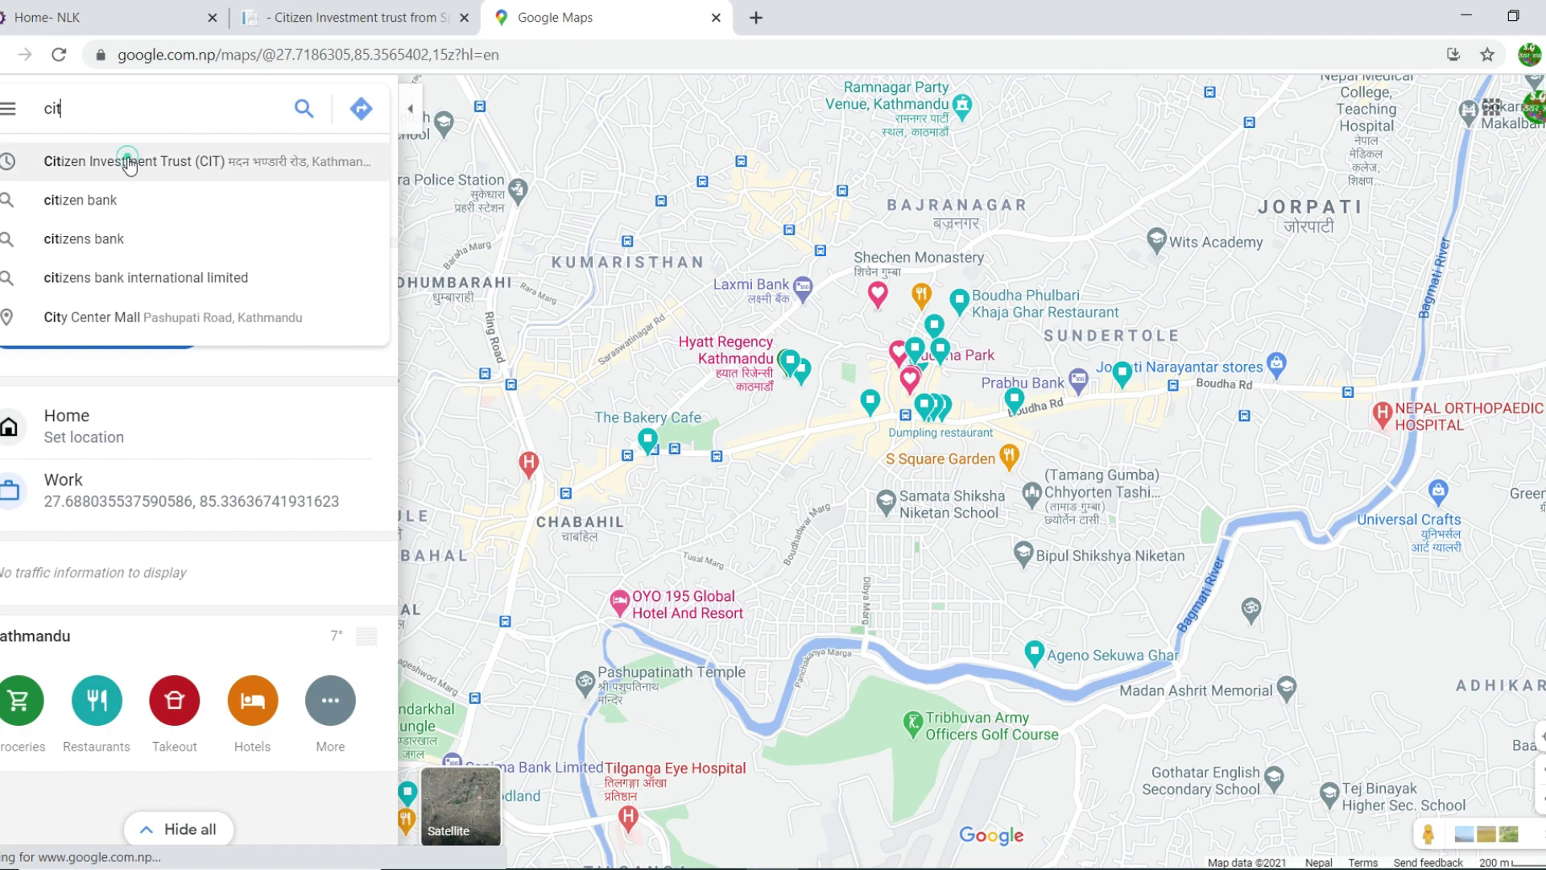
pyautogui.click(201, 161)
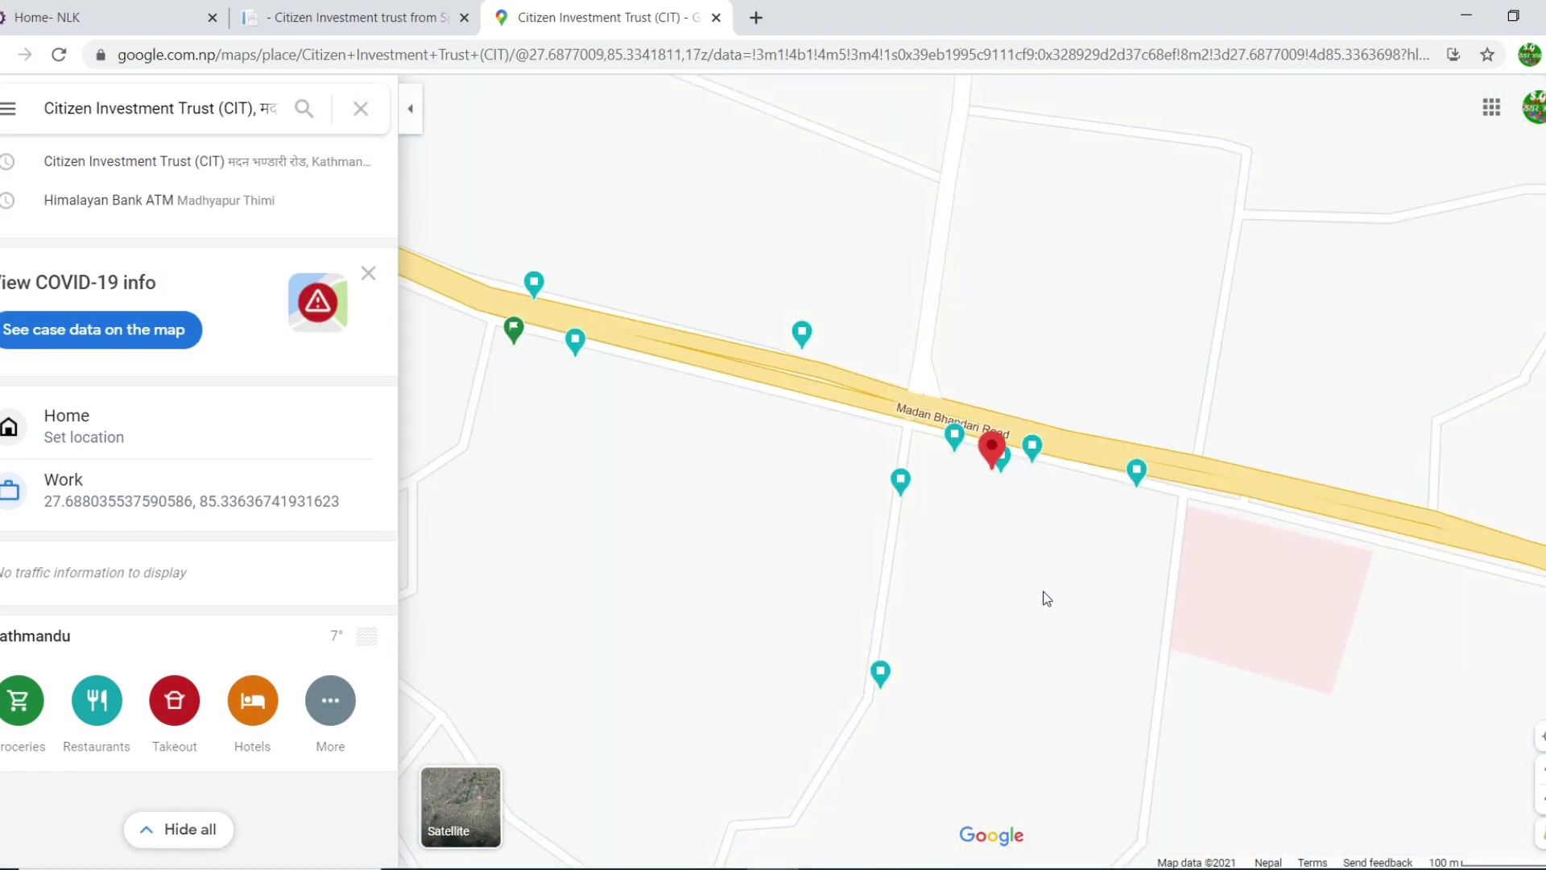
pyautogui.moveTo(1010, 482)
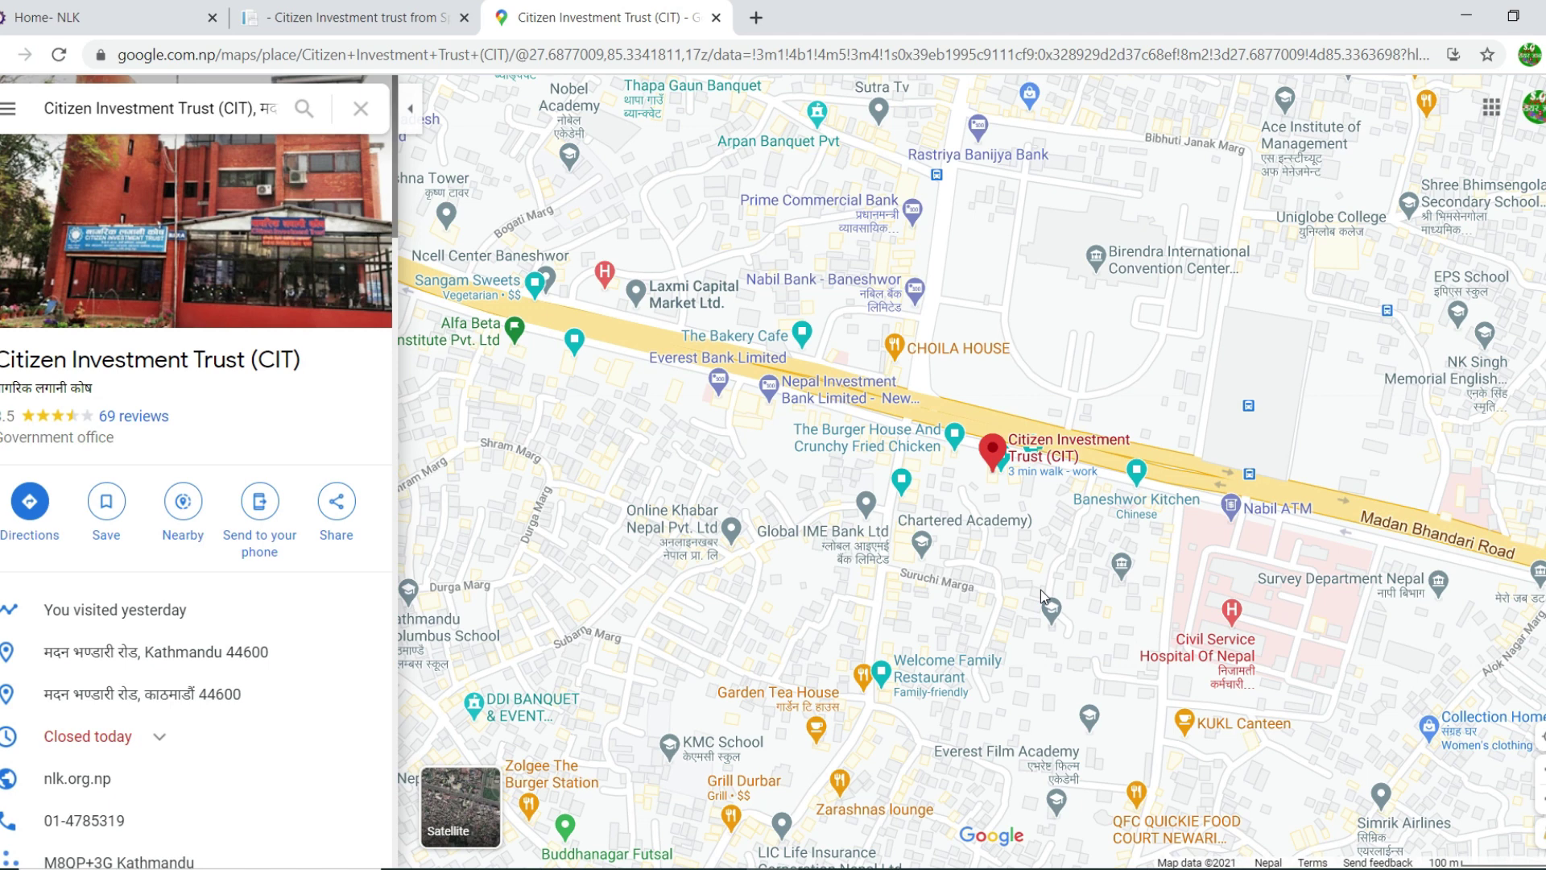
pyautogui.click(294, 10)
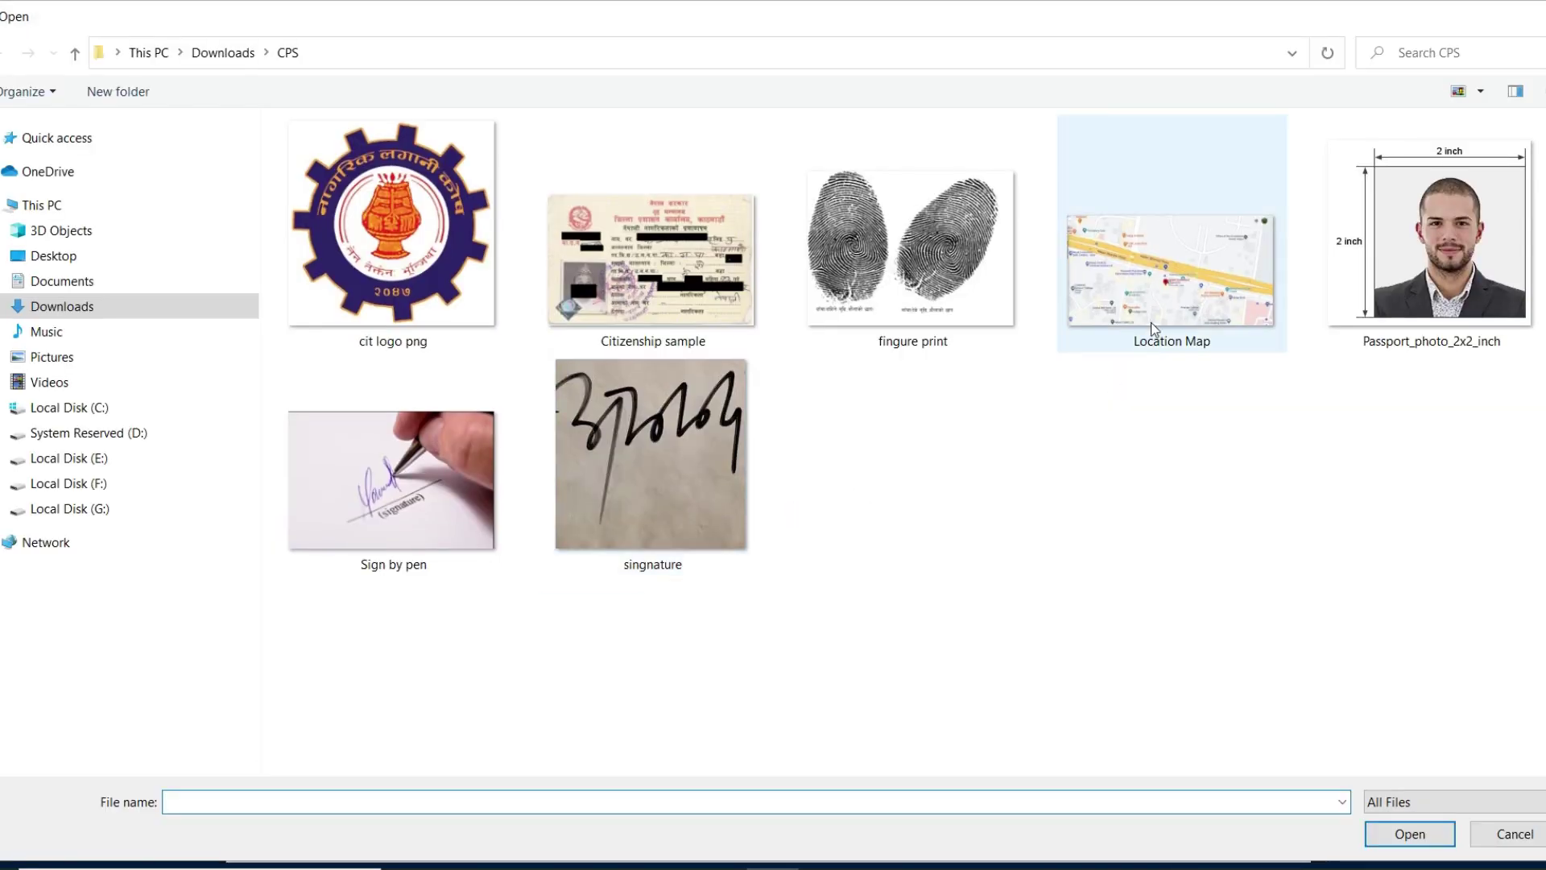
# Step: Upload a second copy of Location Map.jpg (270.31 KB) under Your Location
pyautogui.click(1183, 276)
pyautogui.doubleClick(1169, 283)
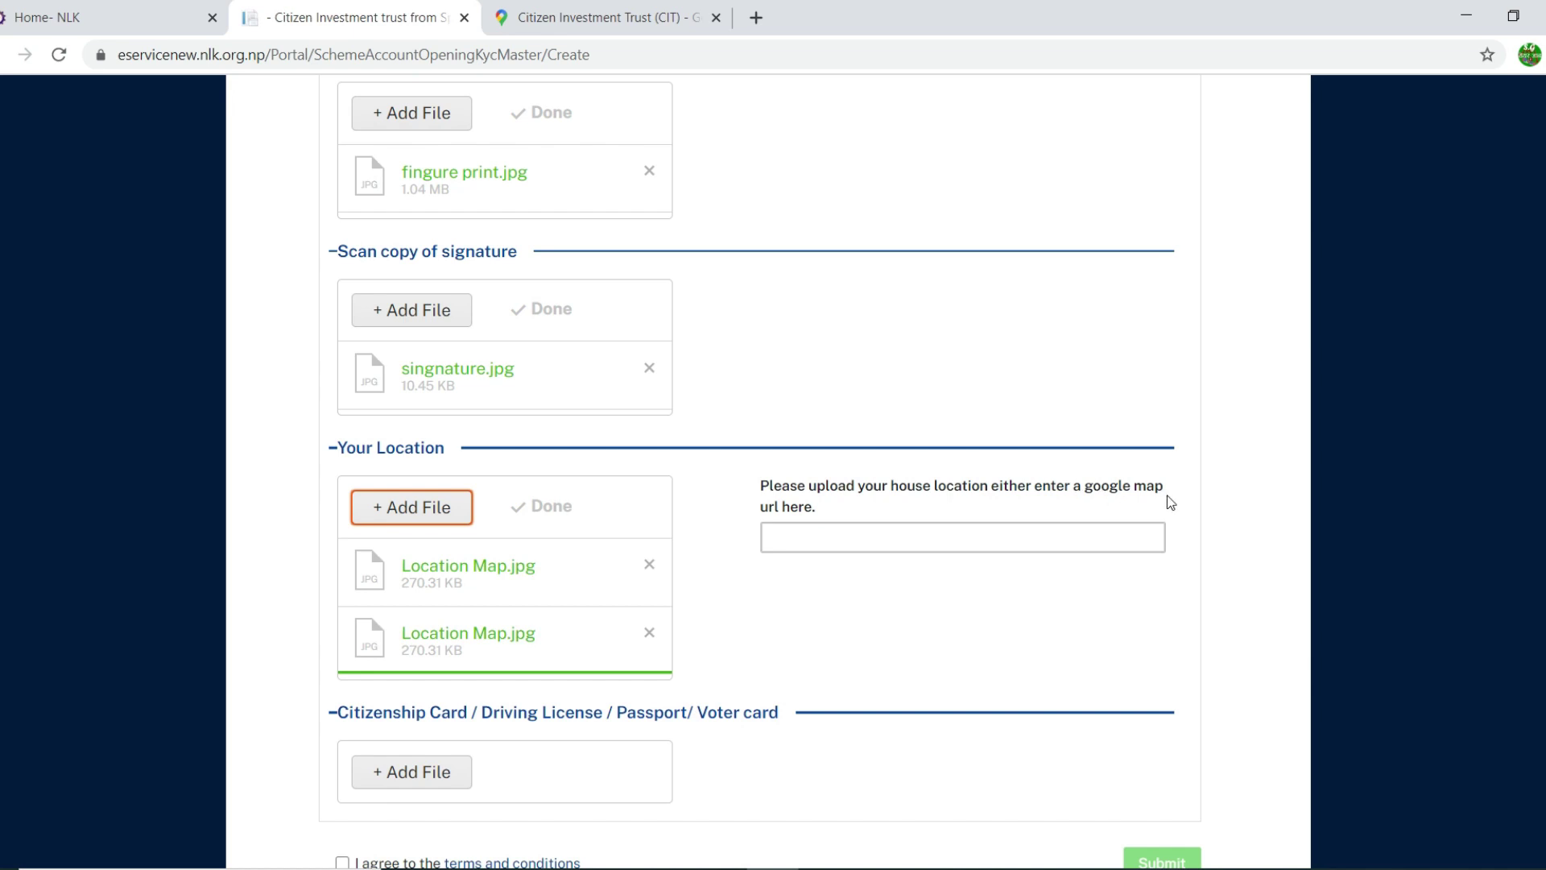
# Step: Copy the Google Maps share link for the CIT office and return to the KYC form
pyautogui.click(795, 536)
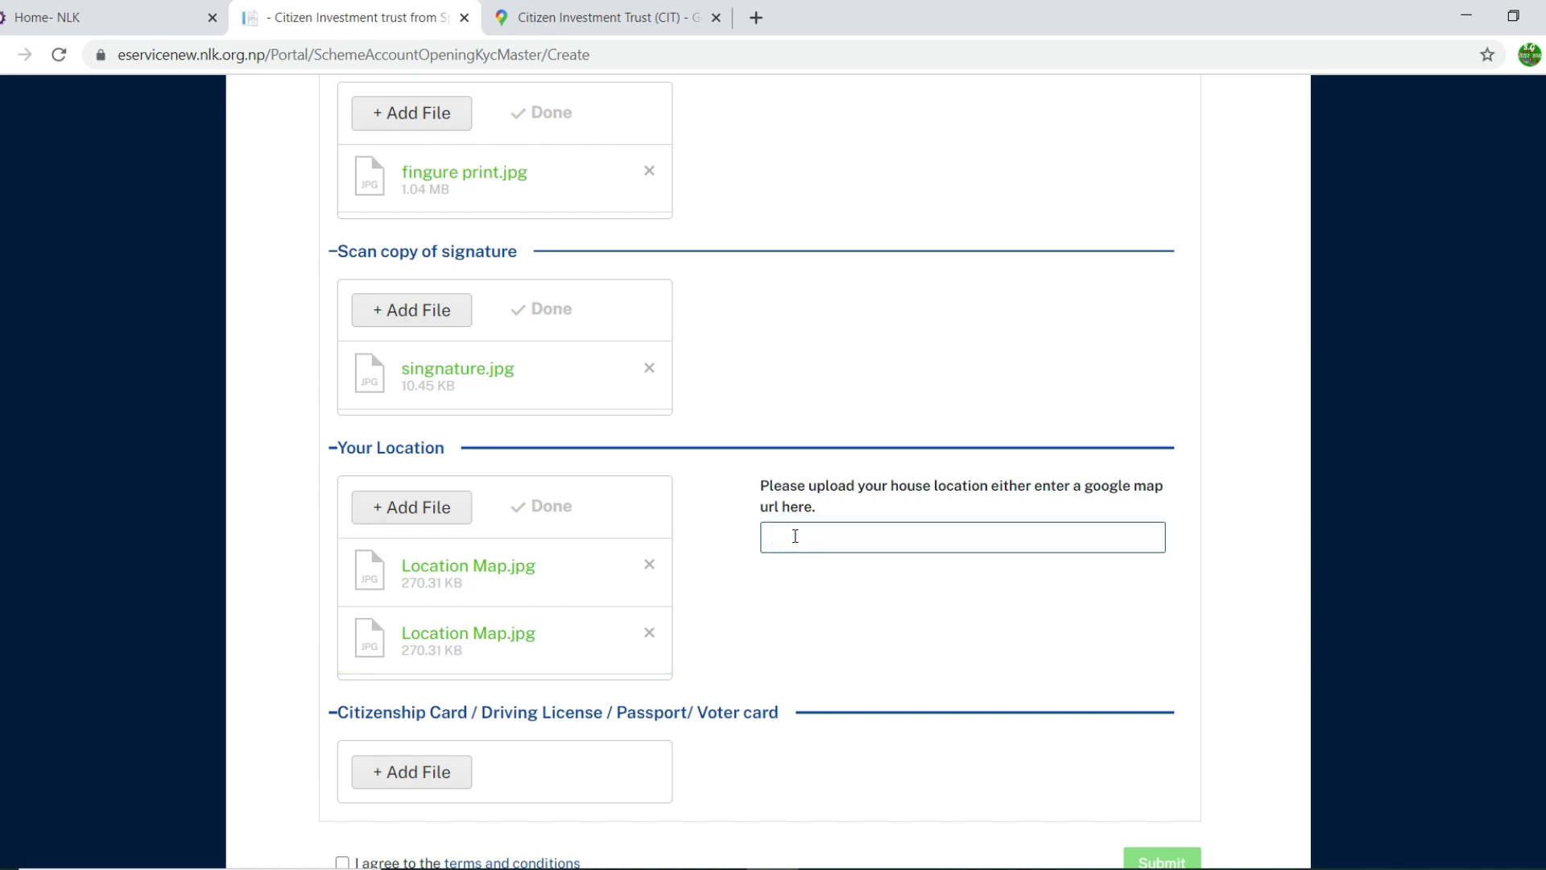
pyautogui.click(667, 20)
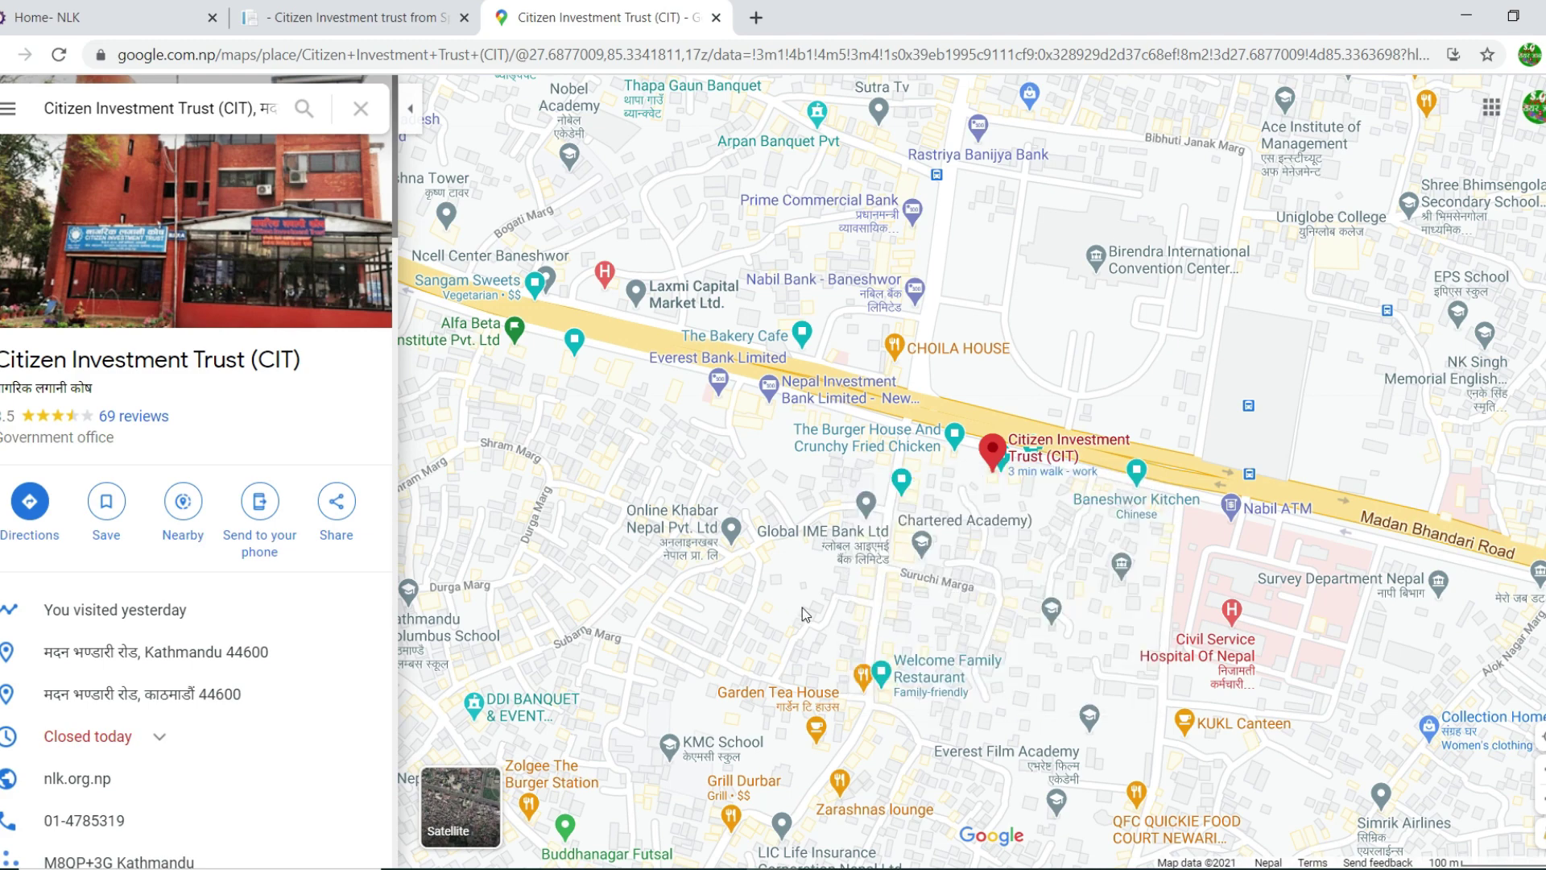
pyautogui.moveTo(952, 523)
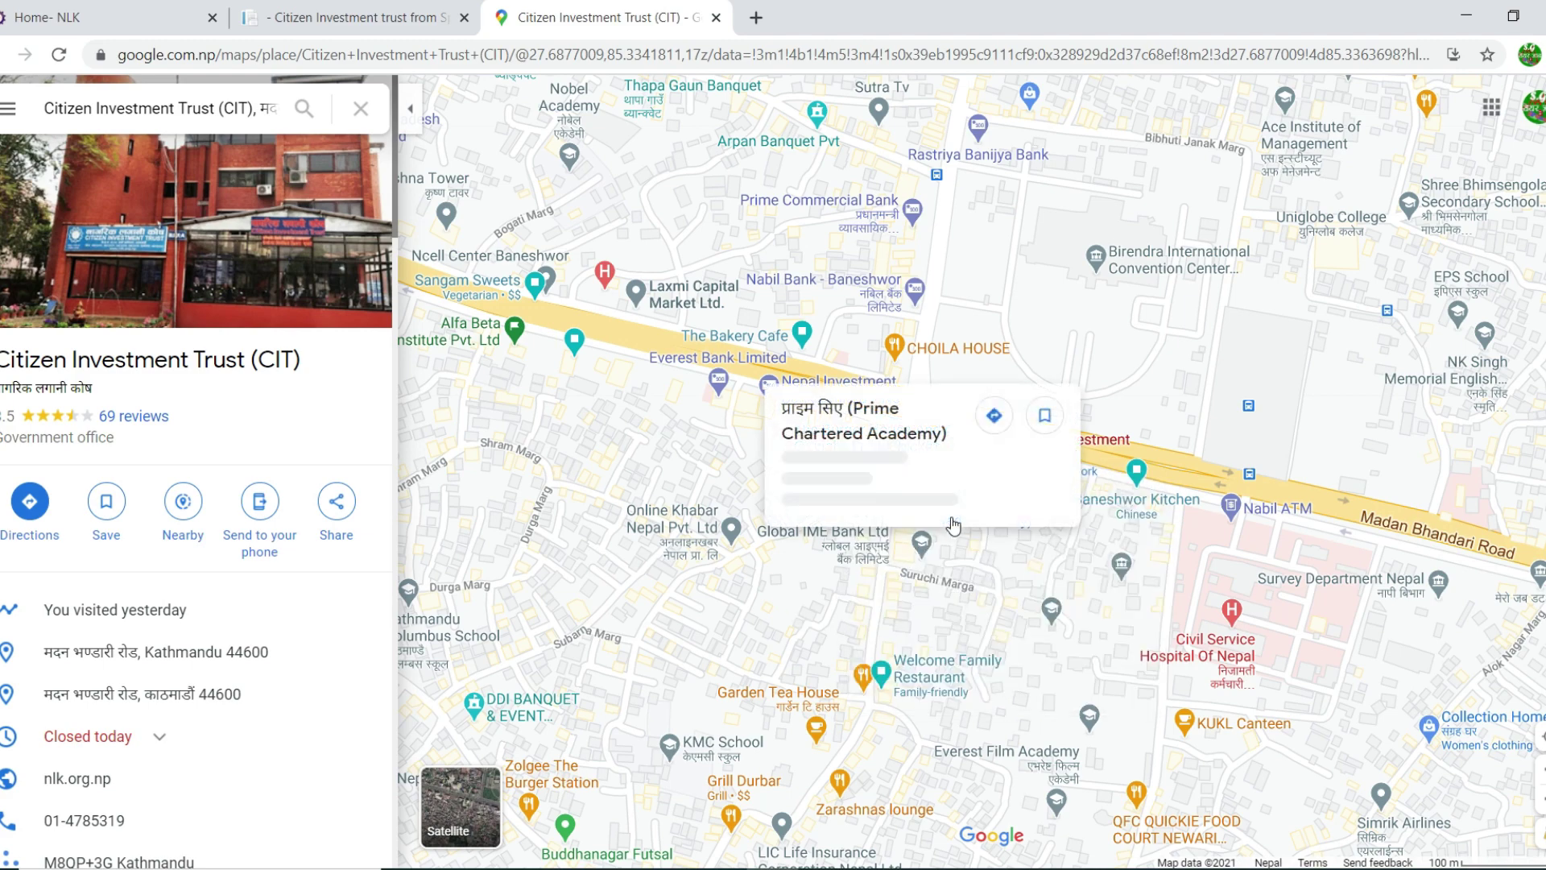
pyautogui.click(337, 506)
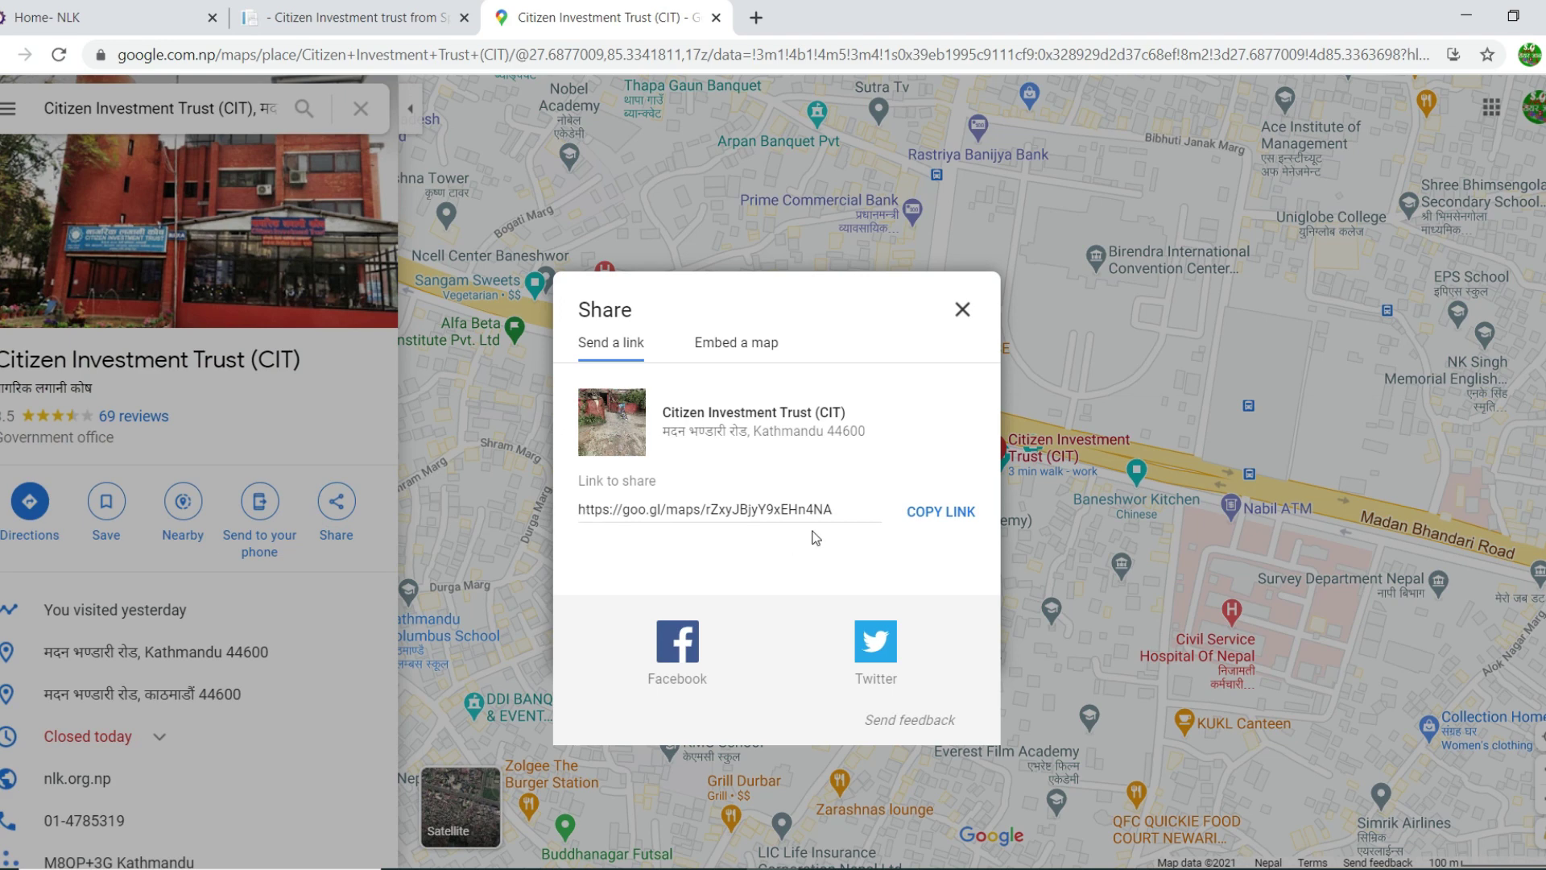
pyautogui.click(949, 515)
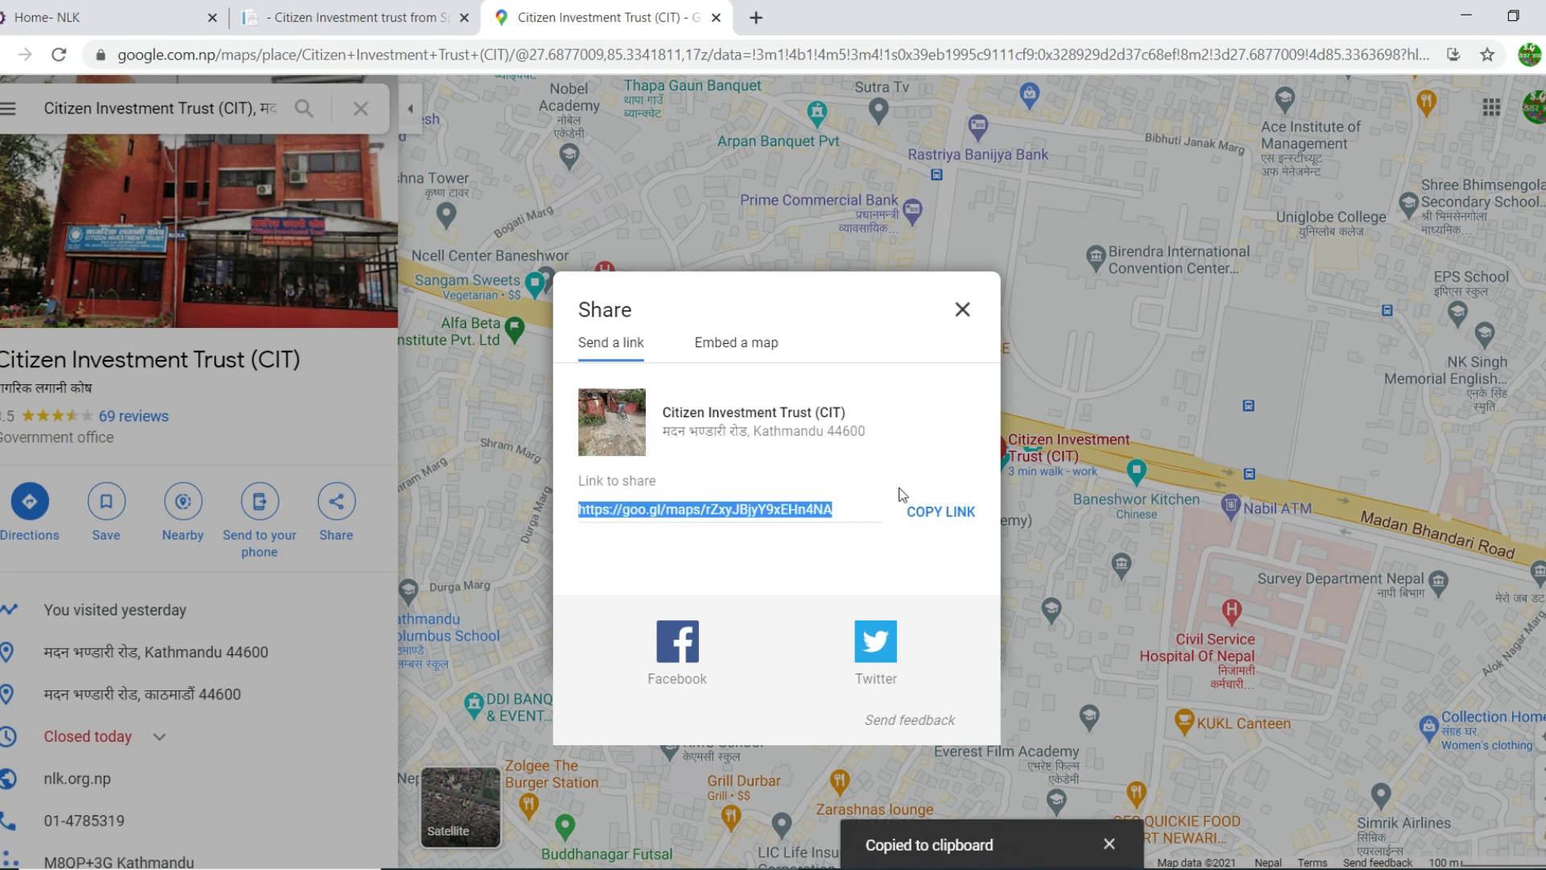
pyautogui.click(358, 24)
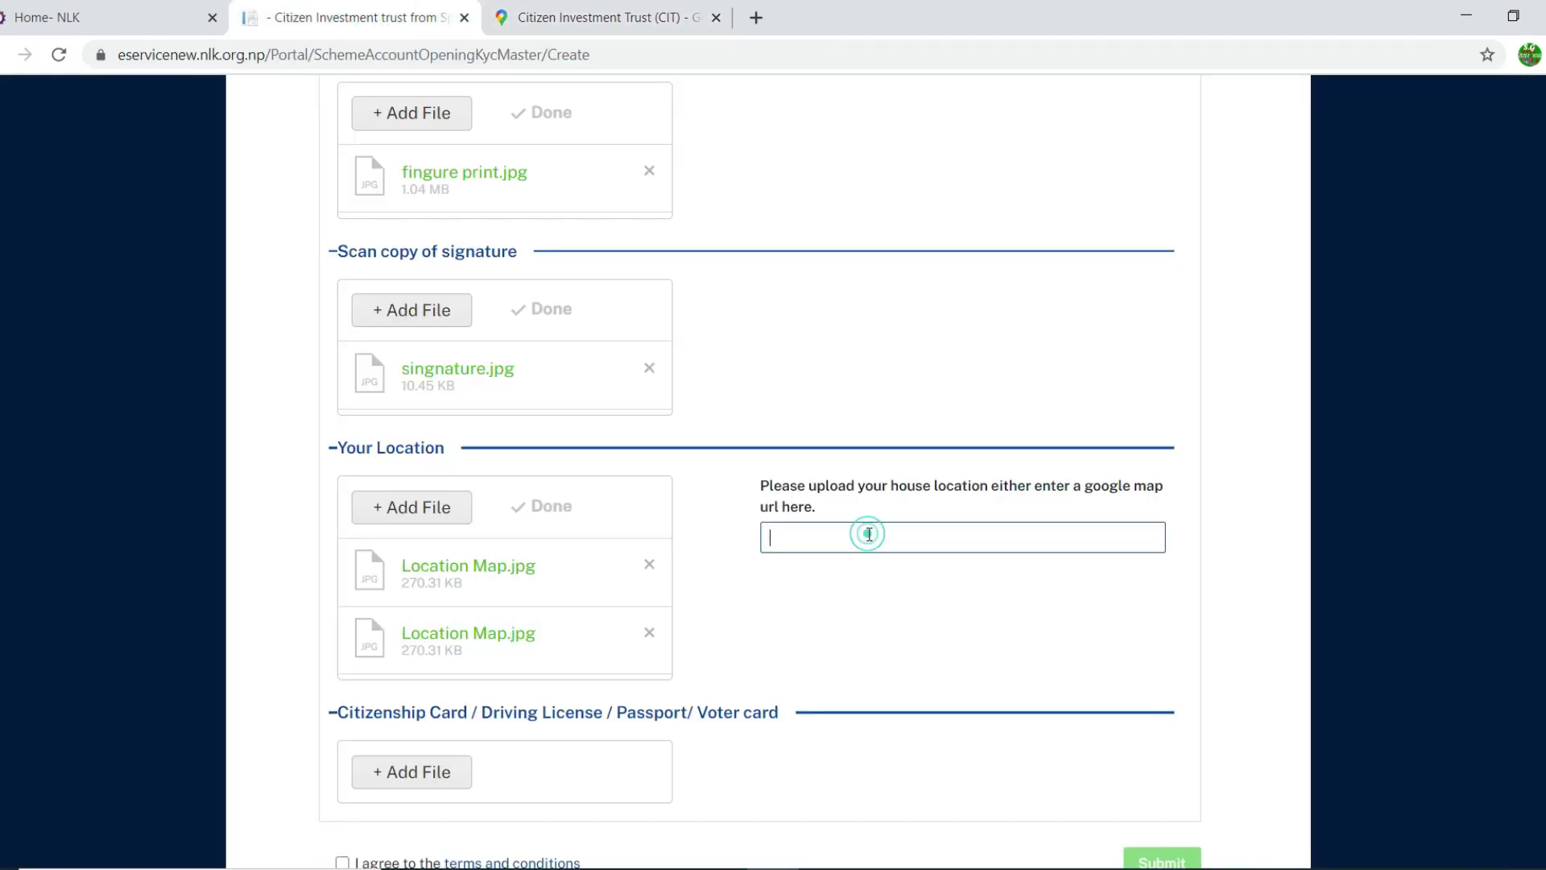
# Step: Paste the copied CIT Google Maps link into the house location map URL field
pyautogui.hotkey('ctrl', 'v')
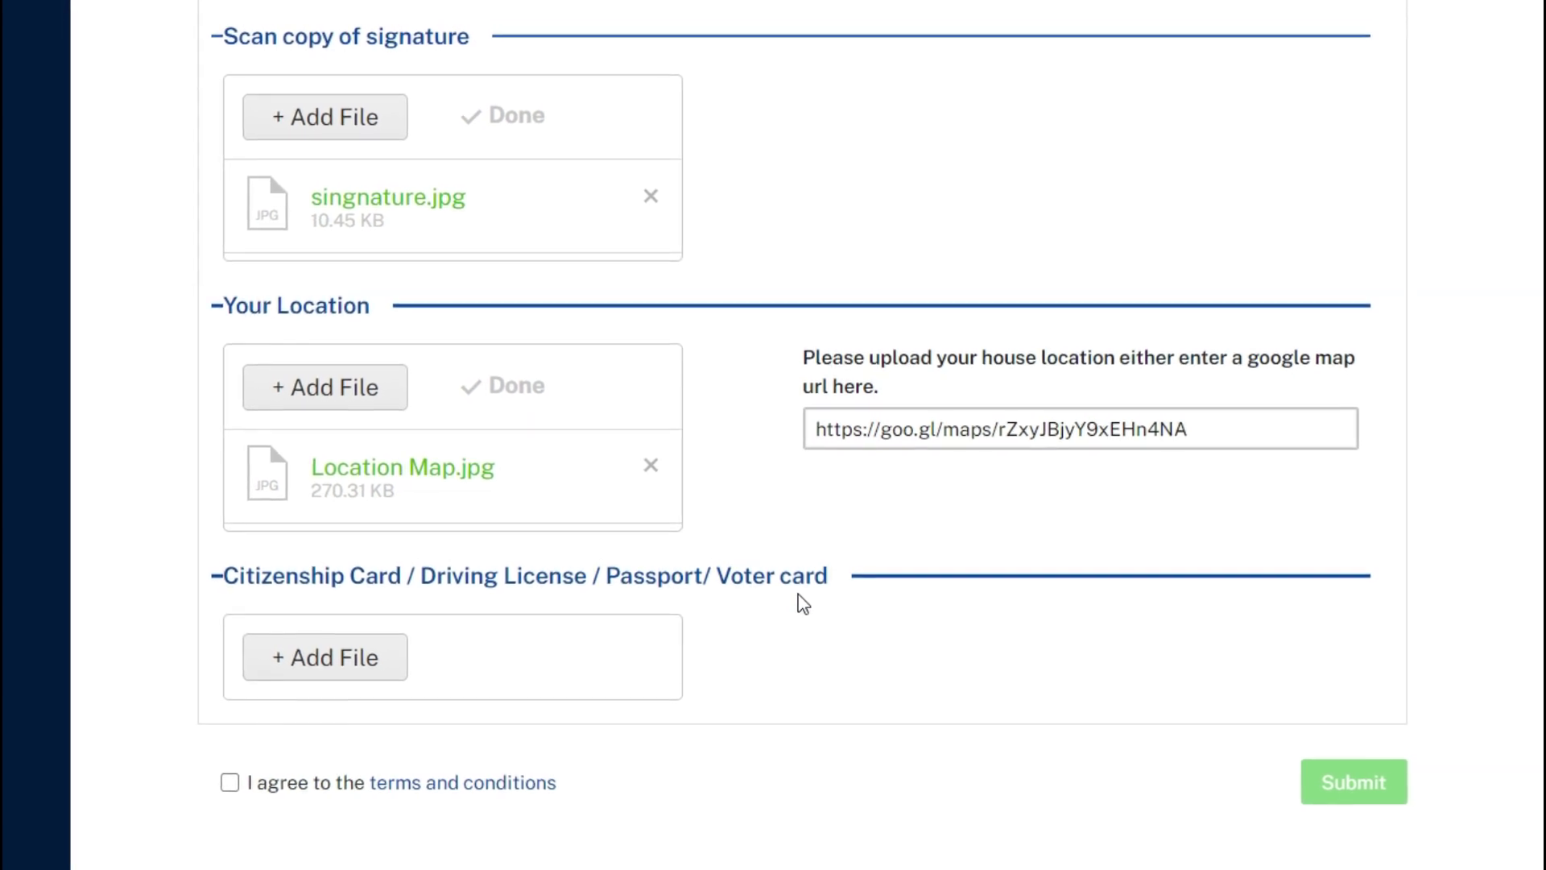
# Step: Upload Citizenship sample.jpg (58.46 KB) under the Citizenship Card / Driving License / Passport / Voter card section
pyautogui.click(352, 659)
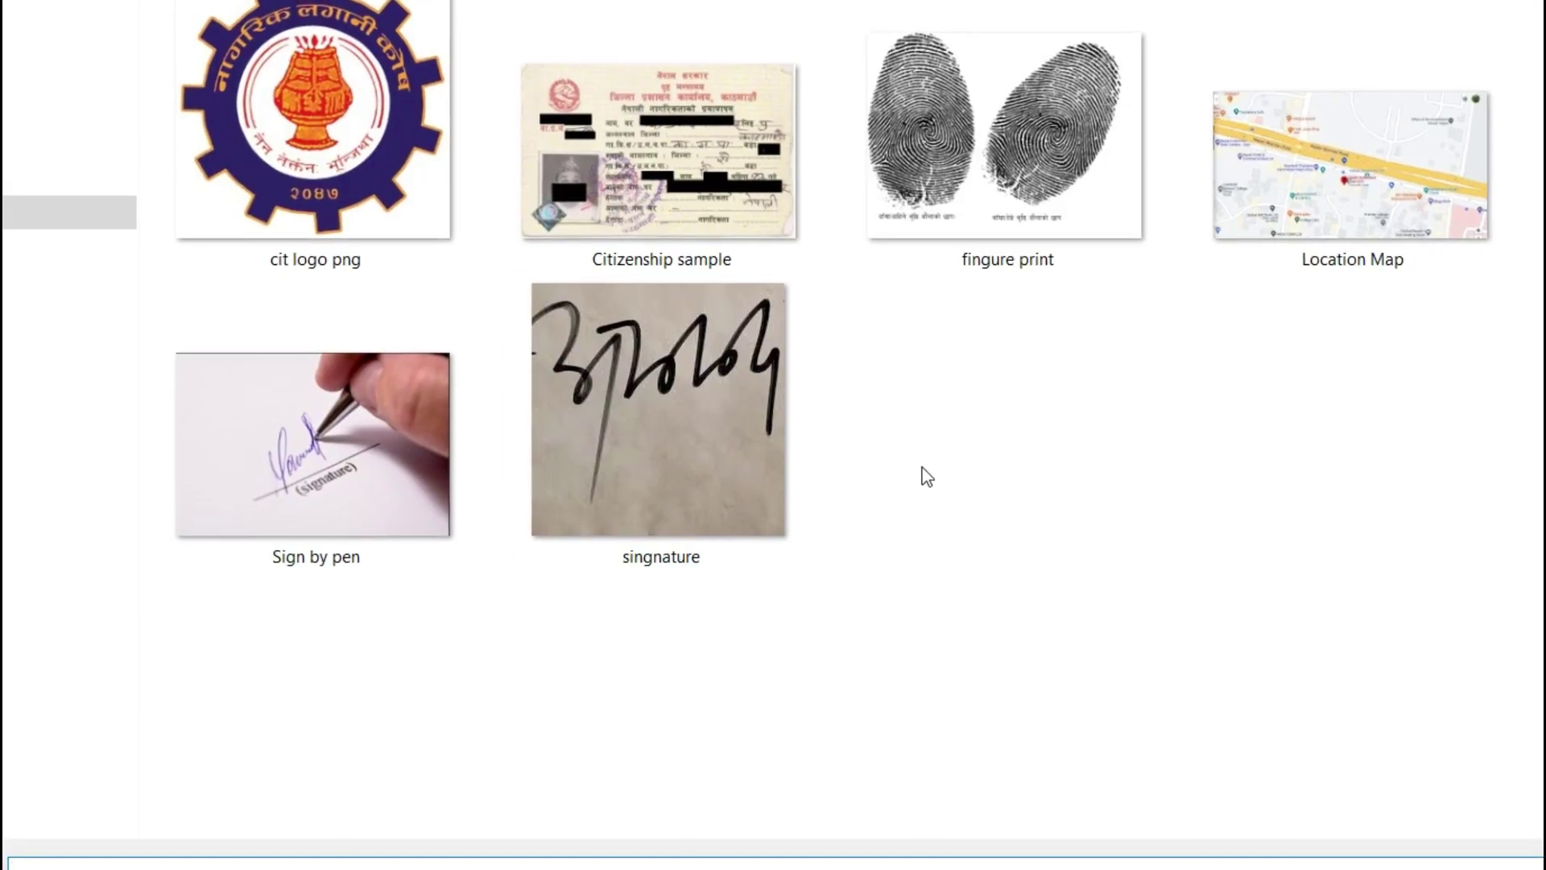
pyautogui.doubleClick(699, 148)
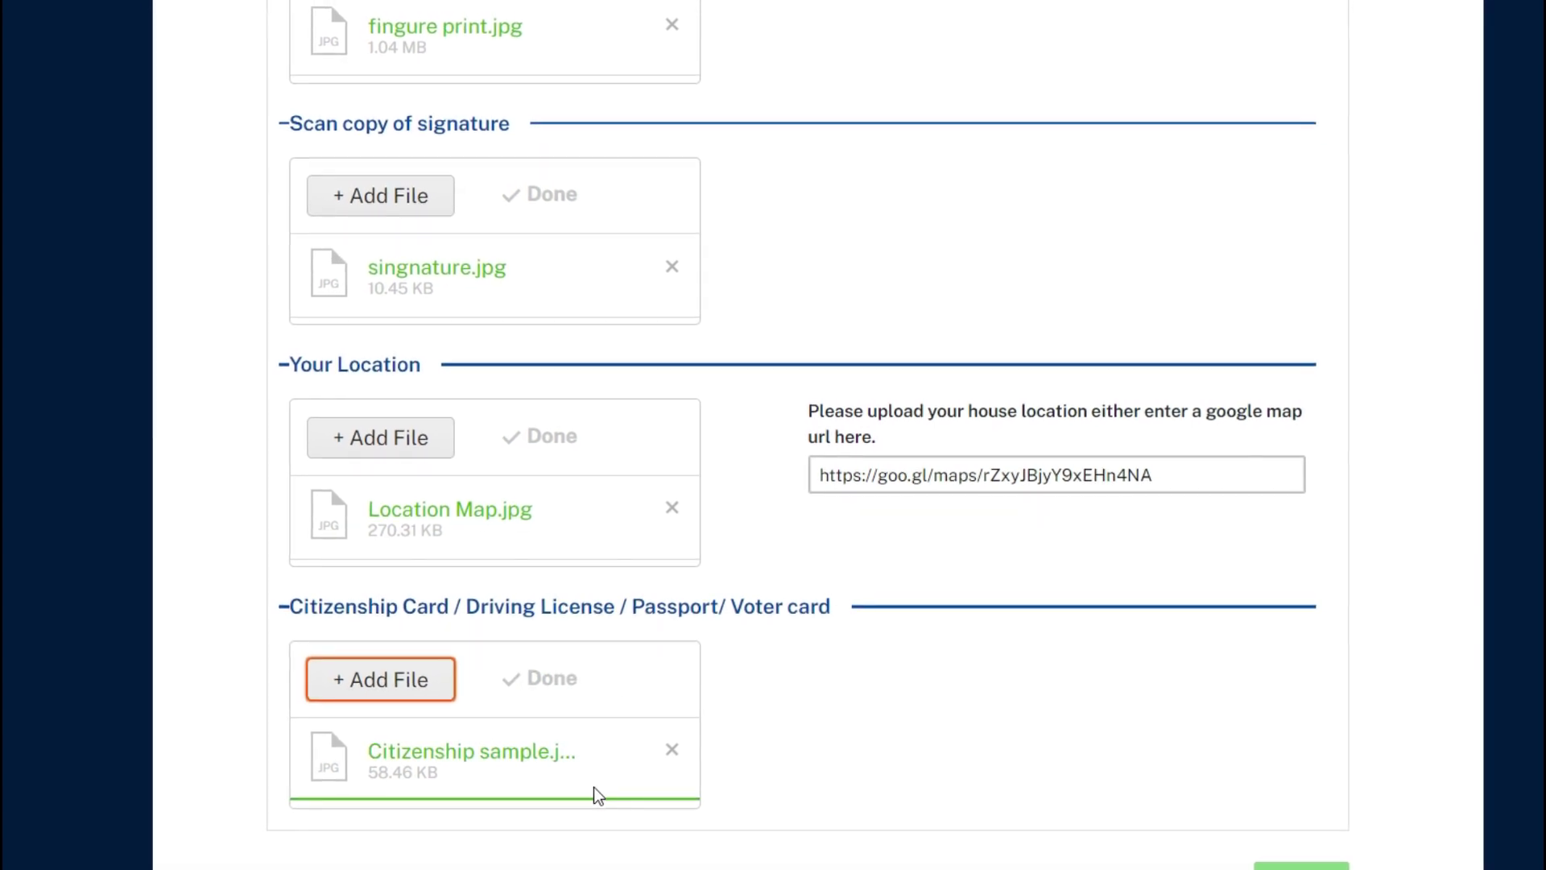
pyautogui.scroll(-1, 592, 786)
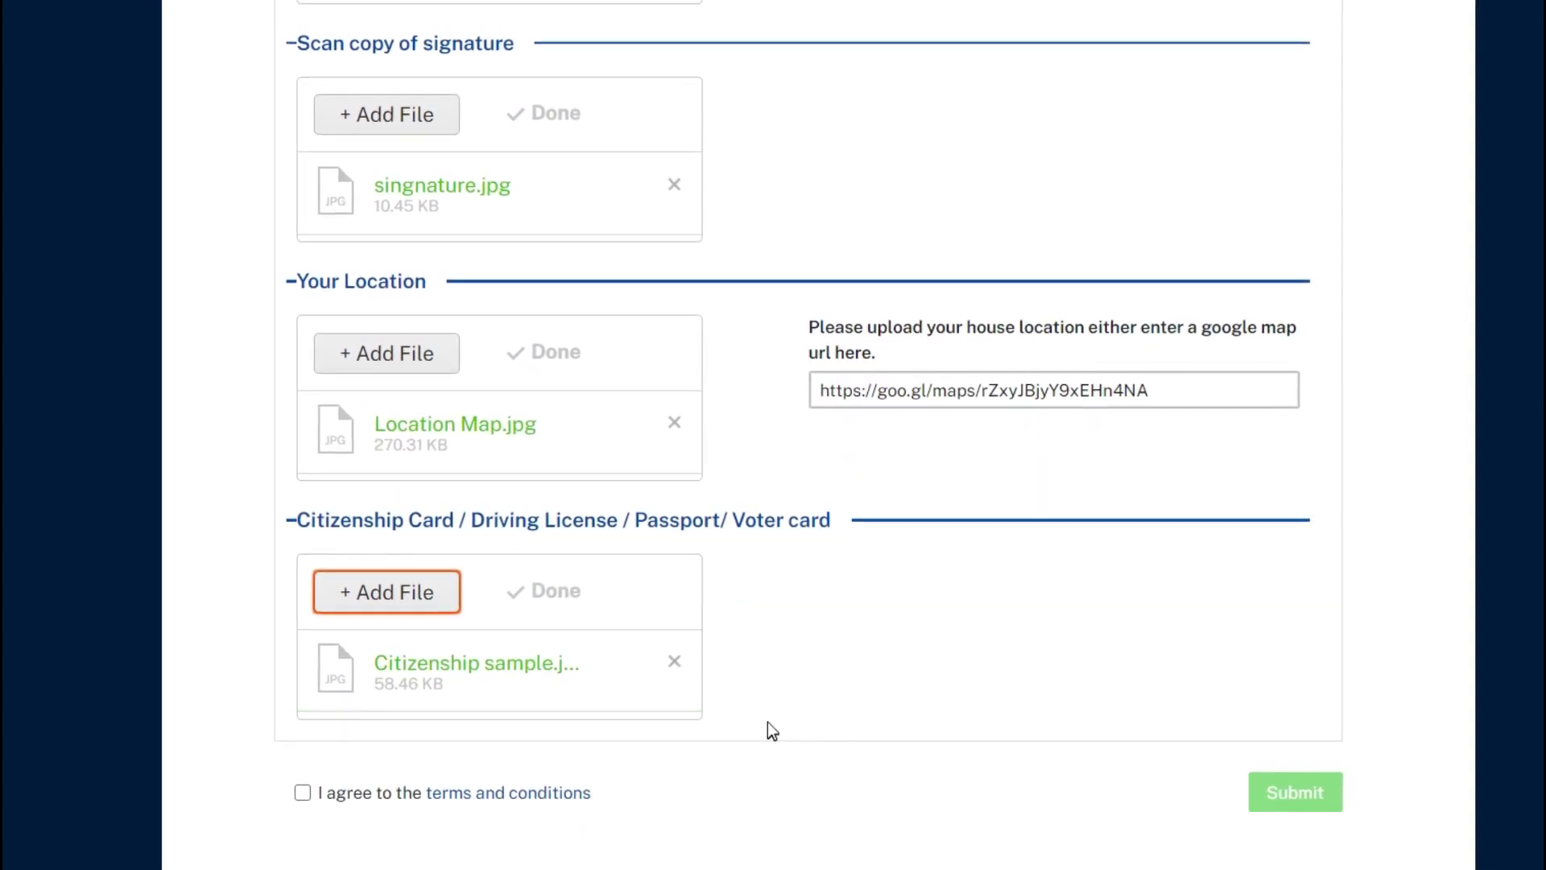
pyautogui.scroll(8, 884, 697)
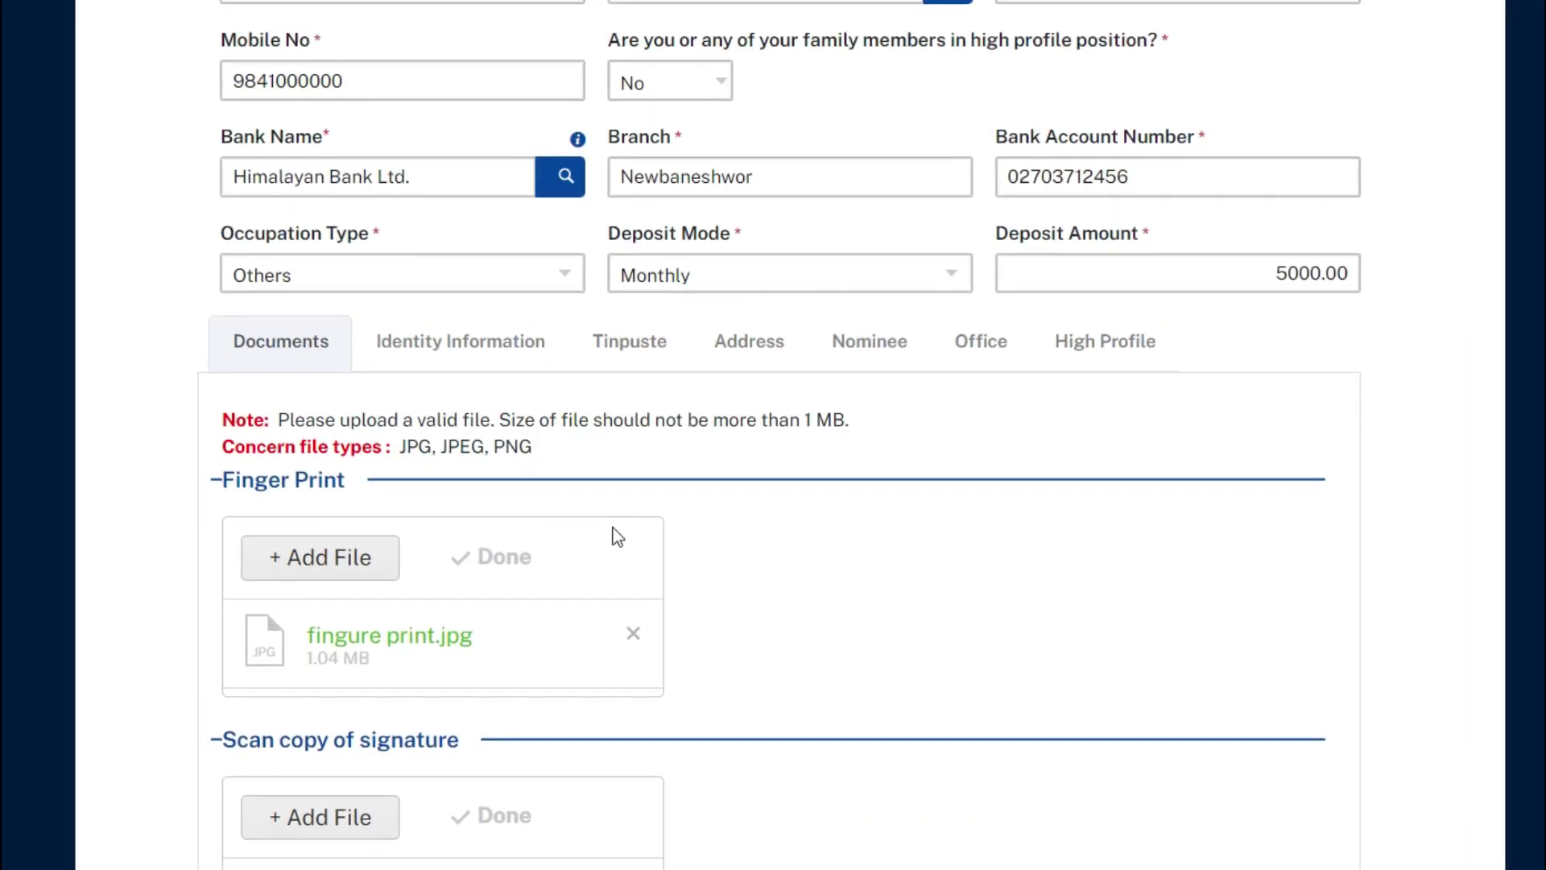
# Step: Select CitizenShip as the new identity row's type under Identity Information
pyautogui.click(486, 347)
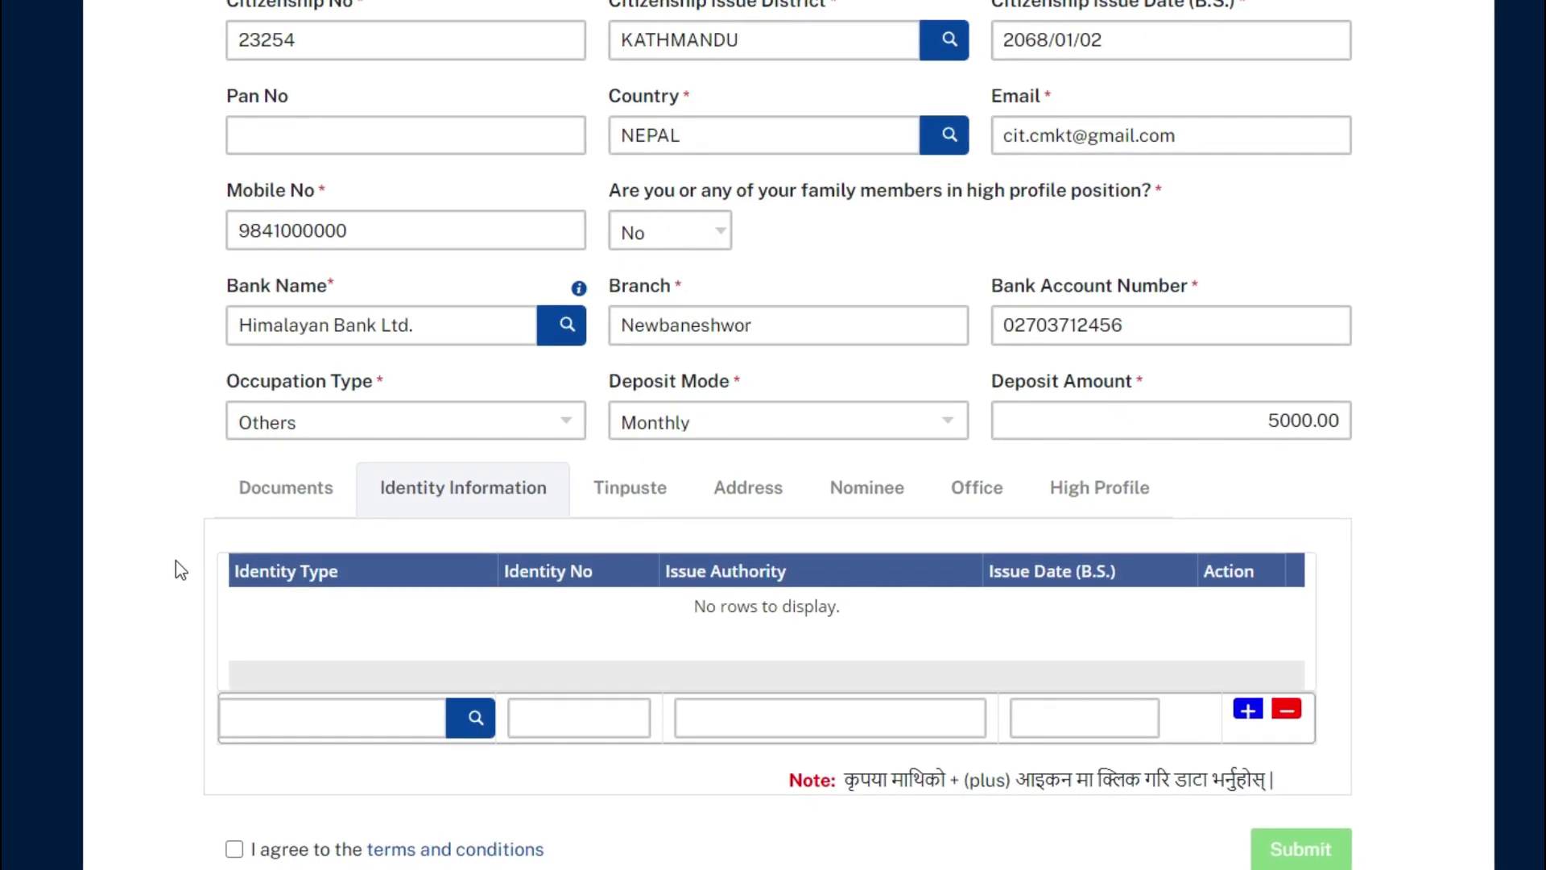
pyautogui.click(476, 716)
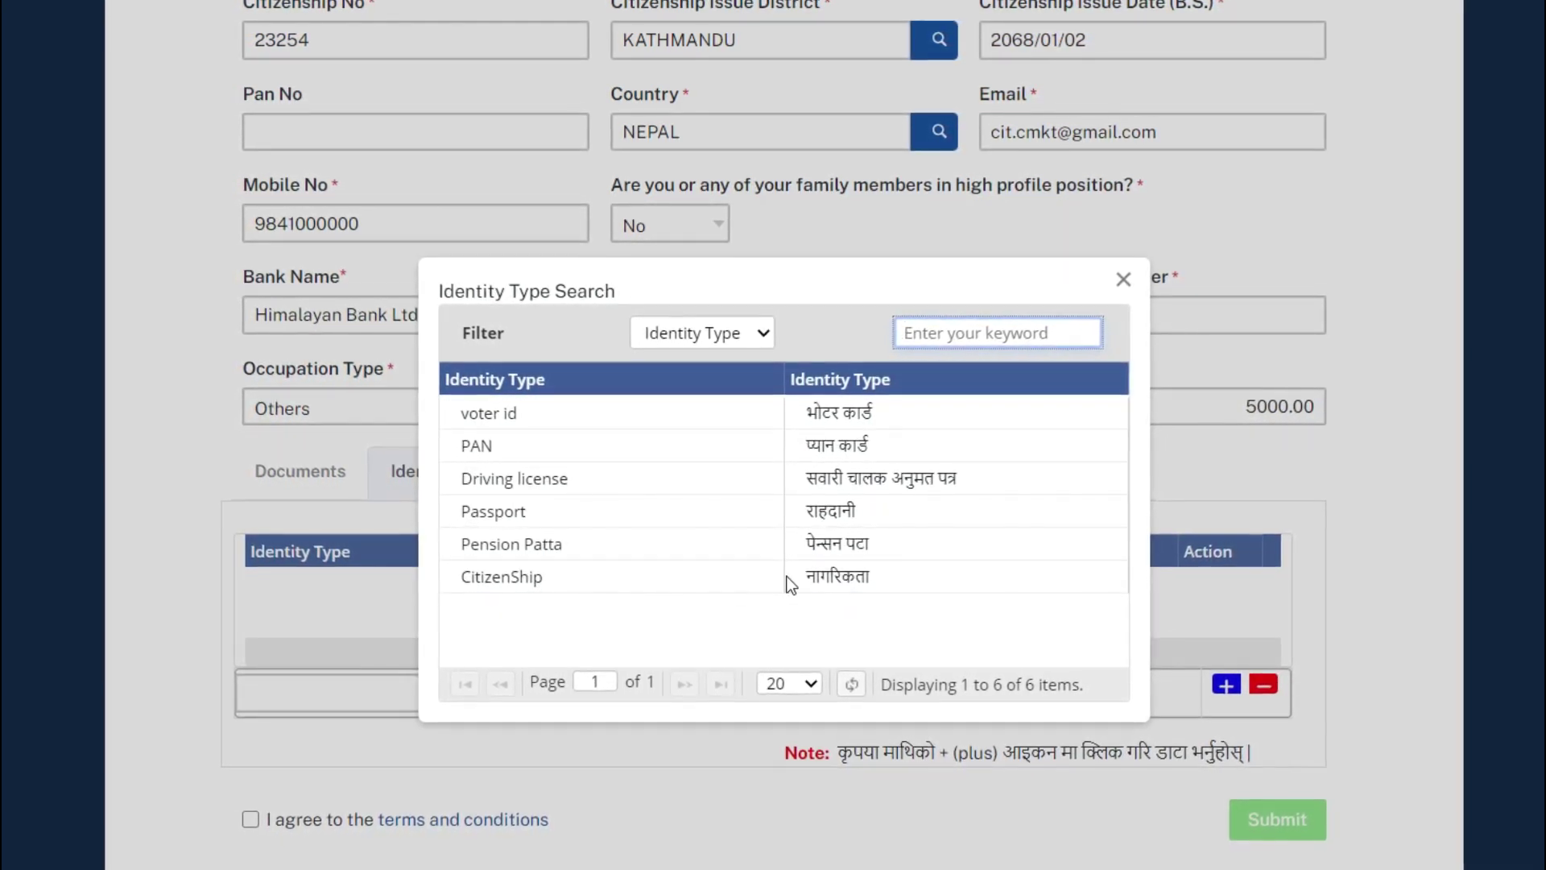
pyautogui.doubleClick(514, 578)
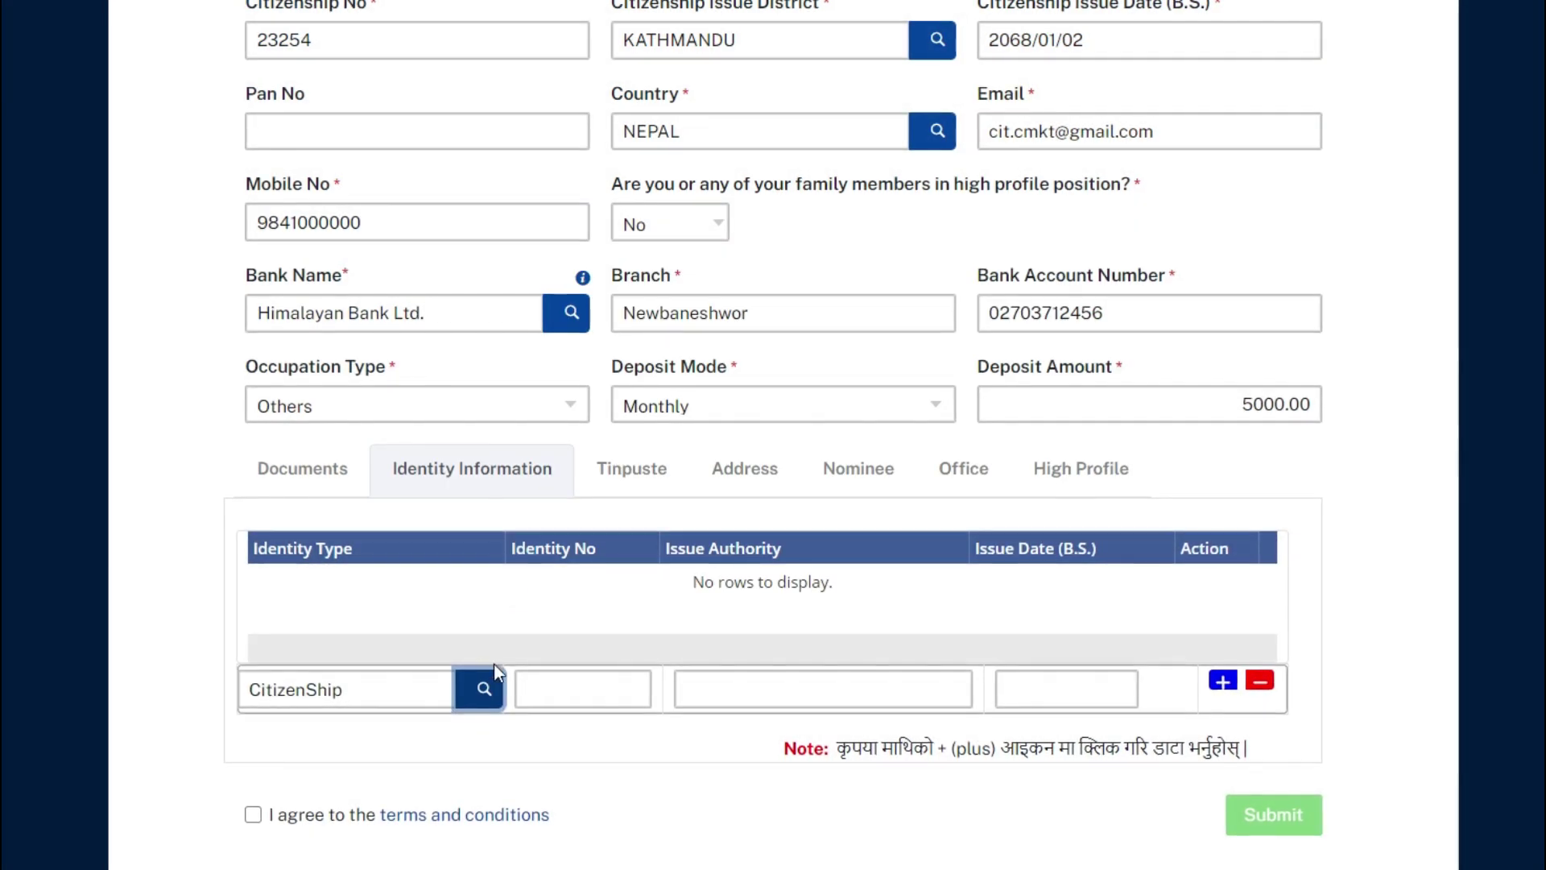
# Step: Enter the citizenship number, Kathmandu as issue authority and 2068/01/02 as issue date
pyautogui.click(583, 689)
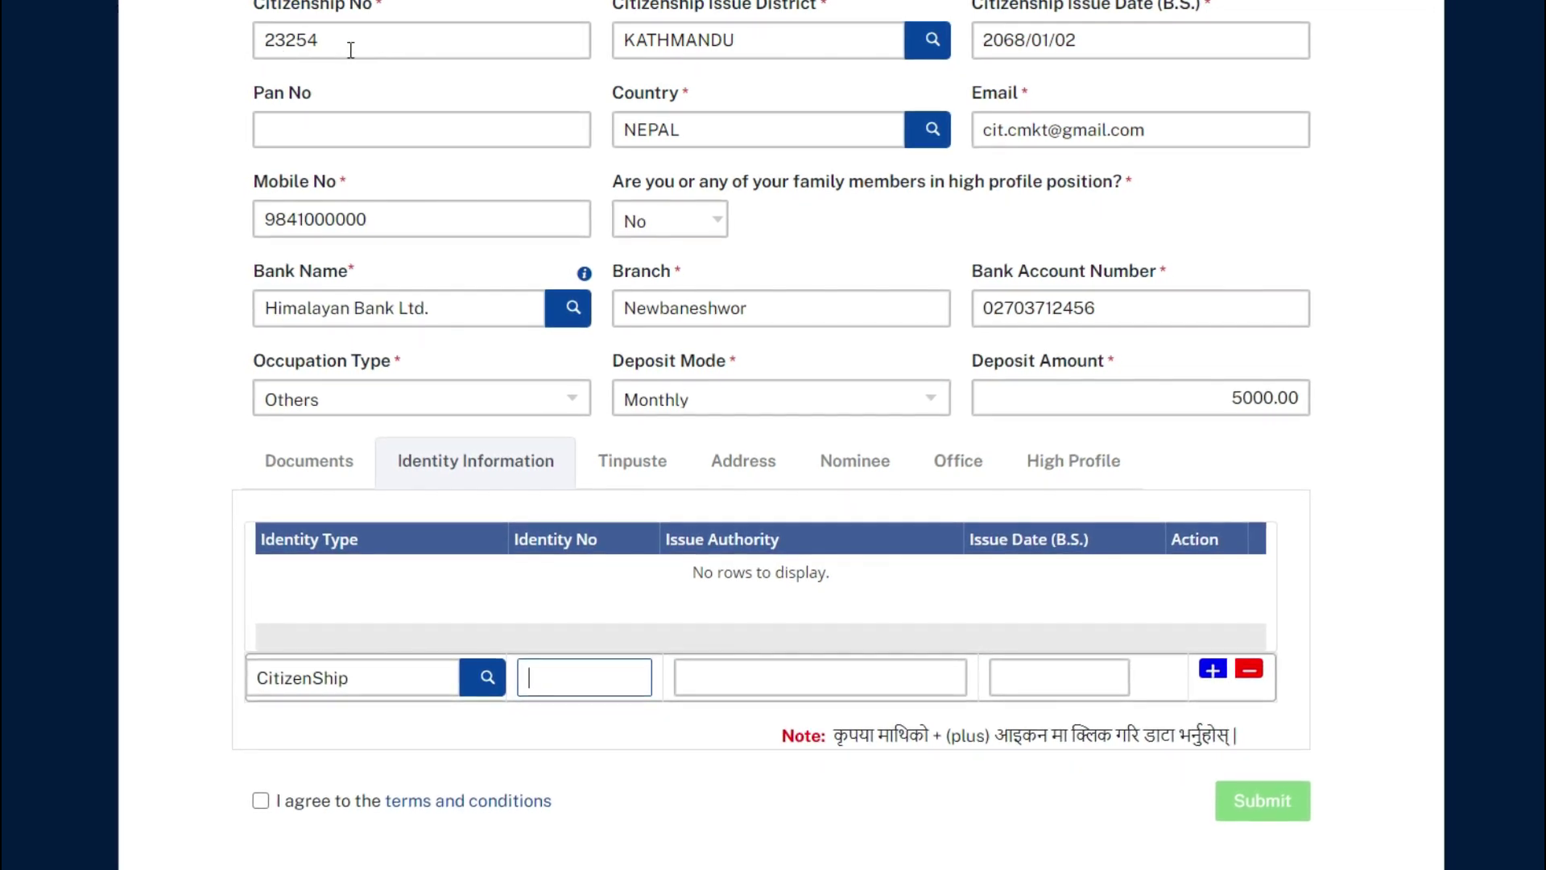
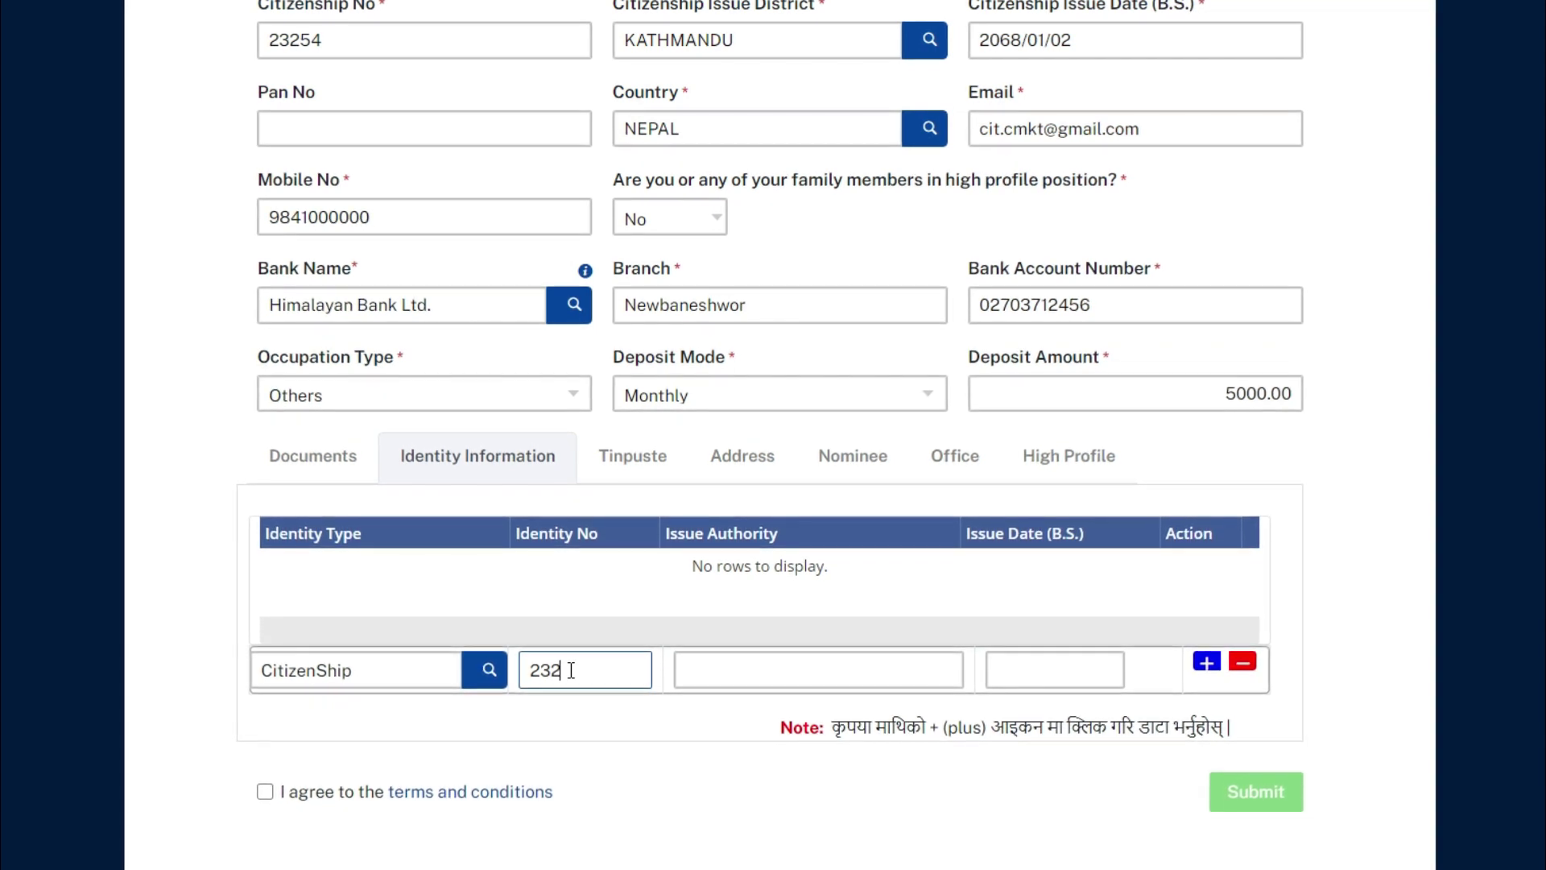
pyautogui.click(809, 685)
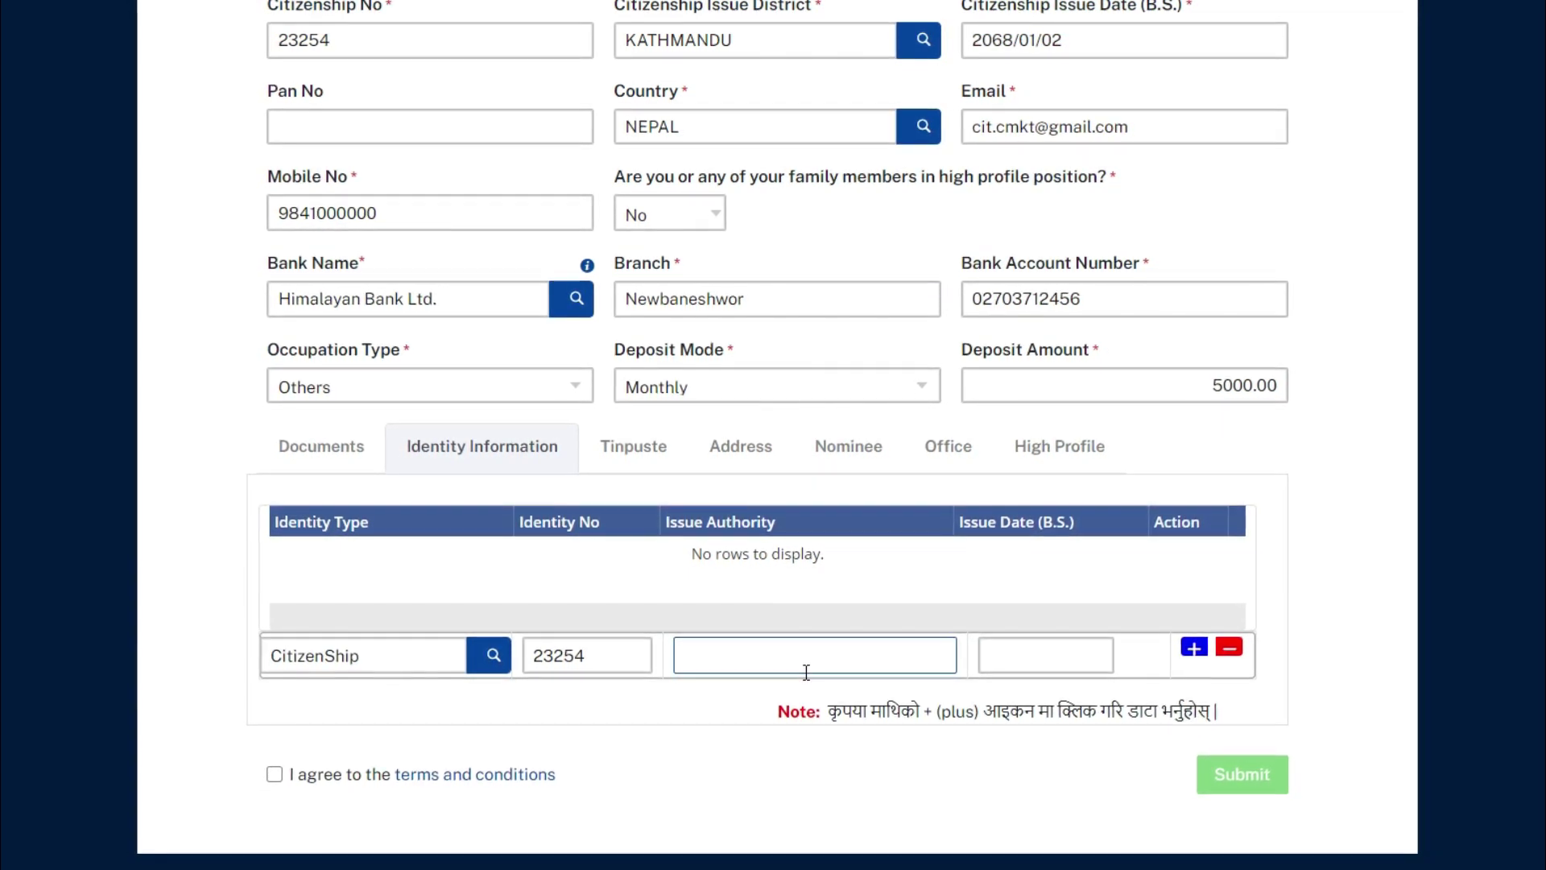
pyautogui.write('Kah')
pyautogui.press('BackSpace')
pyautogui.write('tha')
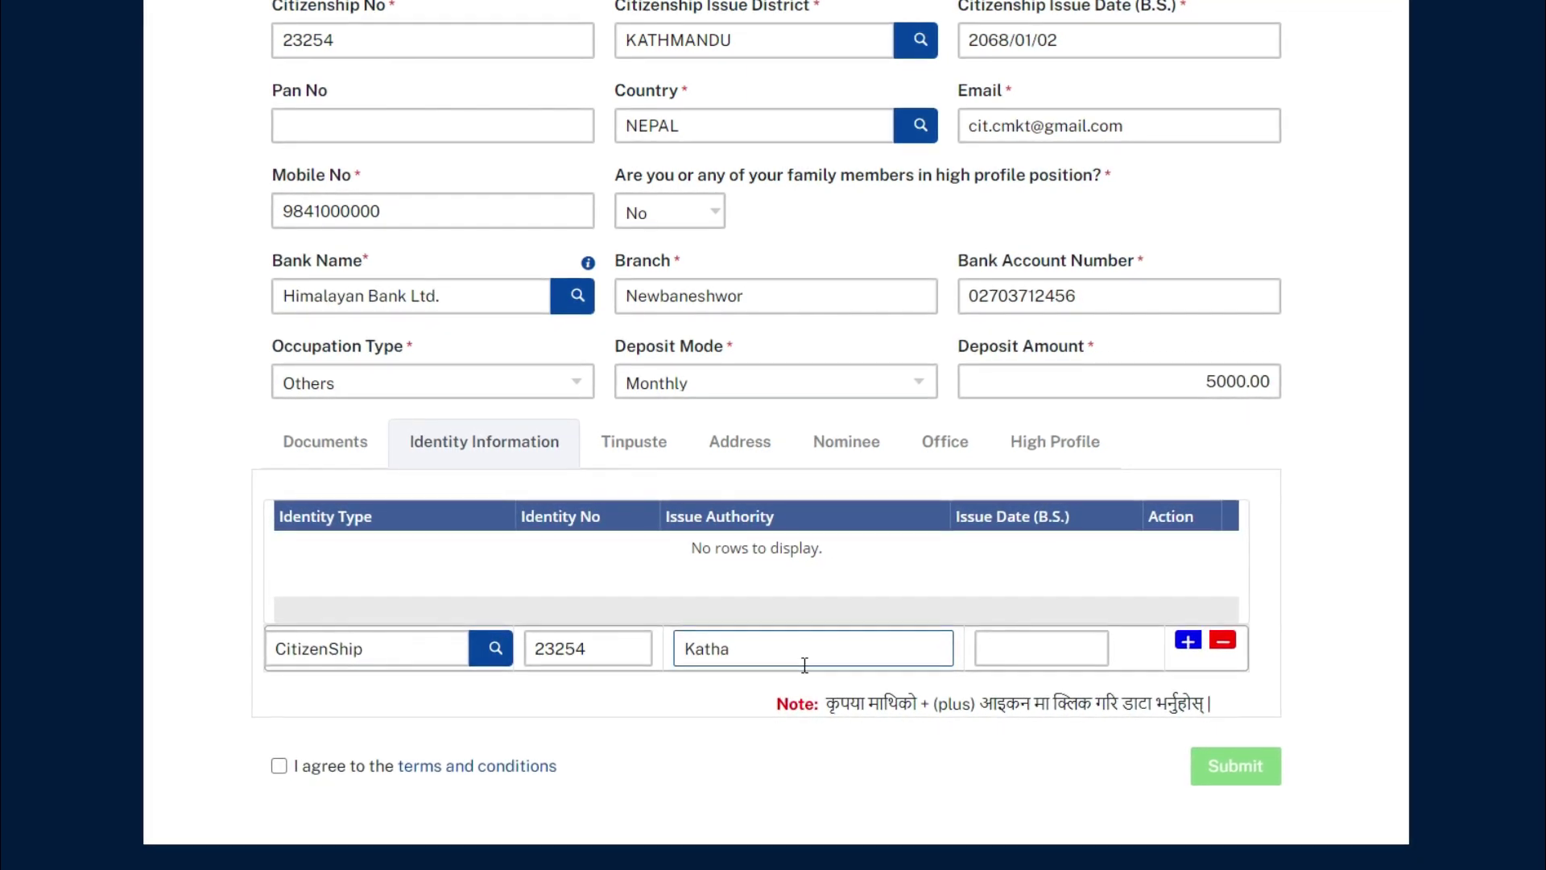
pyautogui.press('BackSpace')
pyautogui.write('mandu')
pyautogui.press('Tab')
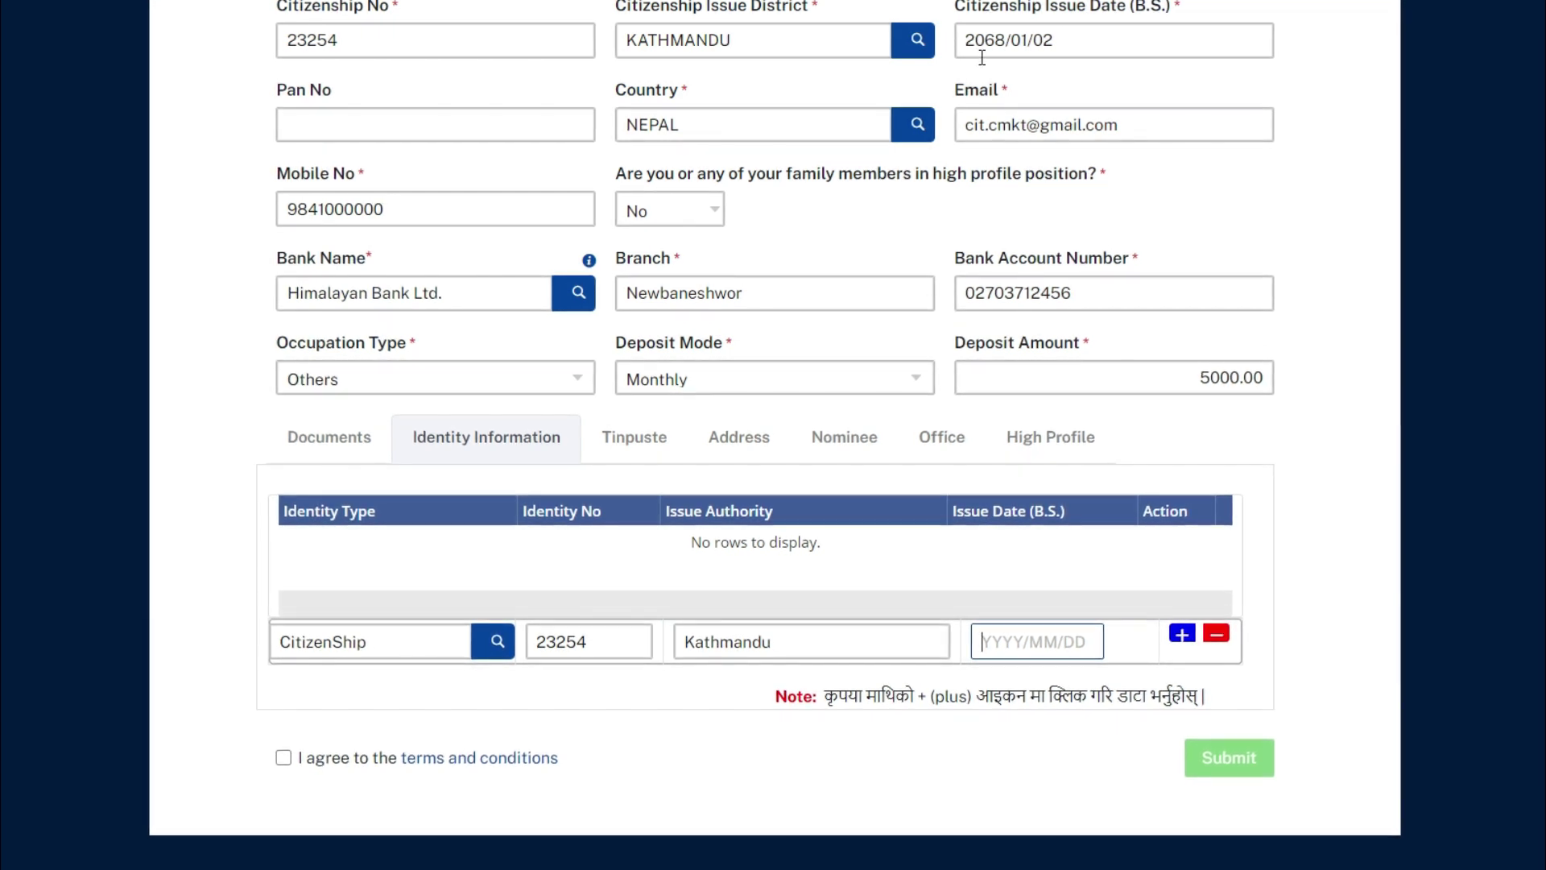
pyautogui.write('2068')
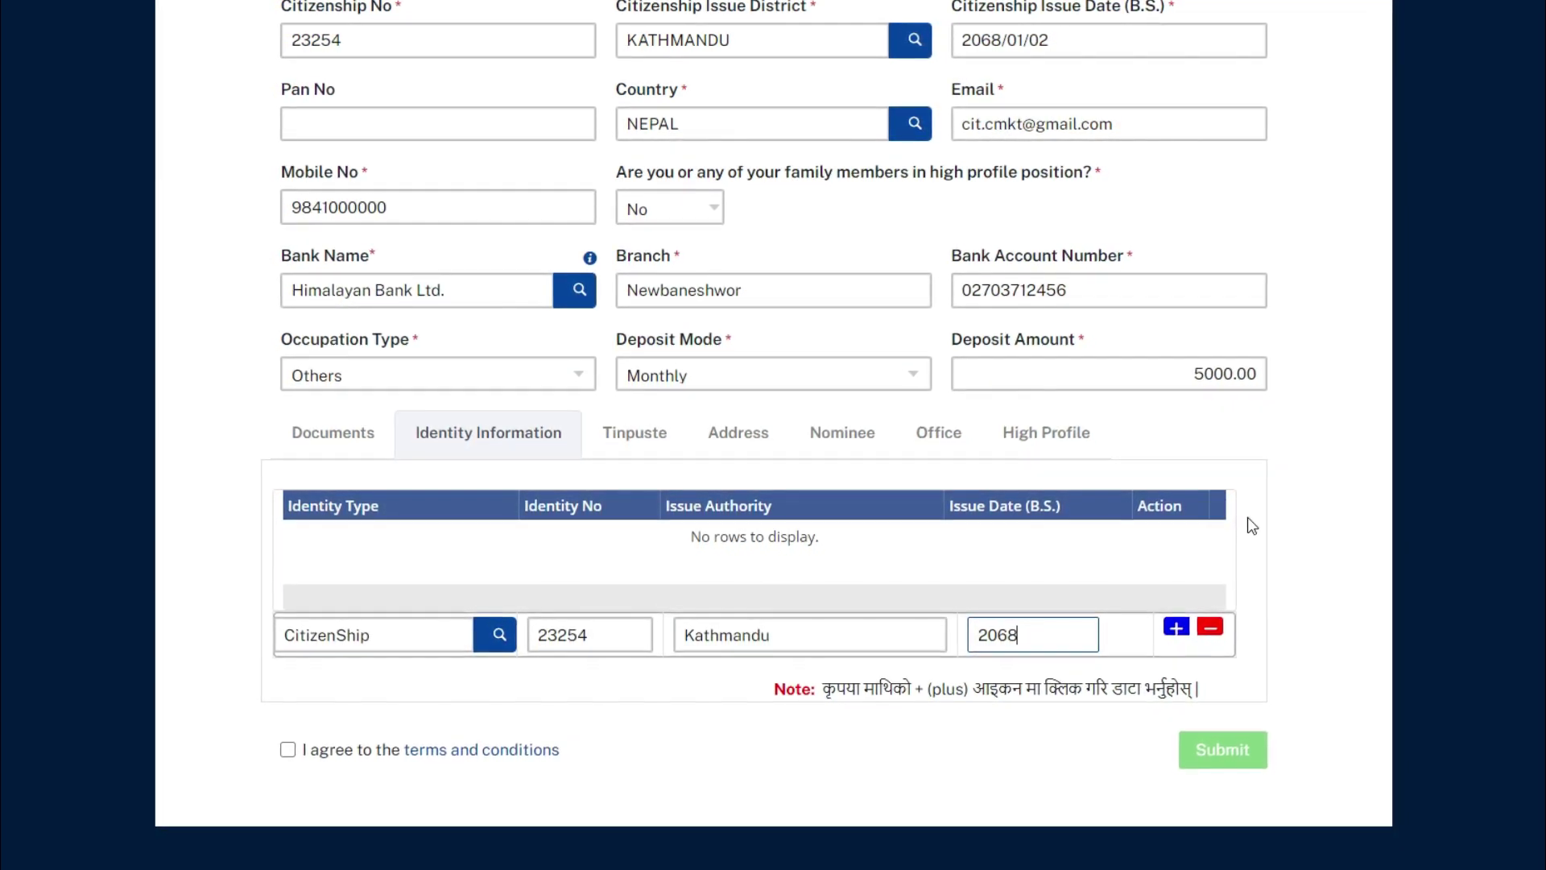
pyautogui.write('/01/02')
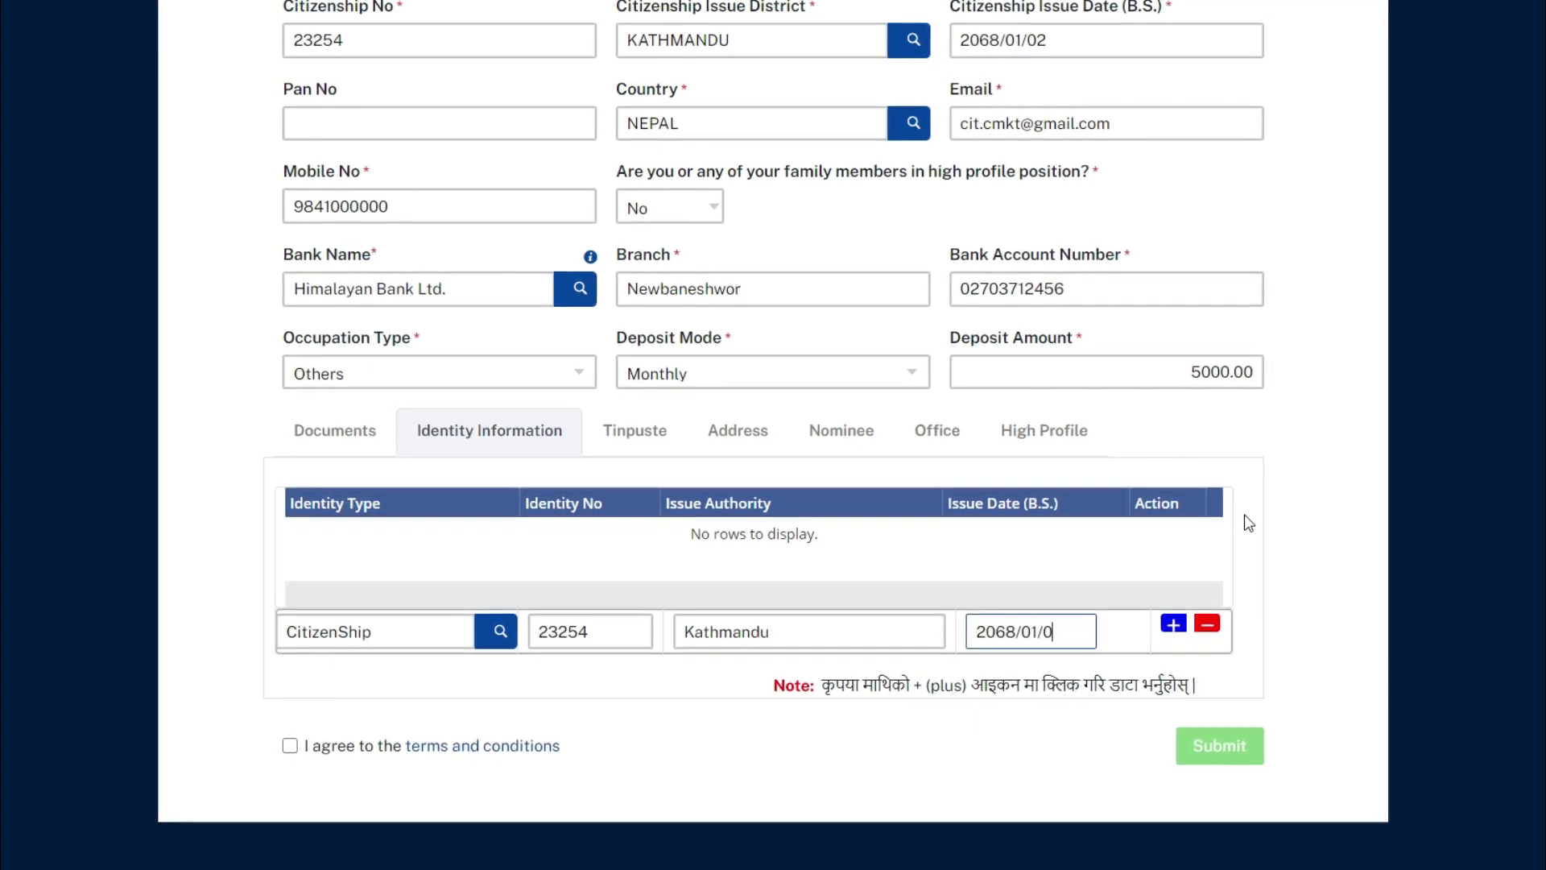
# Step: Add the CitizenShip record to the Identity Information table
pyautogui.click(1172, 621)
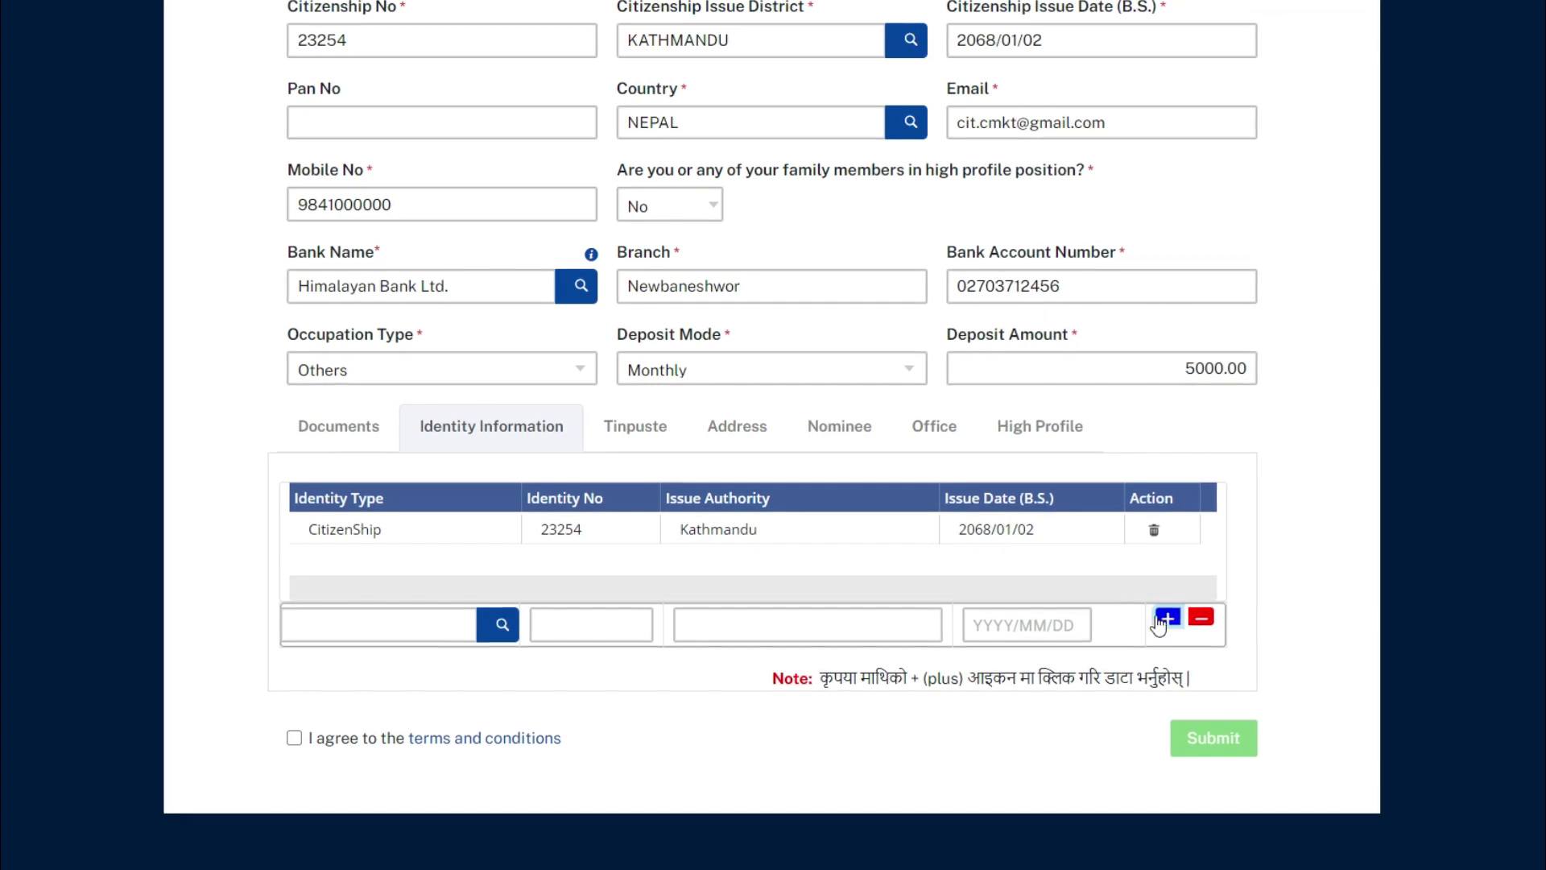
pyautogui.click(500, 629)
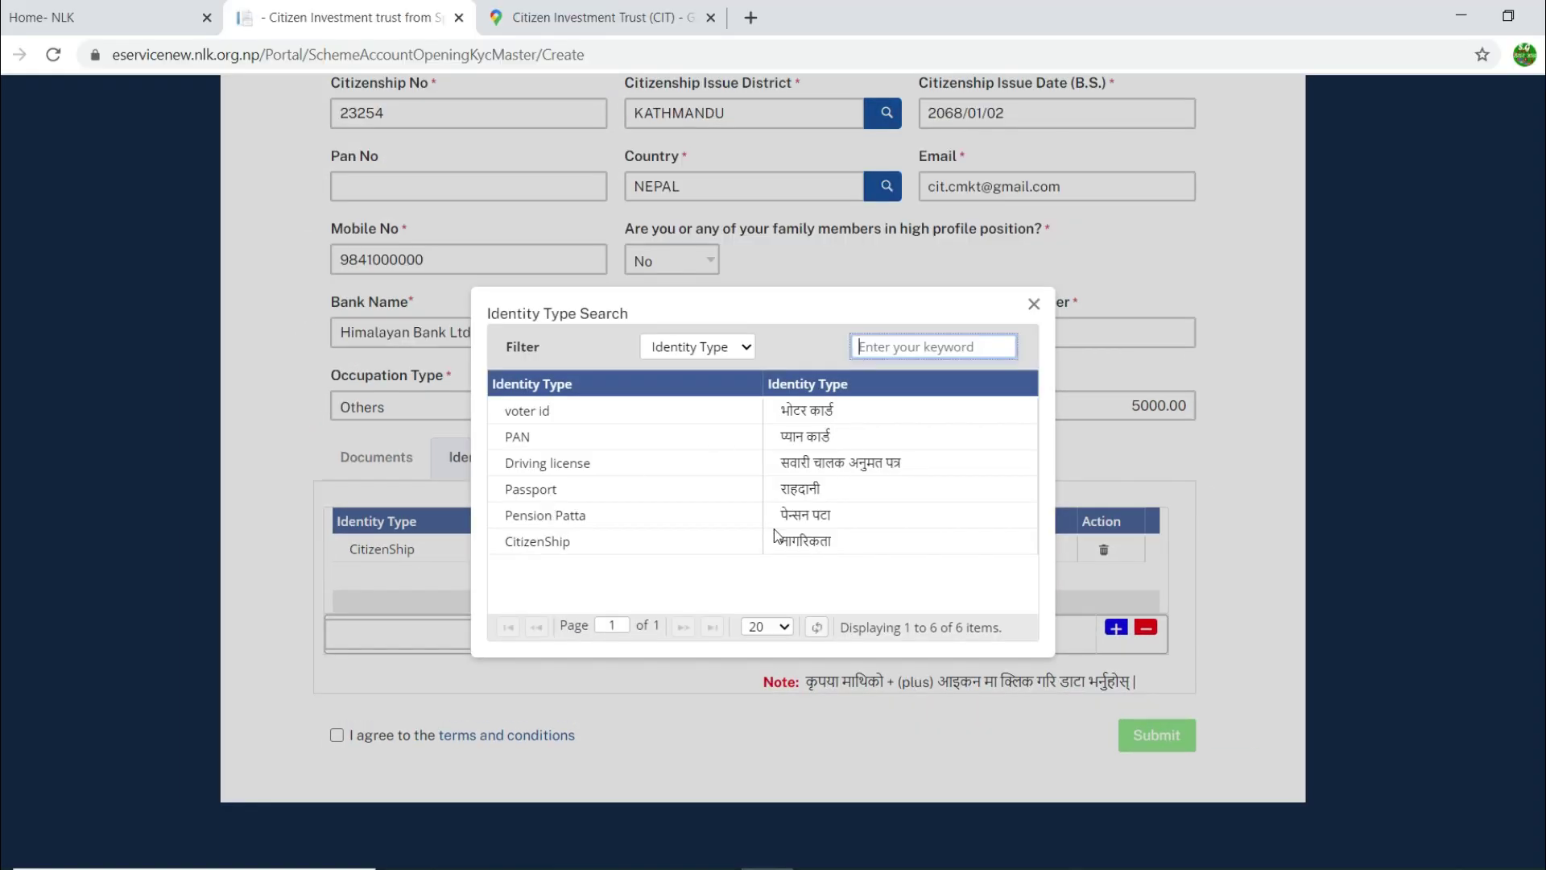
pyautogui.click(1035, 306)
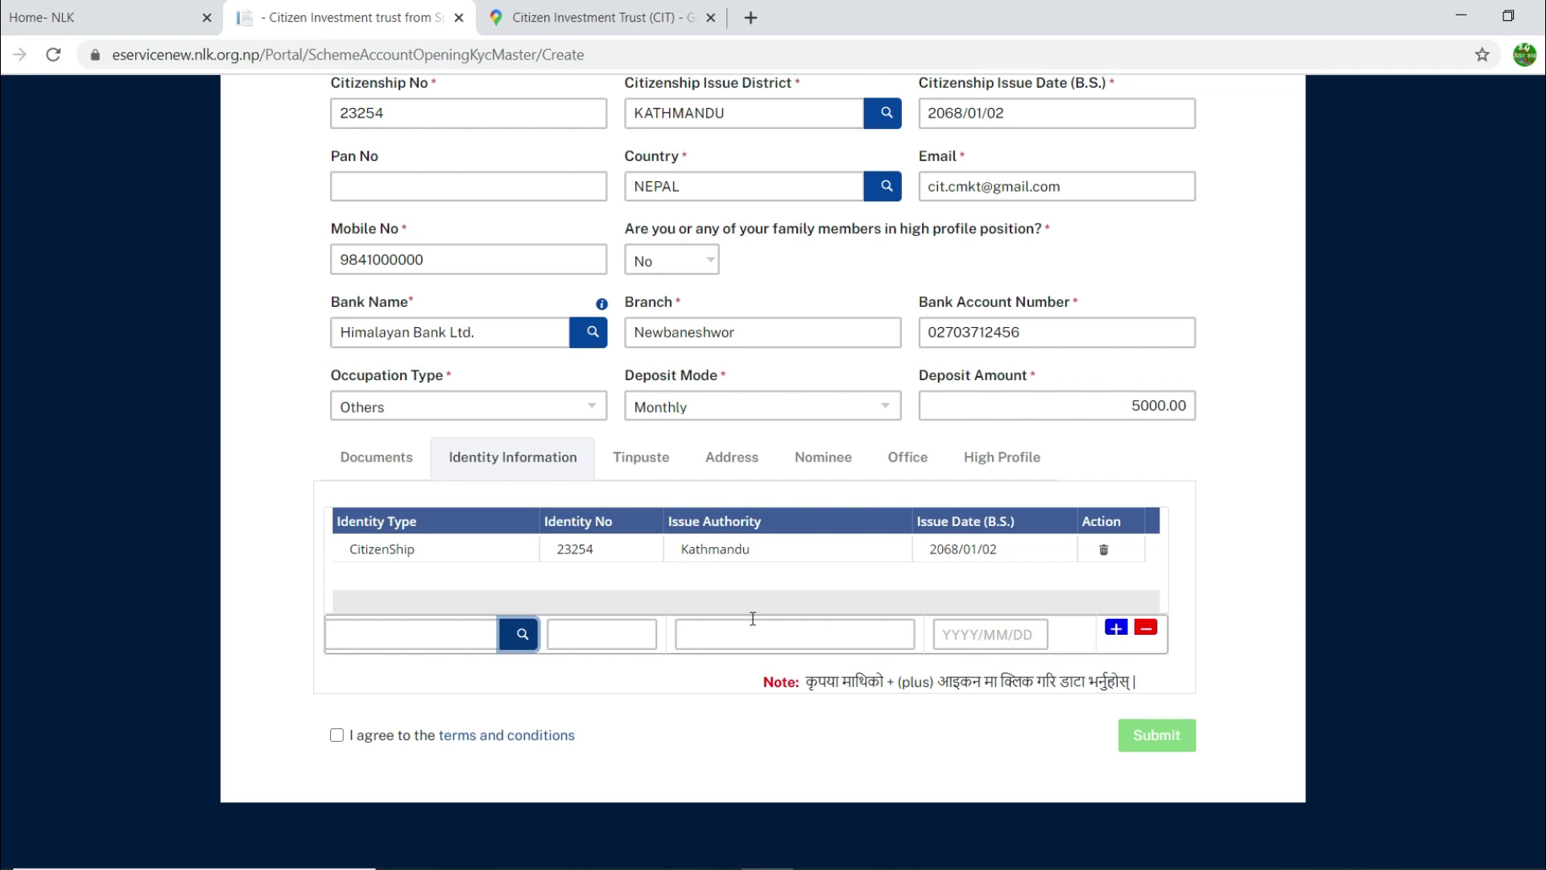
# Step: In the Tinpuste section, enter the father's, mother's and grandfather's names
pyautogui.click(649, 467)
pyautogui.scroll(-2, 604, 459)
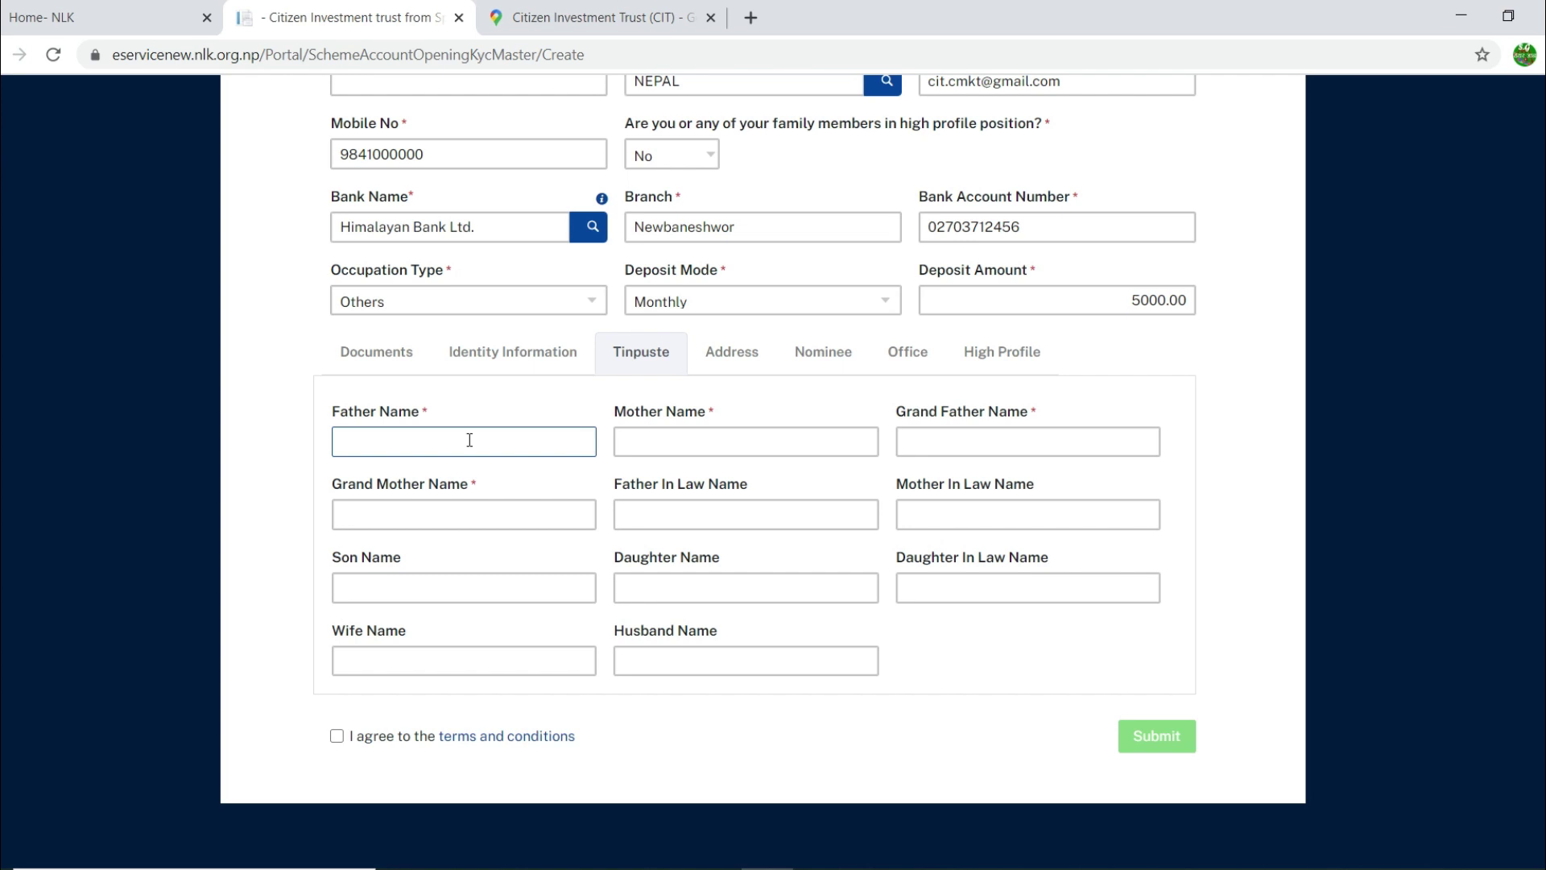
pyautogui.write('Hari')
pyautogui.press('Tab')
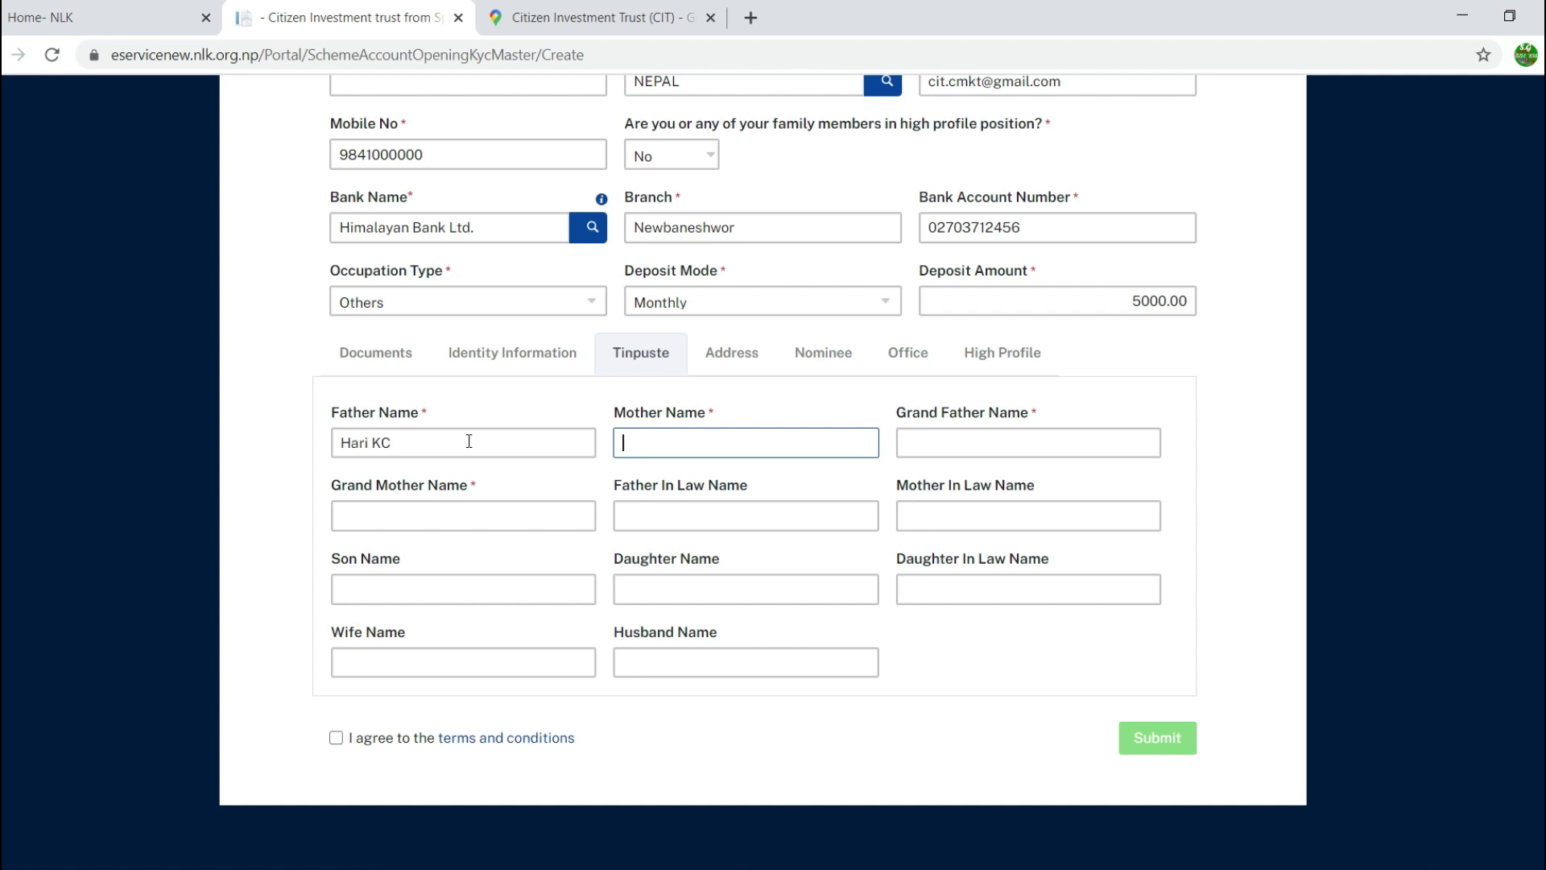
pyautogui.press('Tab')
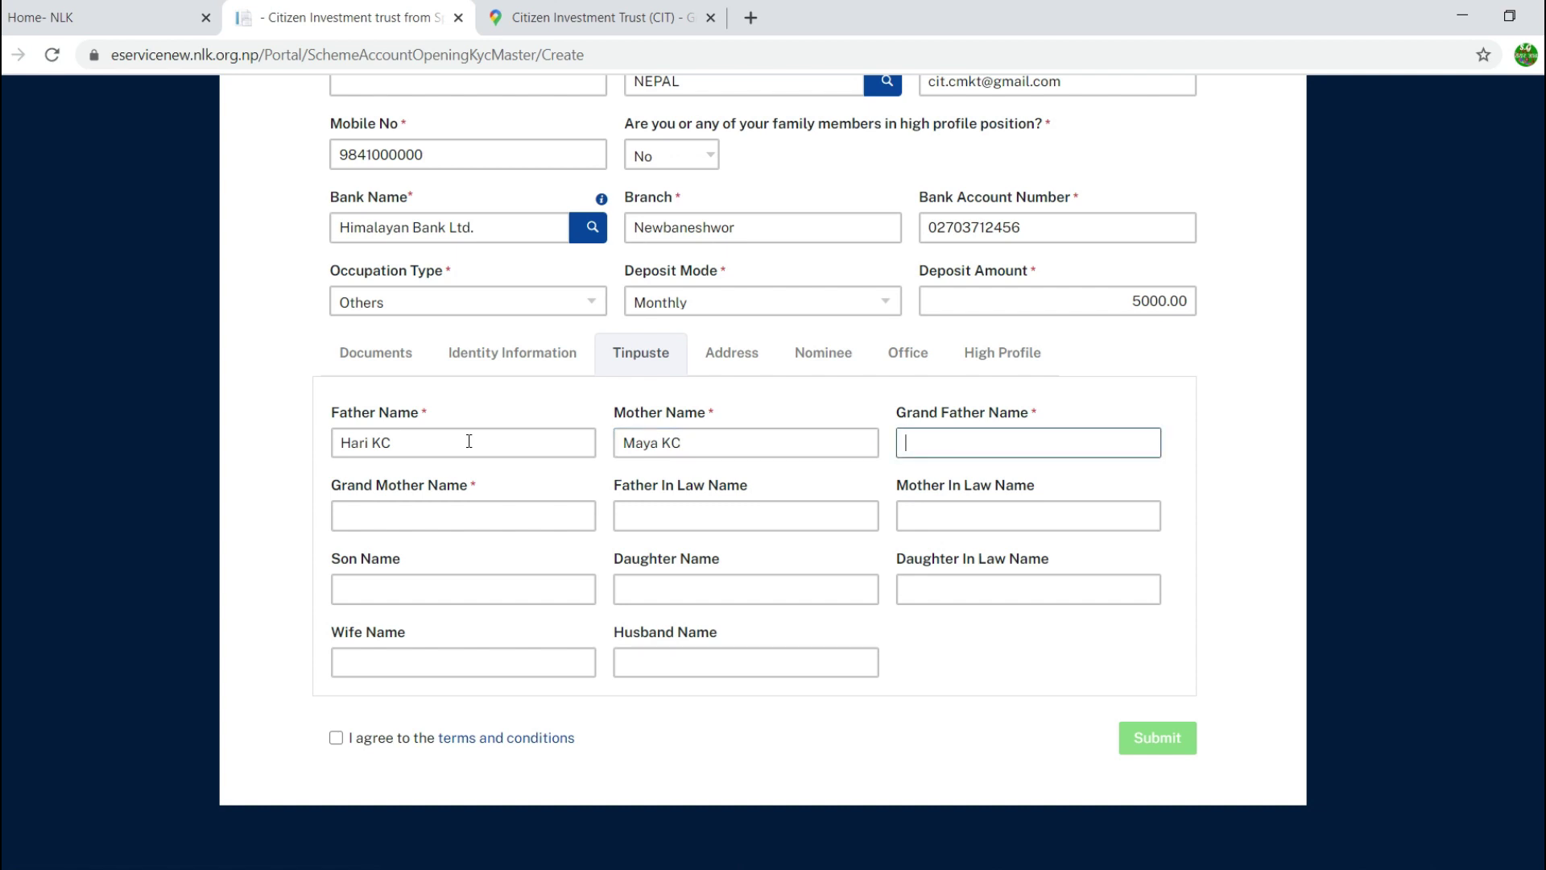
pyautogui.press('Tab')
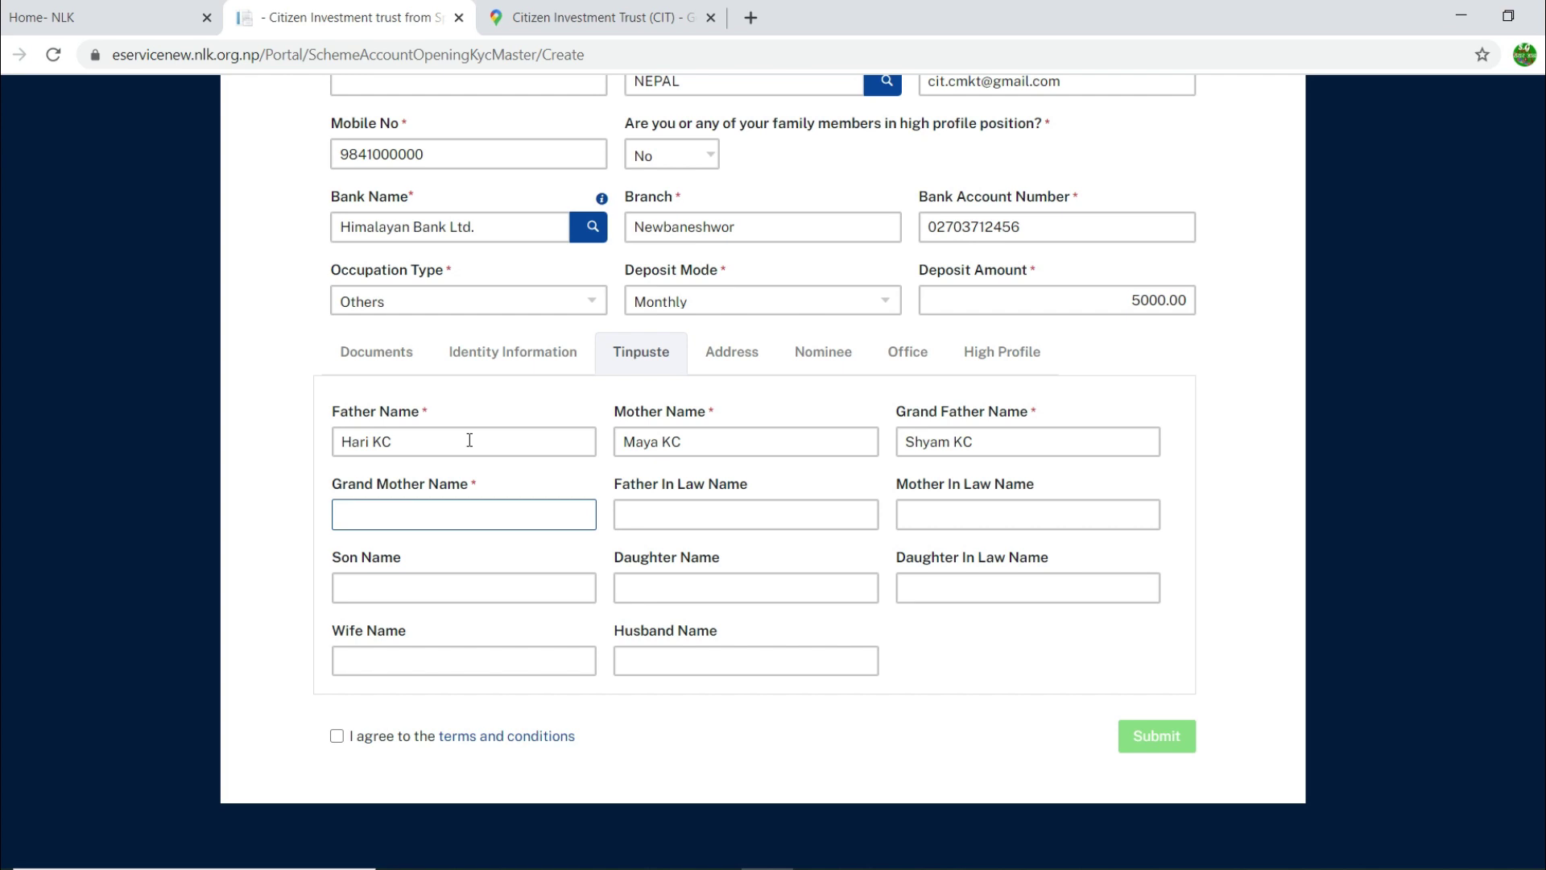
# Step: Leave the grandmother, in-law, wife and husband name fields blank and move to the Address section
pyautogui.press('Tab')
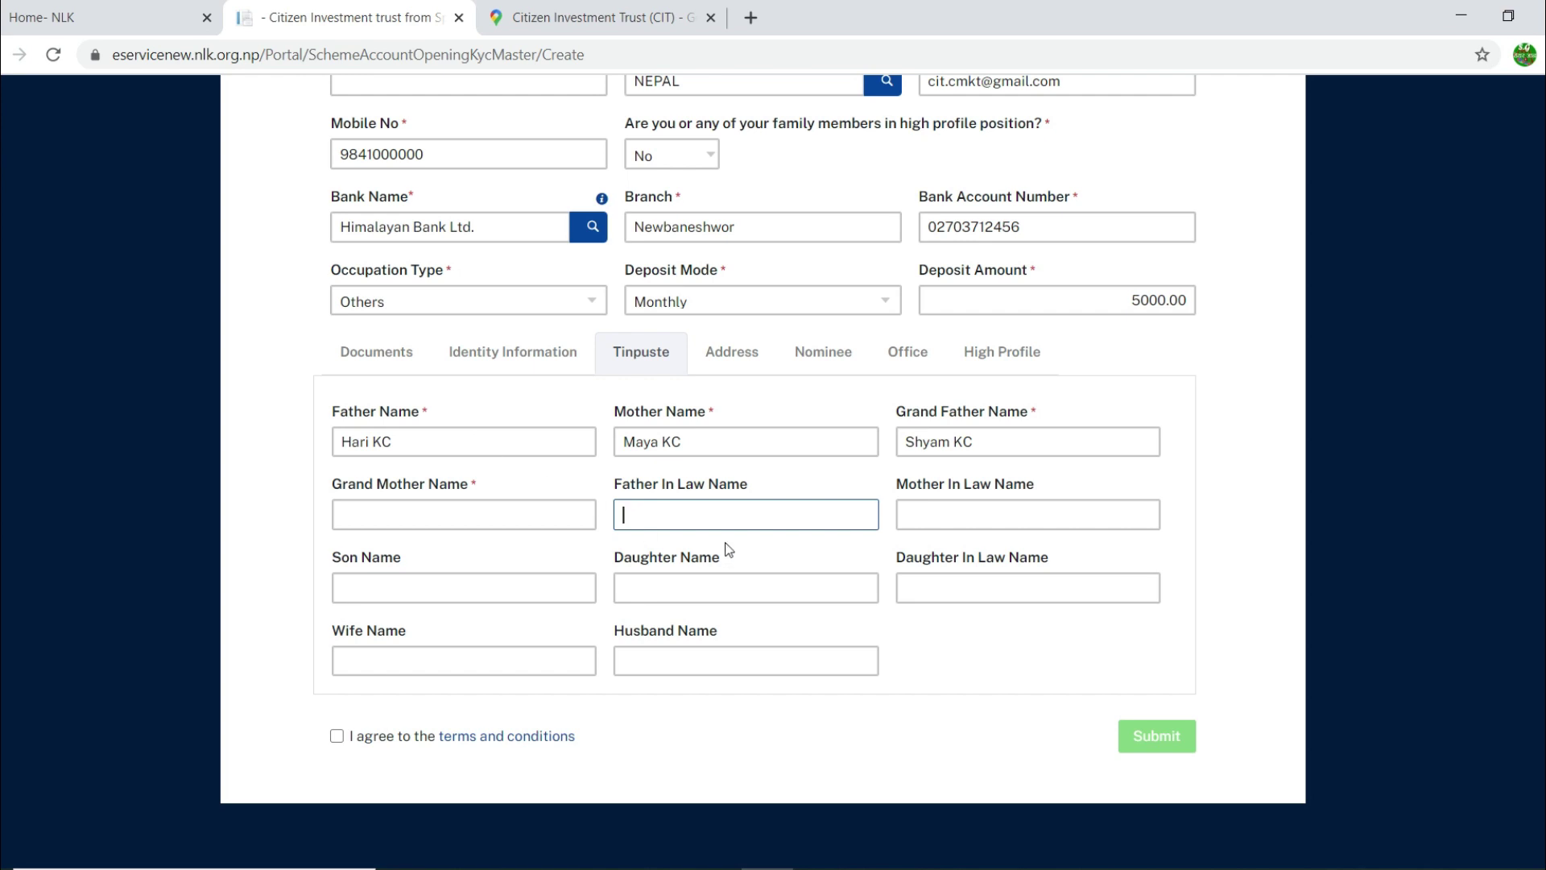
pyautogui.click(960, 522)
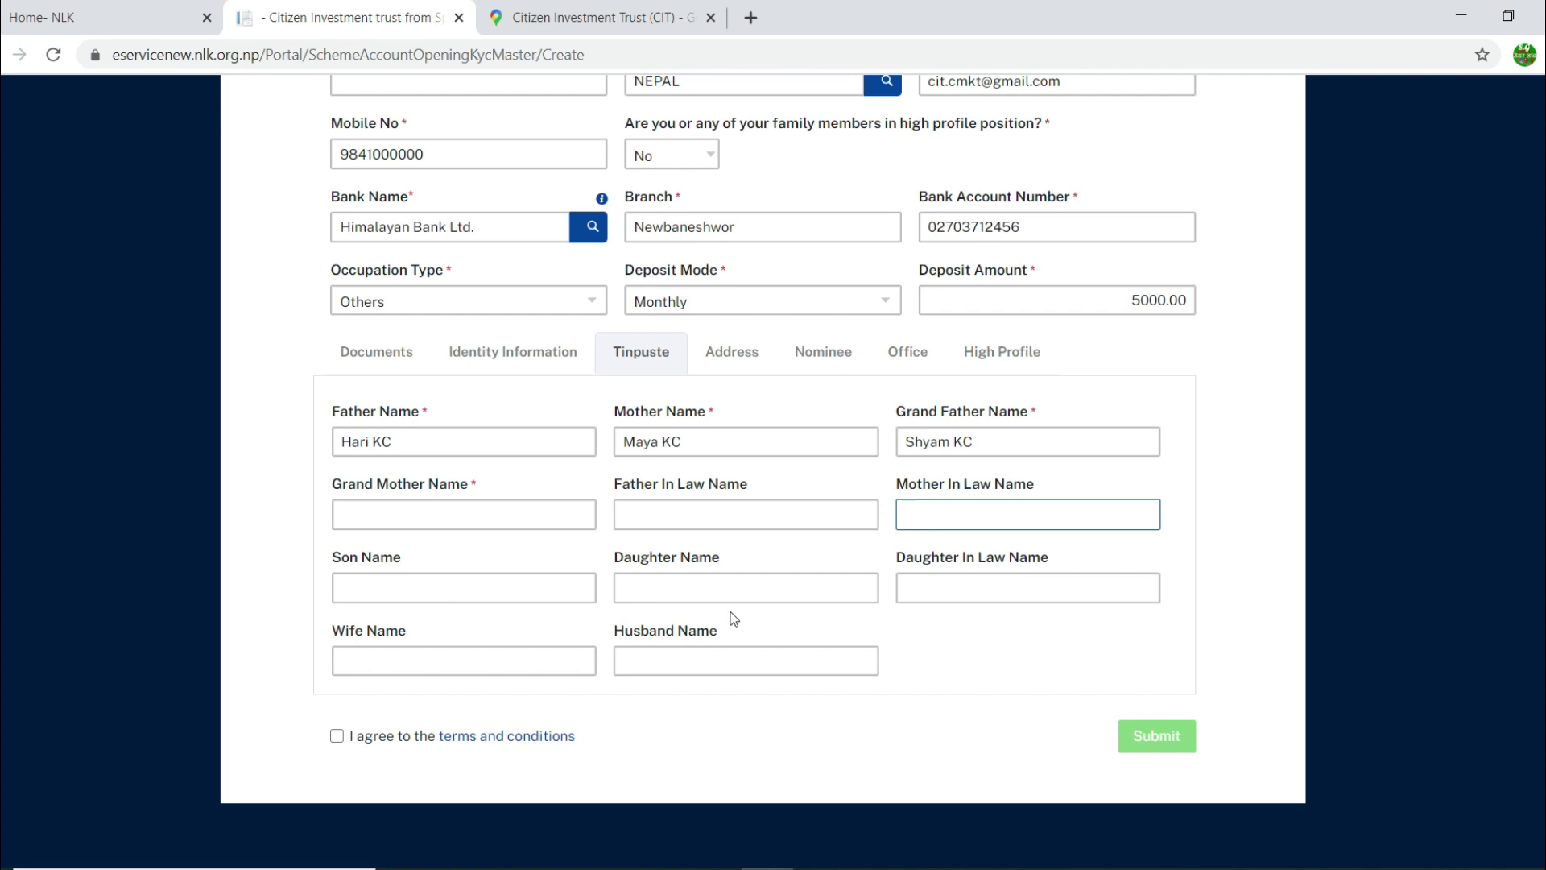
pyautogui.click(954, 593)
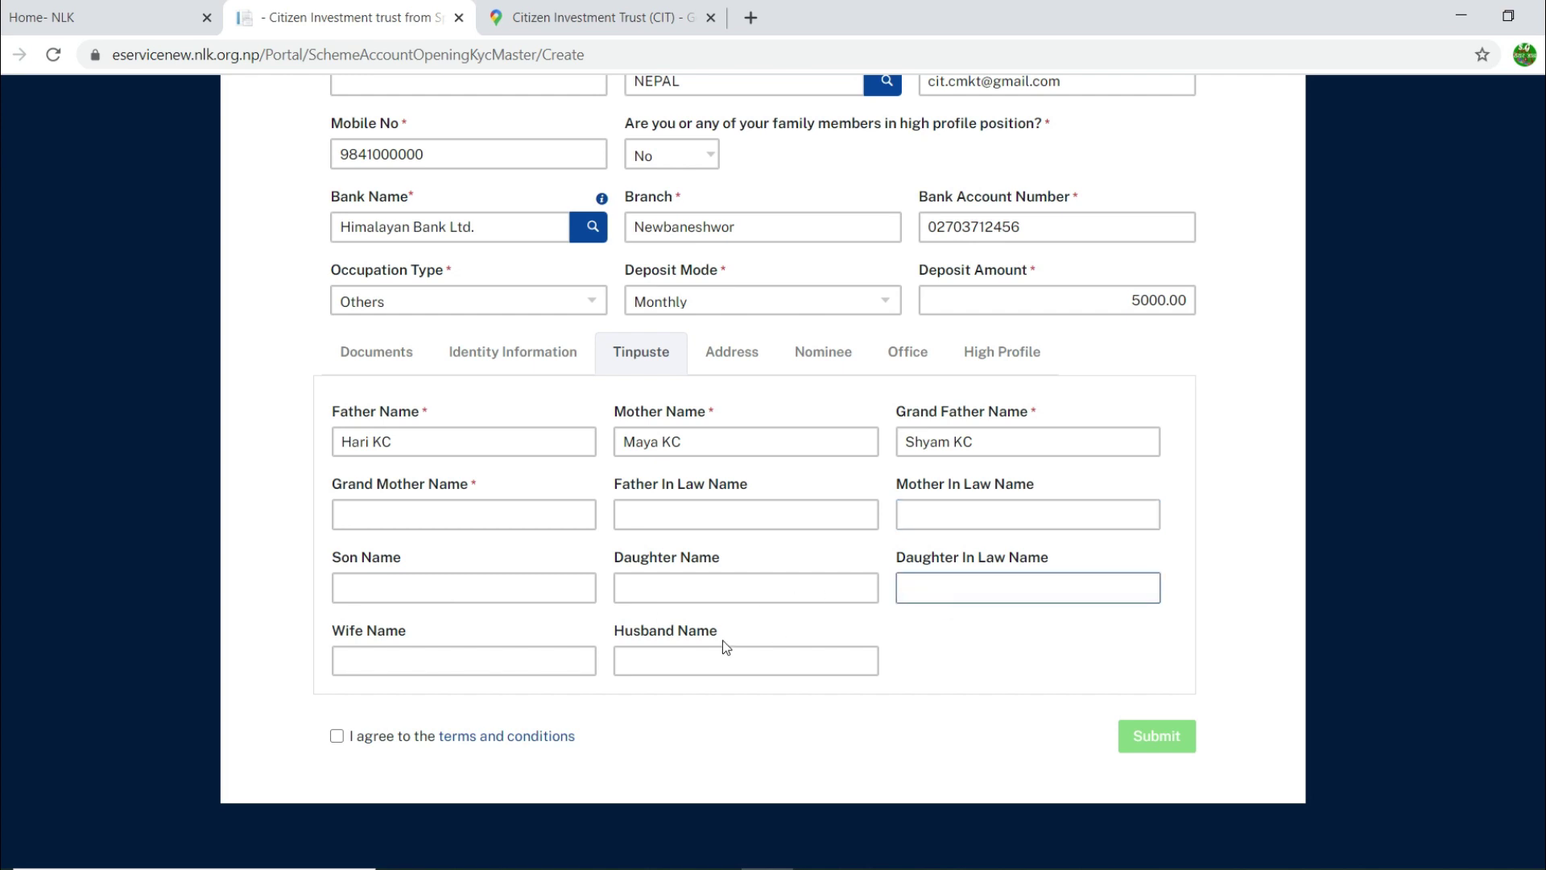
pyautogui.click(476, 659)
pyautogui.click(697, 658)
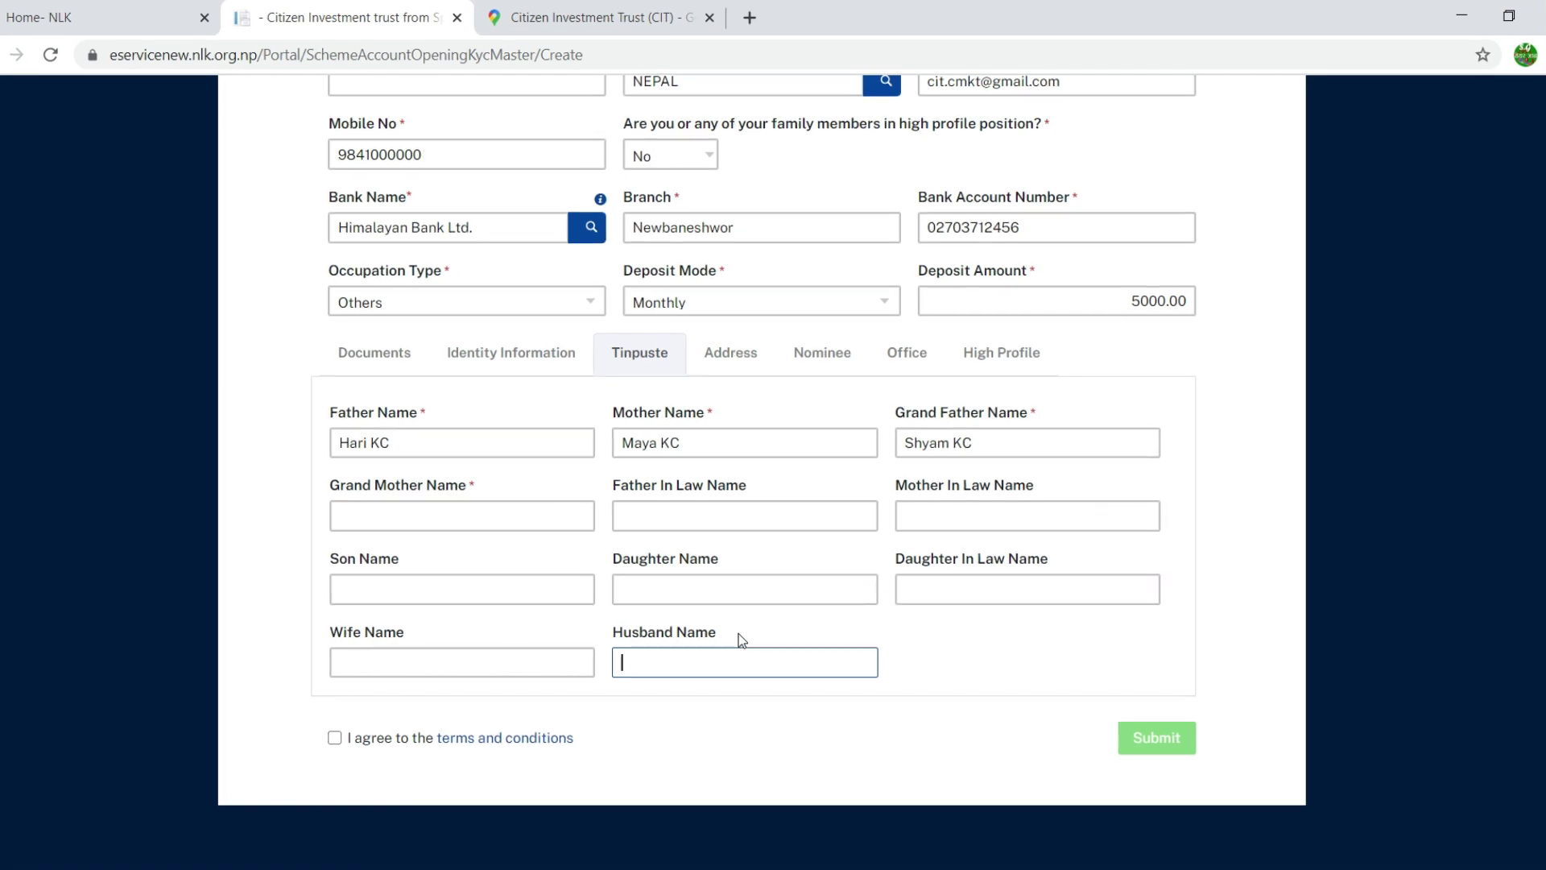
pyautogui.click(721, 366)
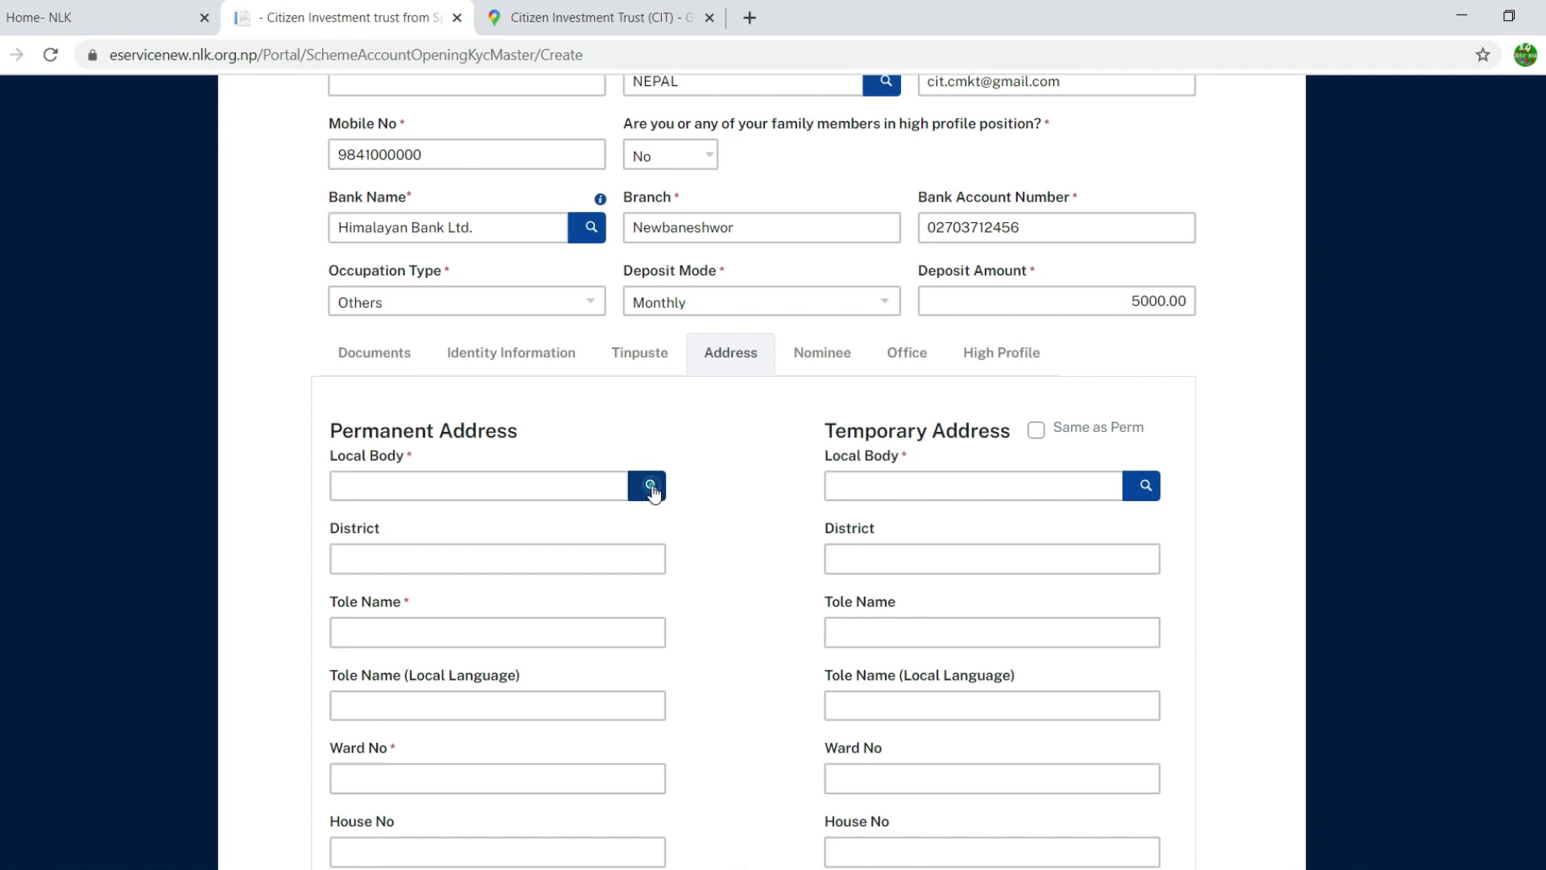
# Step: Search 'kathmandu' and pick Kathmandu Metropolitan City as the permanent local body, filling district KATHMANDU
pyautogui.click(651, 486)
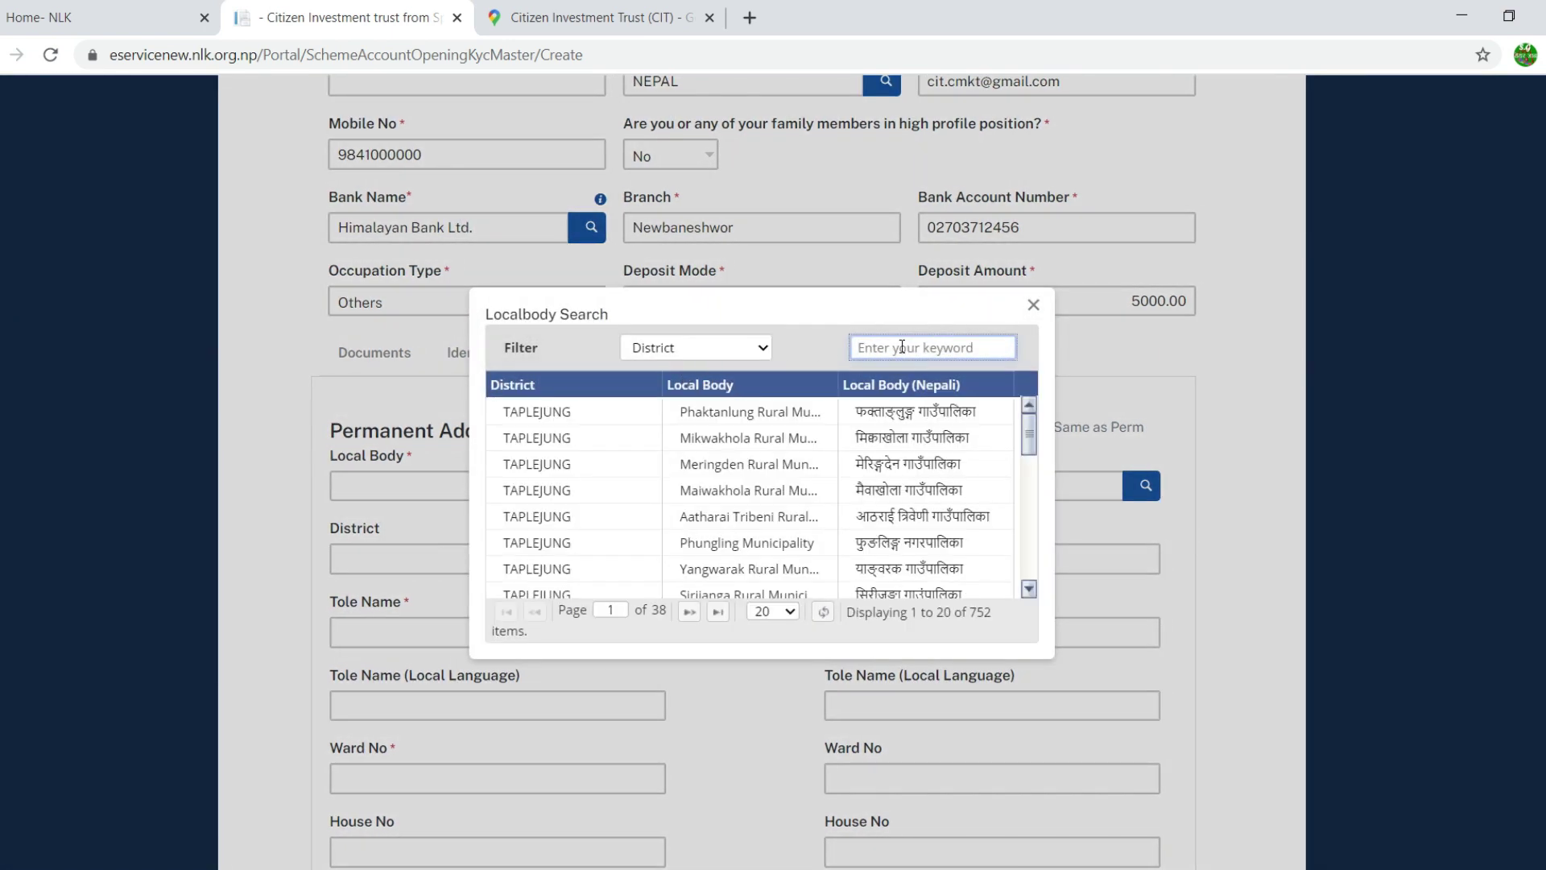
pyautogui.click(906, 345)
pyautogui.write('kathmandu')
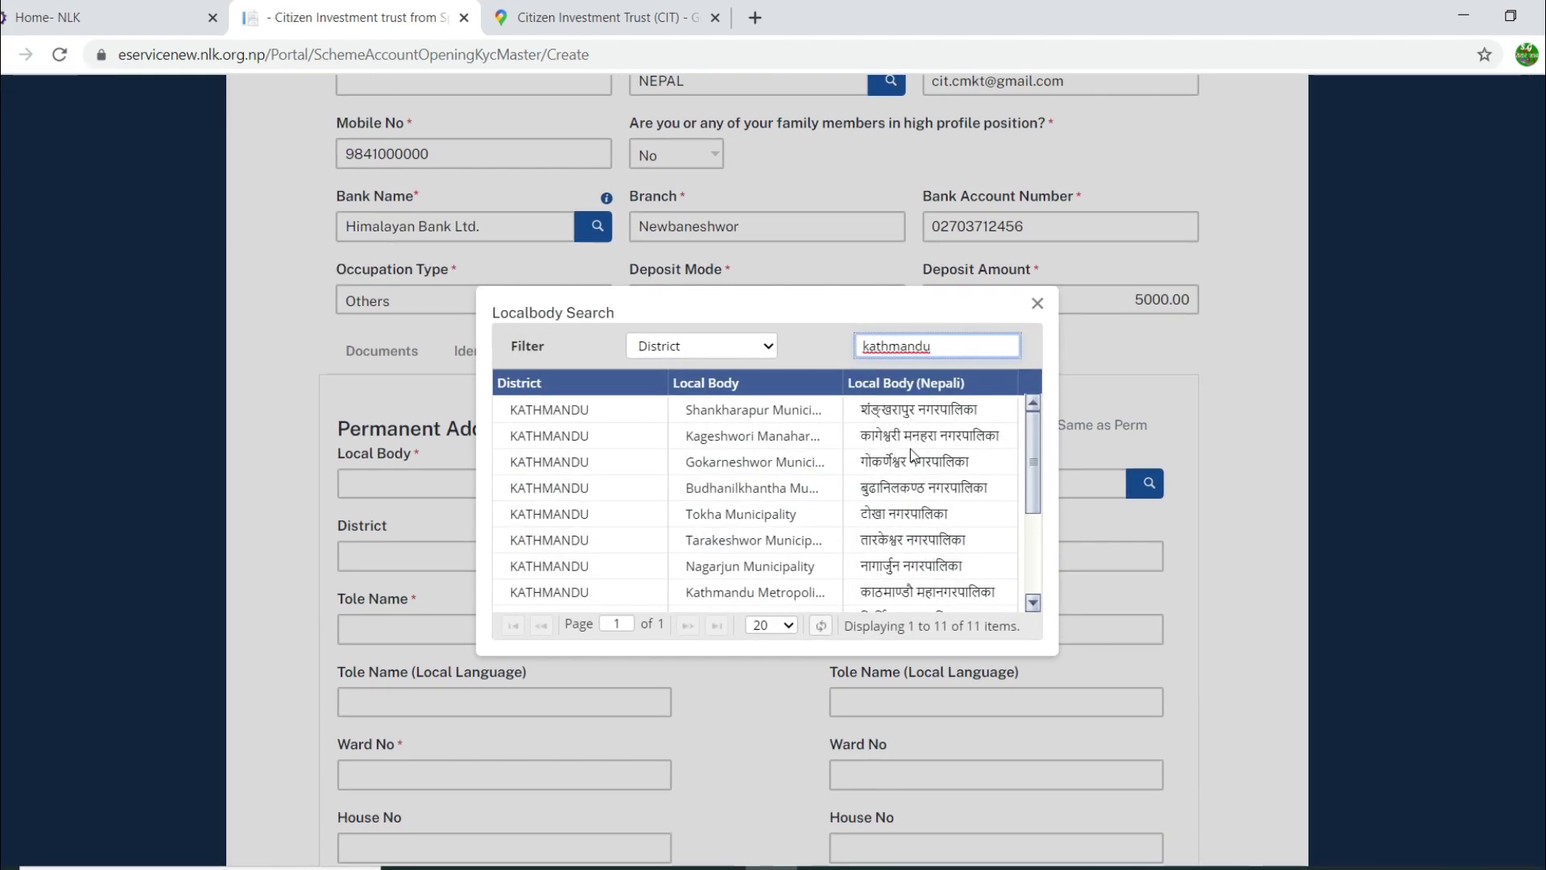
pyautogui.click(792, 592)
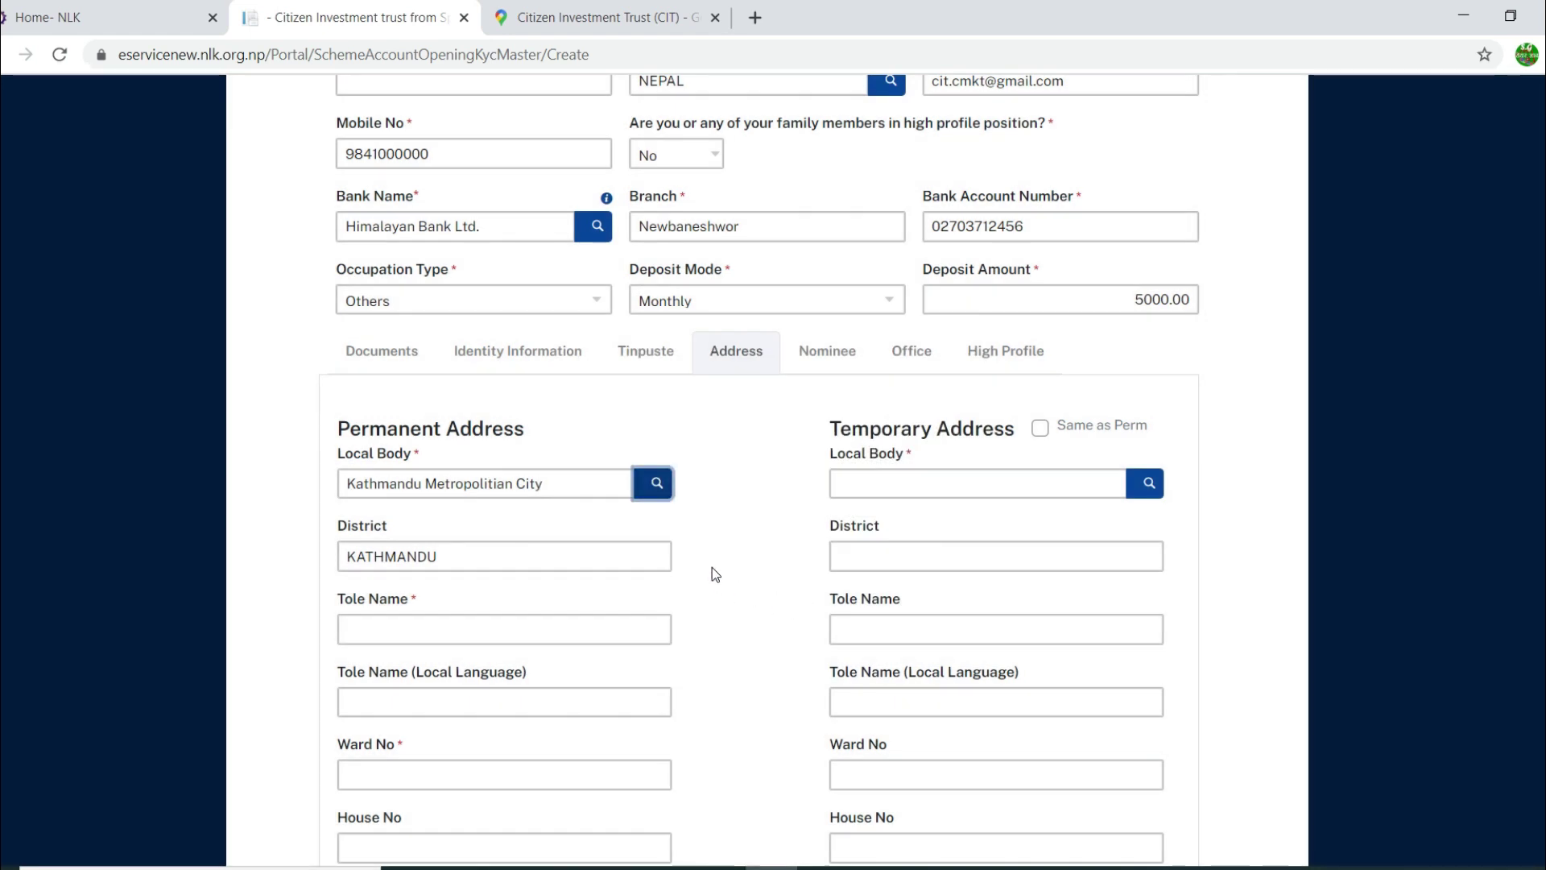
pyautogui.click(404, 629)
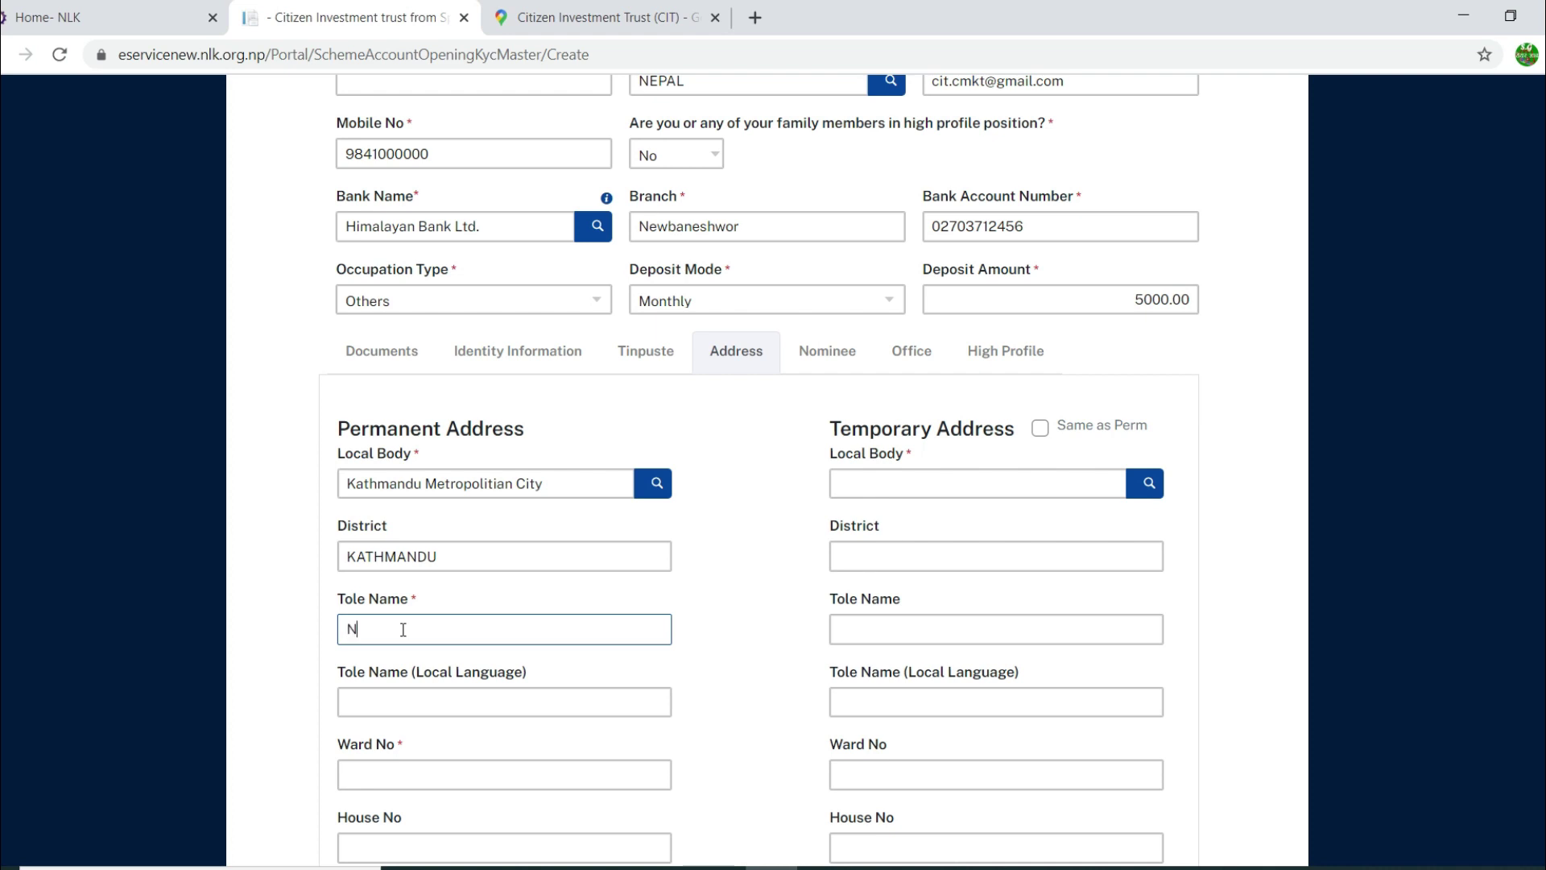
# Step: Fill in the permanent tole name in English and Nepali, the ward number and the house number
pyautogui.click(399, 694)
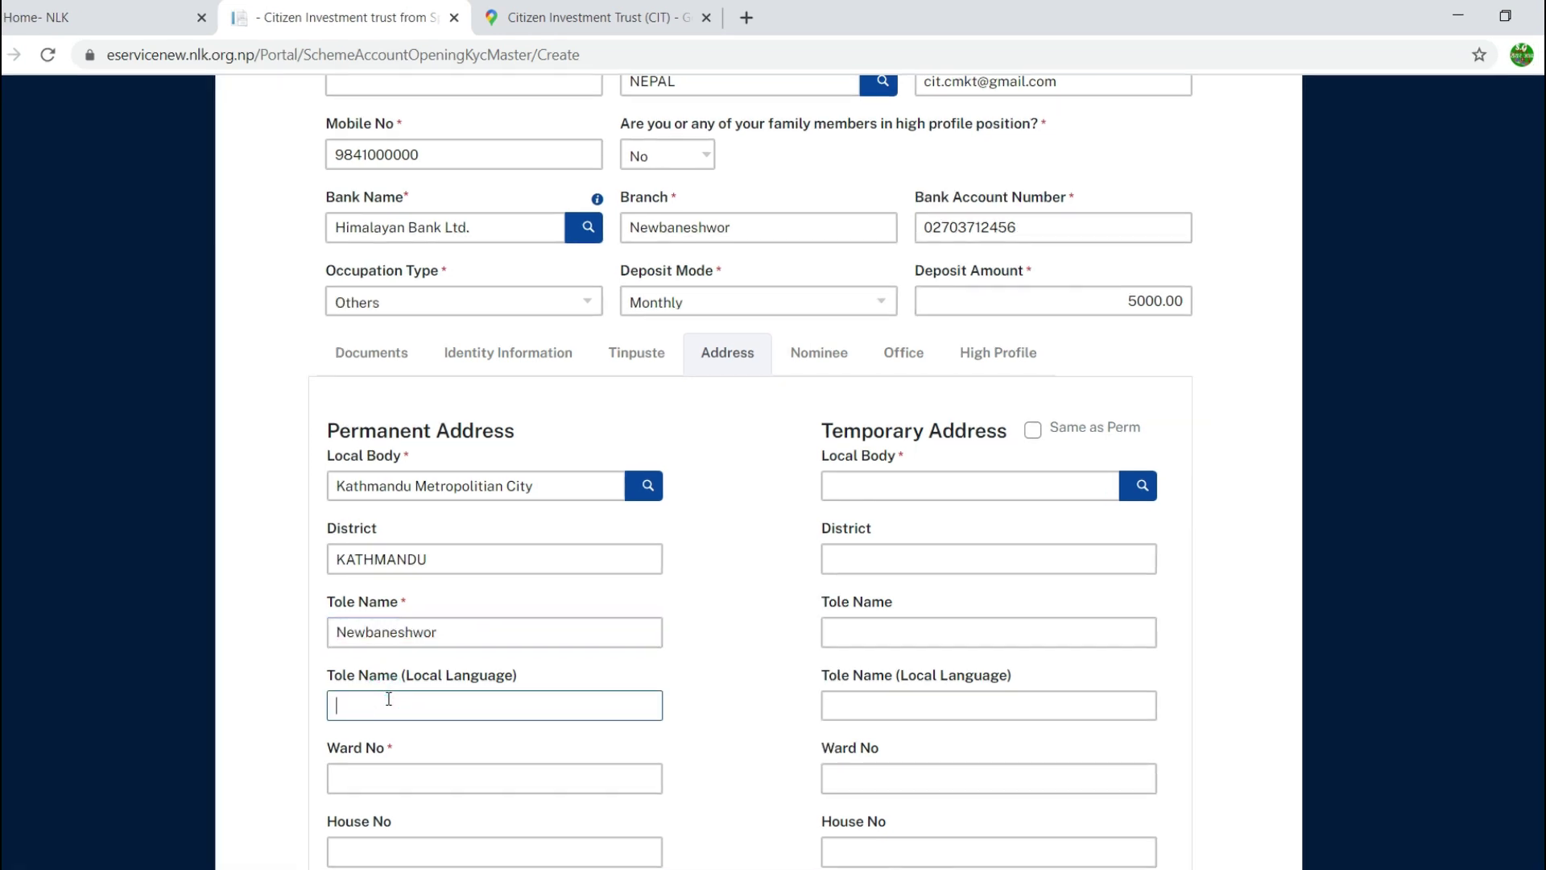
pyautogui.write('नयाँबानेश्वर')
pyautogui.scroll(-1, 400, 706)
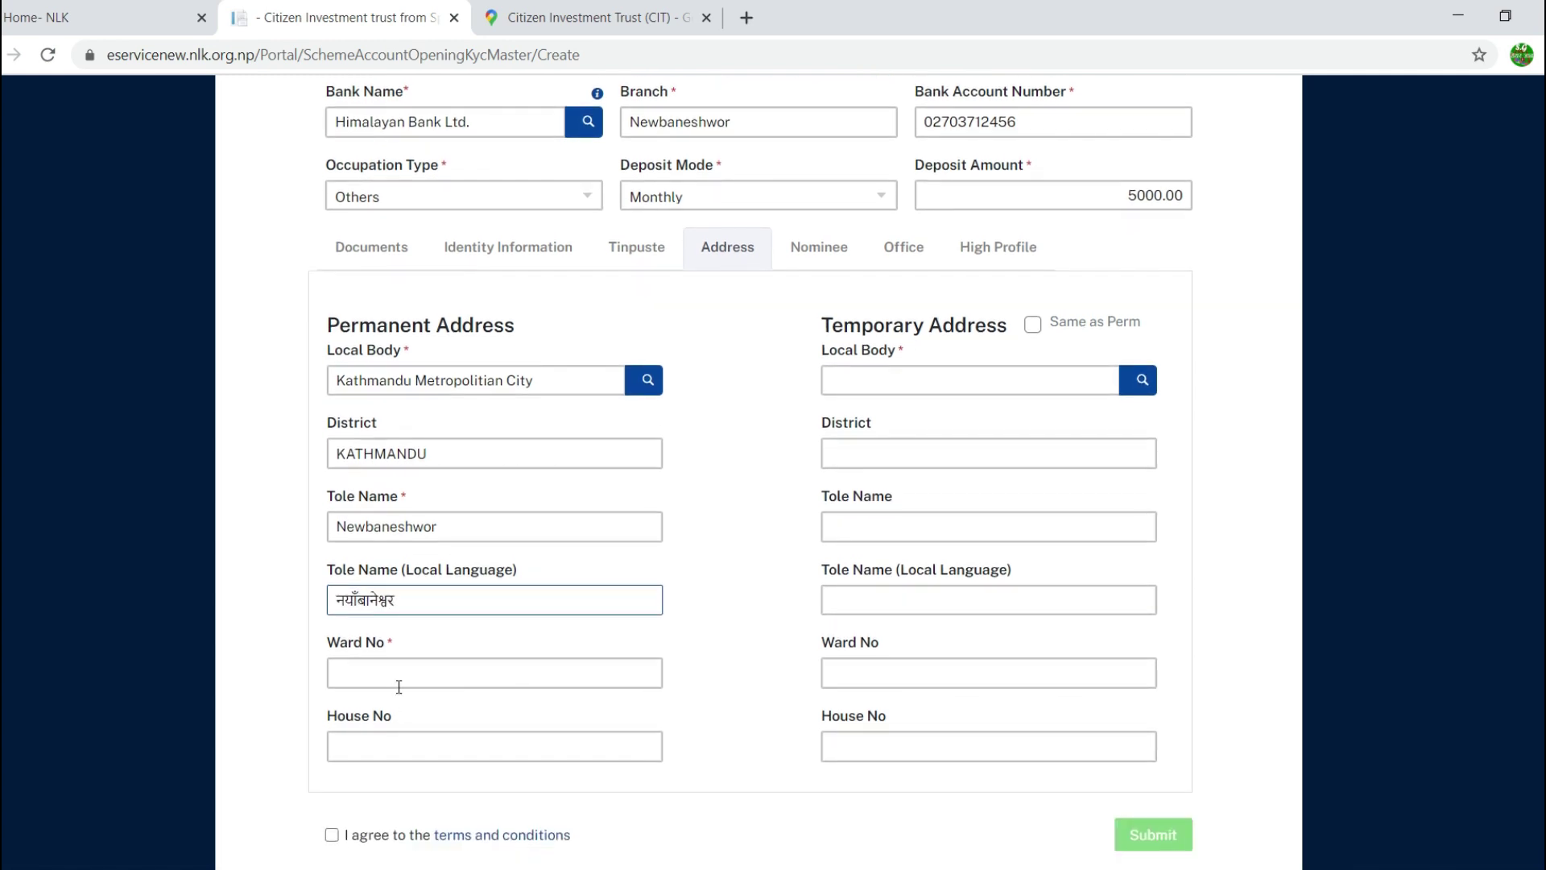
pyautogui.click(399, 681)
pyautogui.write('34')
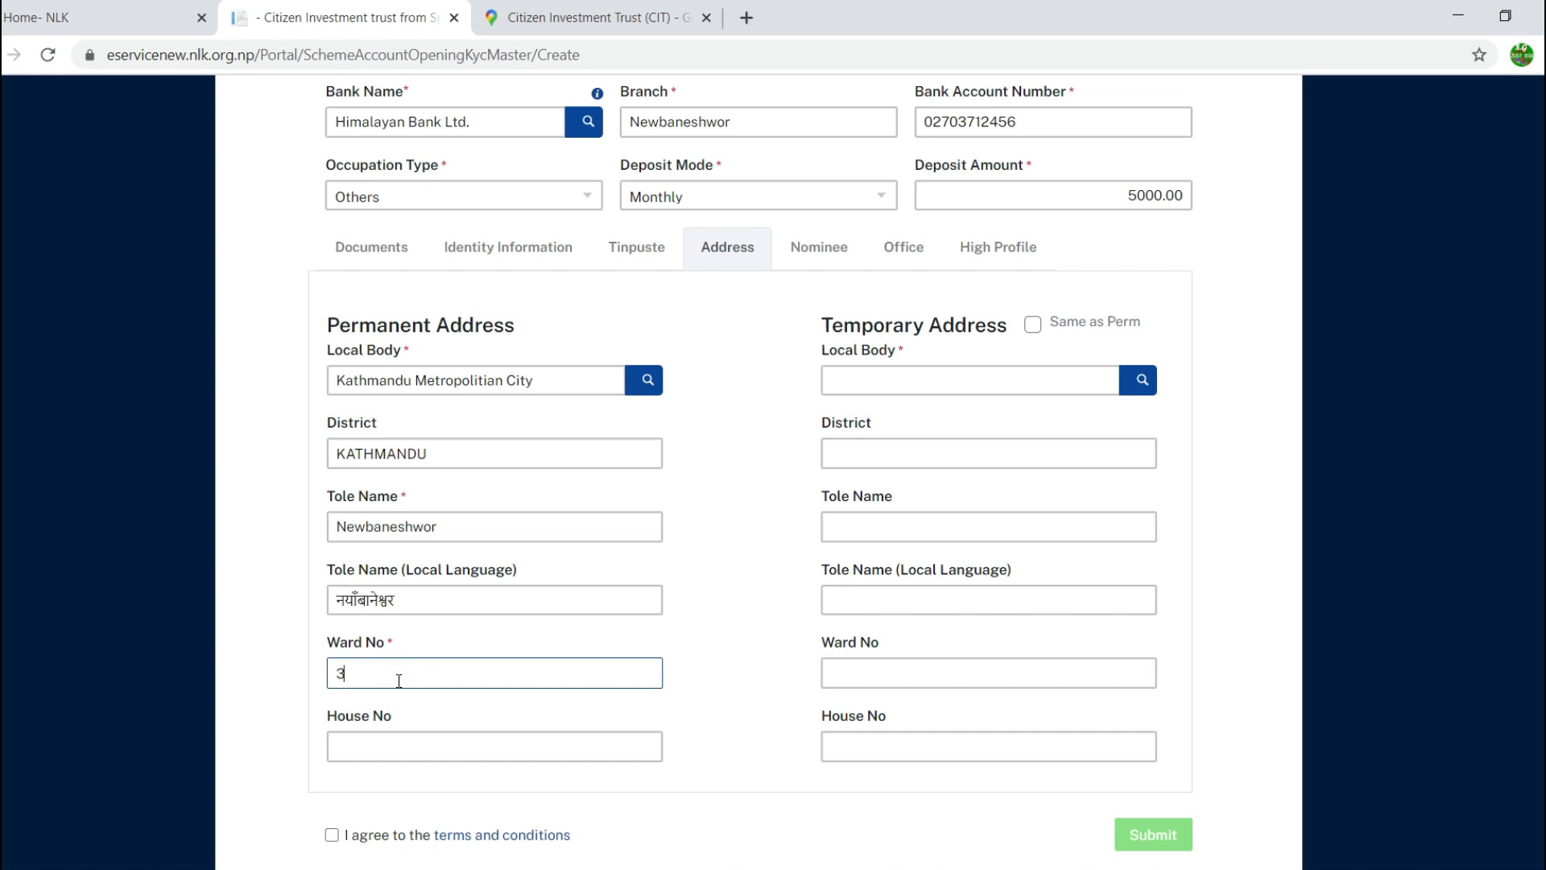
pyautogui.click(390, 745)
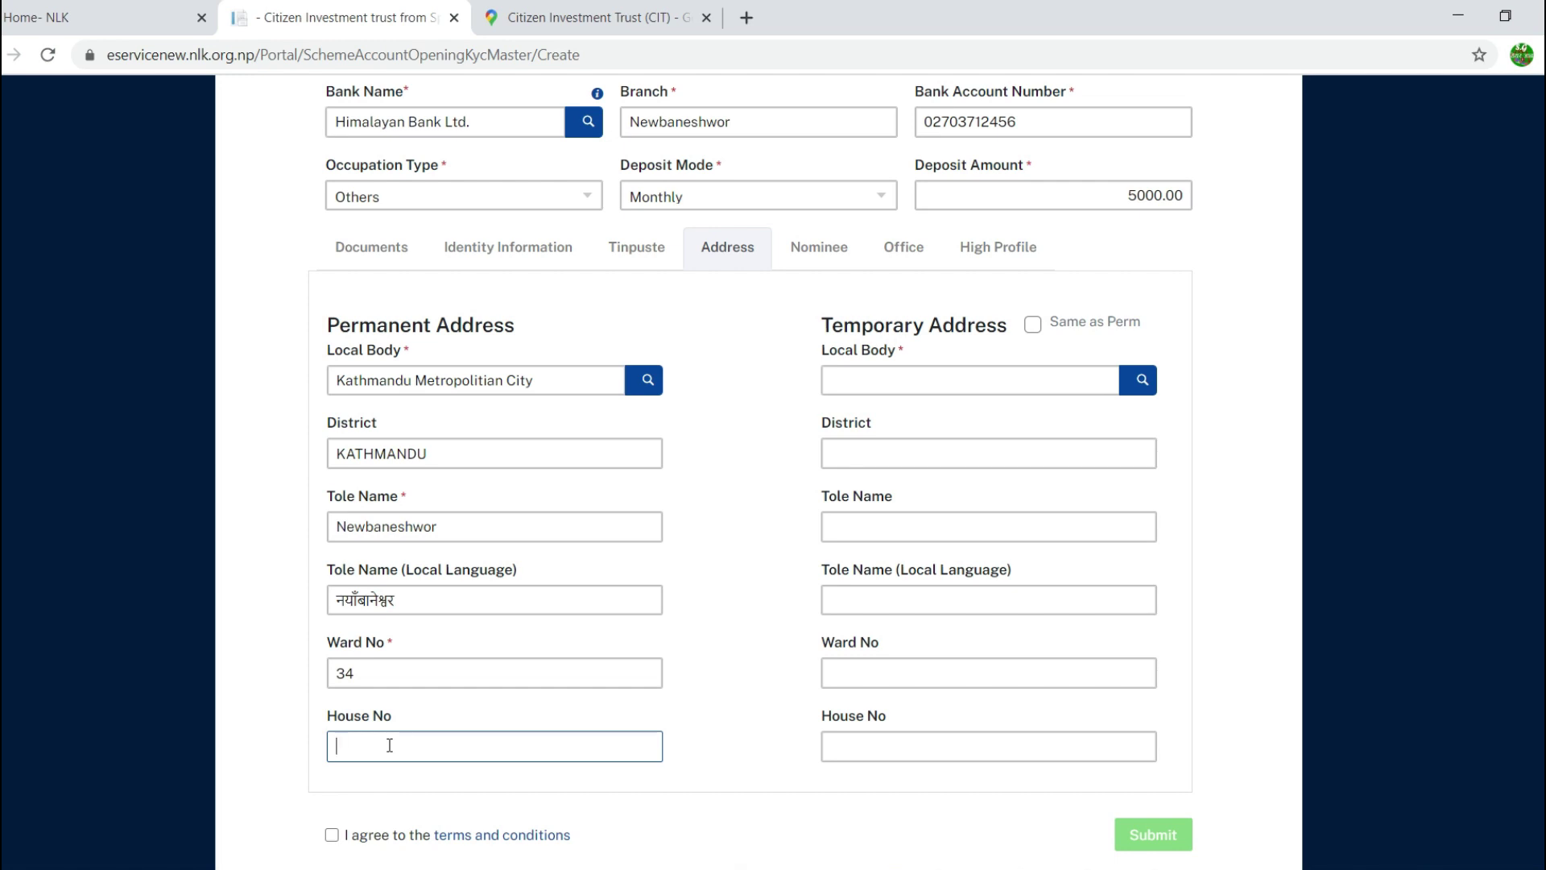
pyautogui.click(686, 553)
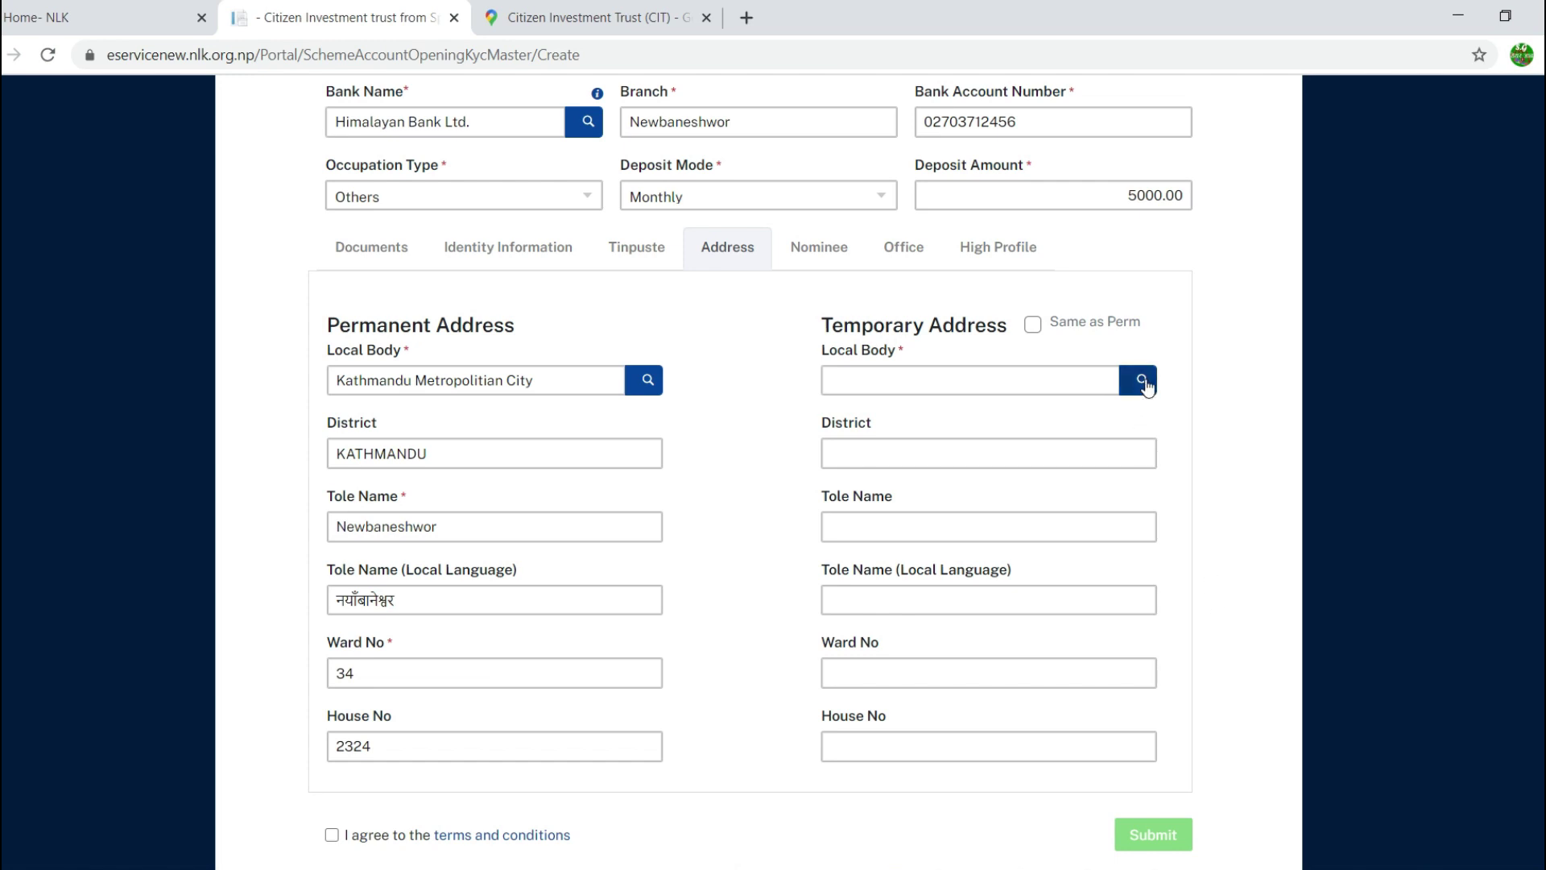
# Step: Tick Same as Perm so the temporary address mirrors the permanent Kathmandu address
pyautogui.click(1140, 380)
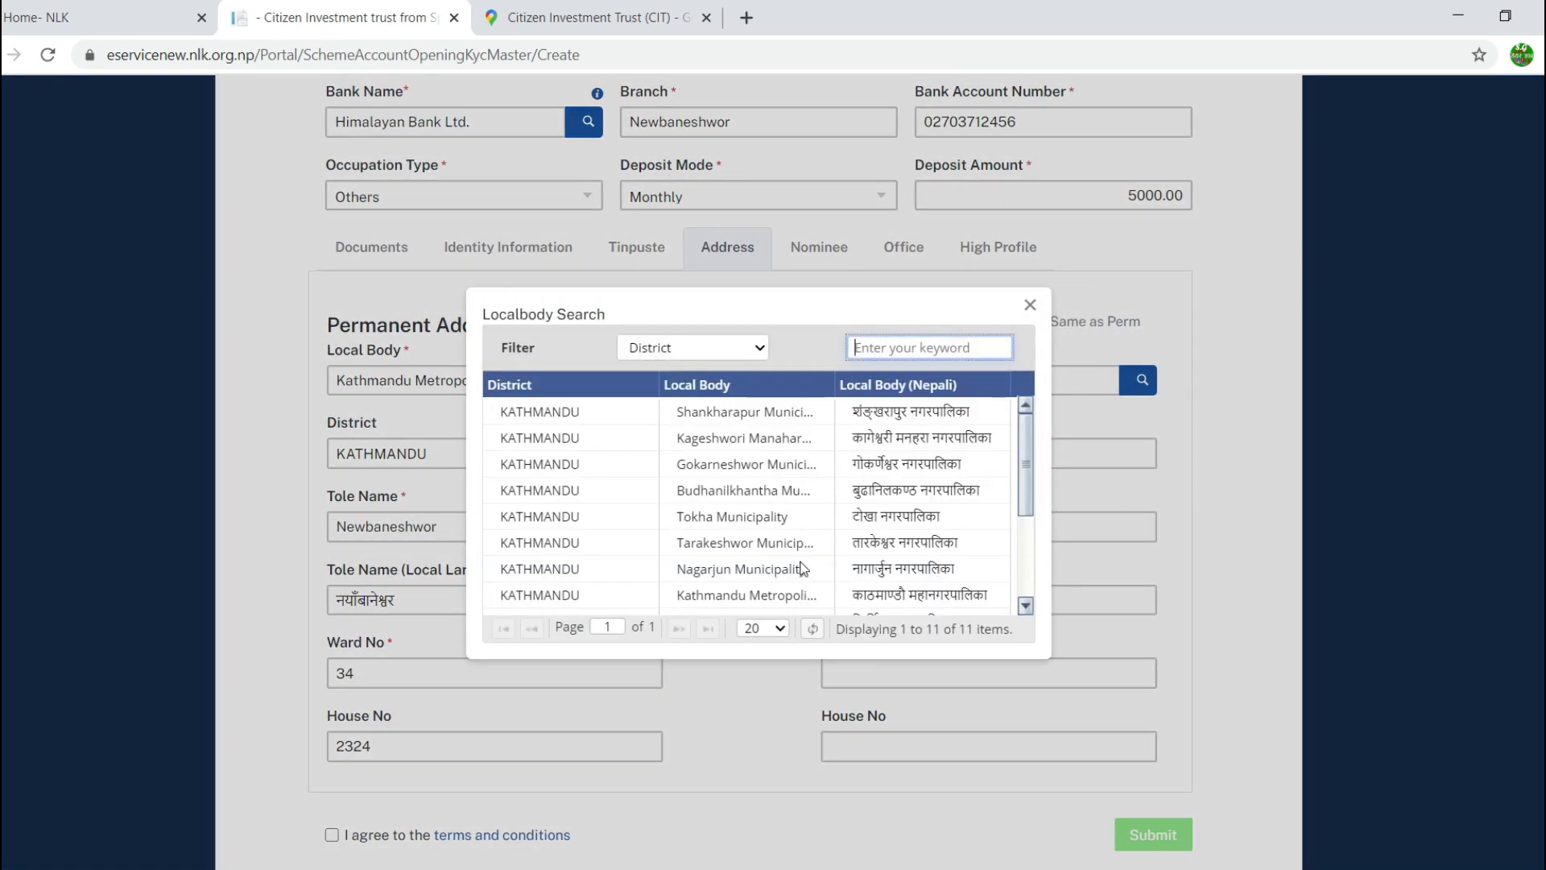
pyautogui.click(1029, 304)
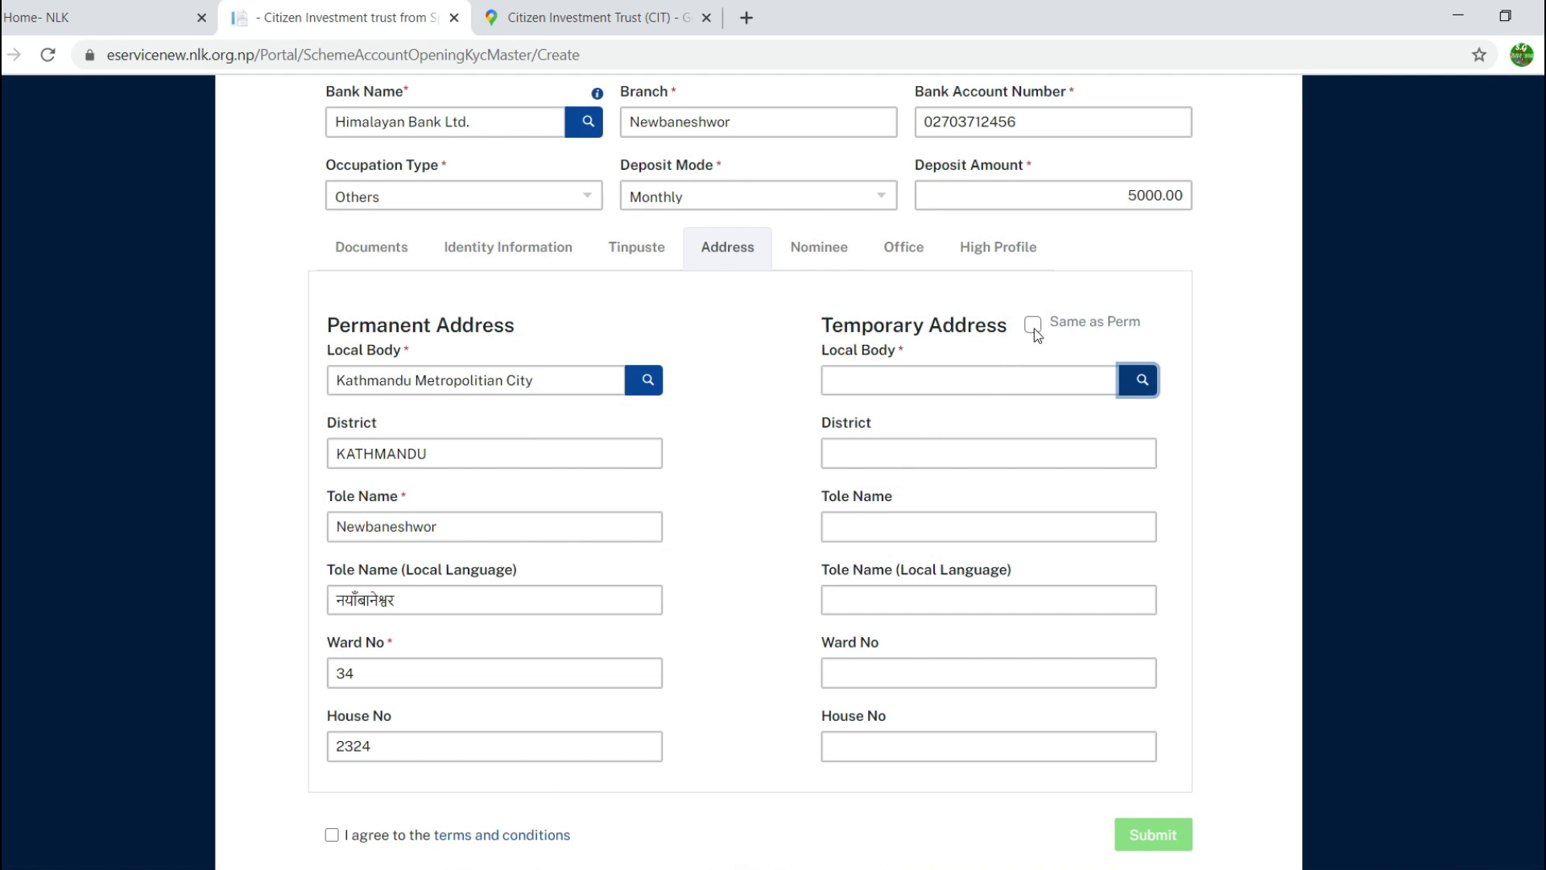
pyautogui.click(1034, 326)
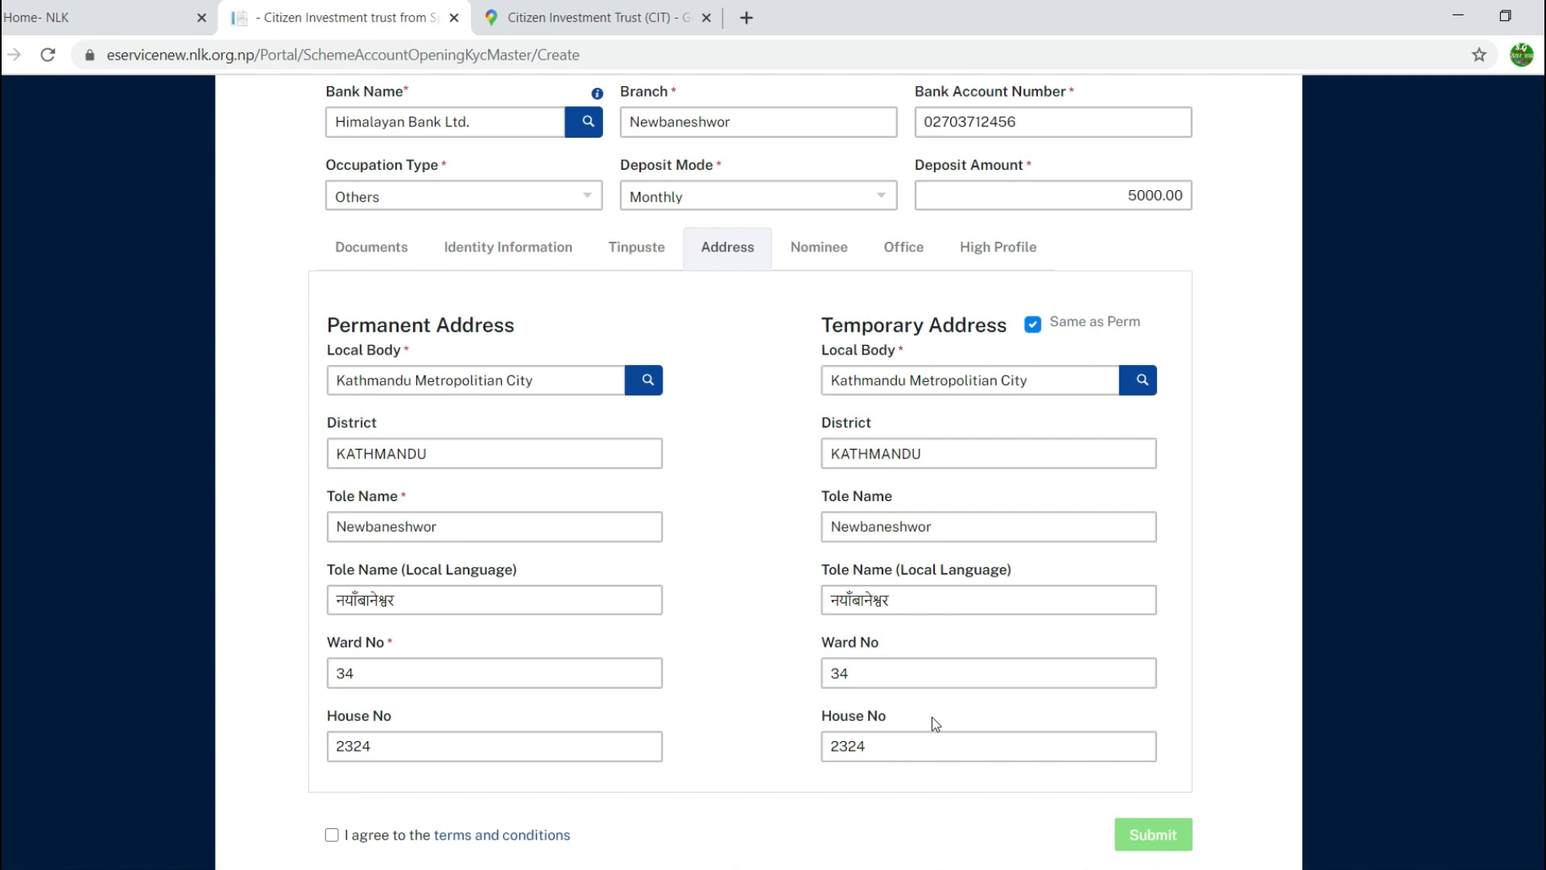
pyautogui.scroll(-1, 931, 717)
pyautogui.scroll(3, 931, 717)
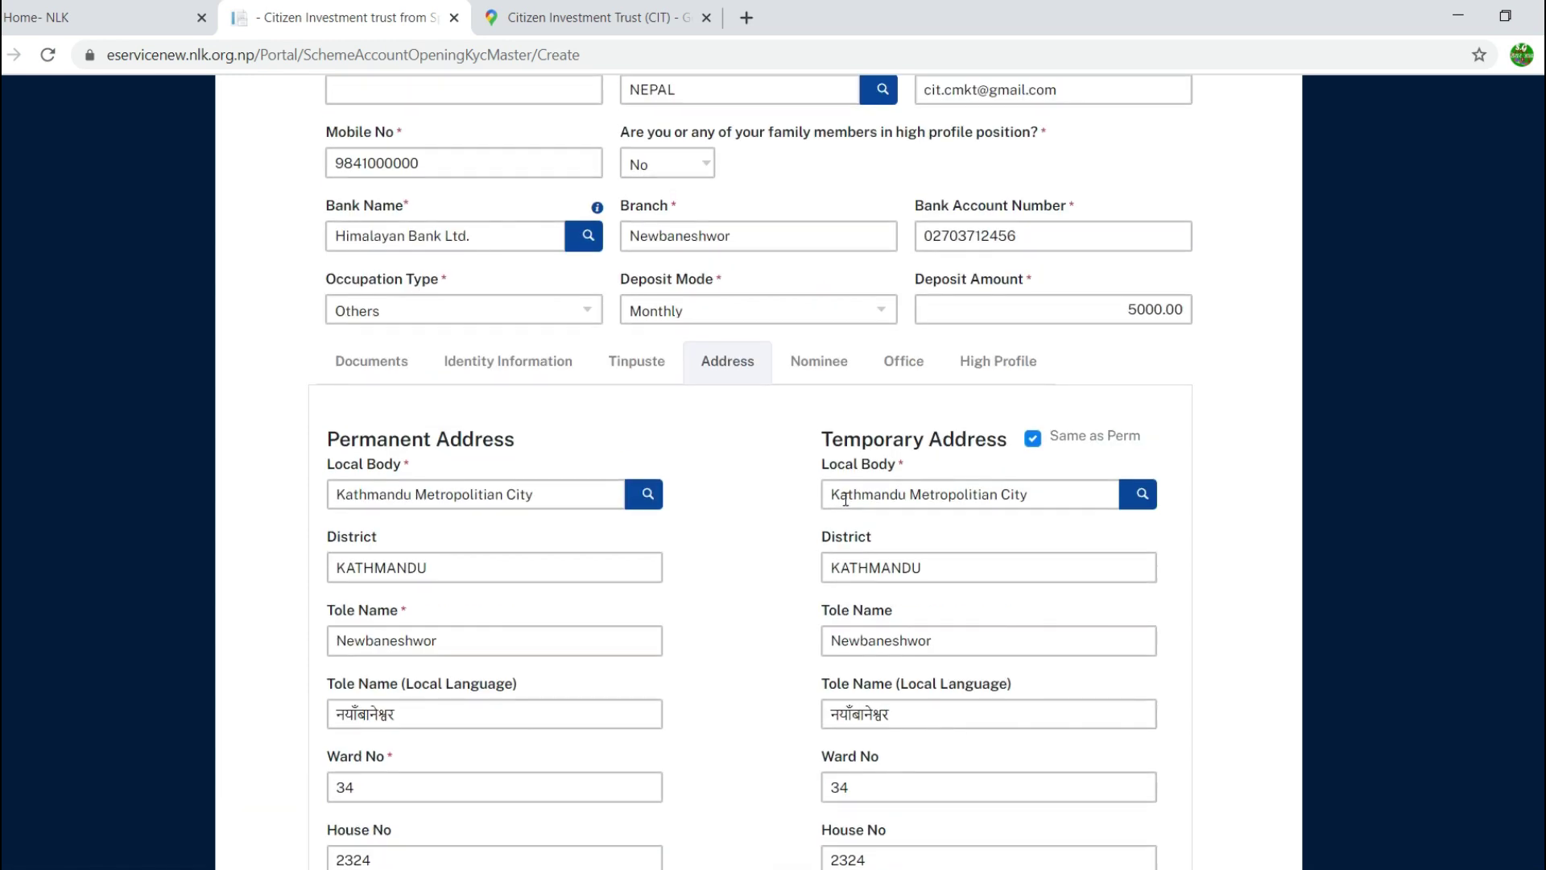
# Step: Keep No Nominee checked in the Nominee section, then switch to the Office section
pyautogui.click(817, 367)
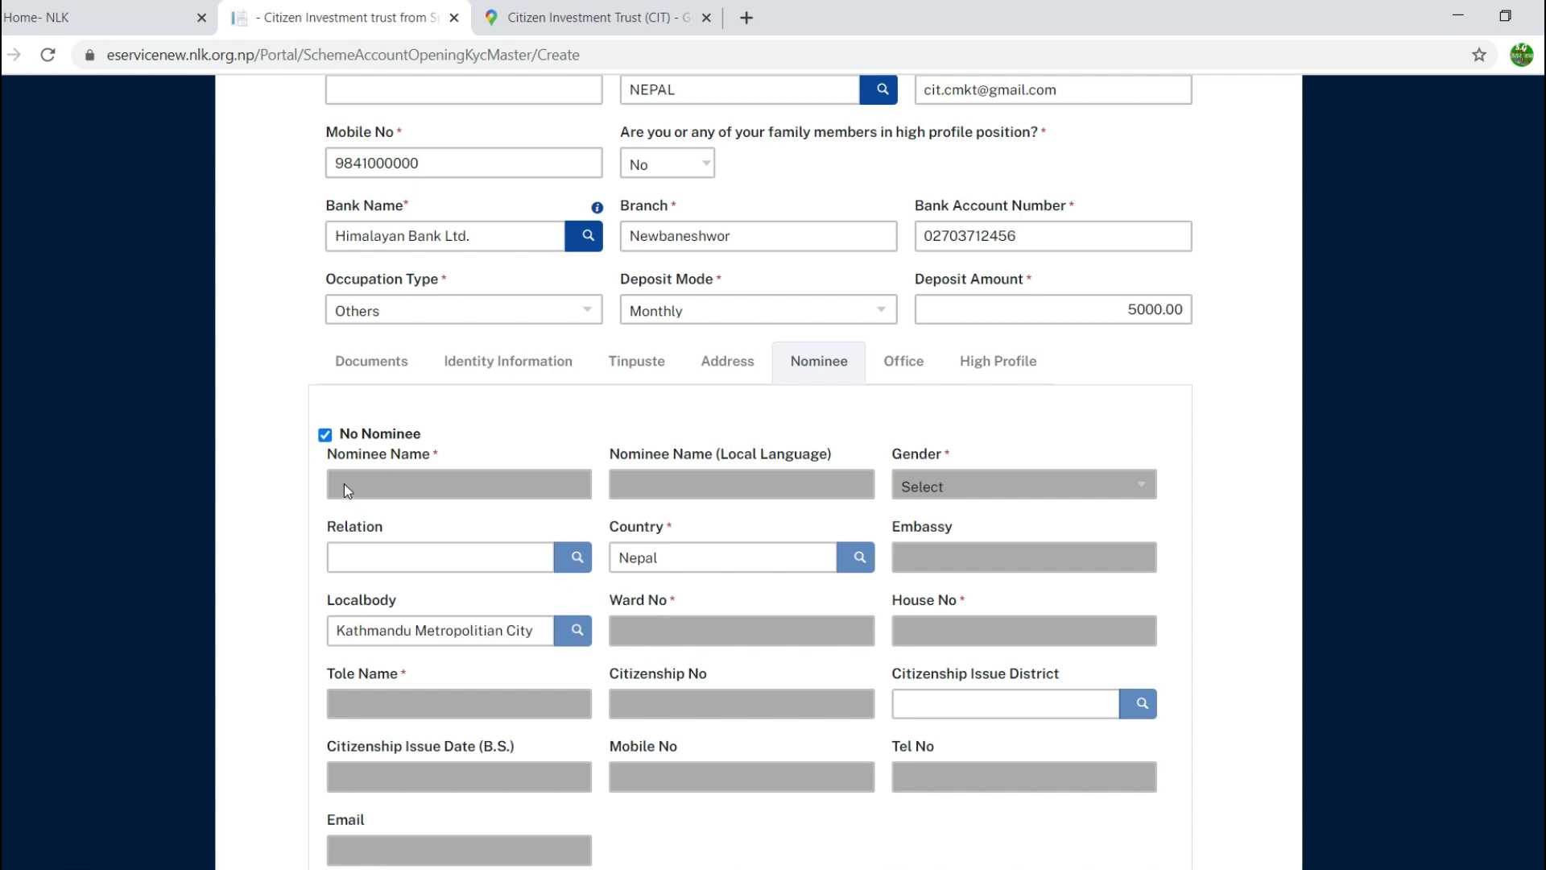
pyautogui.click(903, 375)
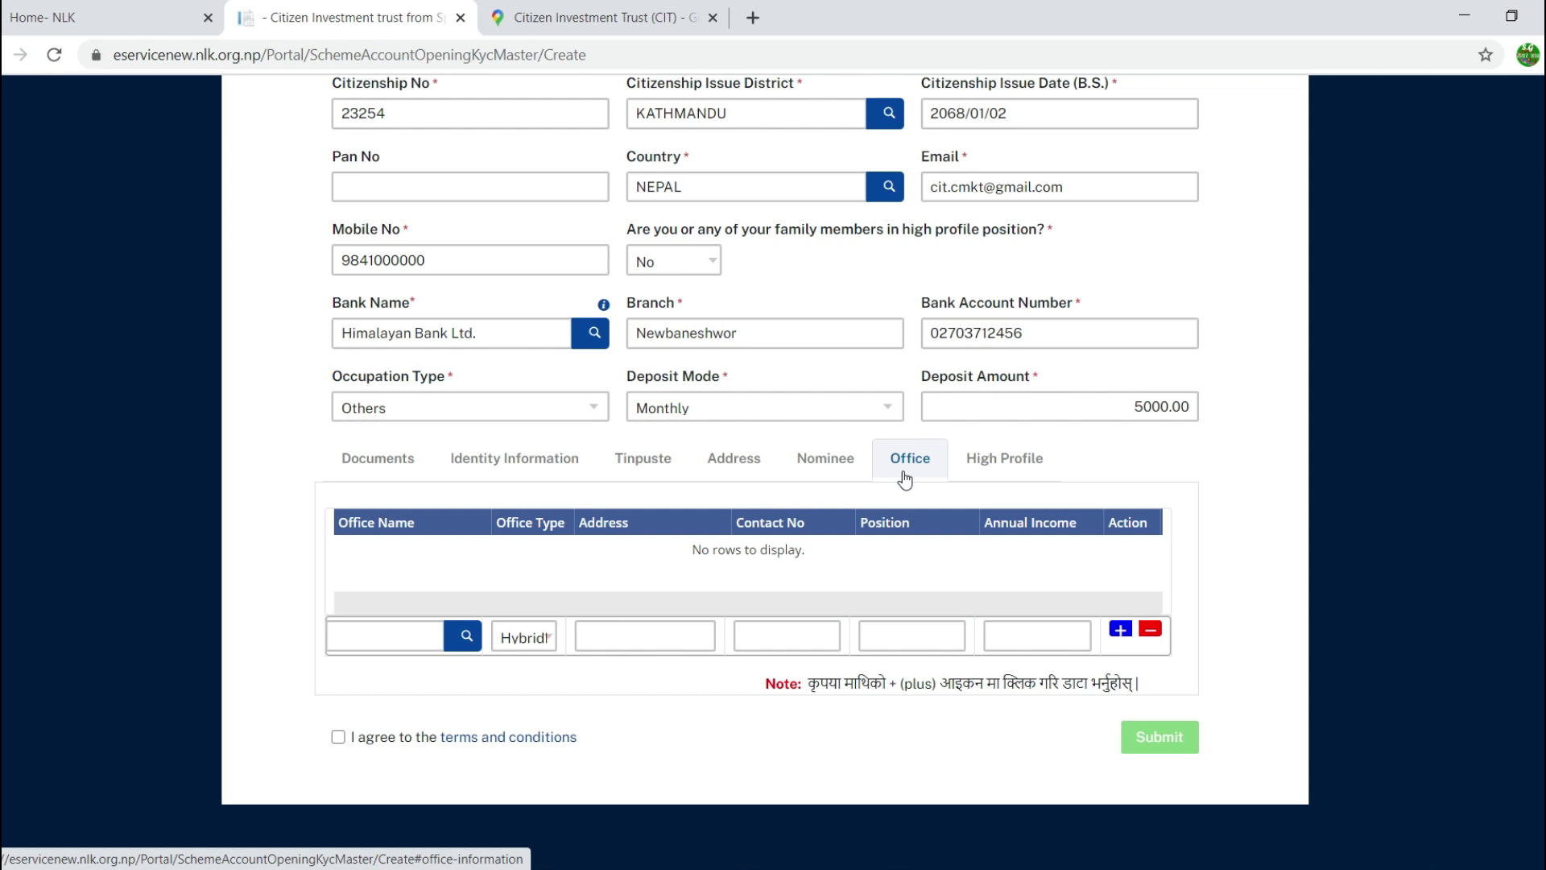
# Step: Add a D.B. Industries office row (ktm, contact number, Manager, 500000 income), then open High Profile
pyautogui.click(466, 637)
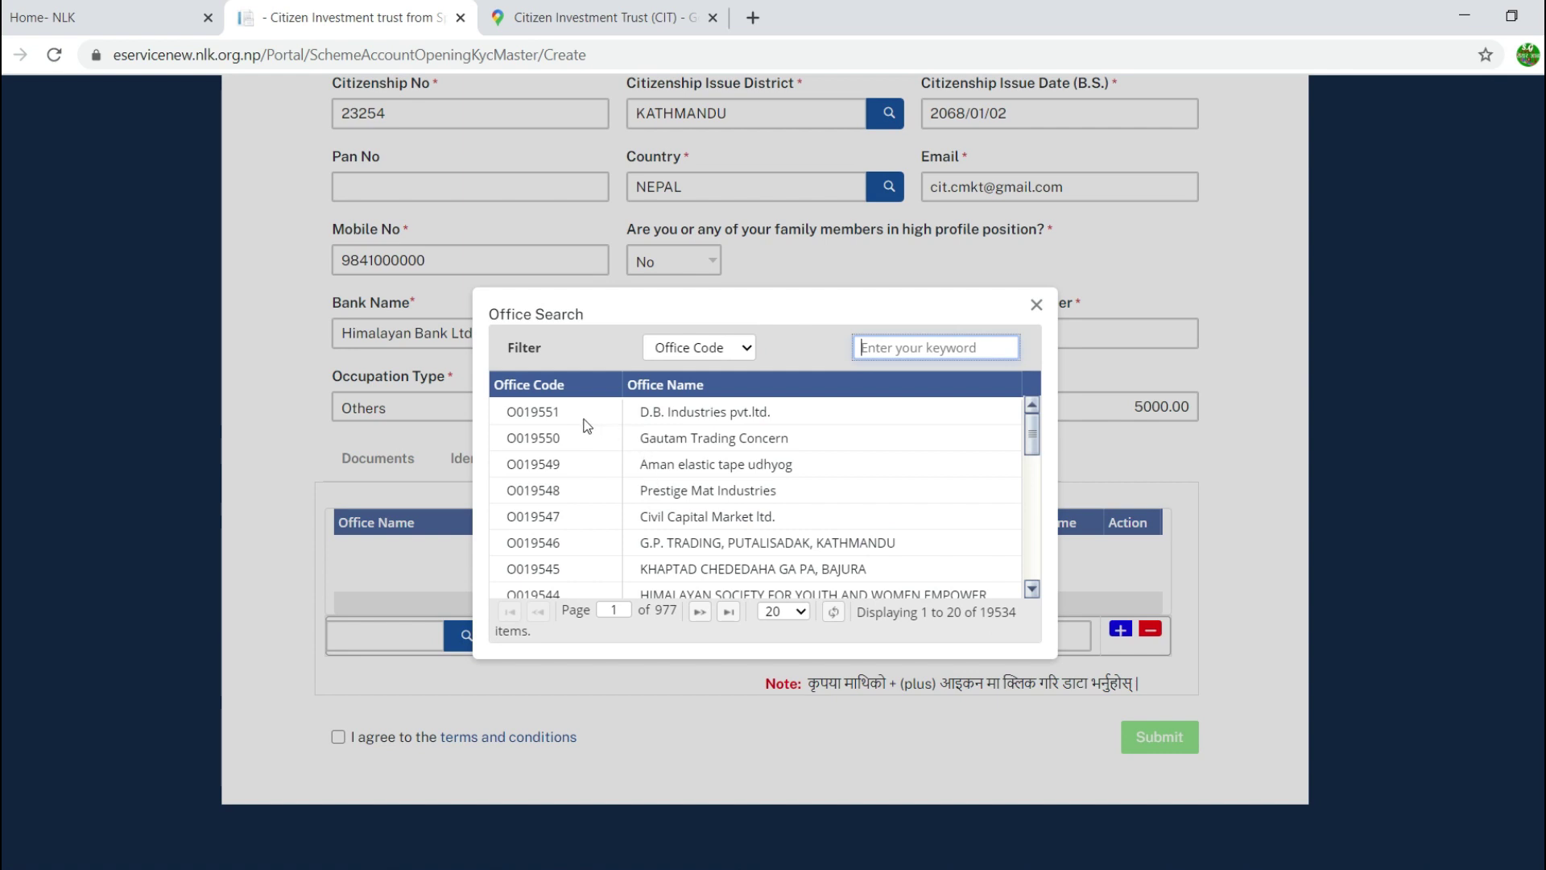
pyautogui.doubleClick(572, 415)
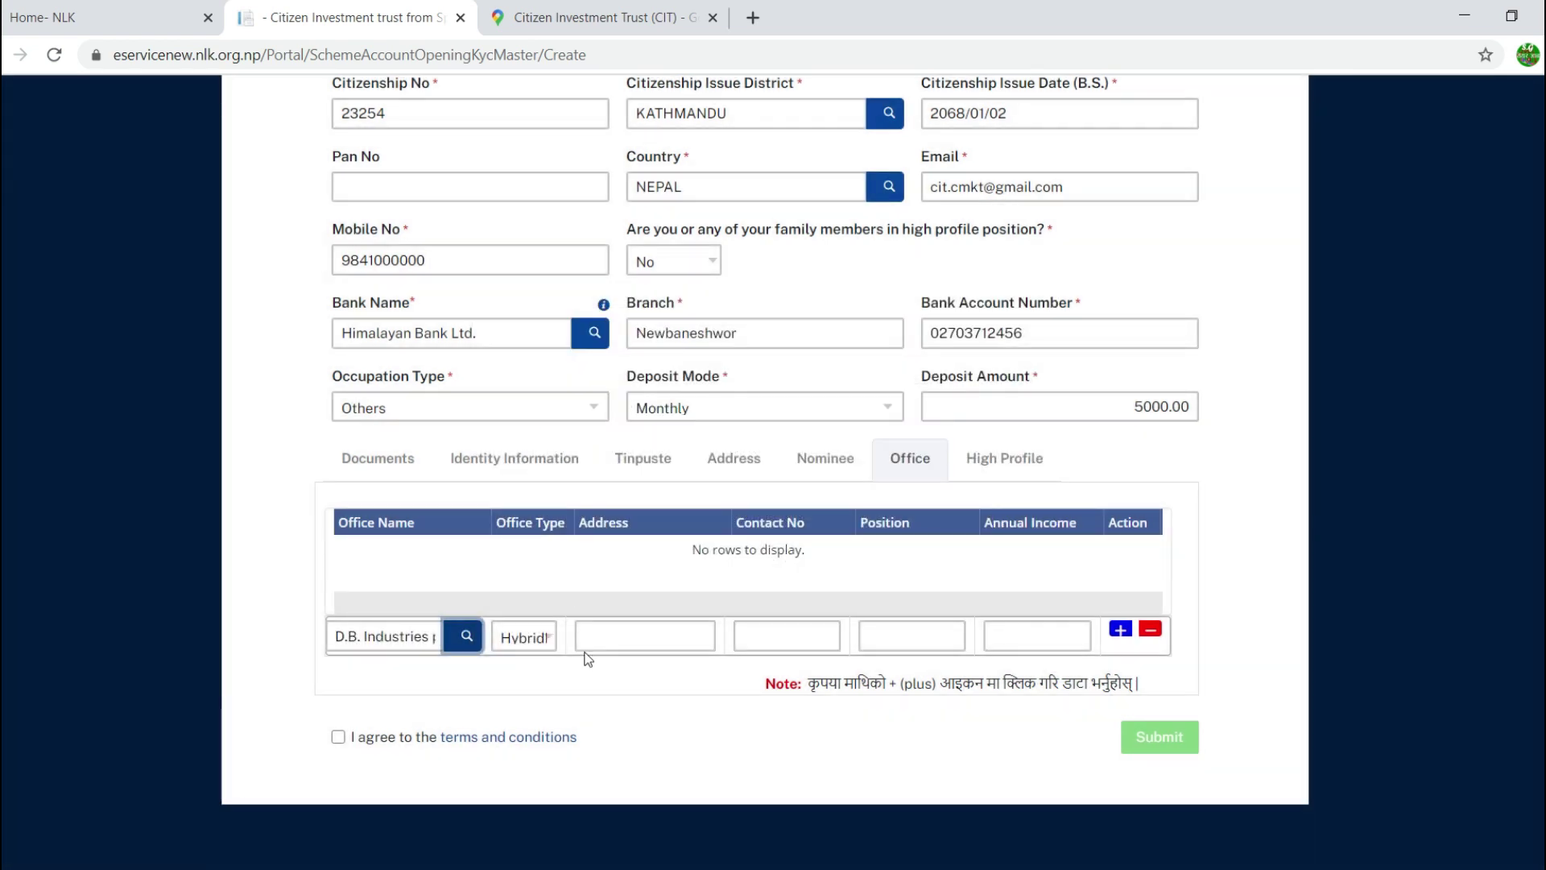
pyautogui.click(636, 634)
pyautogui.write('ktm')
pyautogui.press('Tab')
pyautogui.write('9841000000')
pyautogui.press('Tab')
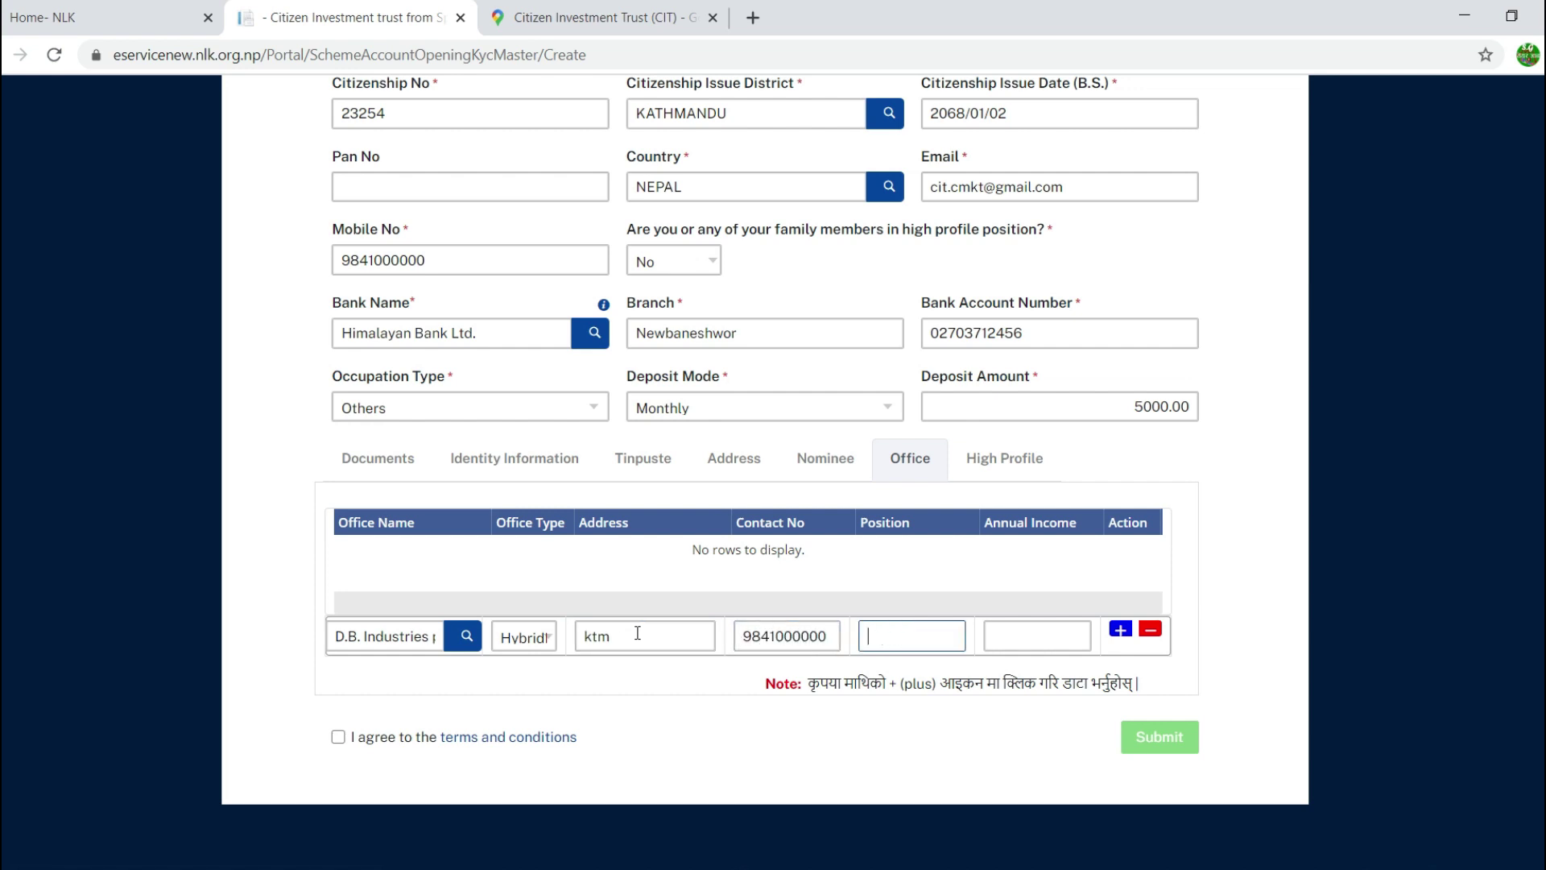
pyautogui.write('Manager')
pyautogui.press('Tab')
pyautogui.write('500000')
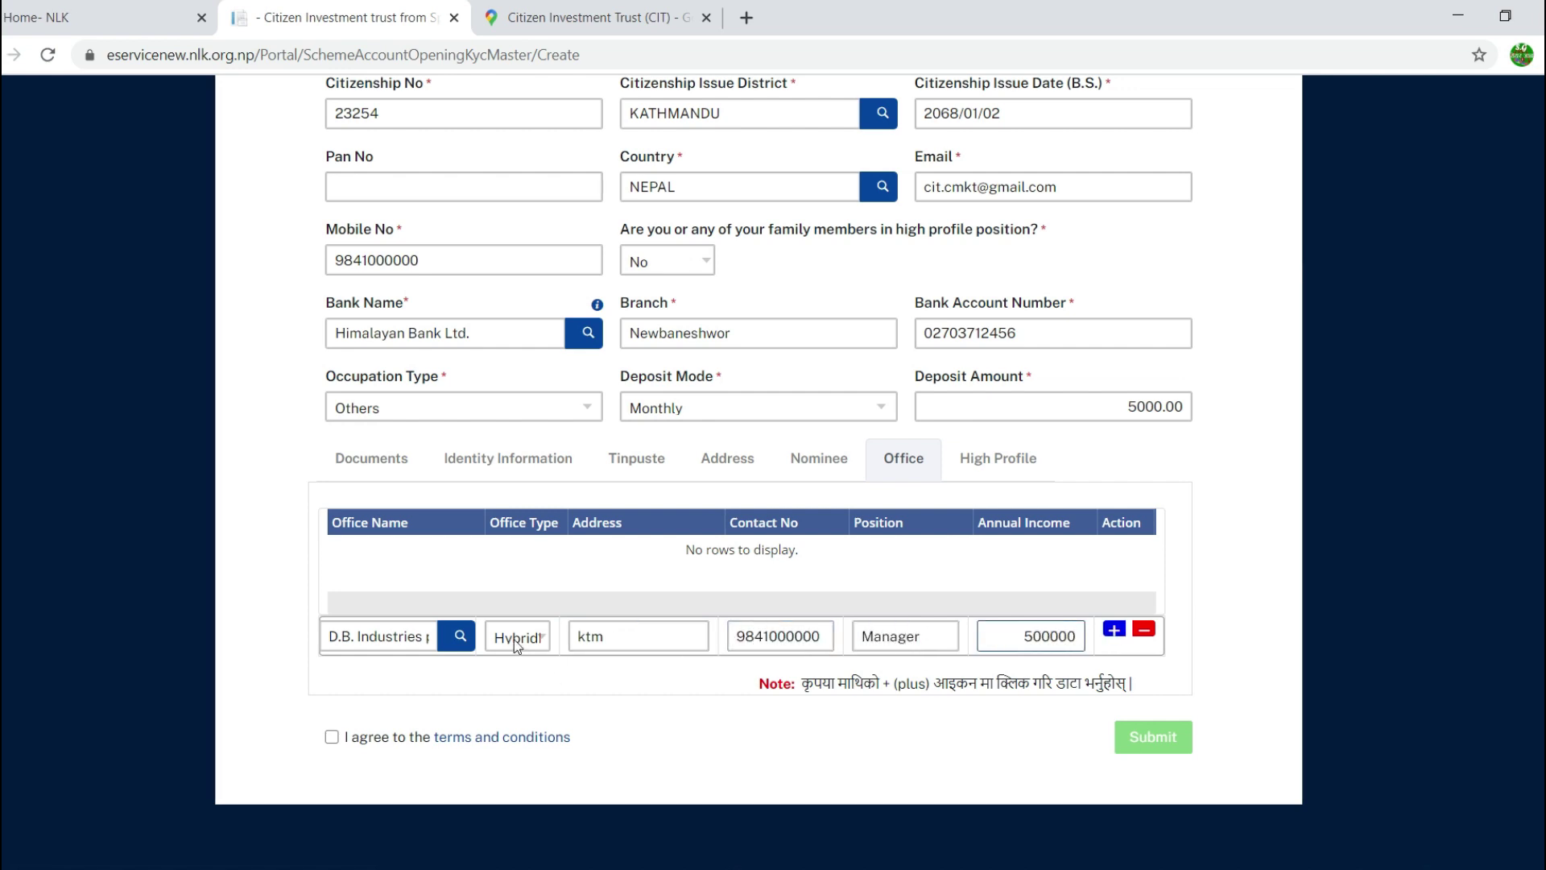
pyautogui.click(1114, 630)
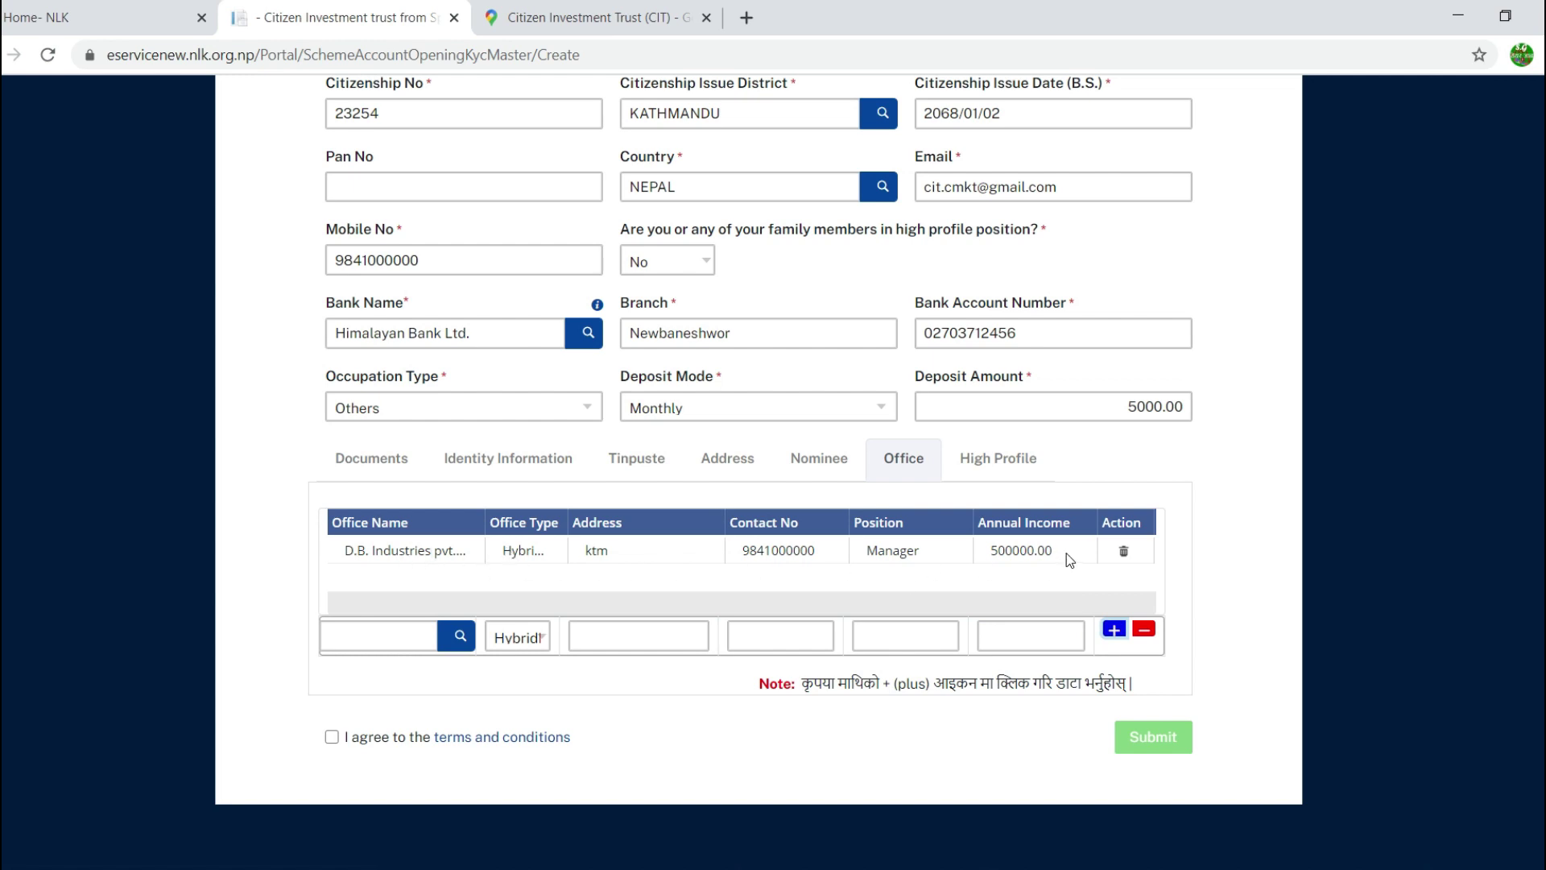
pyautogui.click(1009, 458)
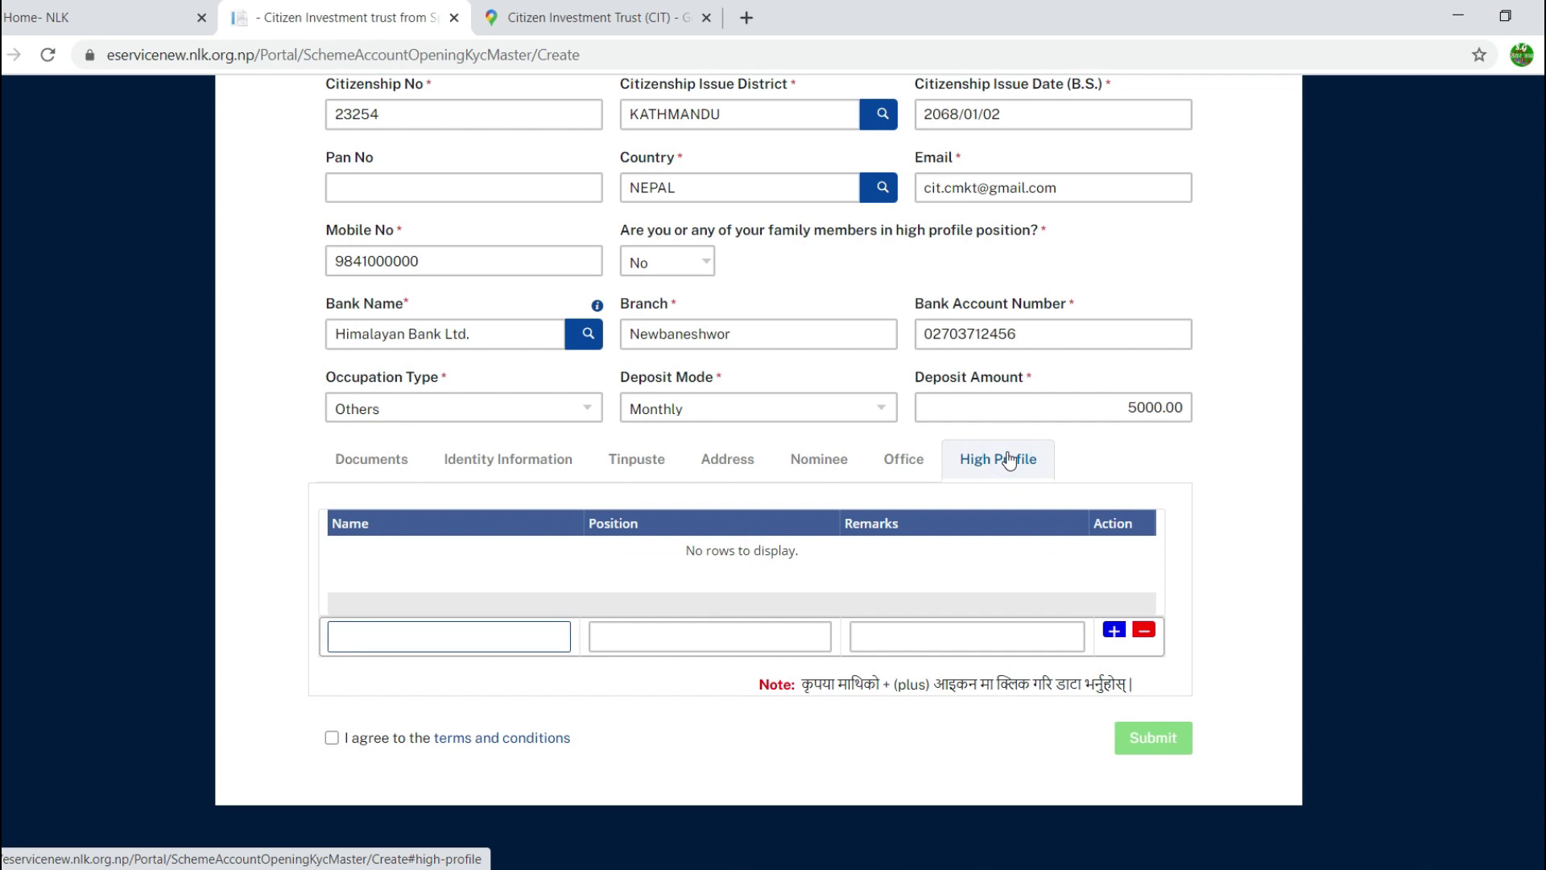
pyautogui.click(704, 266)
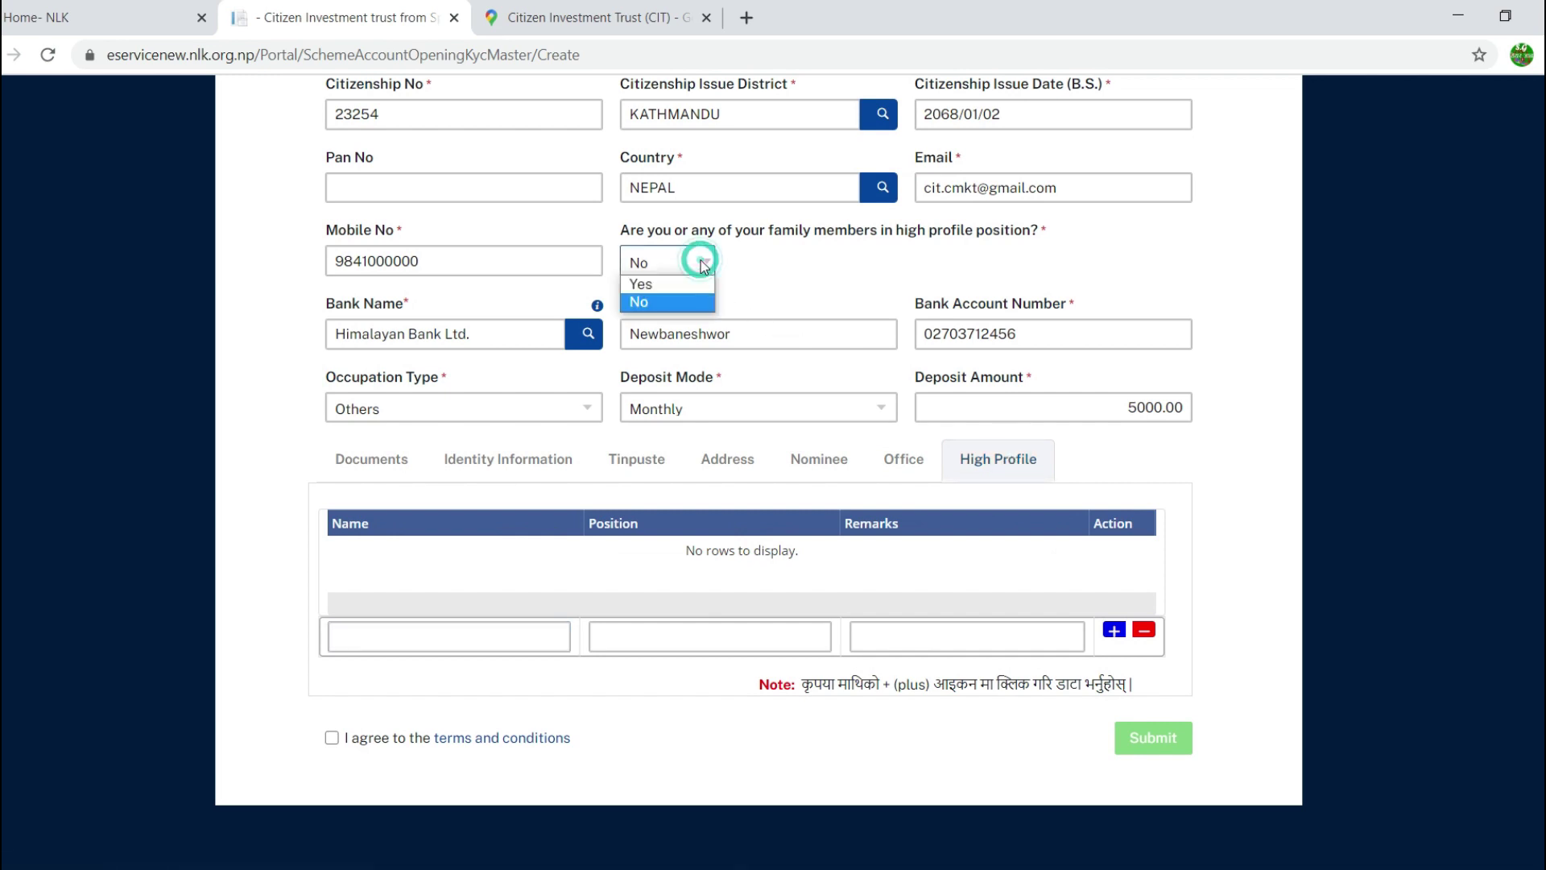
pyautogui.click(682, 286)
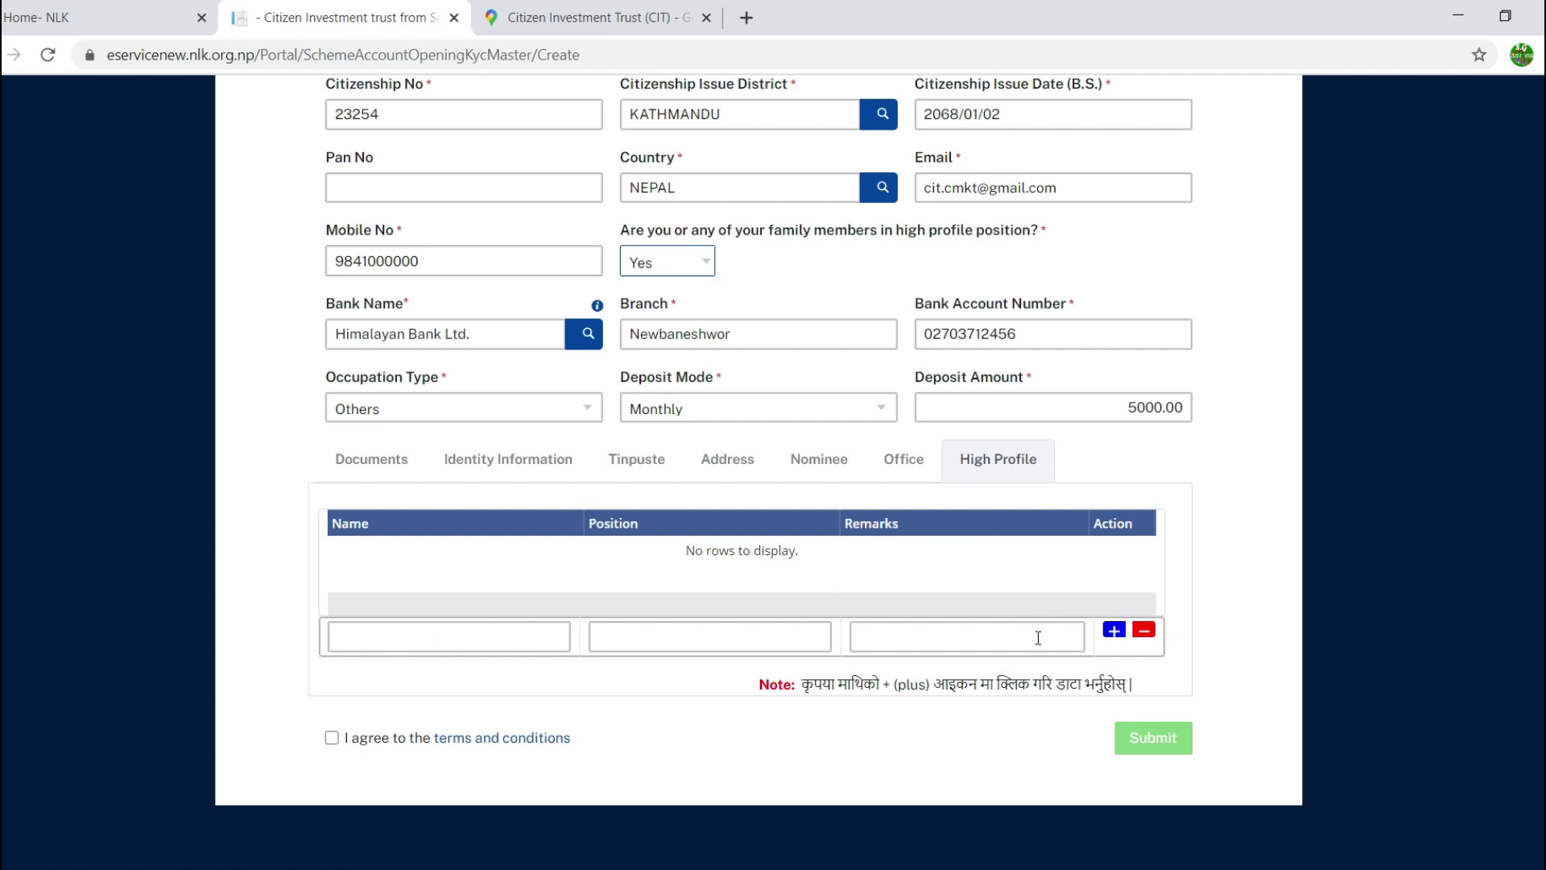
pyautogui.click(705, 266)
pyautogui.click(684, 304)
# Step: Review the fingerprint, signature, location map and citizenship uploads, then show Identity Information
pyautogui.scroll(8, 1204, 513)
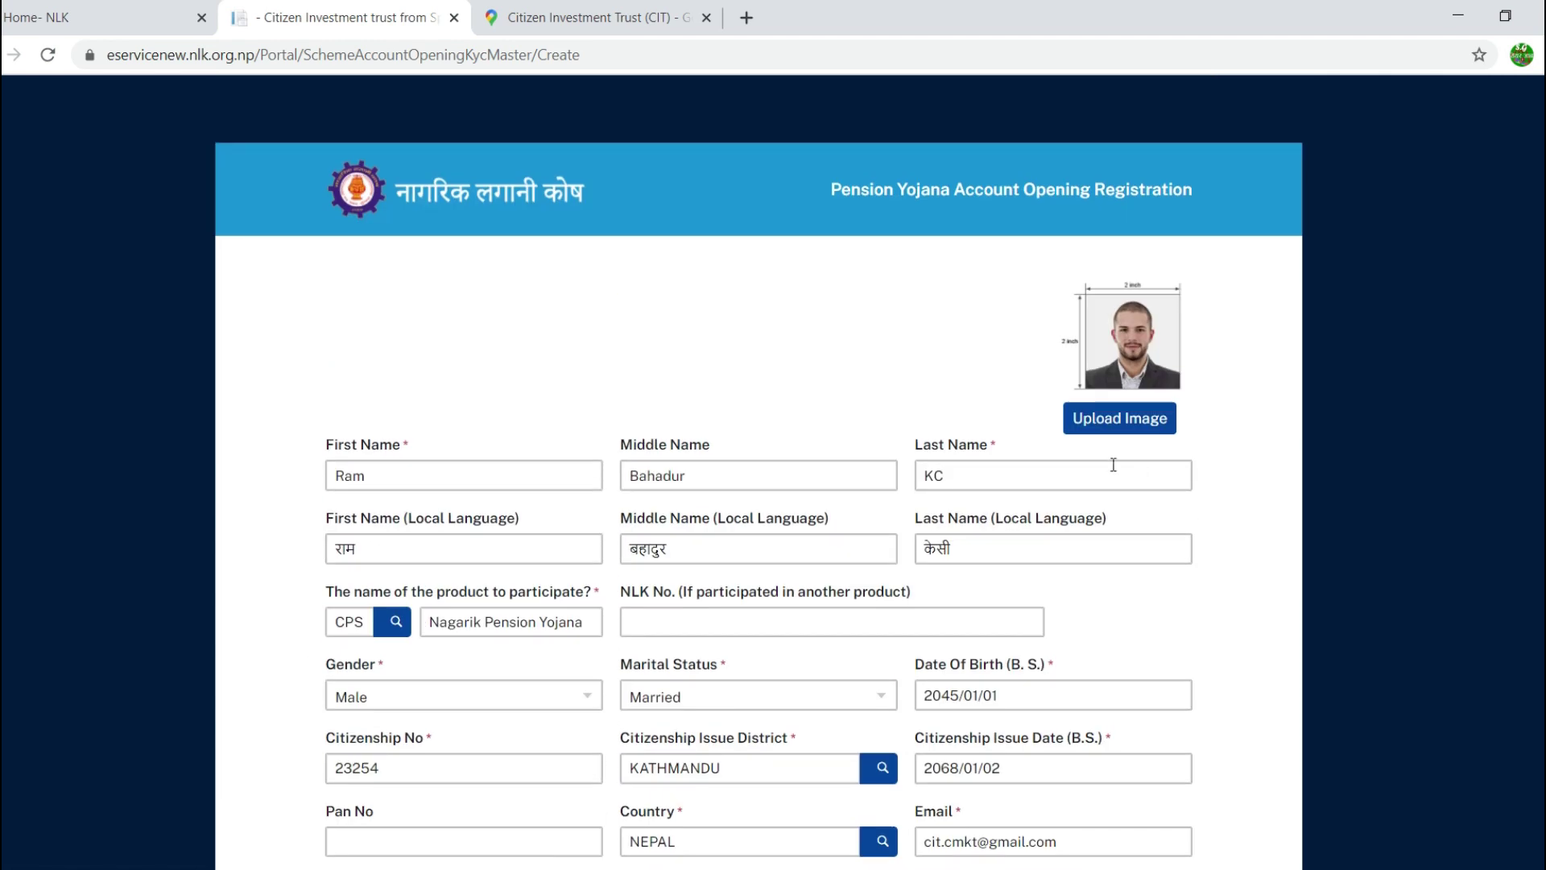
pyautogui.scroll(-2, 766, 394)
pyautogui.scroll(1, 879, 307)
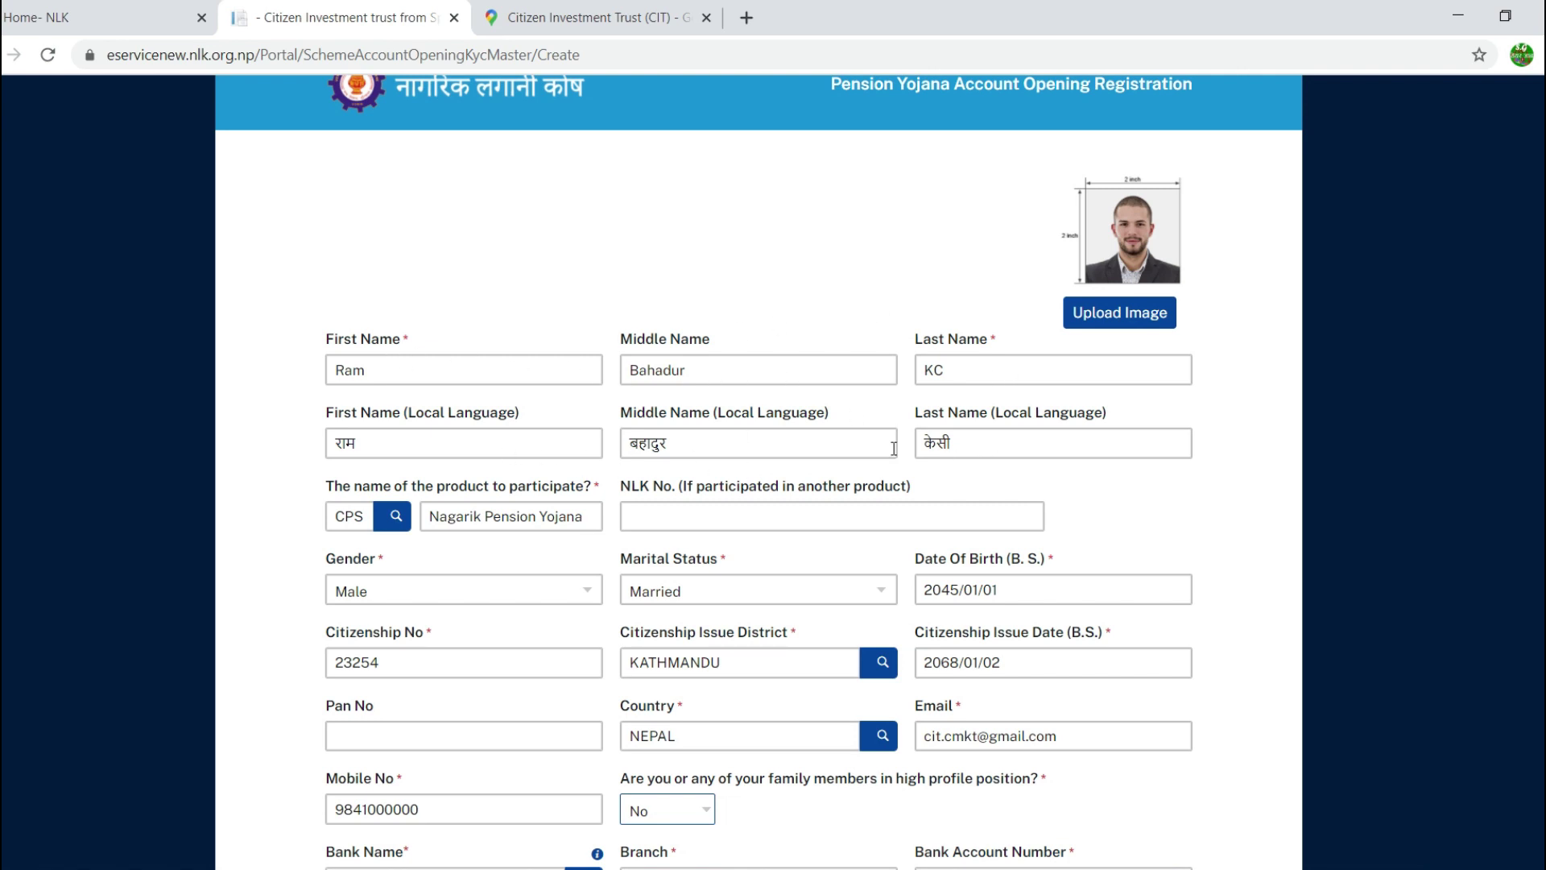
pyautogui.scroll(-1, 1027, 451)
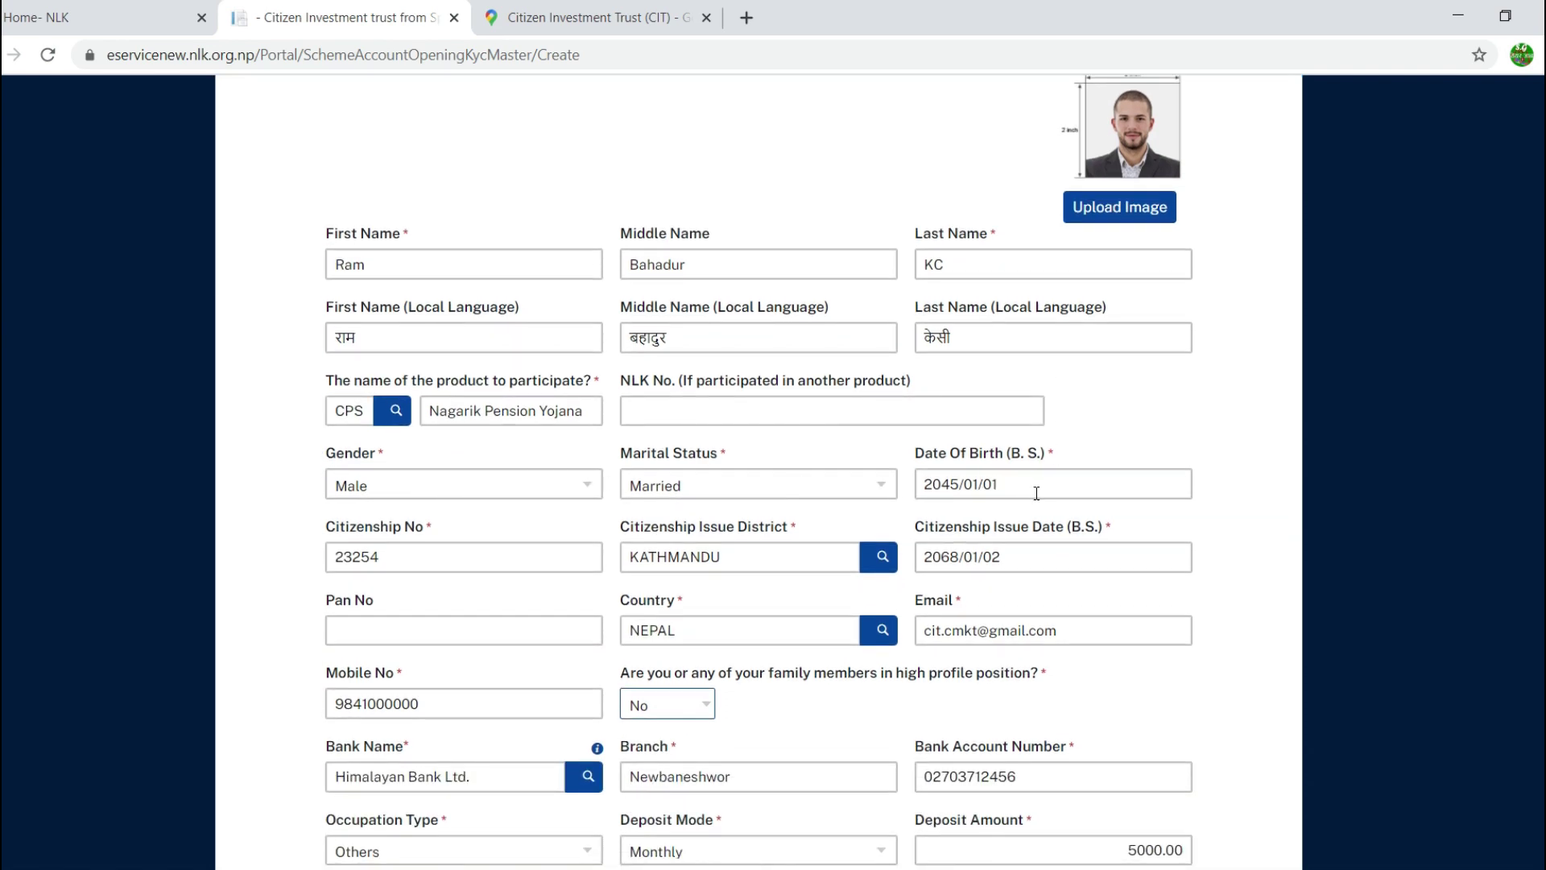
pyautogui.scroll(-3, 980, 652)
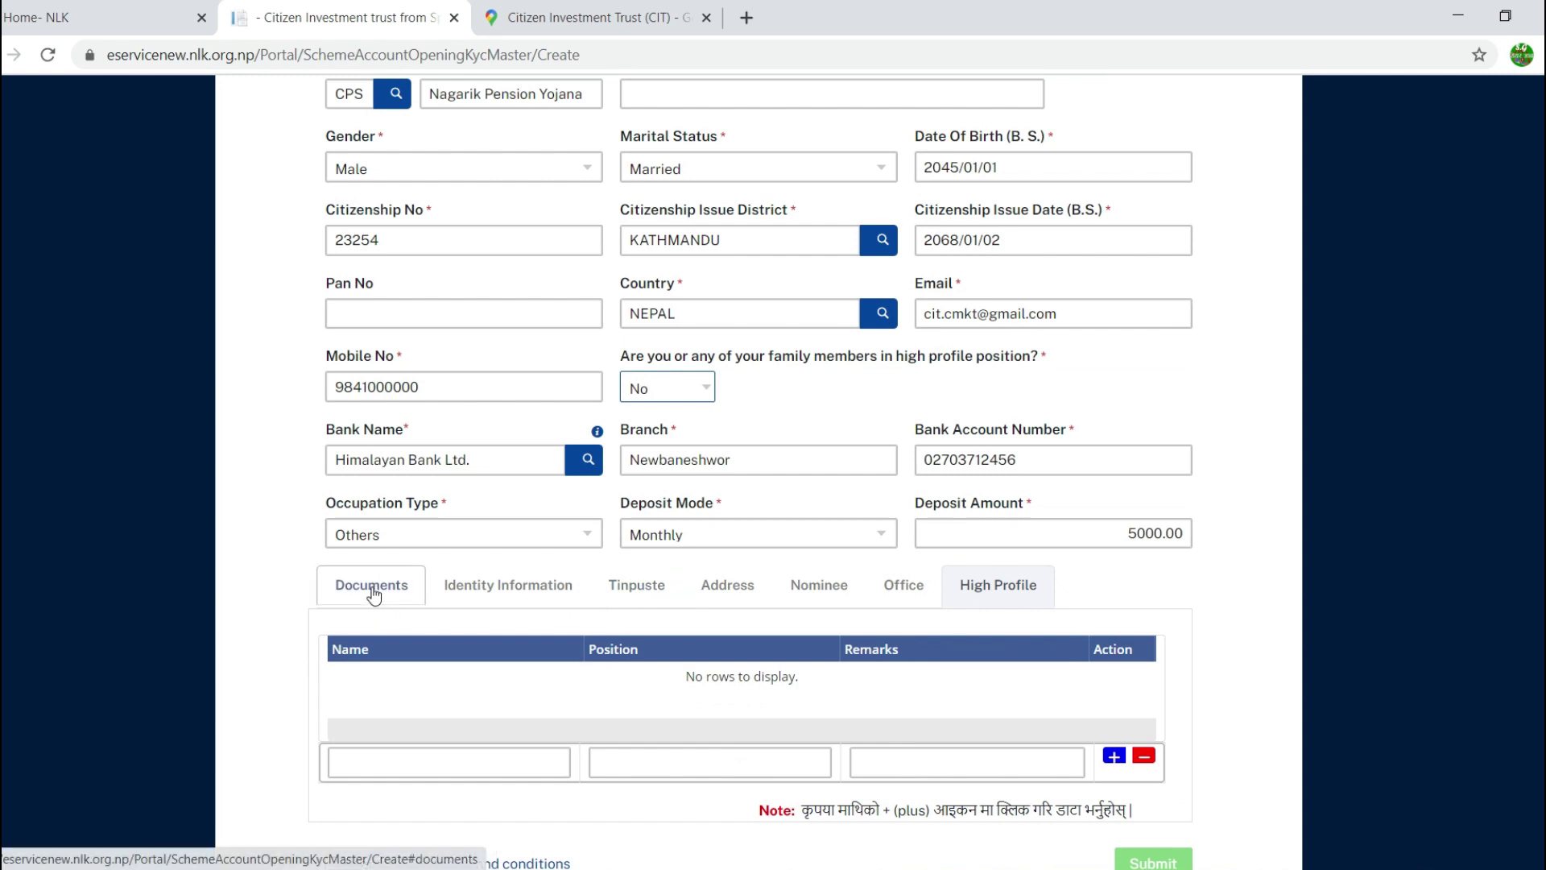
pyautogui.click(364, 586)
pyautogui.scroll(-4, 269, 564)
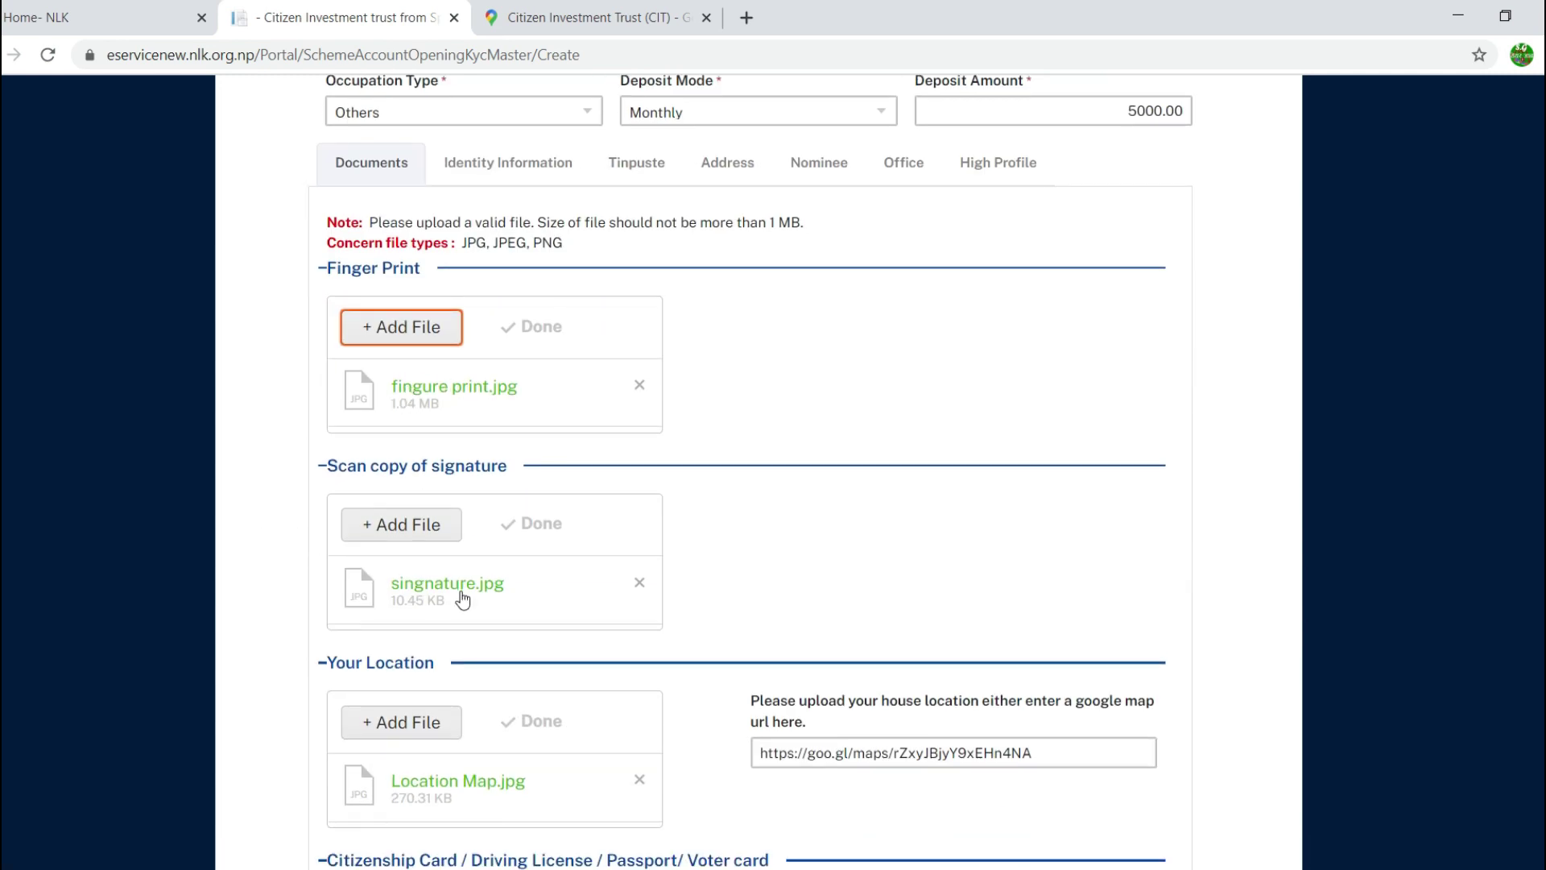
pyautogui.scroll(-1, 258, 576)
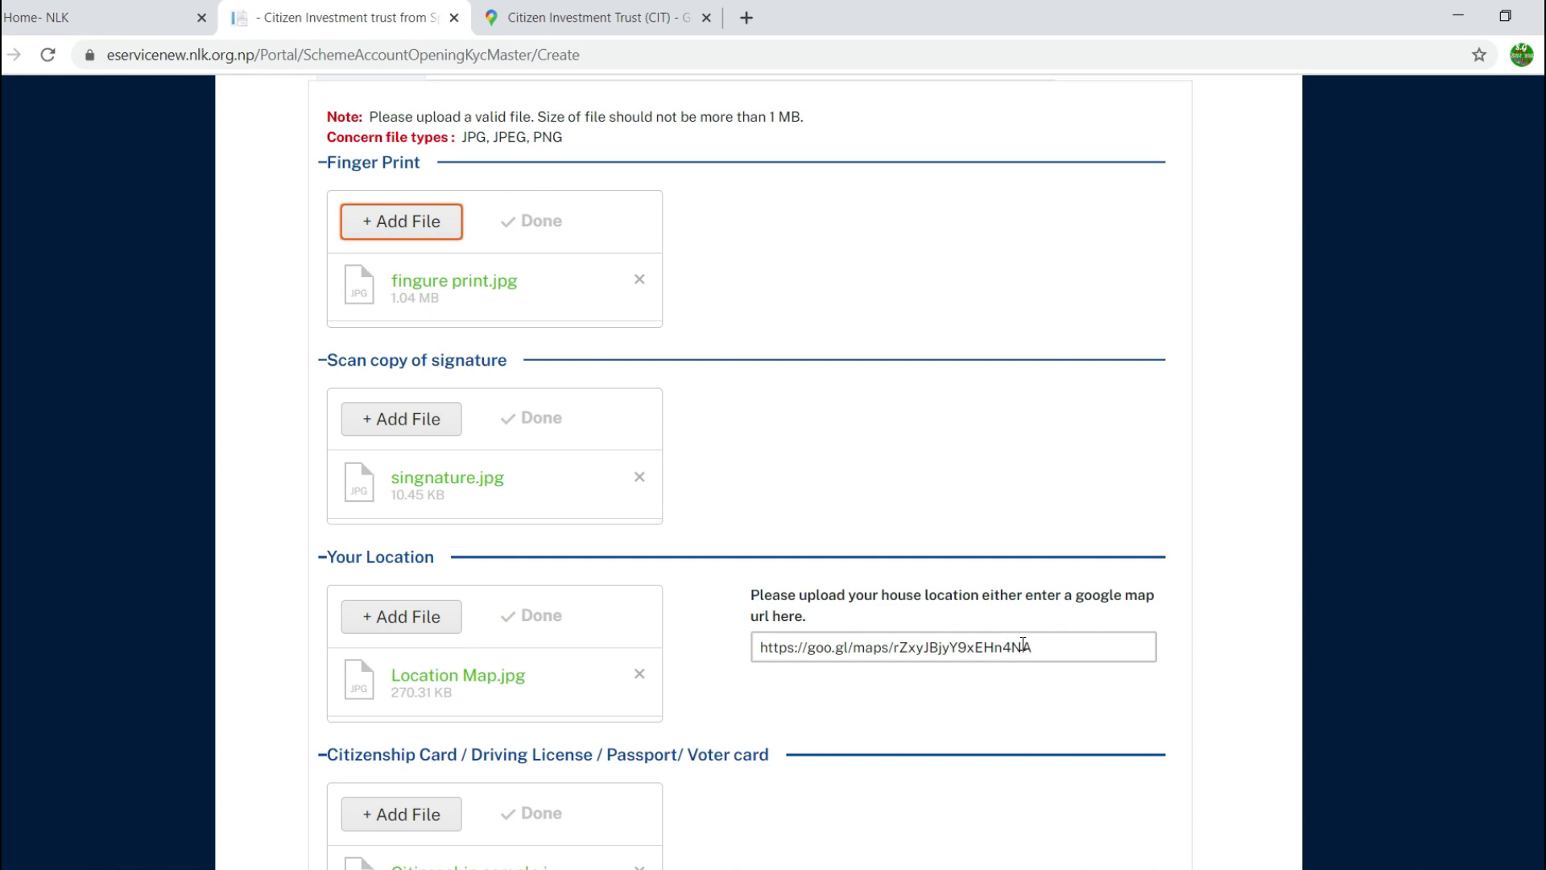
pyautogui.scroll(-3, 1023, 644)
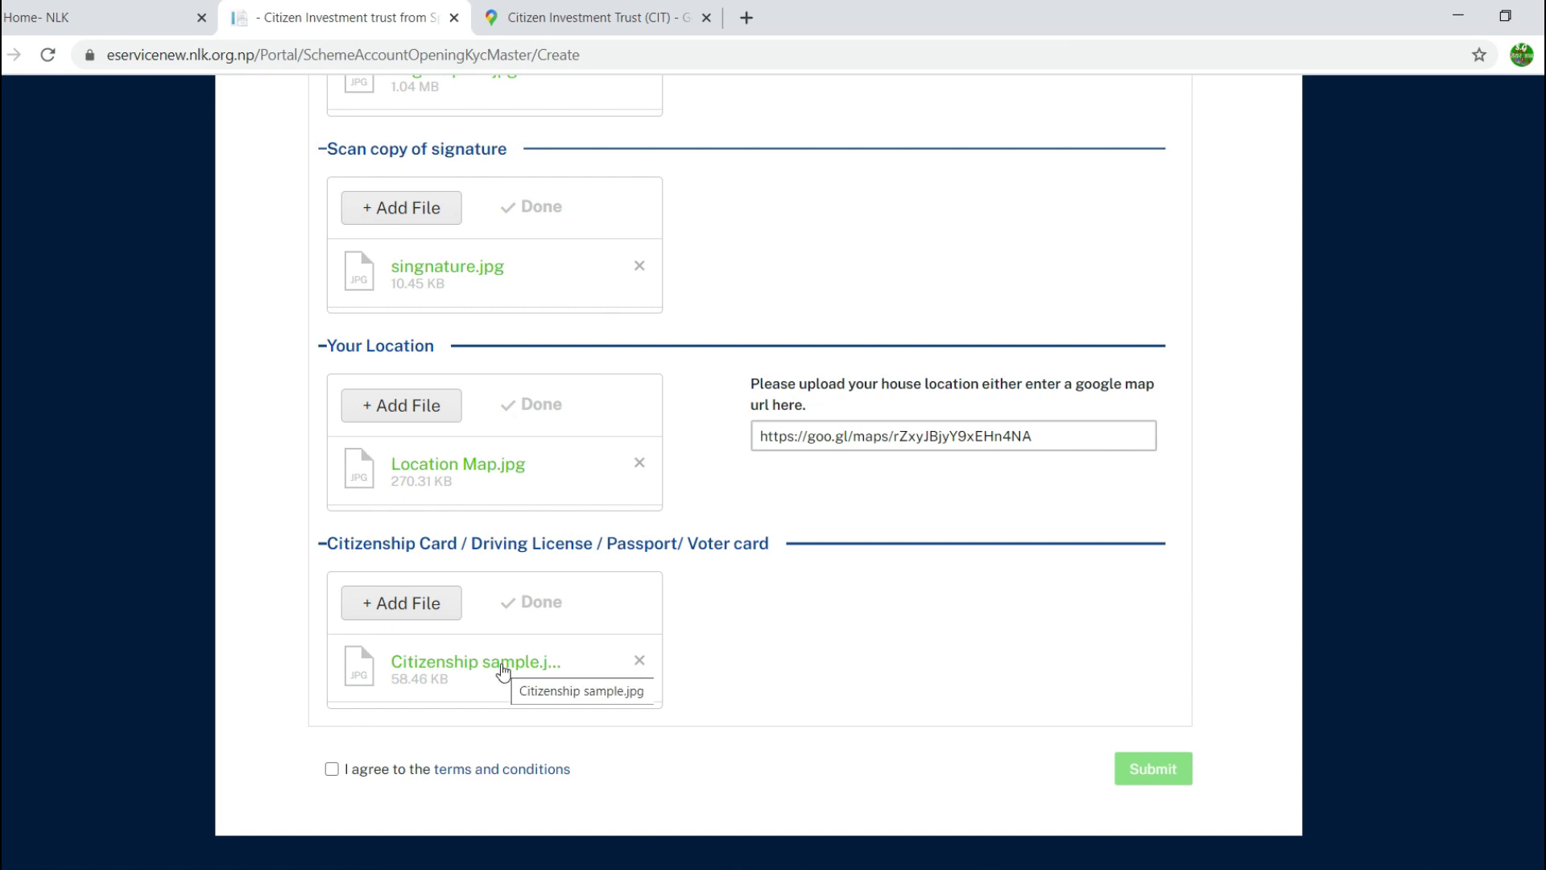
pyautogui.scroll(5, 503, 670)
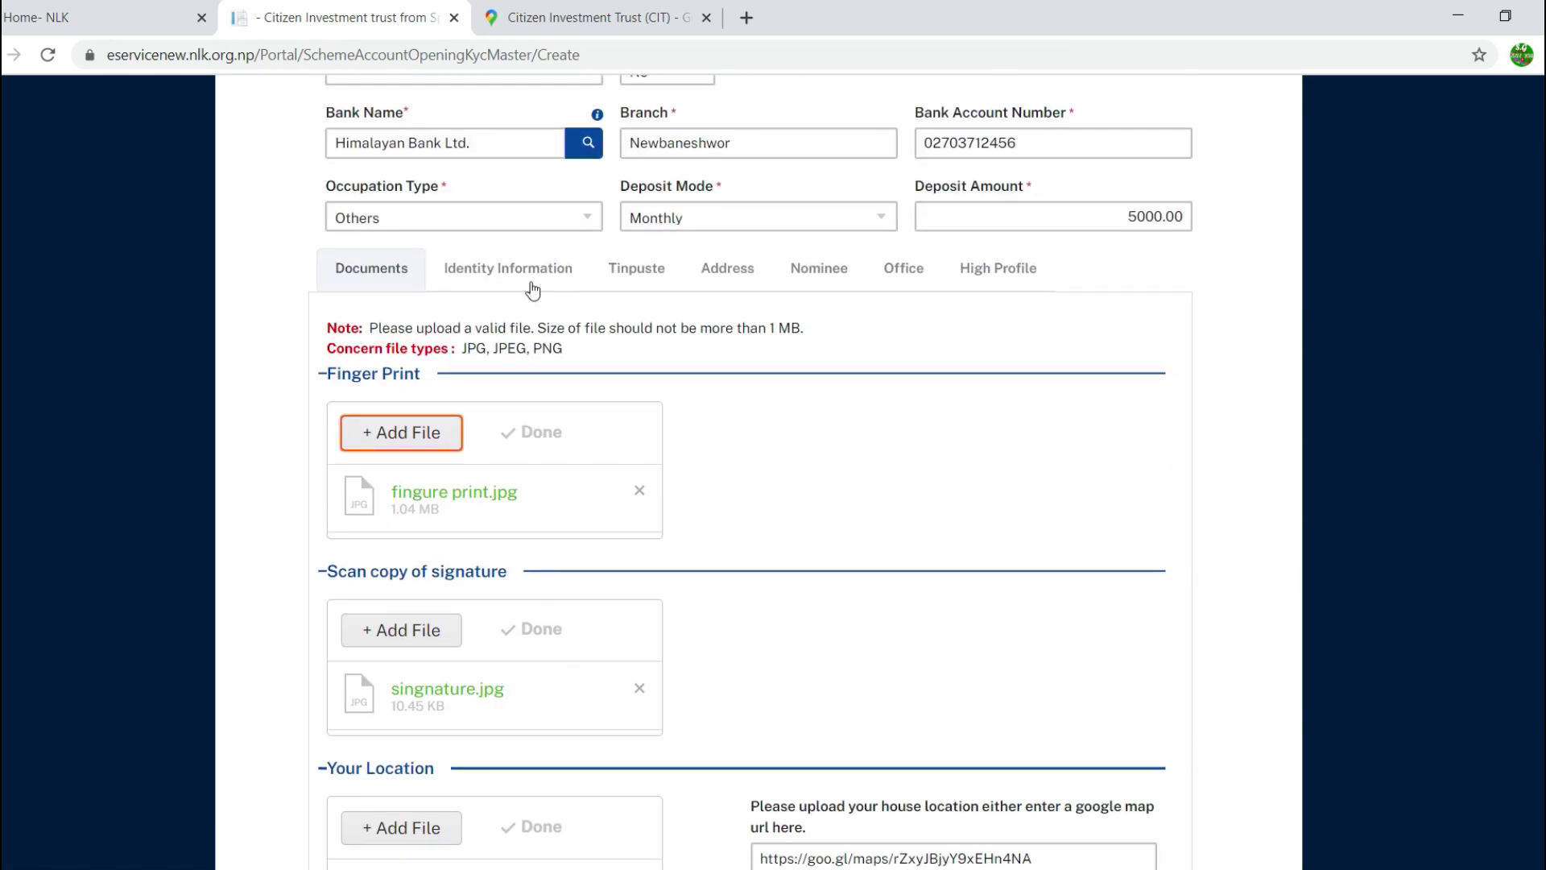
pyautogui.click(532, 287)
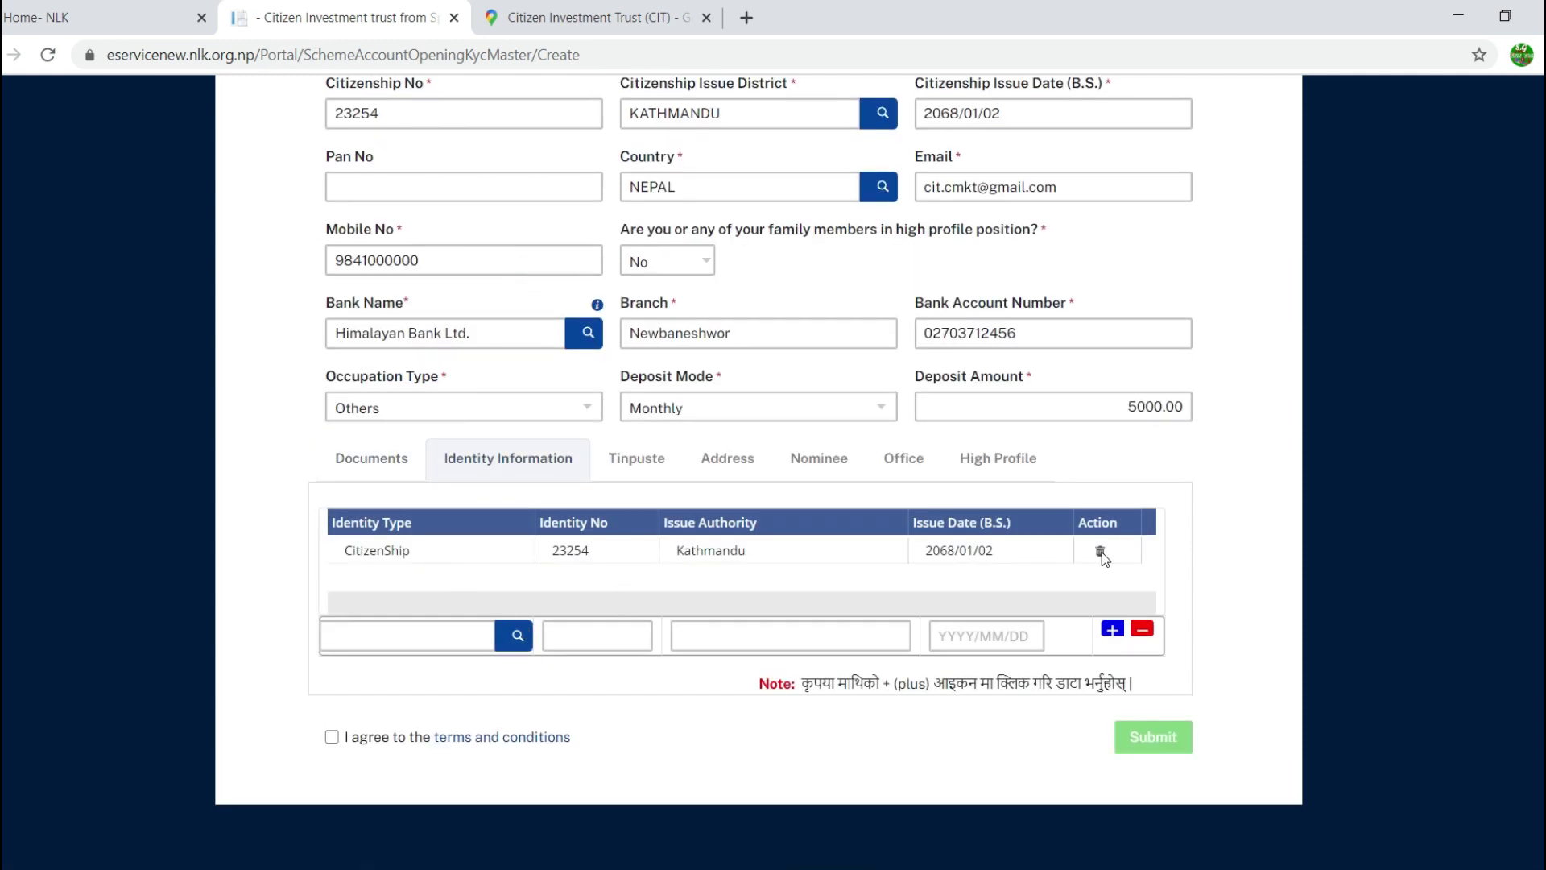
# Step: Review the Tinpuste family names and the permanent and temporary addresses
pyautogui.click(649, 469)
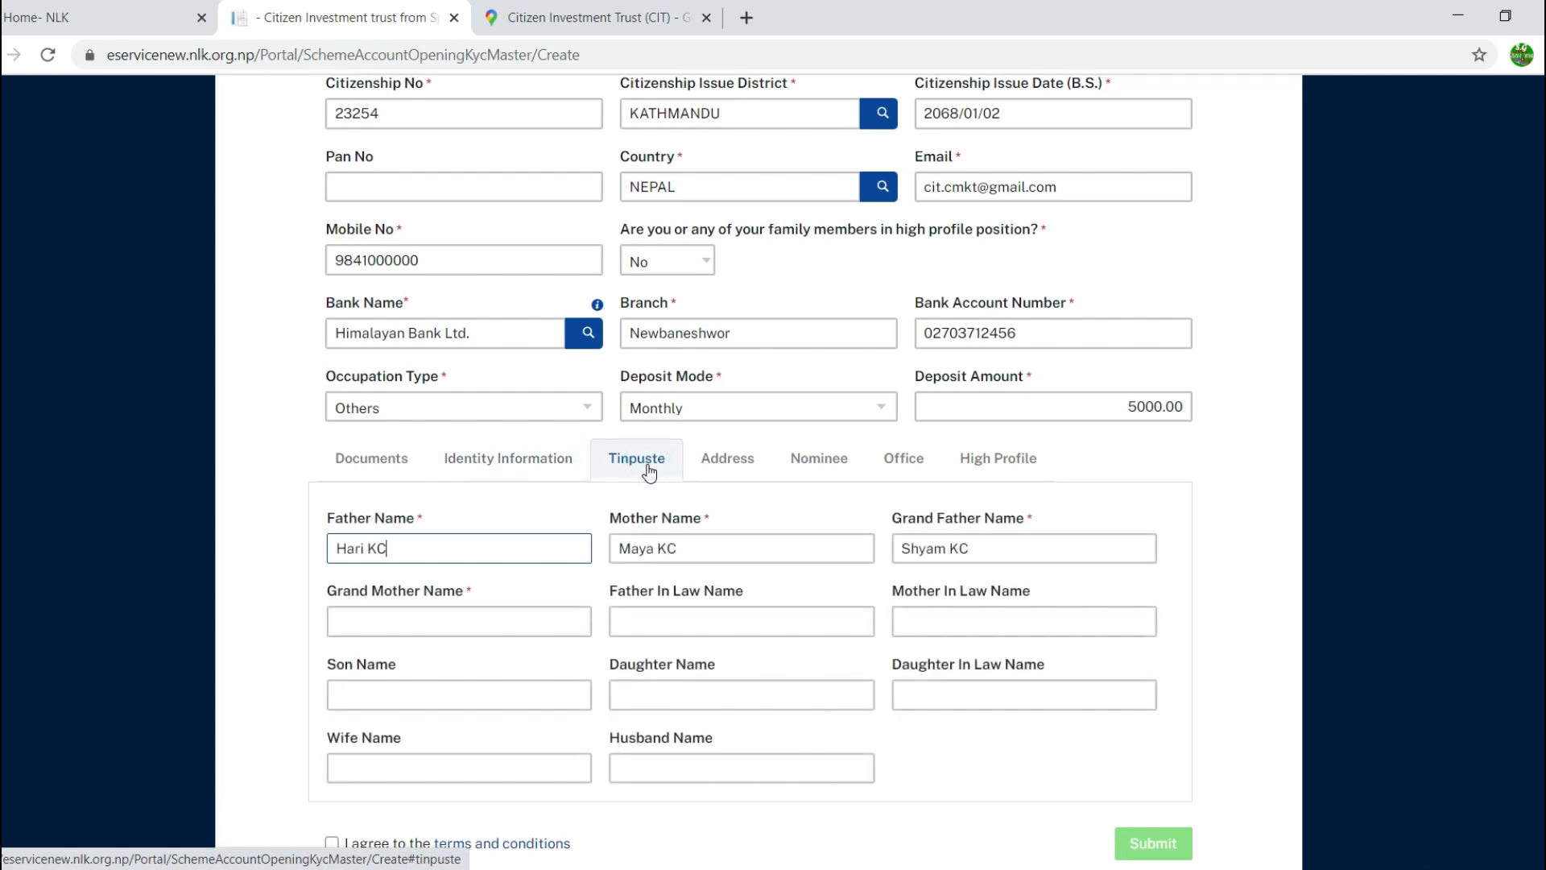
pyautogui.scroll(-2, 612, 475)
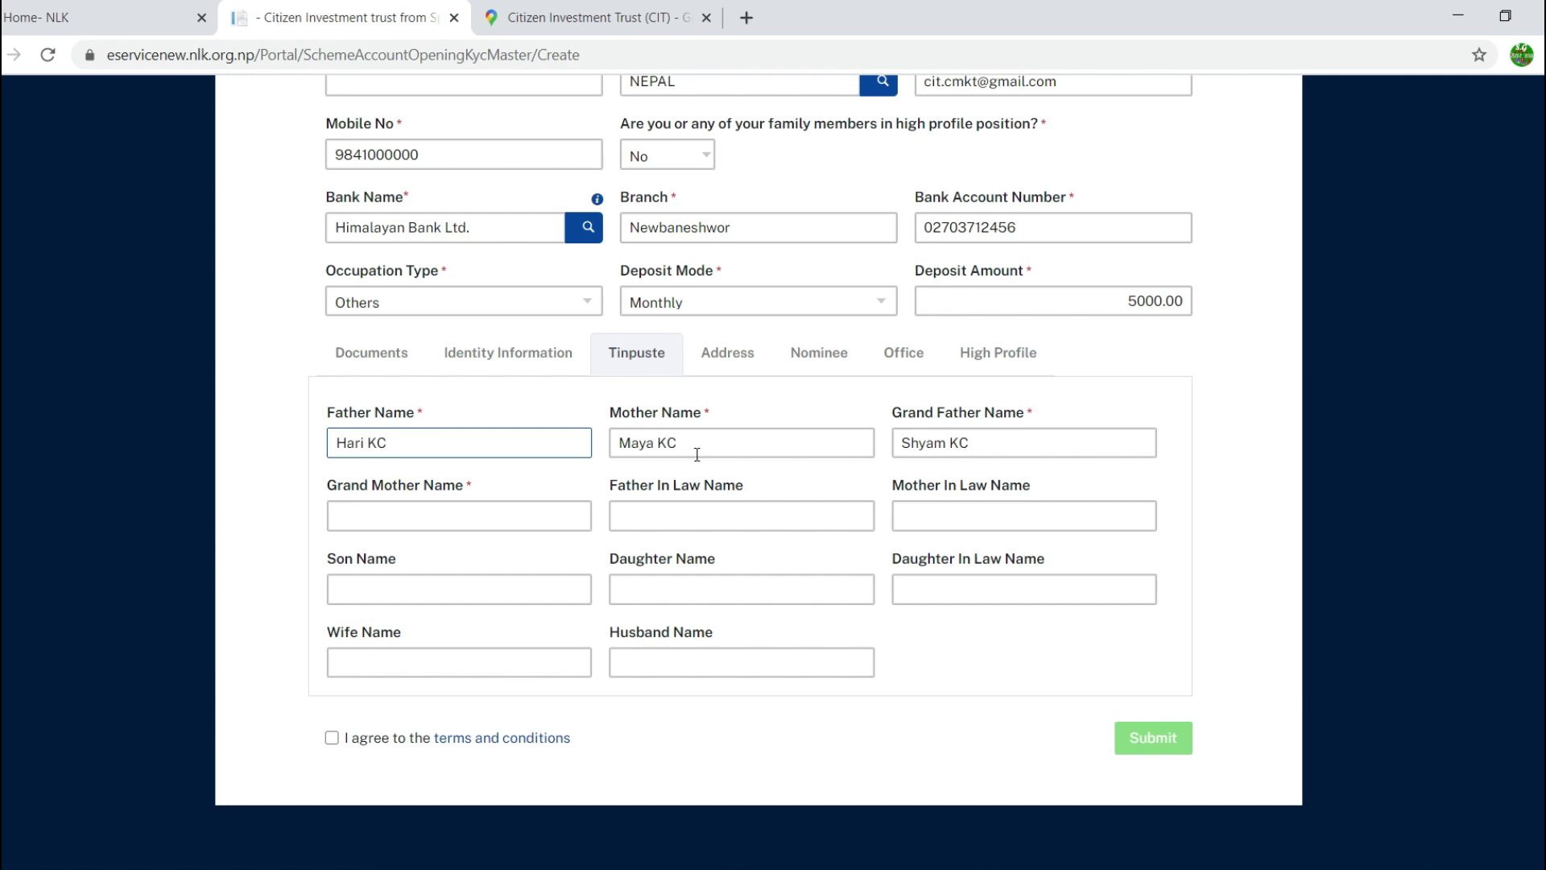
pyautogui.click(735, 355)
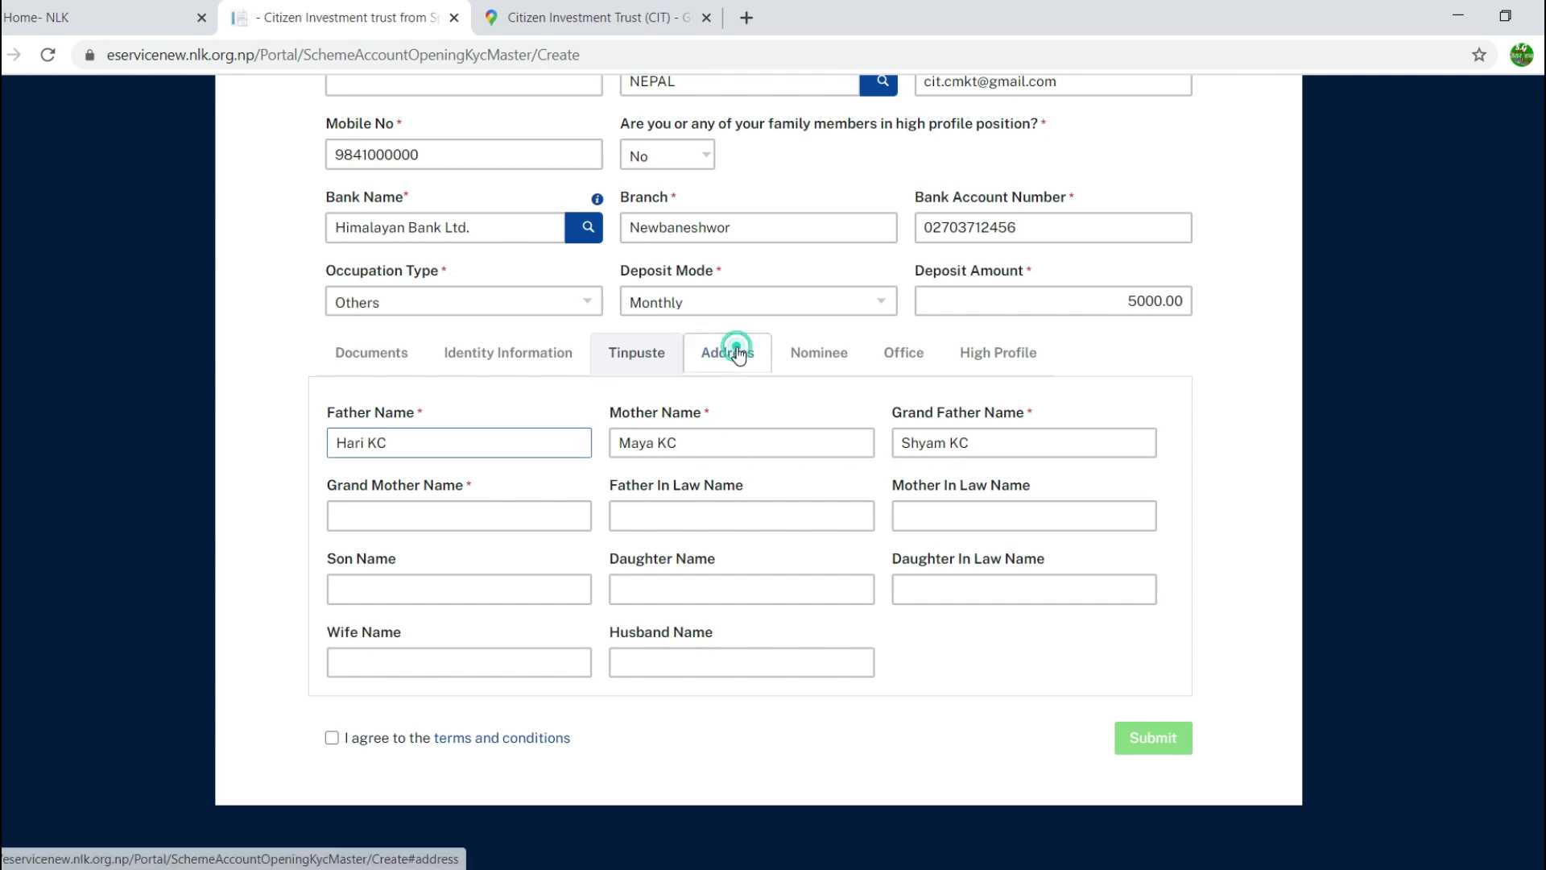
pyautogui.scroll(-3, 745, 410)
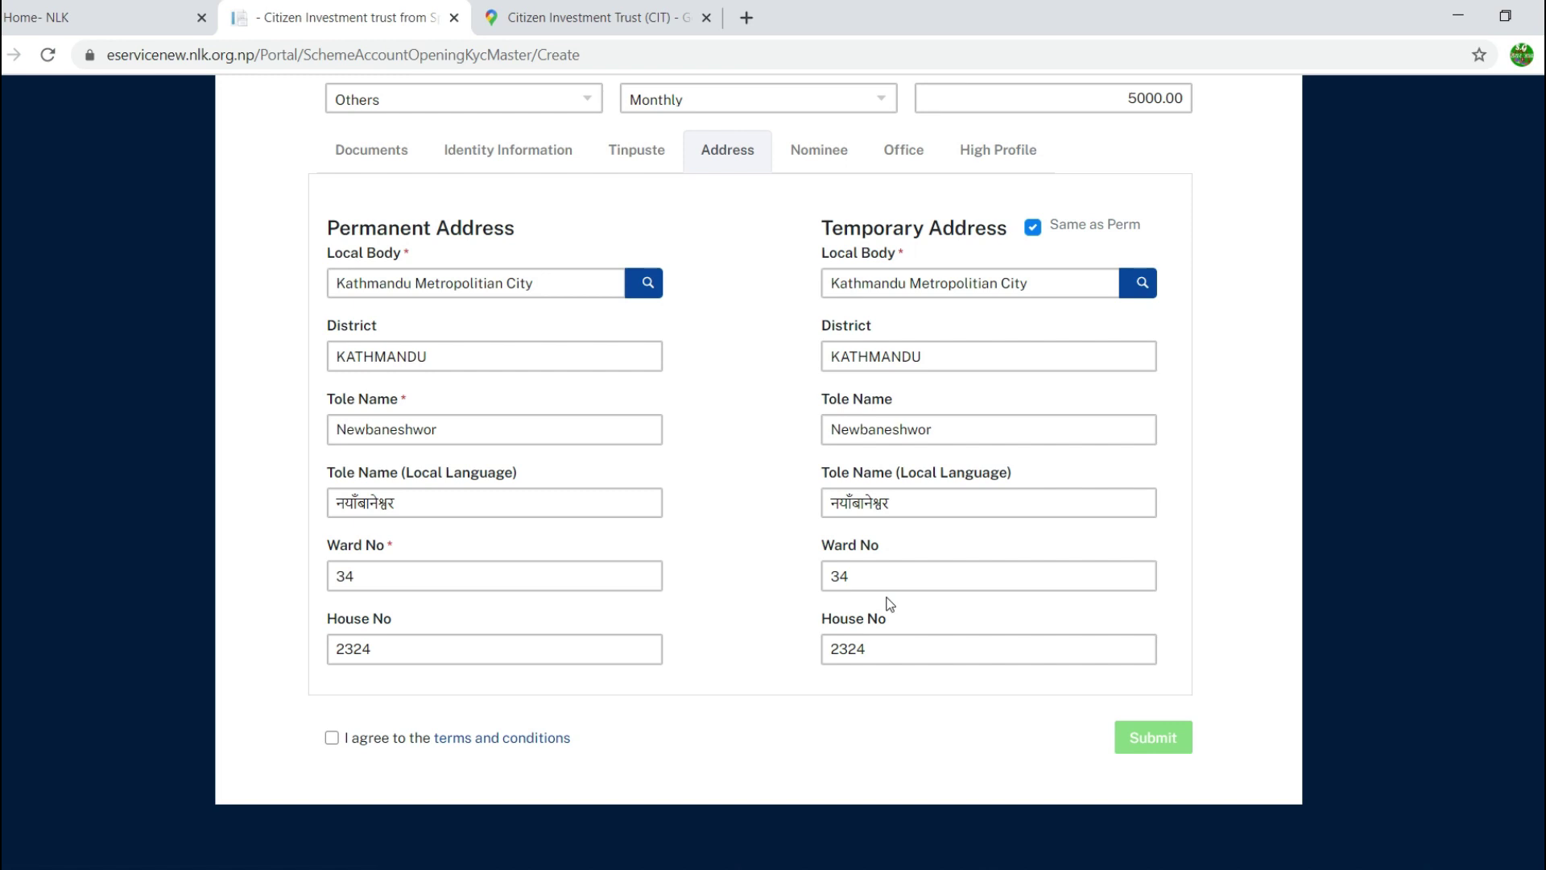
# Step: Toggle Same as Perm off and on so the temporary address matches, then view Nominee
pyautogui.click(1033, 228)
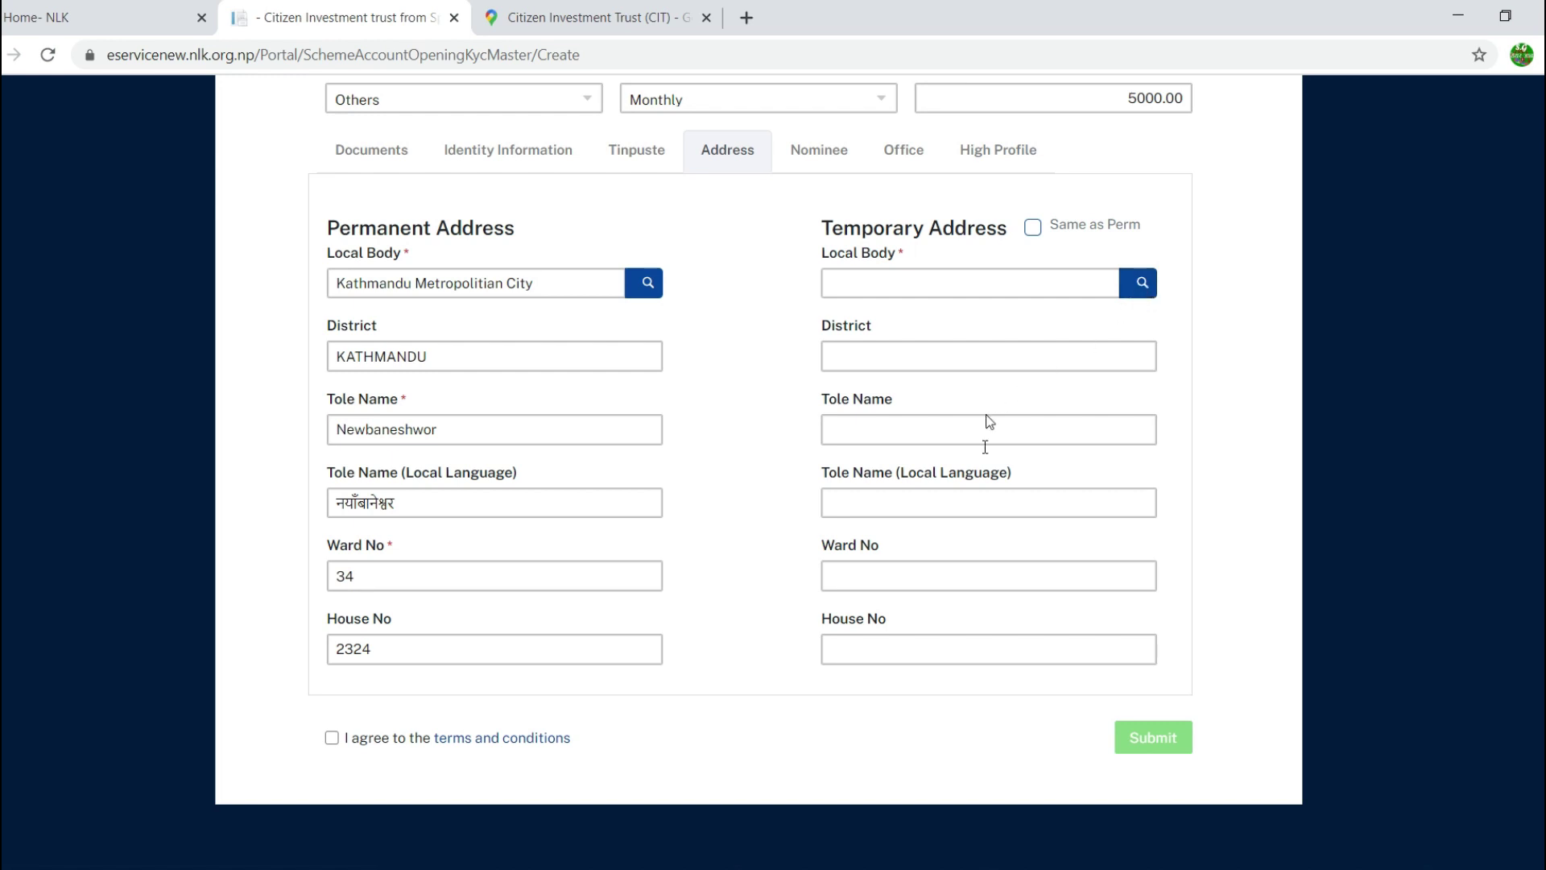
pyautogui.click(1032, 230)
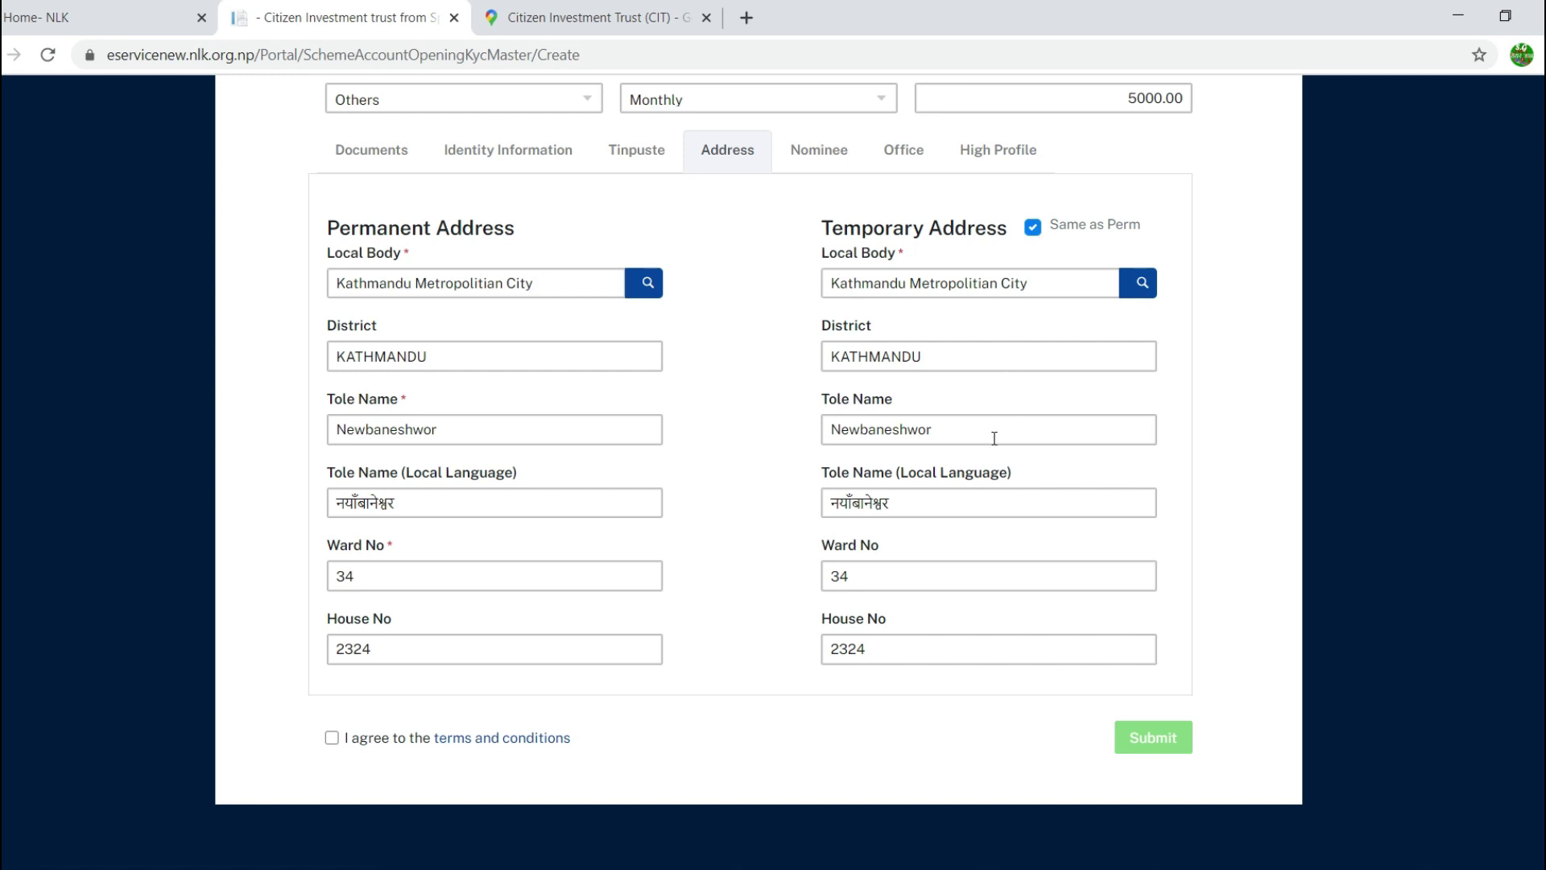
pyautogui.click(822, 155)
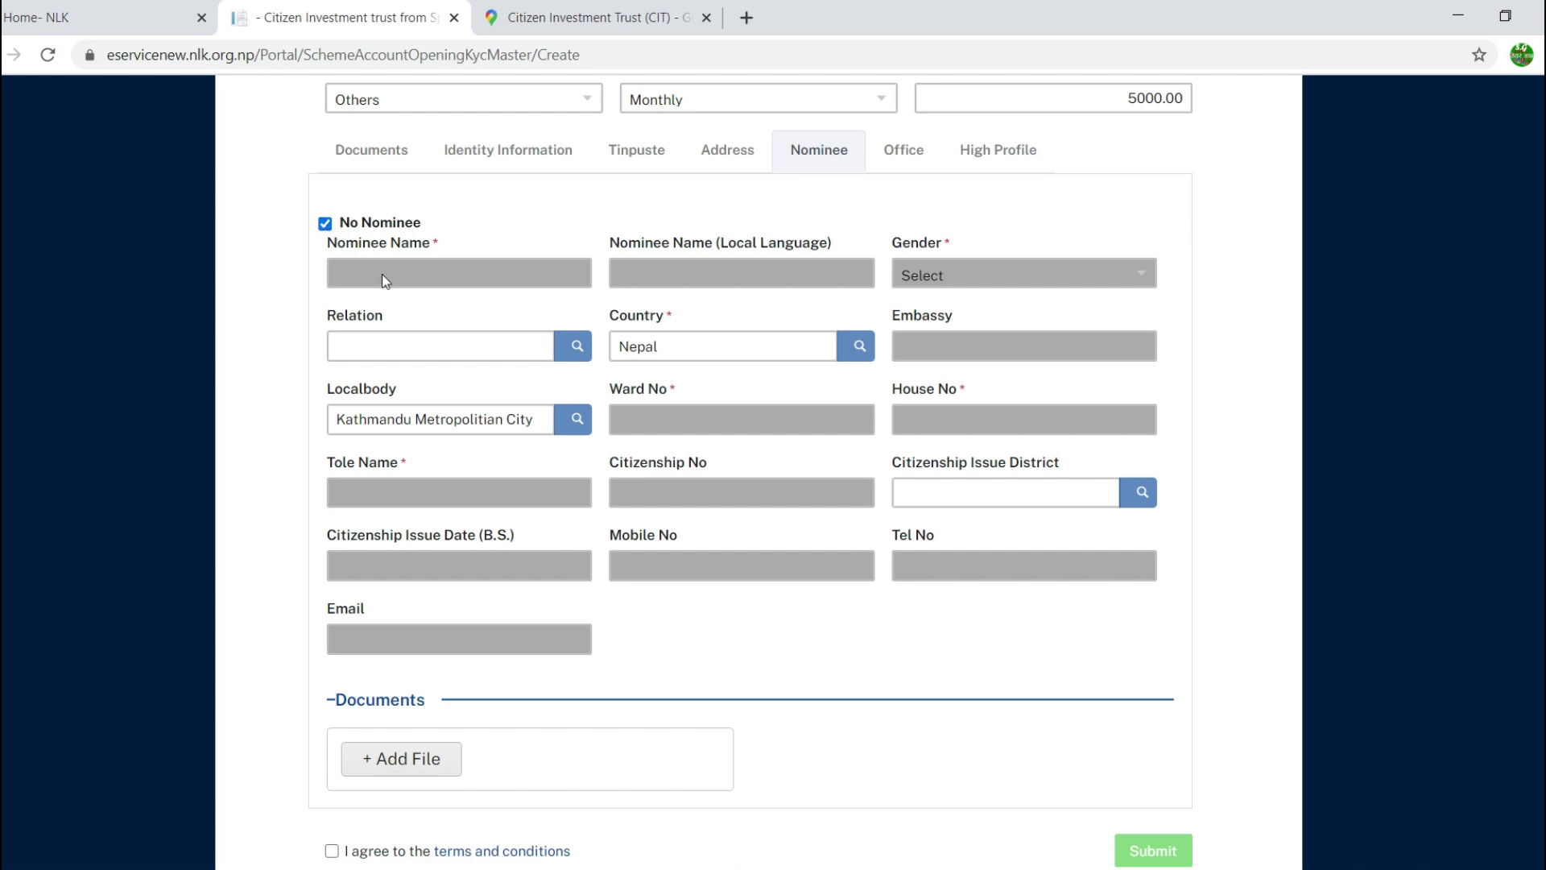
# Step: Untick and re-tick No Nominee, leaving the account with no nominee
pyautogui.click(326, 225)
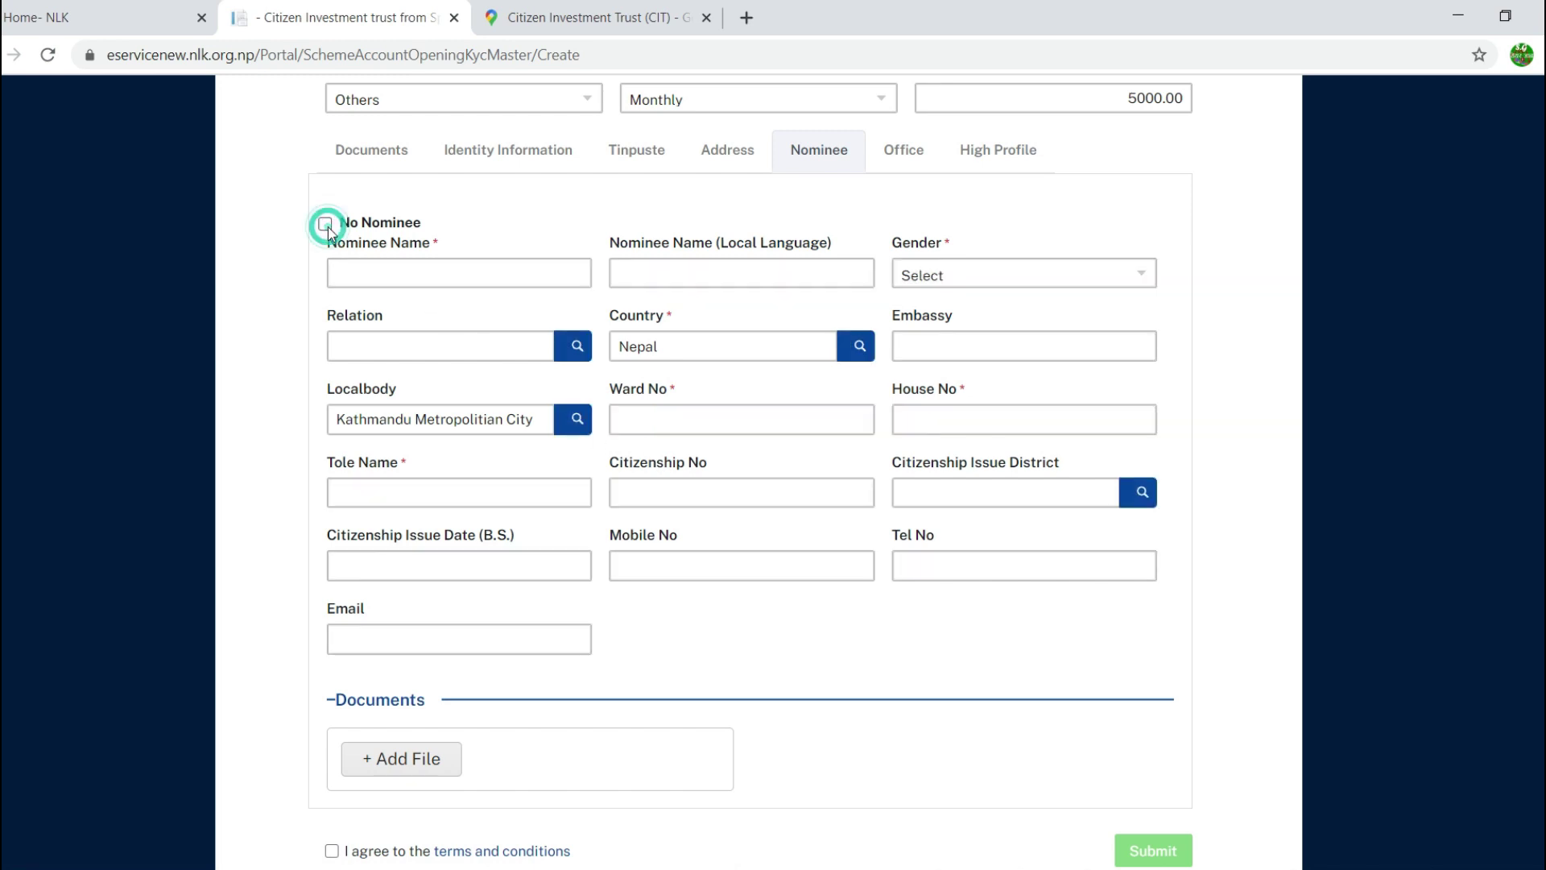
pyautogui.click(380, 277)
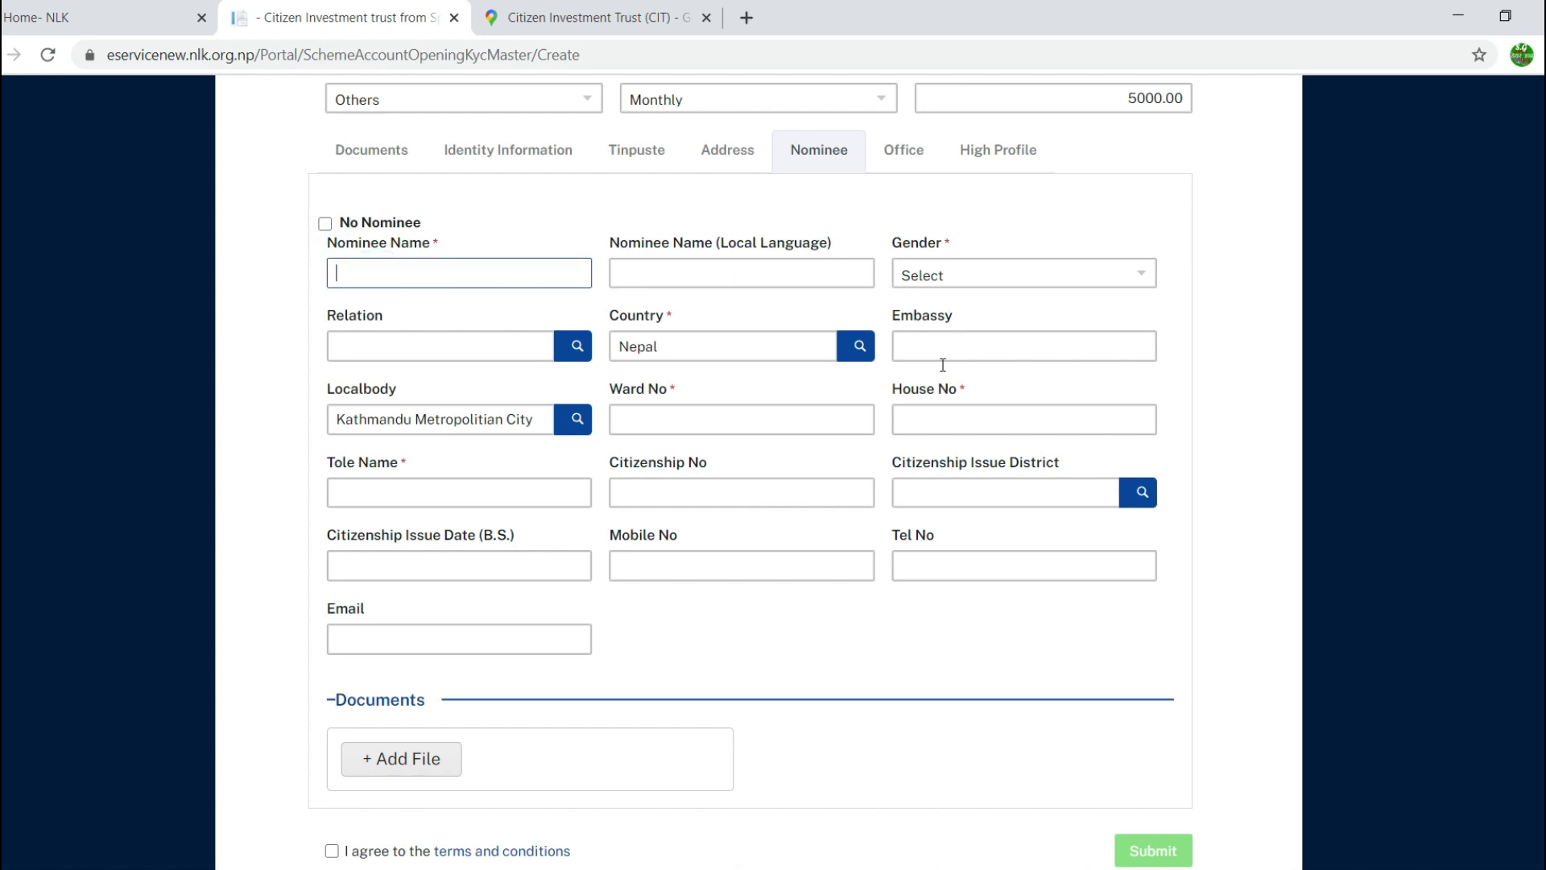
pyautogui.click(325, 223)
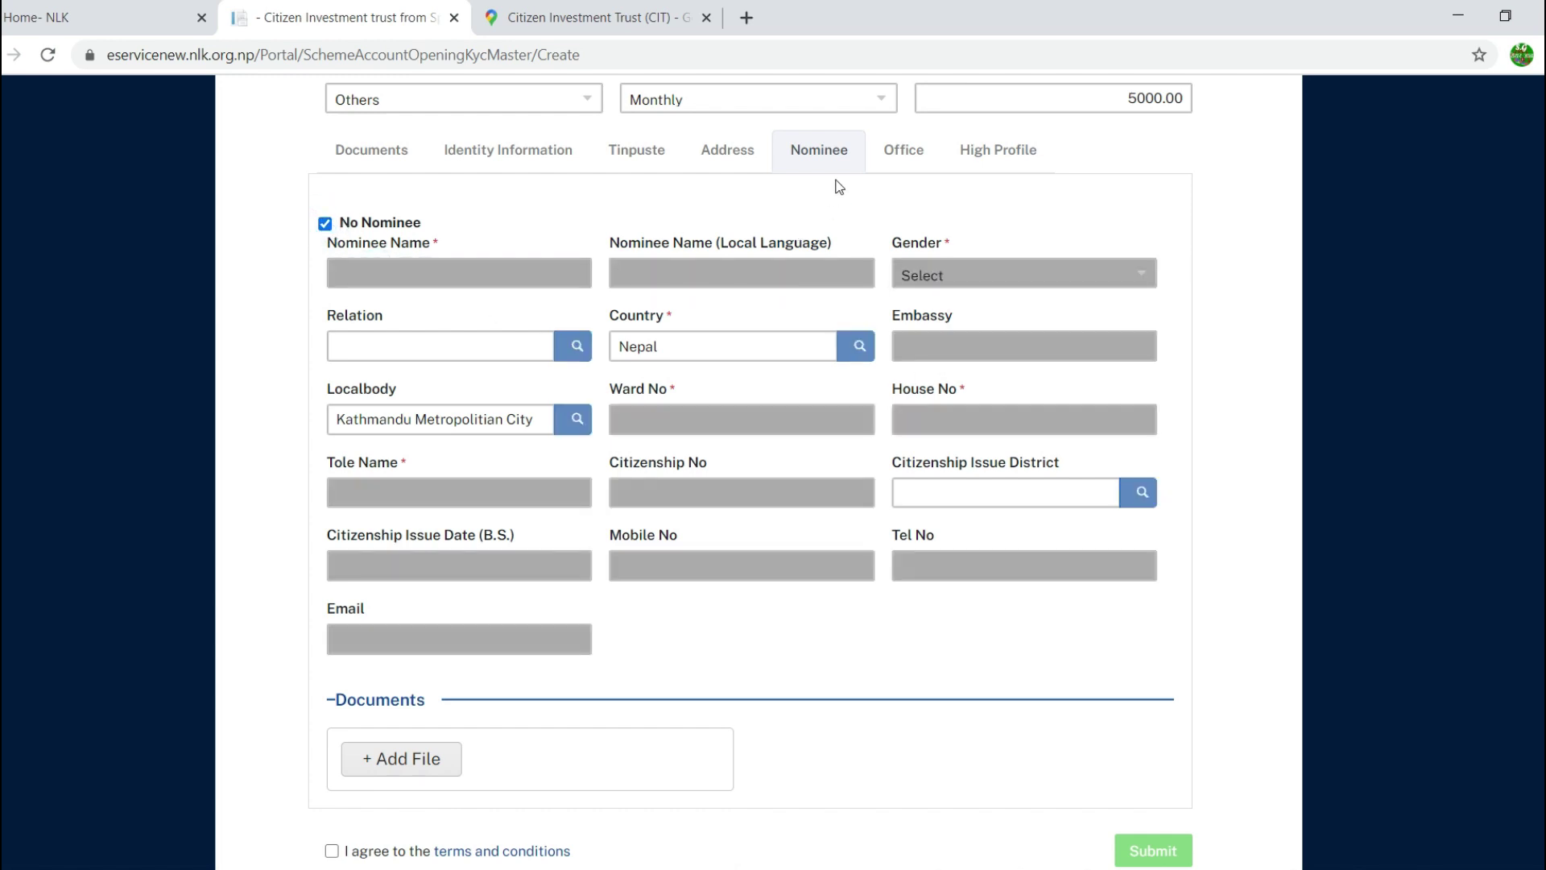
# Step: Check the Office employment details, then show the empty High Profile position table
pyautogui.click(910, 155)
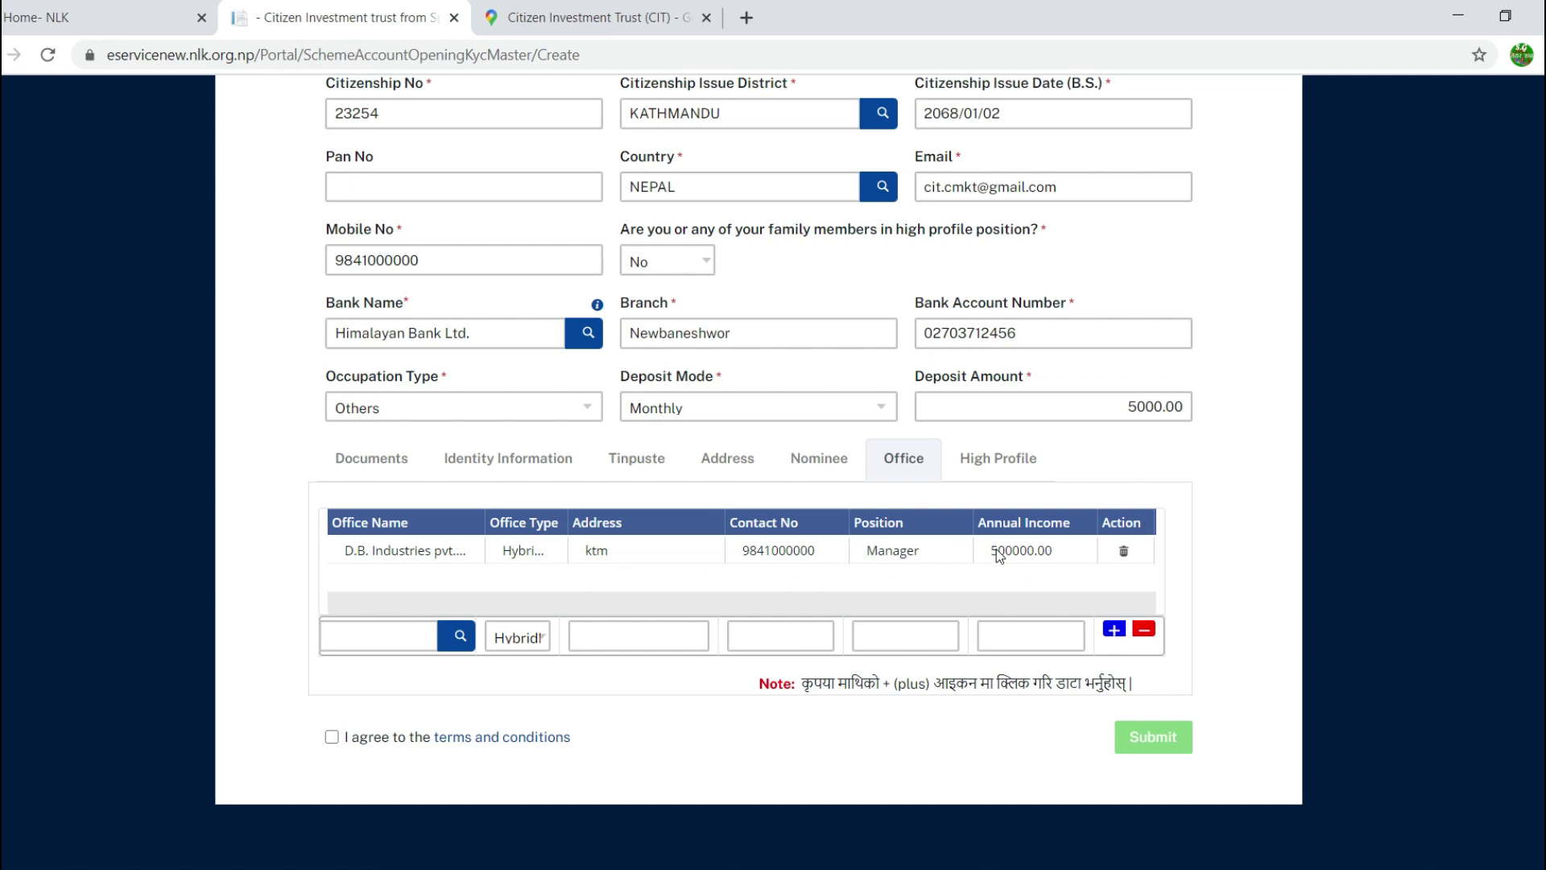
pyautogui.click(999, 464)
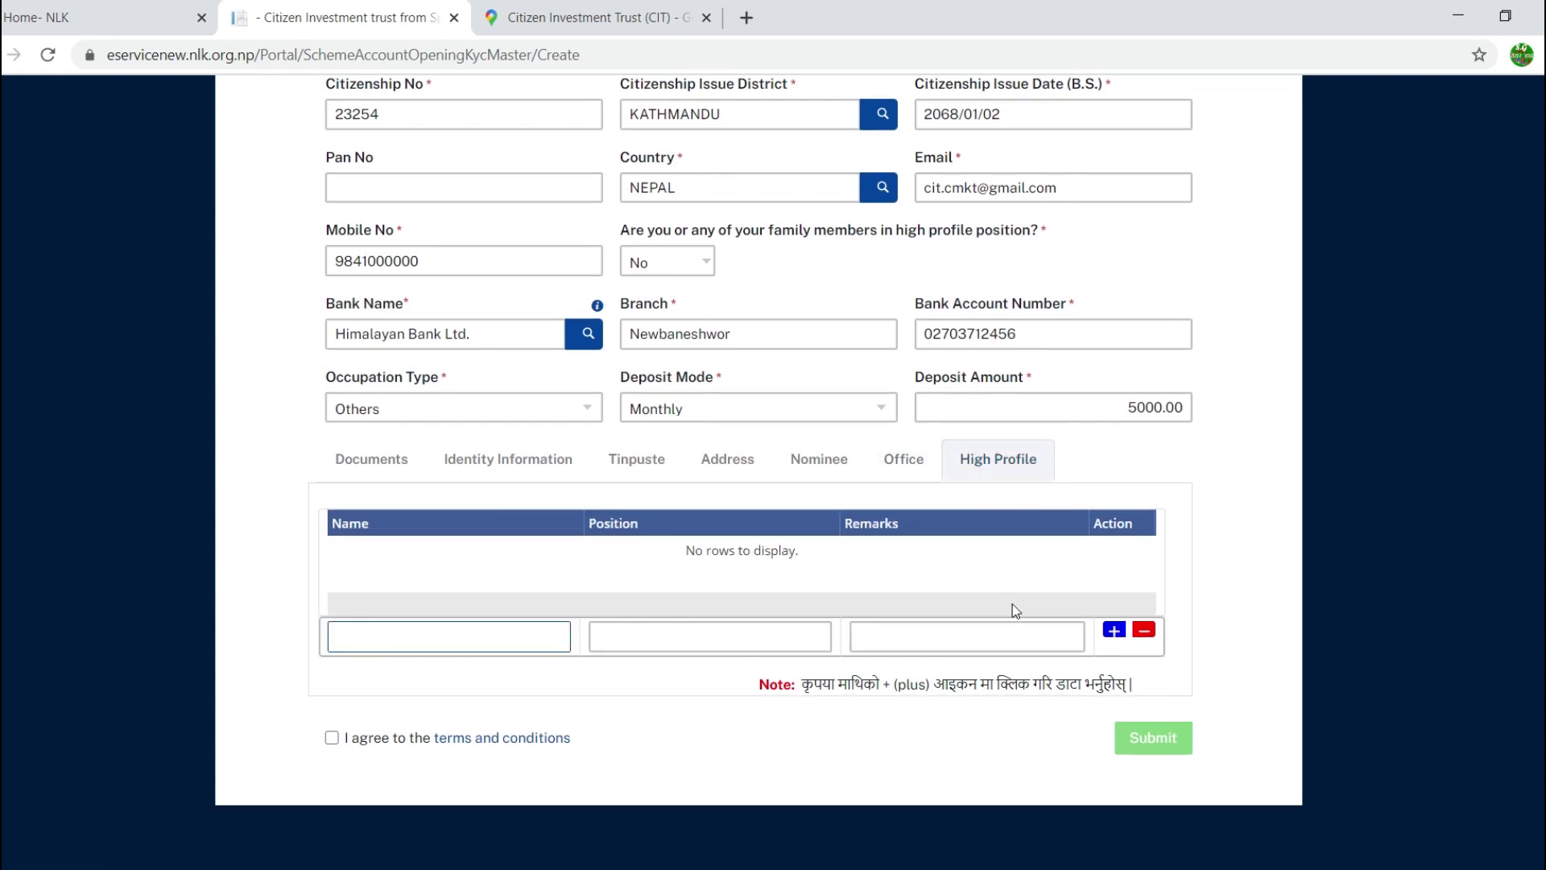
pyautogui.scroll(4, 1013, 608)
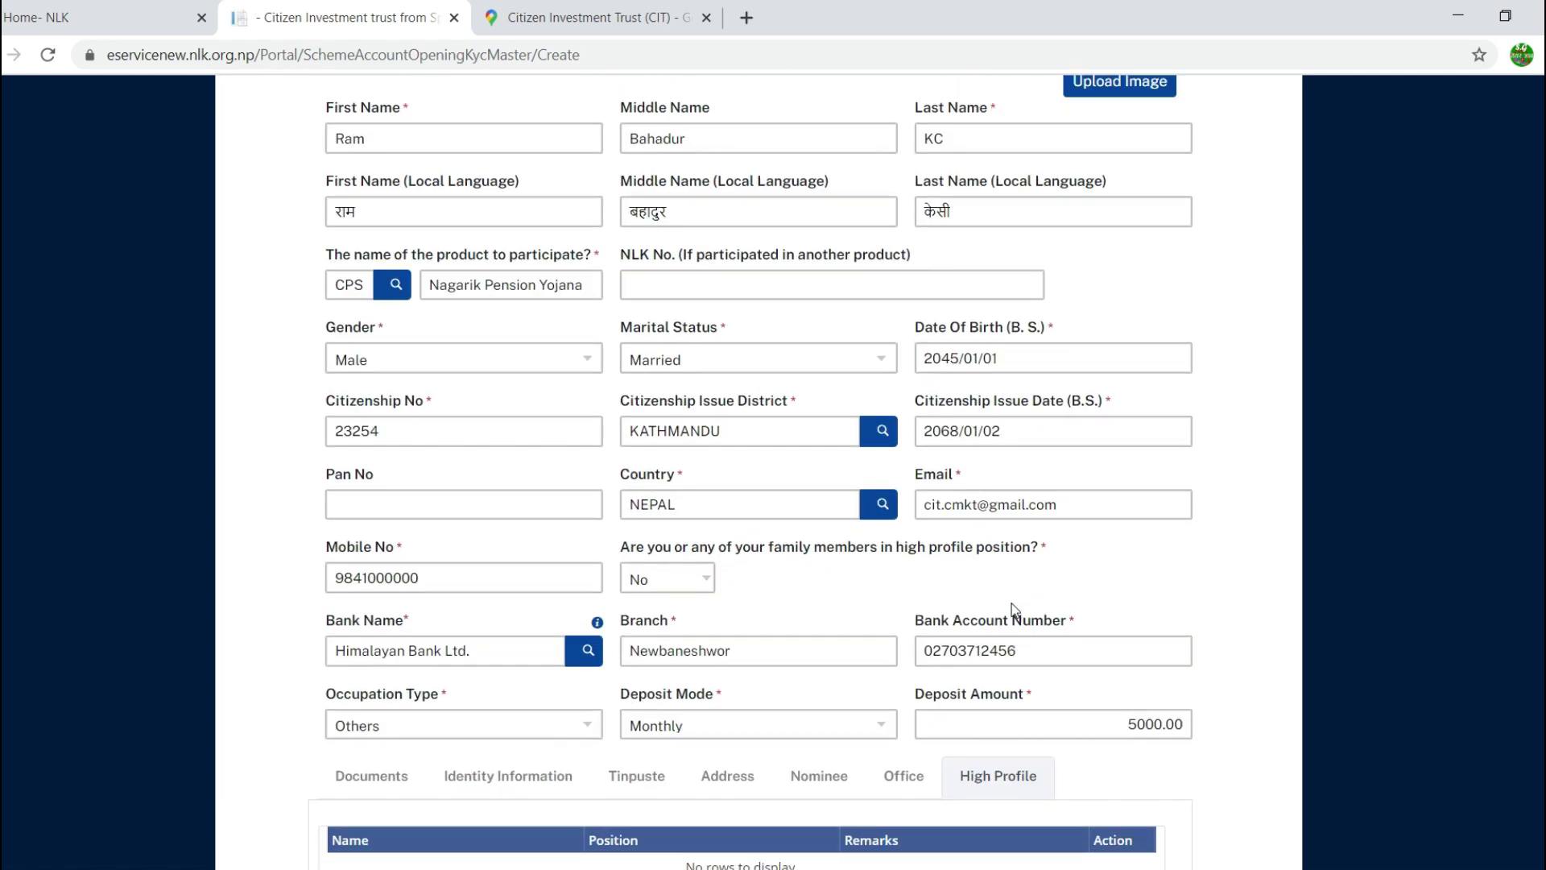
pyautogui.scroll(-4, 1012, 608)
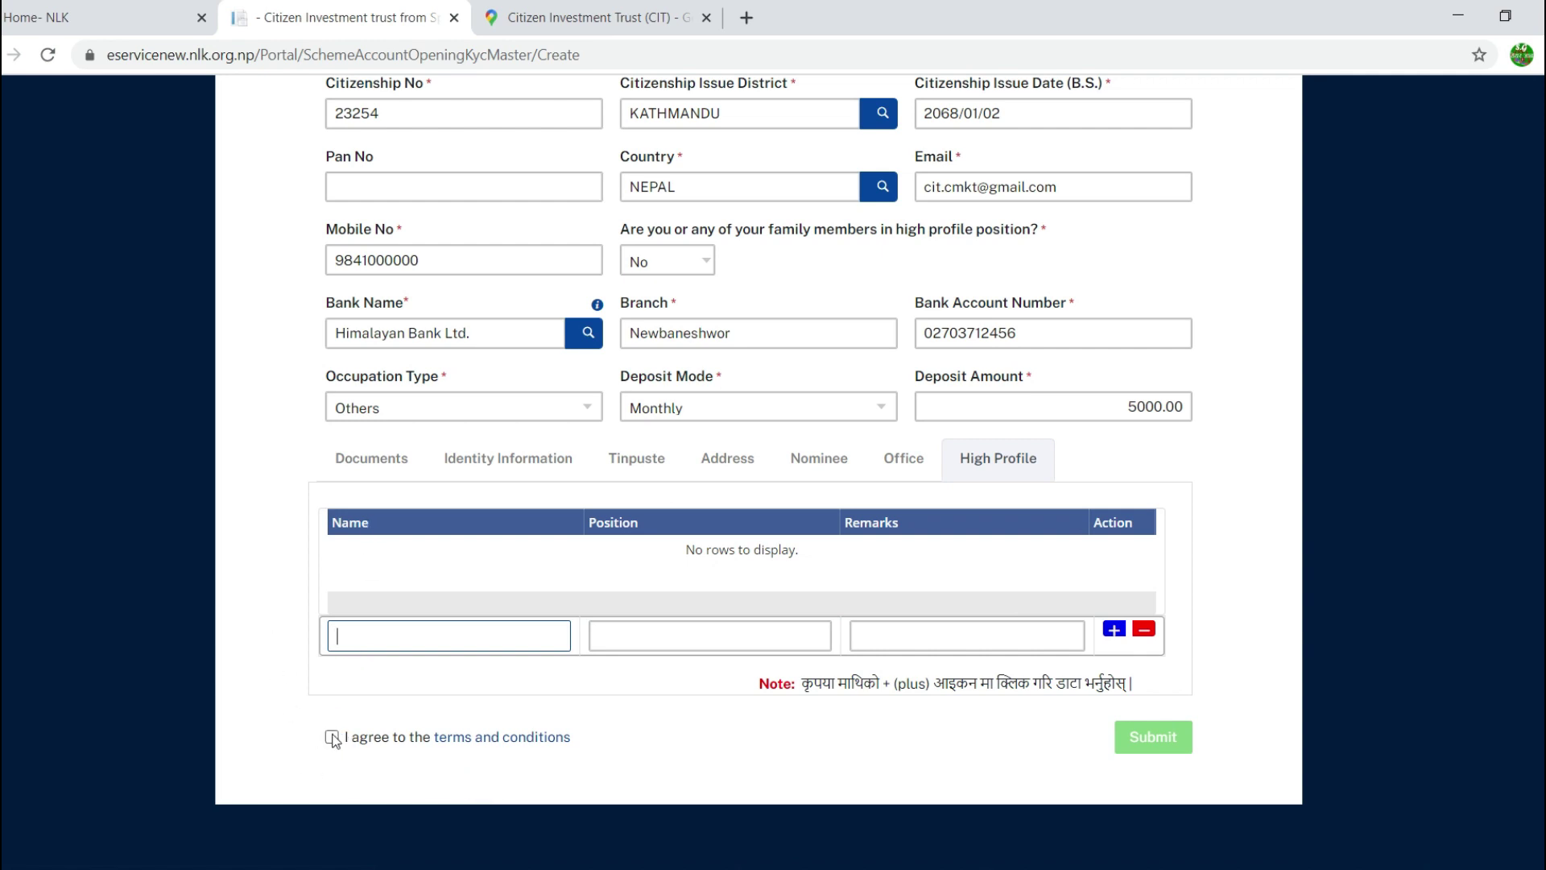
# Step: Agree to the terms and conditions and submit the Pension Yojana KYC form
pyautogui.click(332, 736)
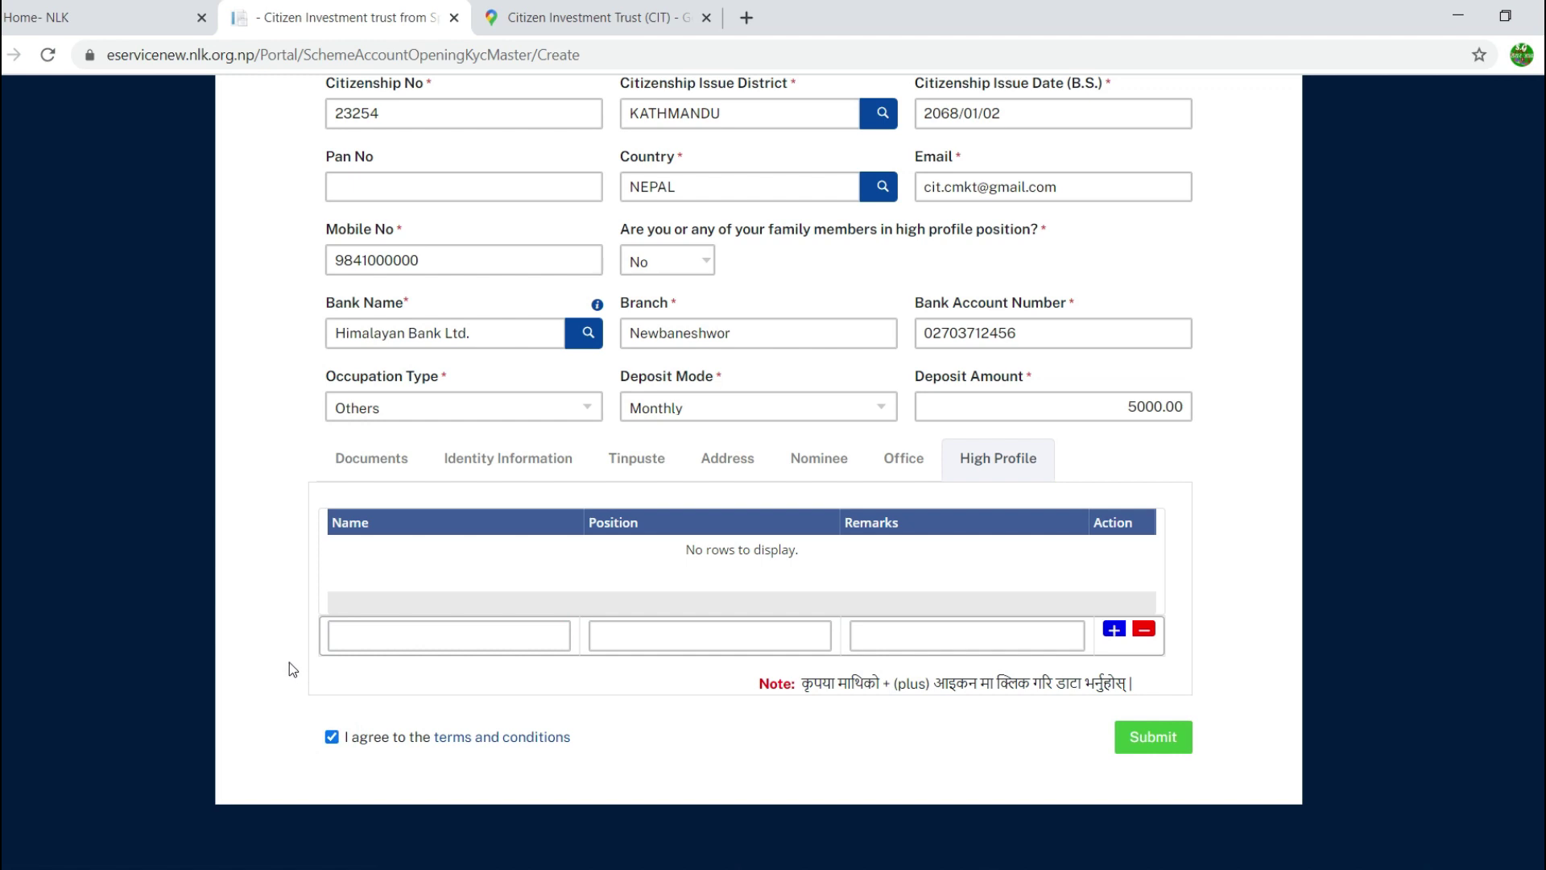
pyautogui.click(1164, 749)
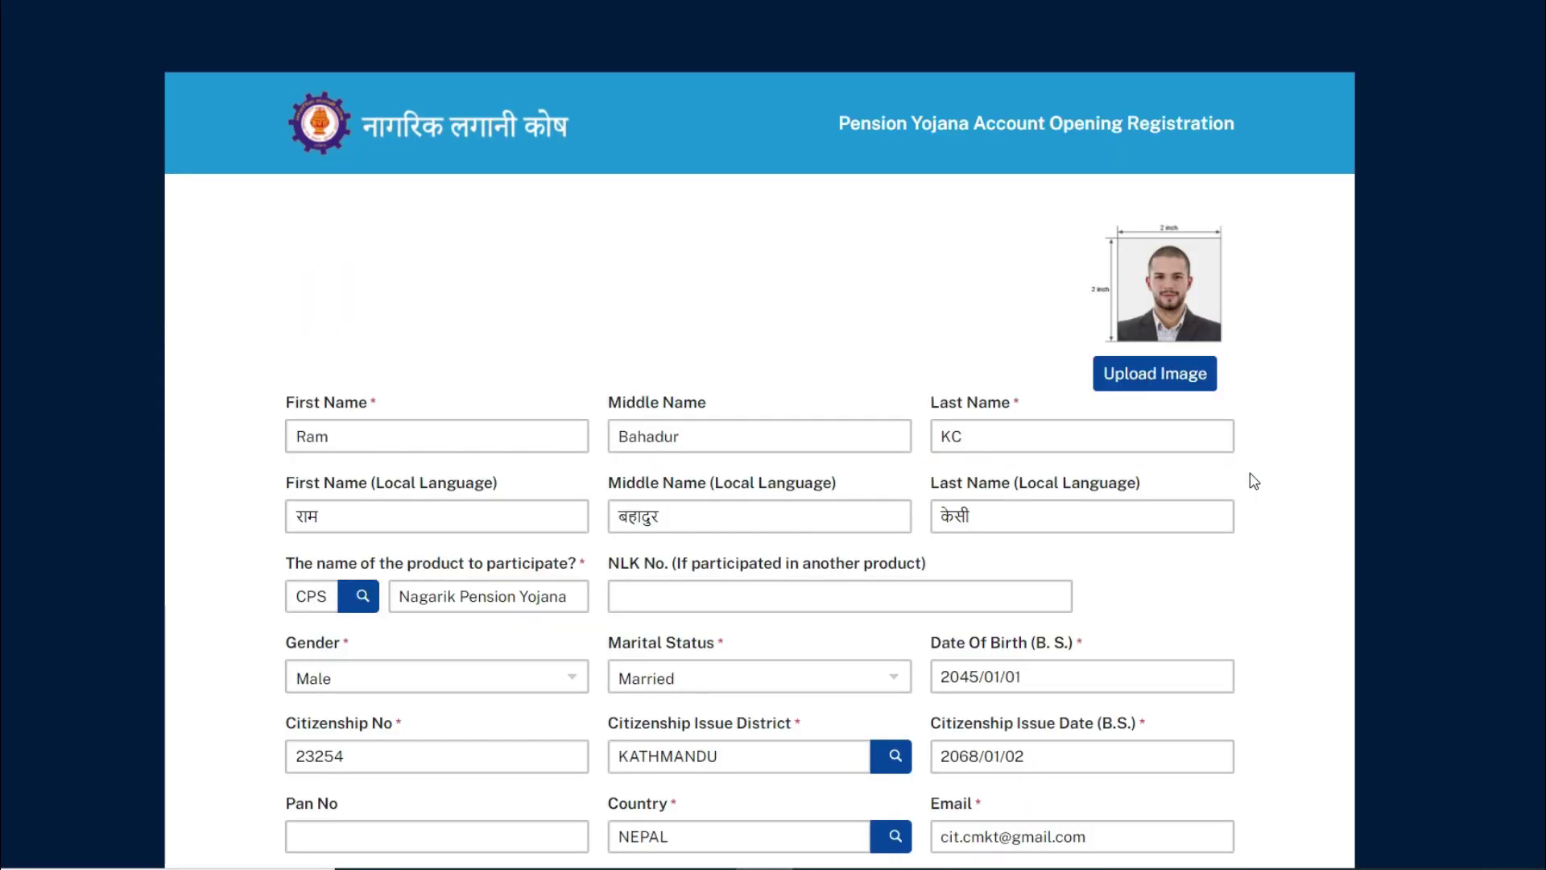
pyautogui.scroll(-3, 1253, 481)
pyautogui.scroll(1, 705, 282)
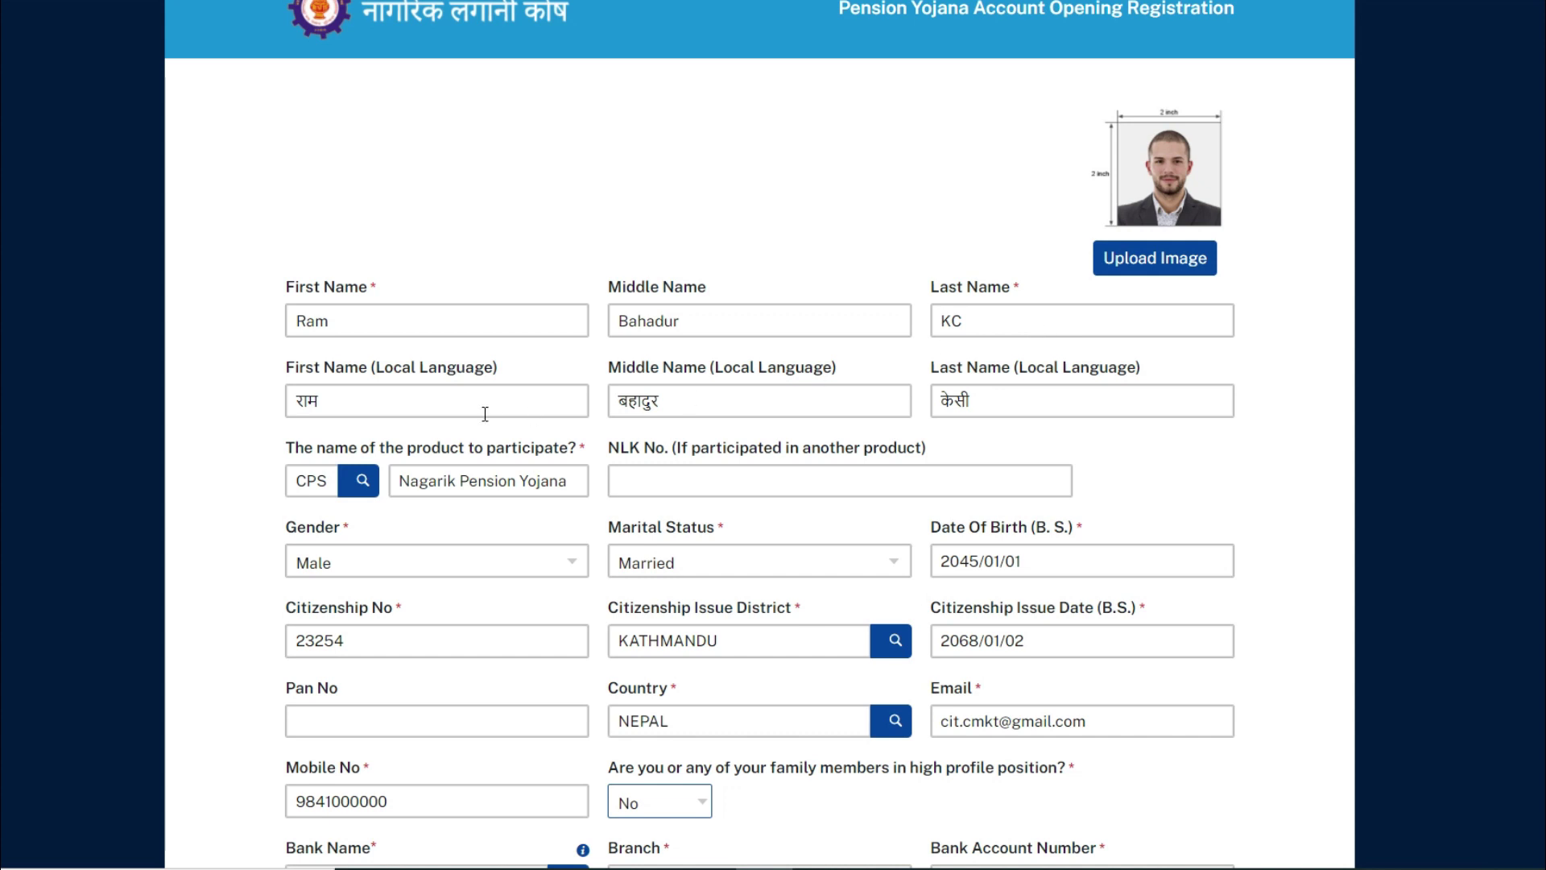
pyautogui.scroll(-1, 898, 437)
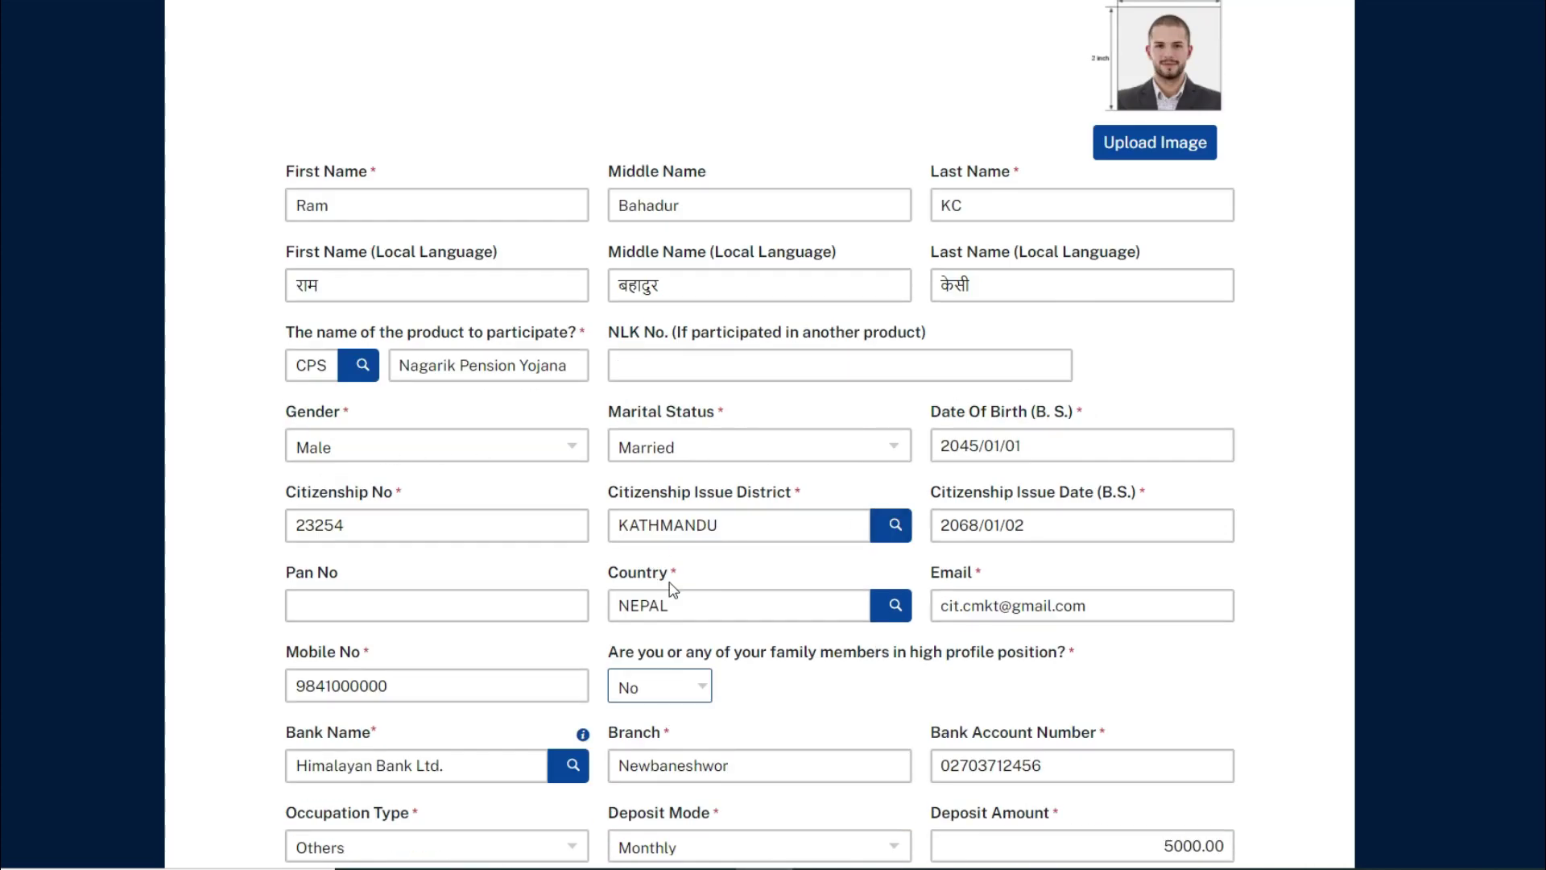
pyautogui.scroll(-4, 763, 593)
pyautogui.click(339, 559)
pyautogui.scroll(-1, 229, 483)
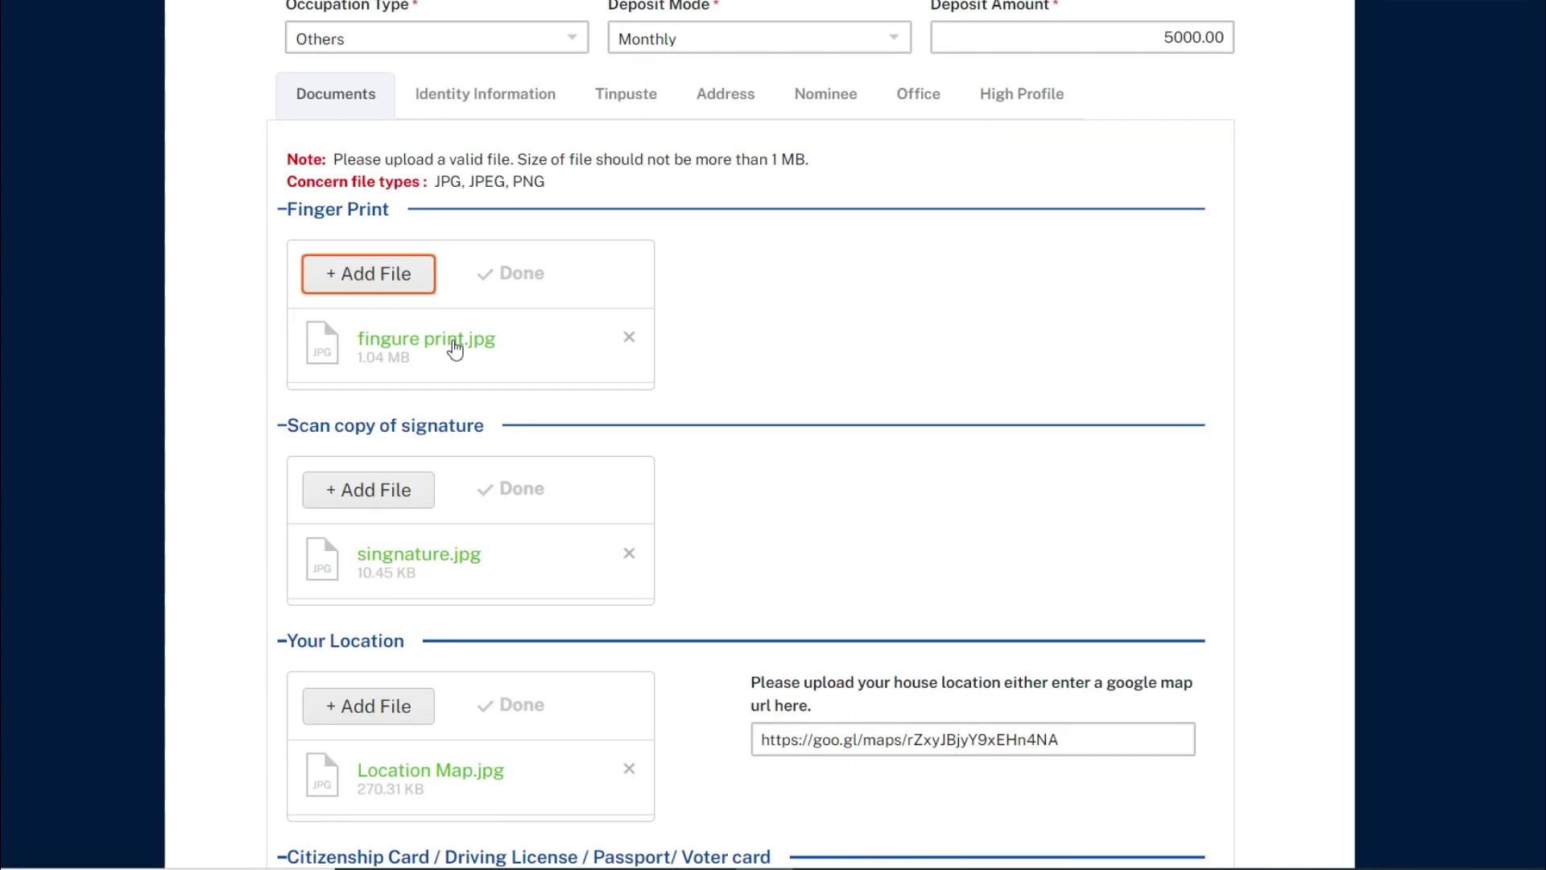
pyautogui.scroll(-1, 434, 564)
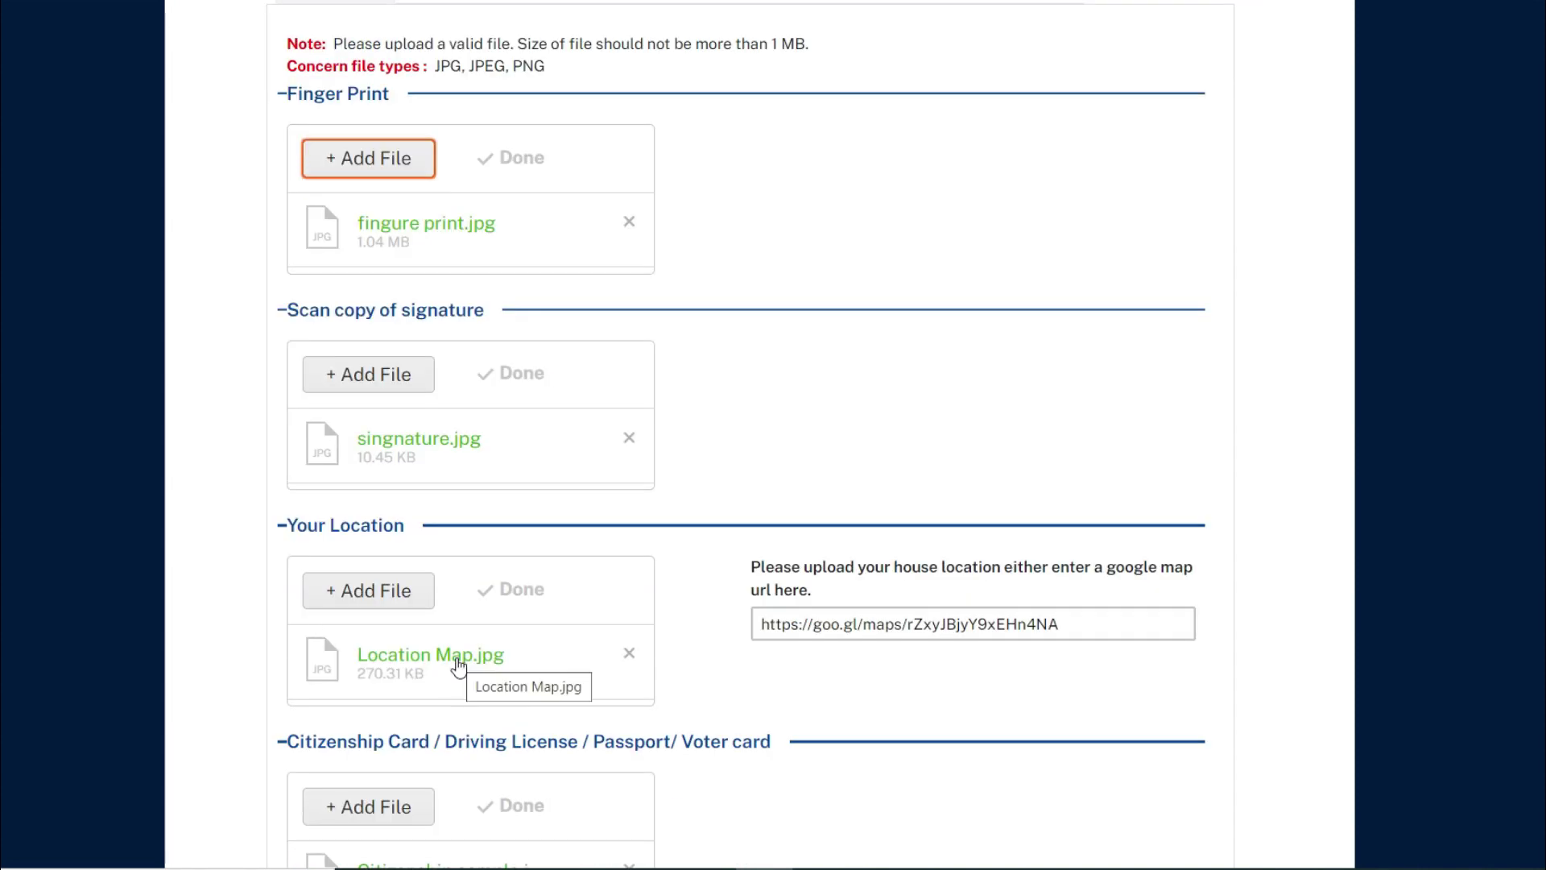
pyautogui.scroll(-1, 1049, 622)
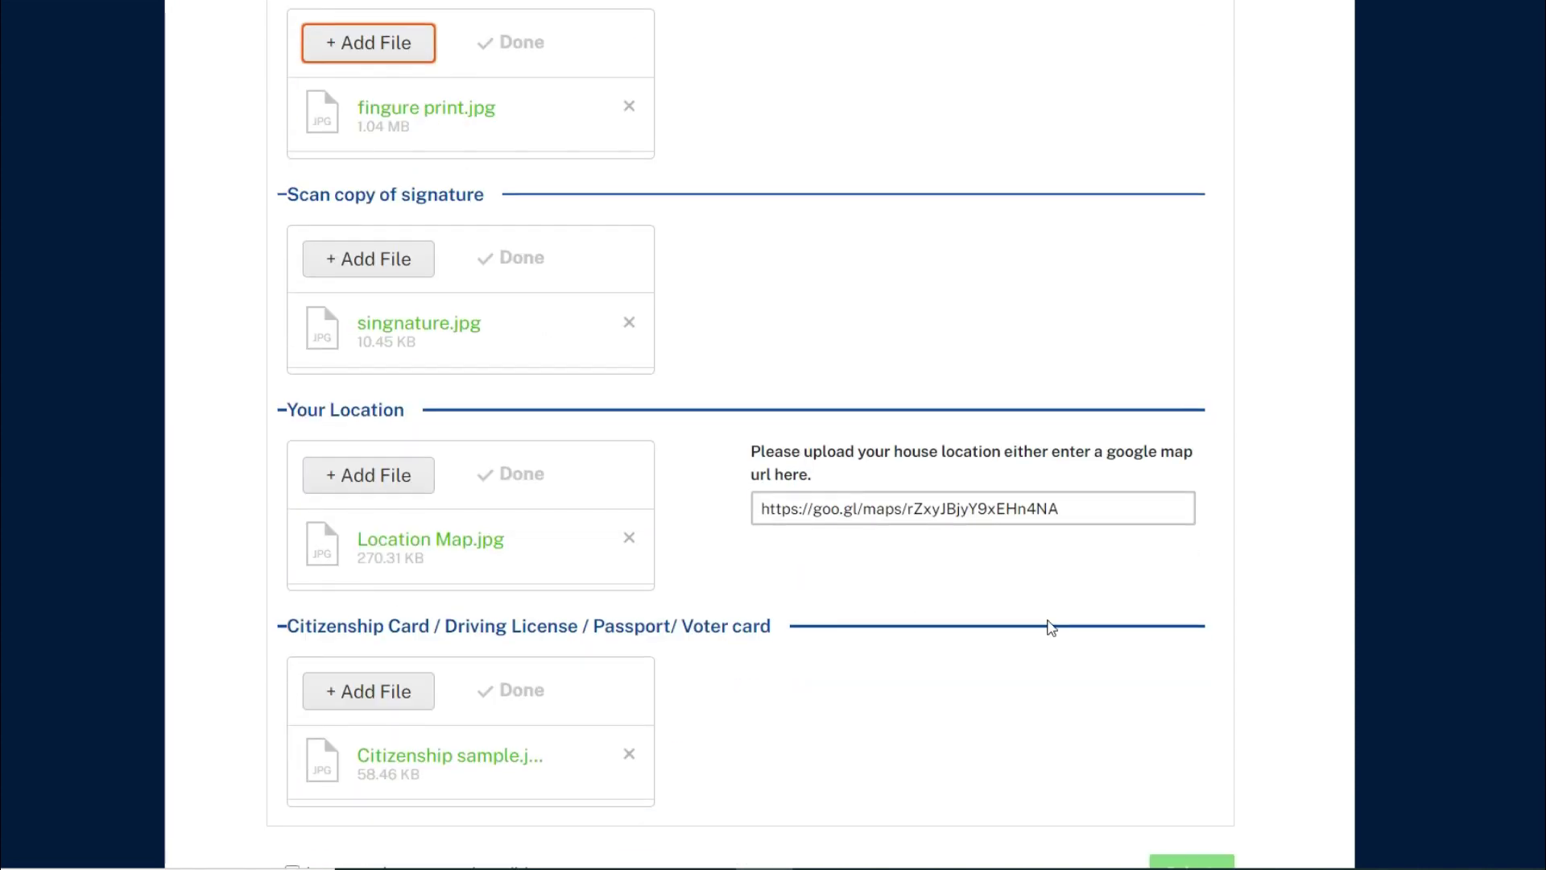